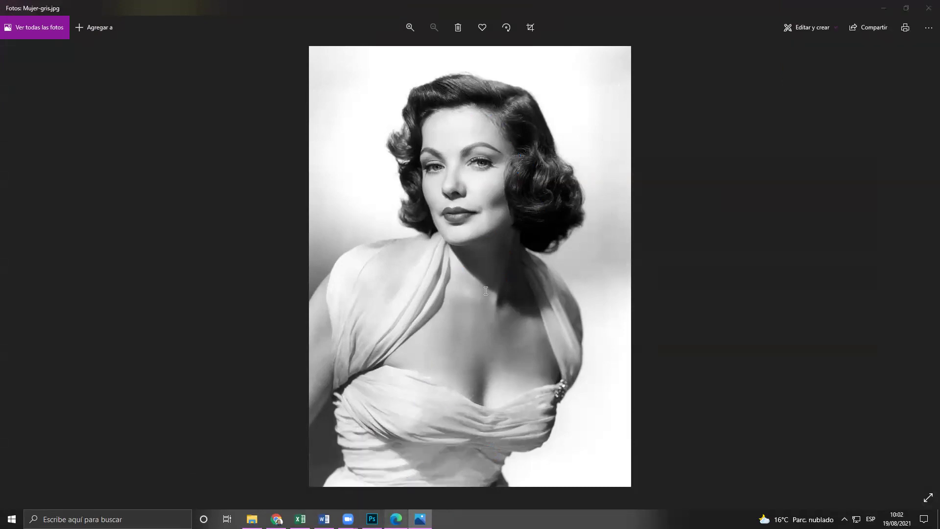
- Switch to the textbook PDF in Edge and examine the coloured sample portrait and introductory paragraph of Sesión 15
{"action": "key", "text": "alt+Tab"}
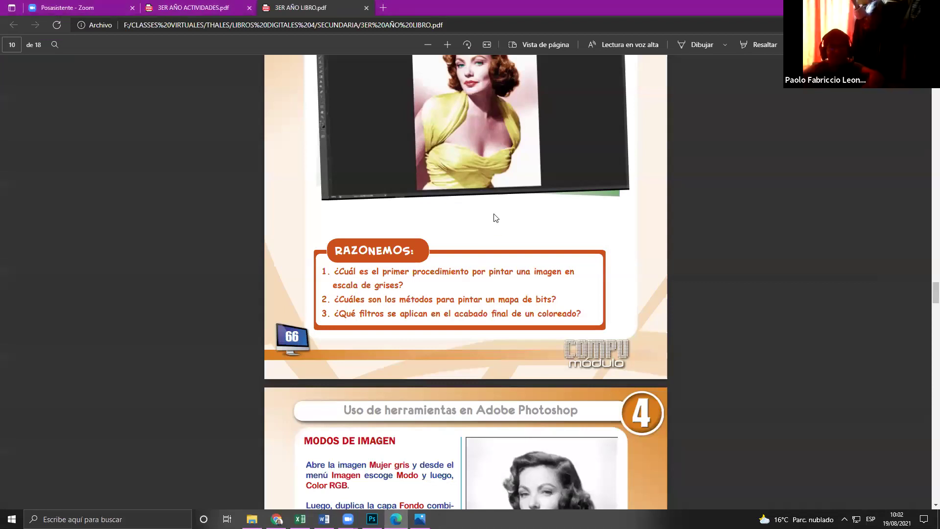
{"action": "scroll", "coordinate": [493, 214], "scroll_direction": "up", "scroll_amount": 3}
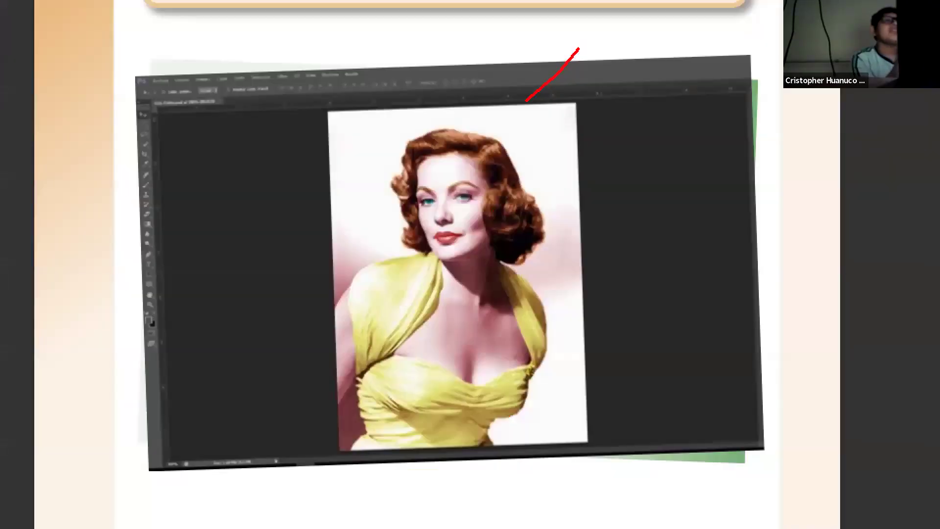
{"action": "left_click_drag", "start_coordinate": [521, 98], "coordinate": [453, 146]}
{"action": "left_click_drag", "start_coordinate": [469, 115], "coordinate": [489, 137]}
{"action": "left_click_drag", "start_coordinate": [492, 117], "coordinate": [472, 139]}
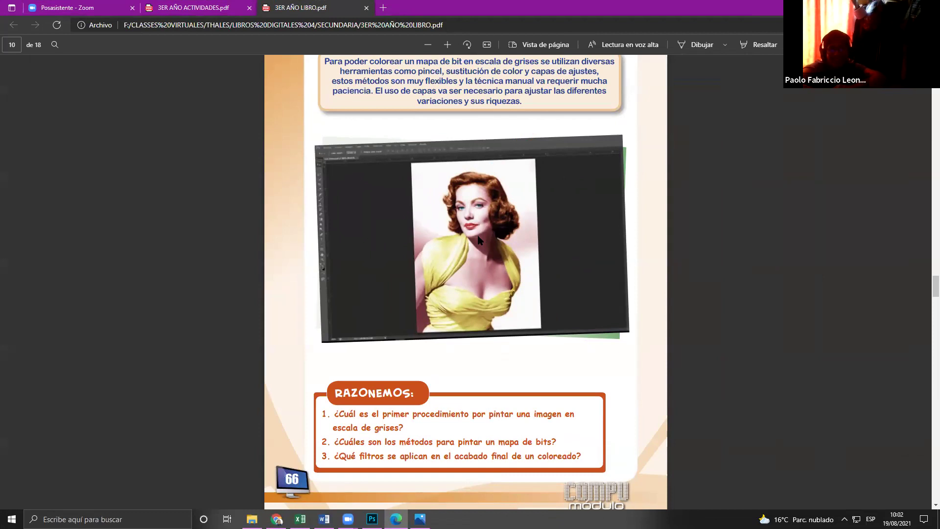
{"action": "scroll", "coordinate": [459, 240], "scroll_direction": "up", "scroll_amount": 1}
{"action": "scroll", "coordinate": [460, 242], "scroll_direction": "up", "scroll_amount": 3}
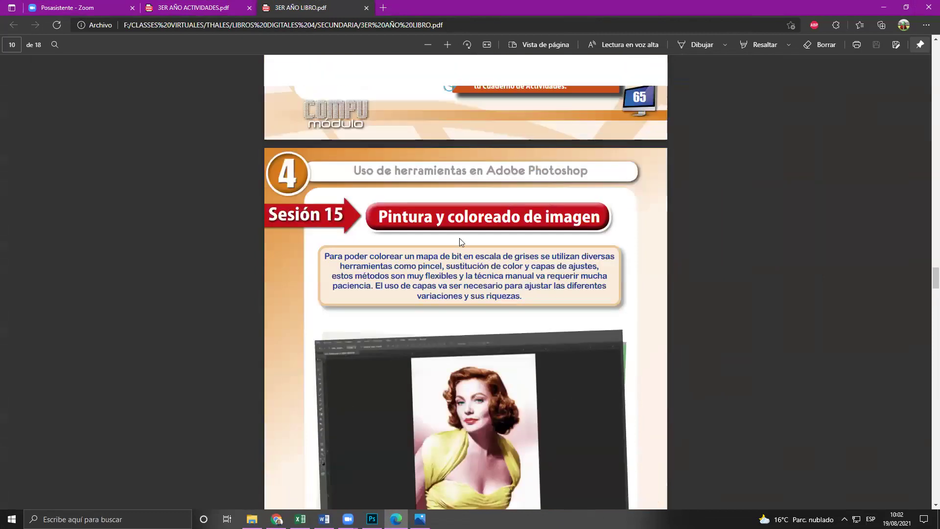
{"action": "scroll", "coordinate": [459, 238], "scroll_direction": "up", "scroll_amount": 1}
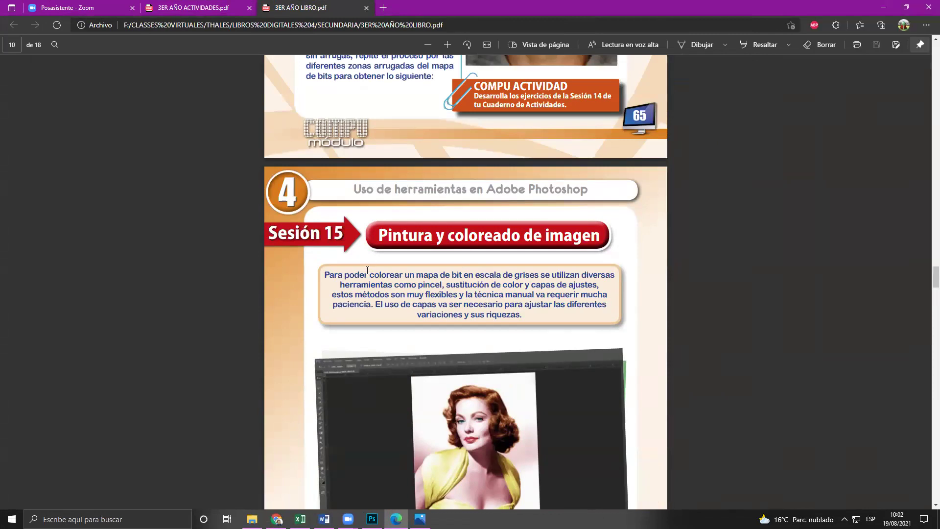
{"action": "left_click_drag", "start_coordinate": [563, 318], "coordinate": [325, 273]}
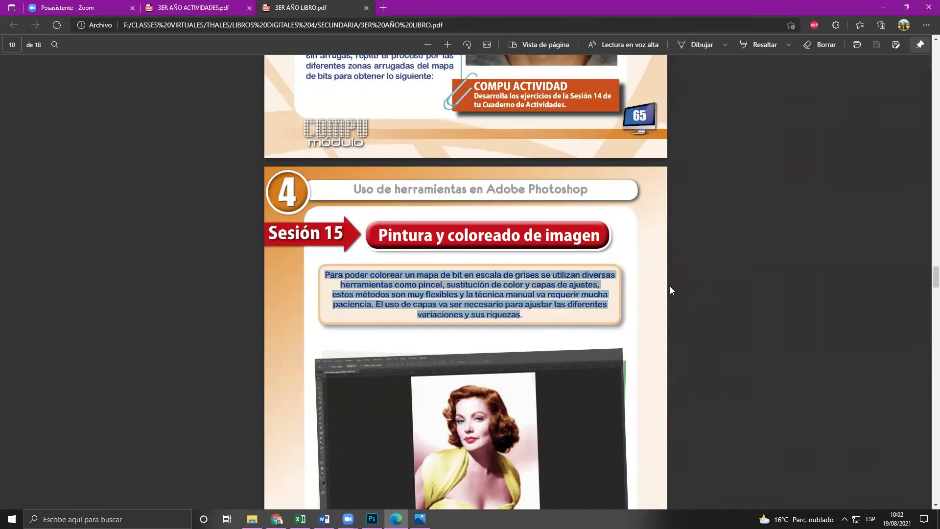
{"action": "left_click", "coordinate": [481, 262]}
{"action": "scroll", "coordinate": [481, 259], "scroll_direction": "down", "scroll_amount": 3}
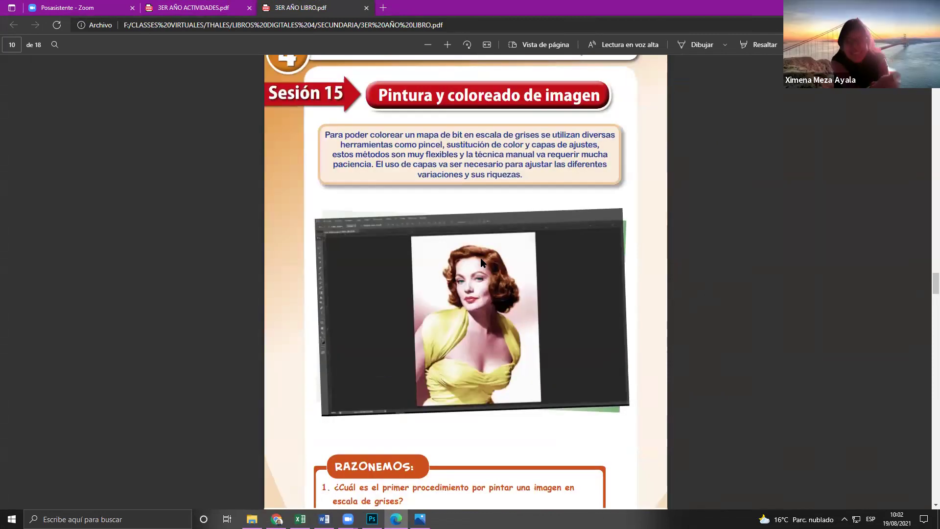
- Skim the Sesión 15 exercise pages on image modes, quick selection and painting, and return to the coloured sample portrait
{"action": "scroll", "coordinate": [480, 263], "scroll_direction": "down", "scroll_amount": 10}
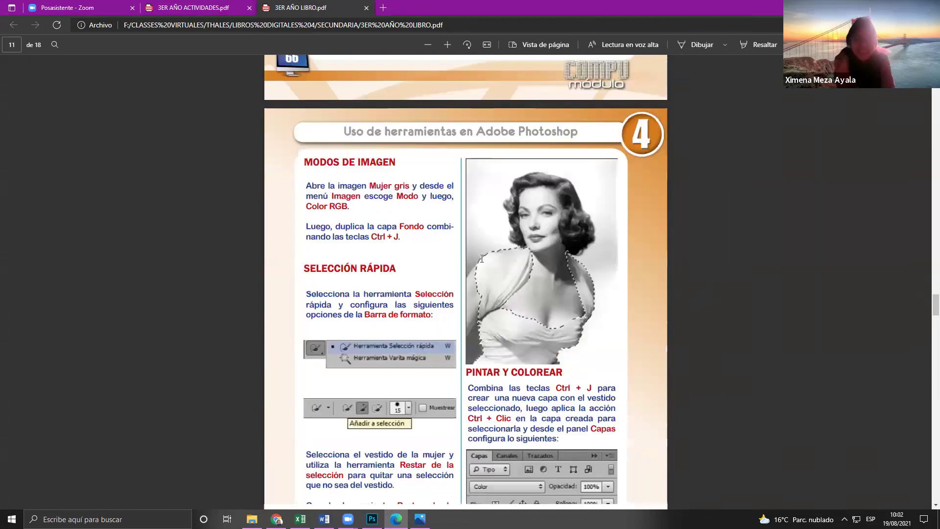
{"action": "scroll", "coordinate": [479, 262], "scroll_direction": "up", "scroll_amount": 7}
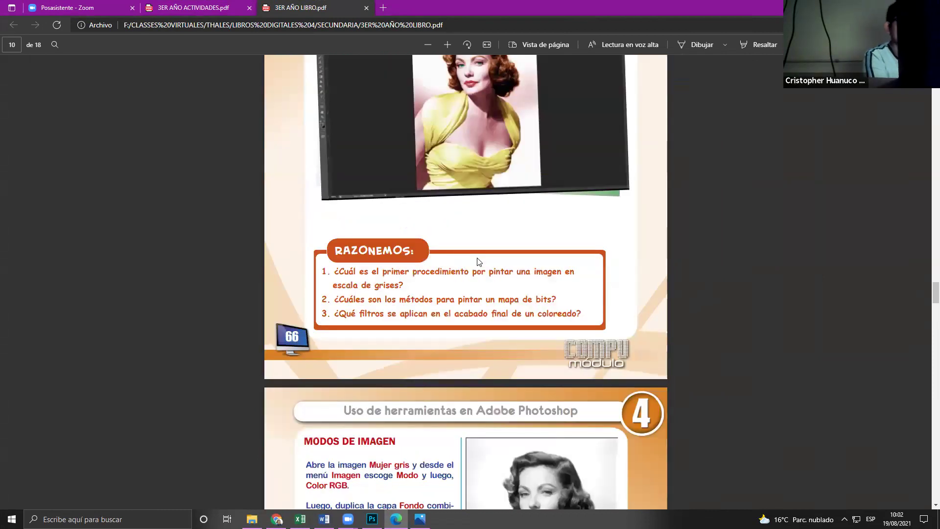
{"action": "scroll", "coordinate": [478, 262], "scroll_direction": "up", "scroll_amount": 2}
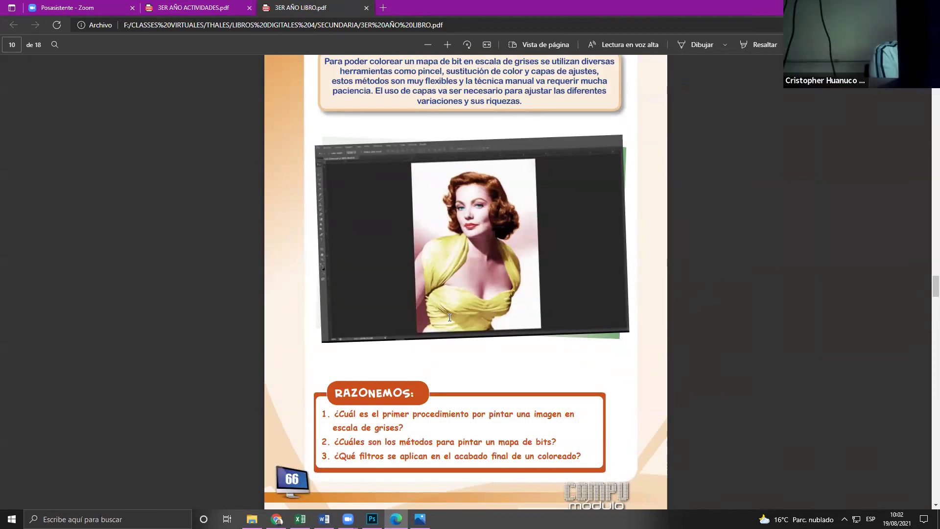
{"action": "scroll", "coordinate": [448, 317], "scroll_direction": "down", "scroll_amount": 8}
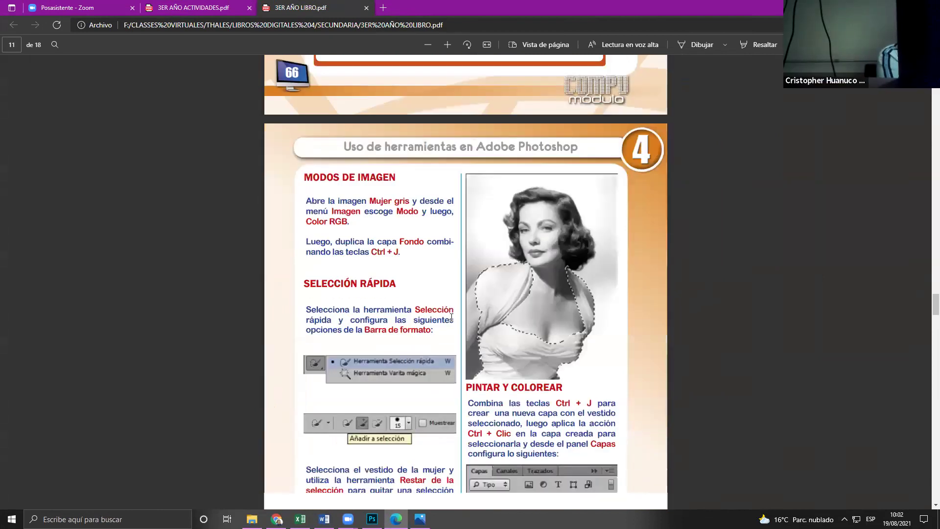
{"action": "scroll", "coordinate": [451, 317], "scroll_direction": "down", "scroll_amount": 7}
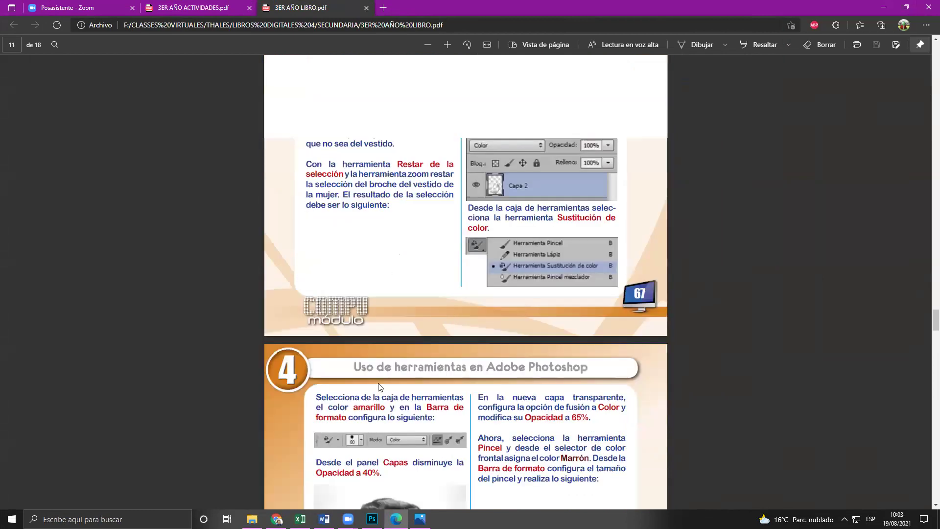
{"action": "scroll", "coordinate": [443, 289], "scroll_direction": "up", "scroll_amount": 2}
{"action": "scroll", "coordinate": [447, 271], "scroll_direction": "up", "scroll_amount": 14}
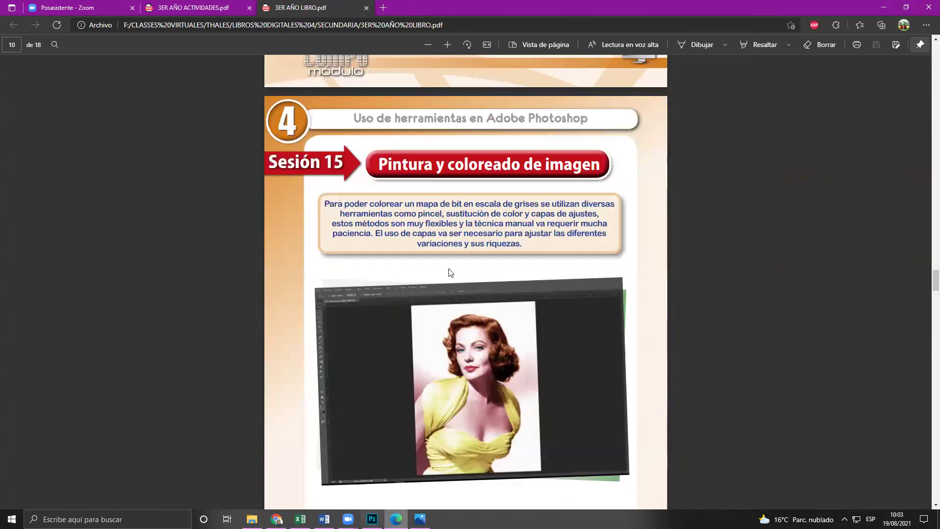
{"action": "scroll", "coordinate": [447, 270], "scroll_direction": "down", "scroll_amount": 4}
{"action": "scroll", "coordinate": [465, 282], "scroll_direction": "up", "scroll_amount": 1}
- Close the photo viewer showing Mujer-gris.jpg and bring up the PDF's Modos de imagen section
{"action": "left_click", "coordinate": [420, 519]}
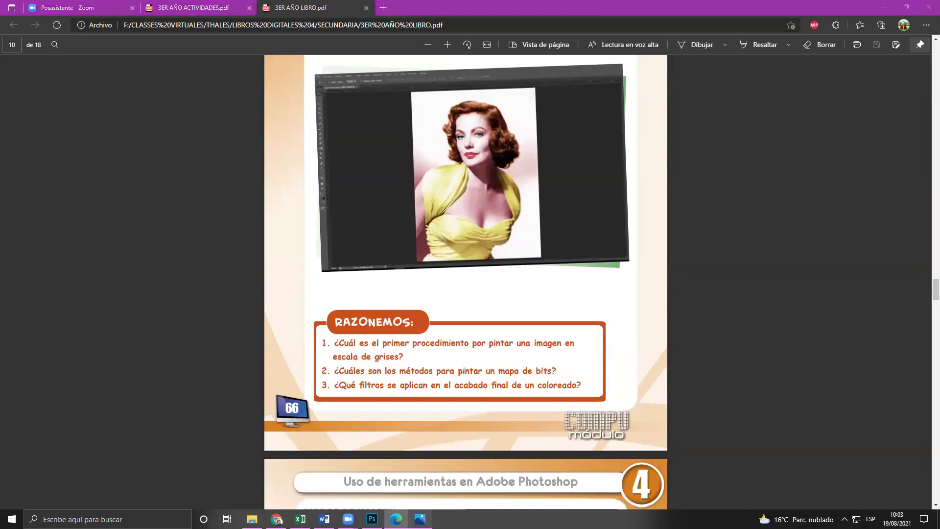
{"action": "key", "text": "alt+F4"}
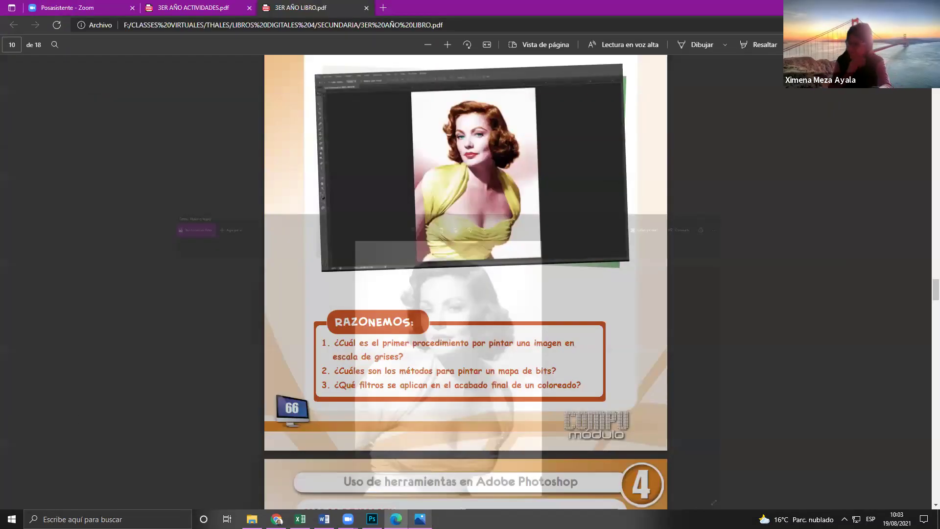
{"action": "scroll", "coordinate": [152, 150], "scroll_direction": "down", "scroll_amount": 5}
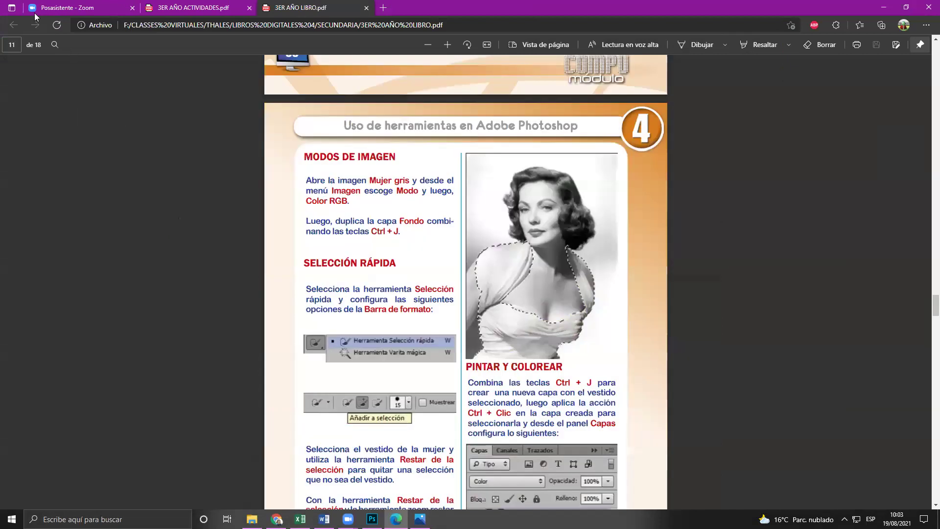
- Switch to Photoshop and open Mujer-gris.jpg, leaving its missing colour profile unmodified
{"action": "key", "text": "alt+Tab"}
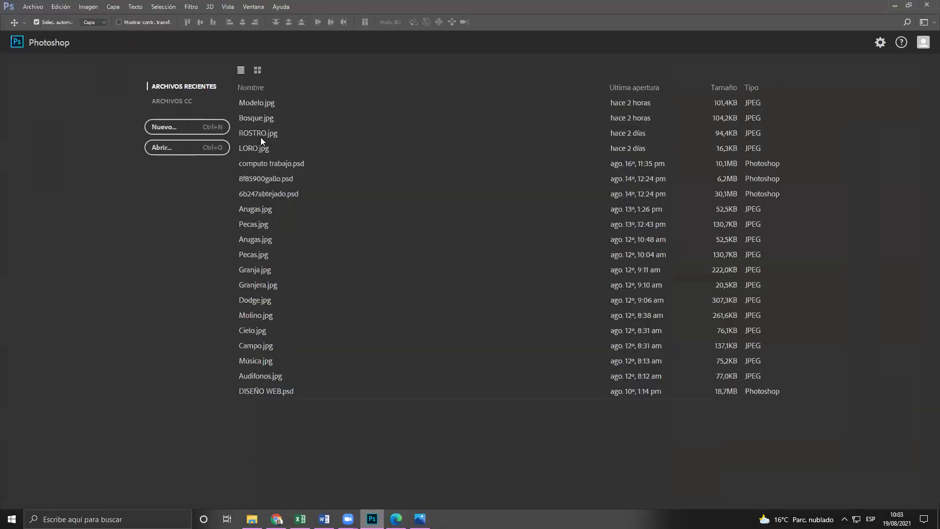
{"action": "key", "text": "alt+a"}
{"action": "key", "text": "Down"}
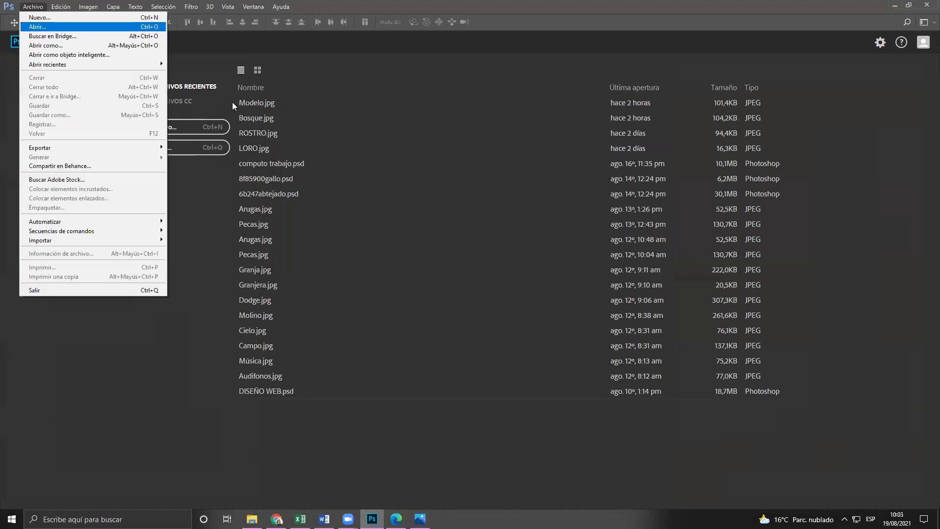
{"action": "key", "text": "Return"}
{"action": "double_click", "coordinate": [229, 92]}
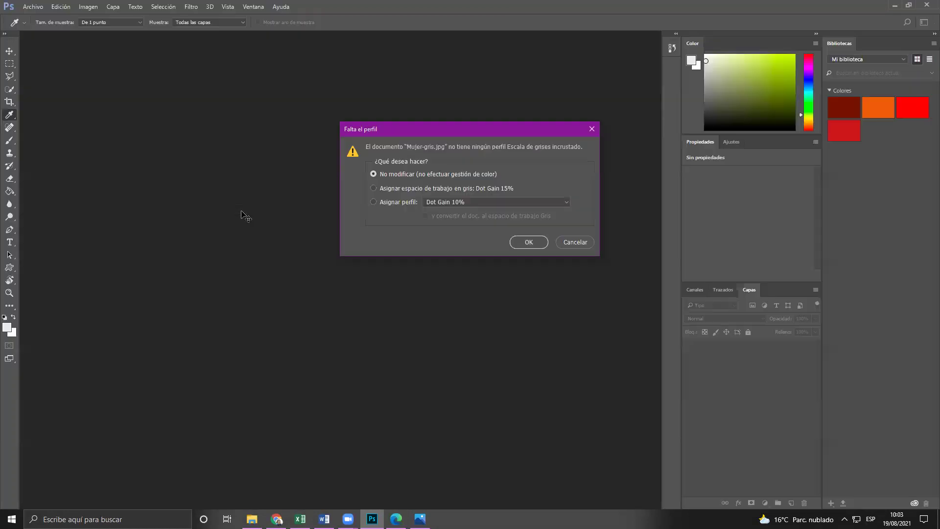
{"action": "key", "text": "Return"}
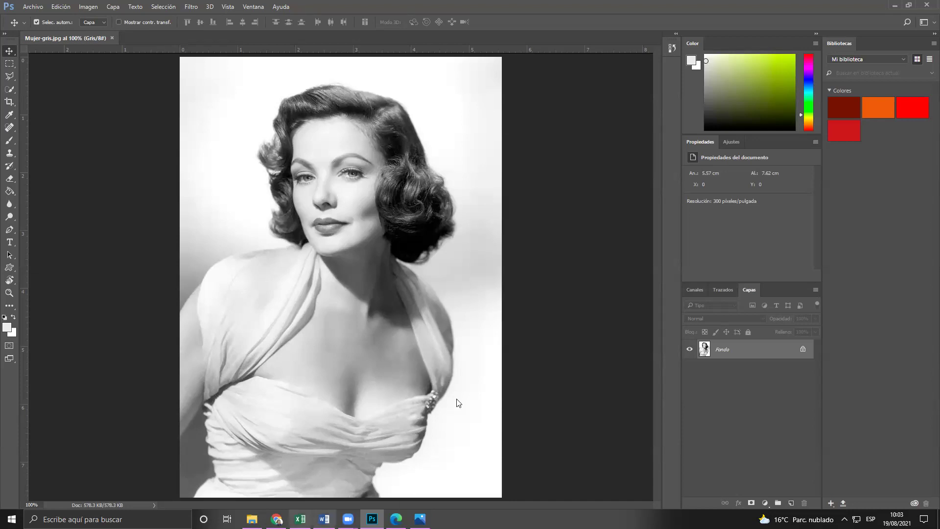
- Switch to the textbook PDF and read the Modos de imagen instruction on choosing the Color RGB mode
{"action": "key", "text": "alt+Tab"}
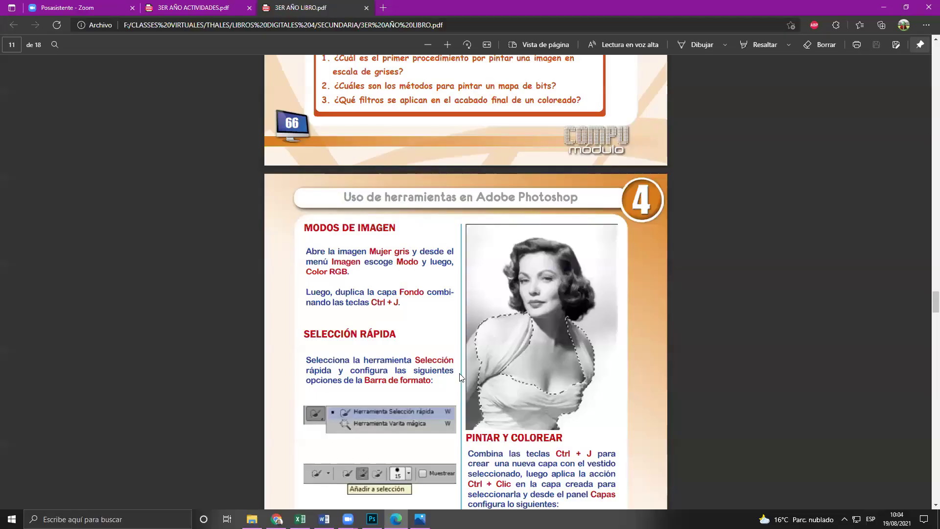
{"action": "scroll", "coordinate": [371, 343], "scroll_direction": "down", "scroll_amount": 1}
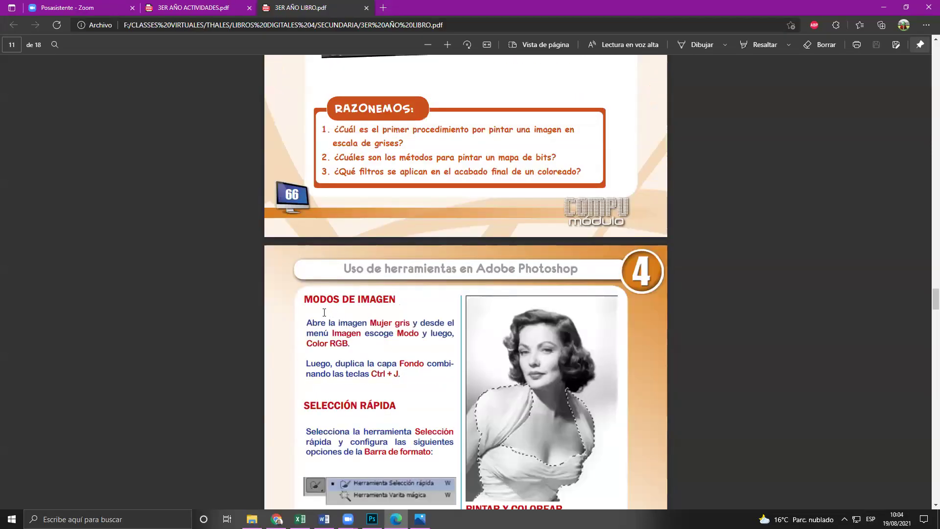
{"action": "left_click_drag", "start_coordinate": [306, 323], "coordinate": [379, 325]}
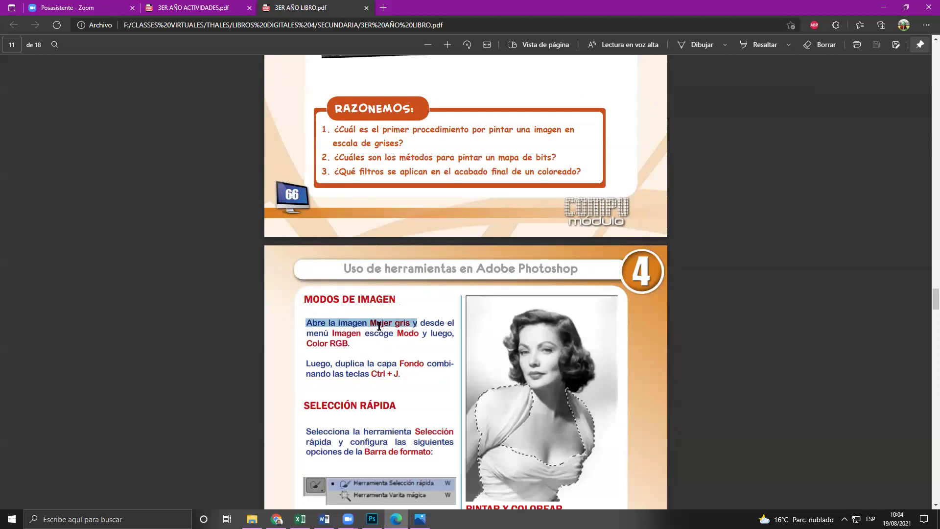
{"action": "left_click", "coordinate": [379, 325]}
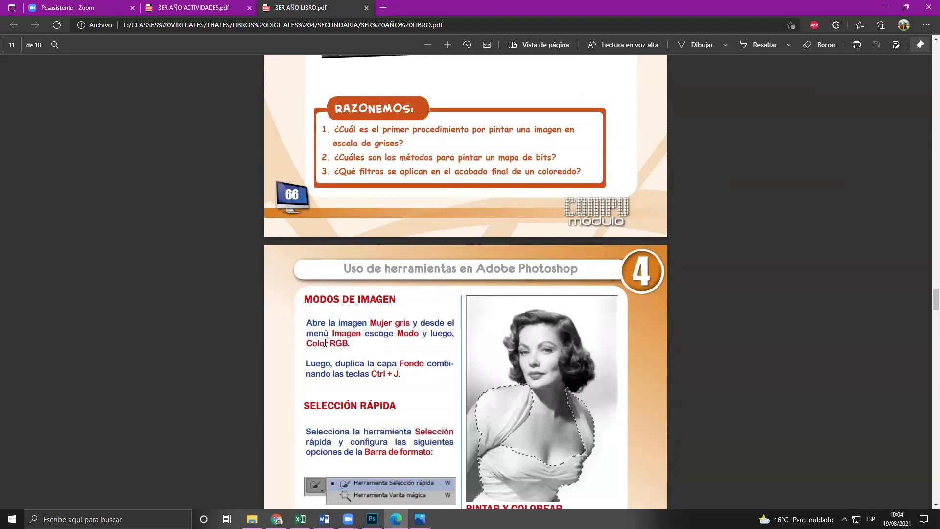
{"action": "double_click", "coordinate": [338, 343]}
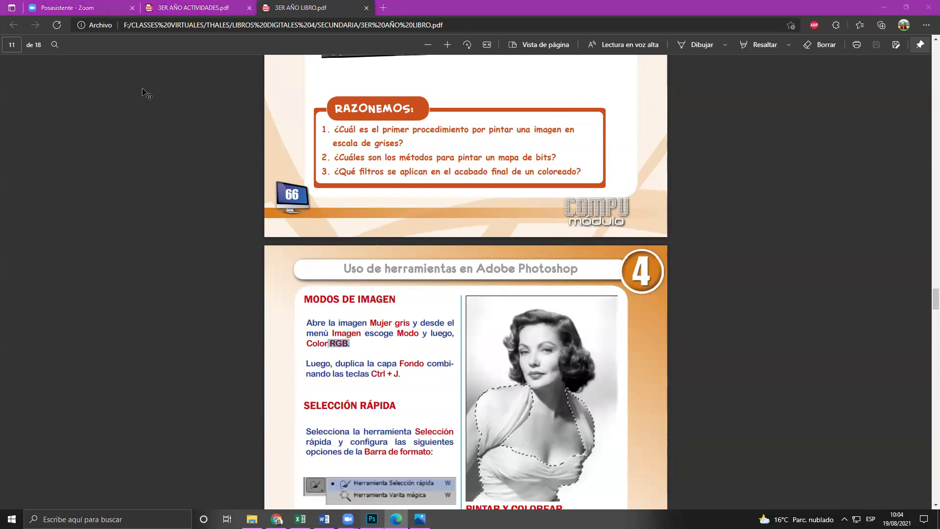
- Switch to Photoshop, set the foreground colour to a bright pink and activate the Move tool
{"action": "key", "text": "alt+Tab"}
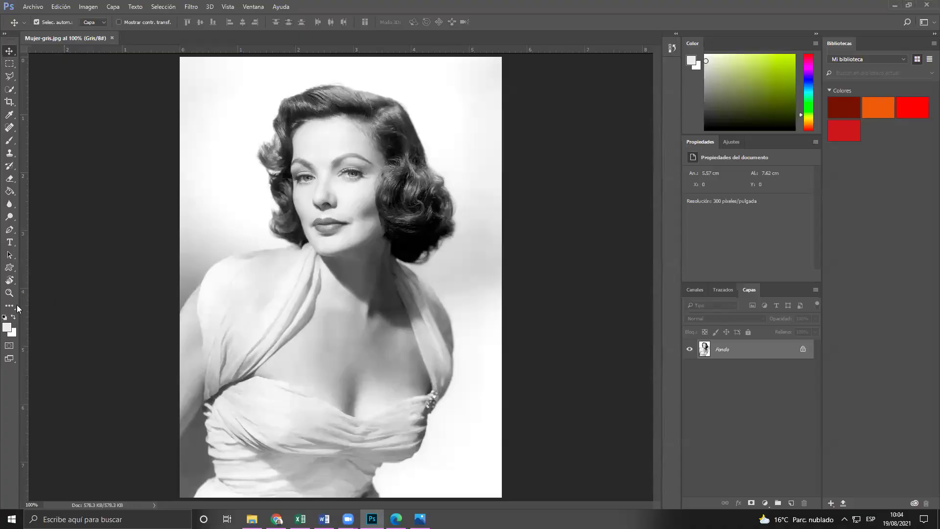
{"action": "left_click", "coordinate": [7, 326]}
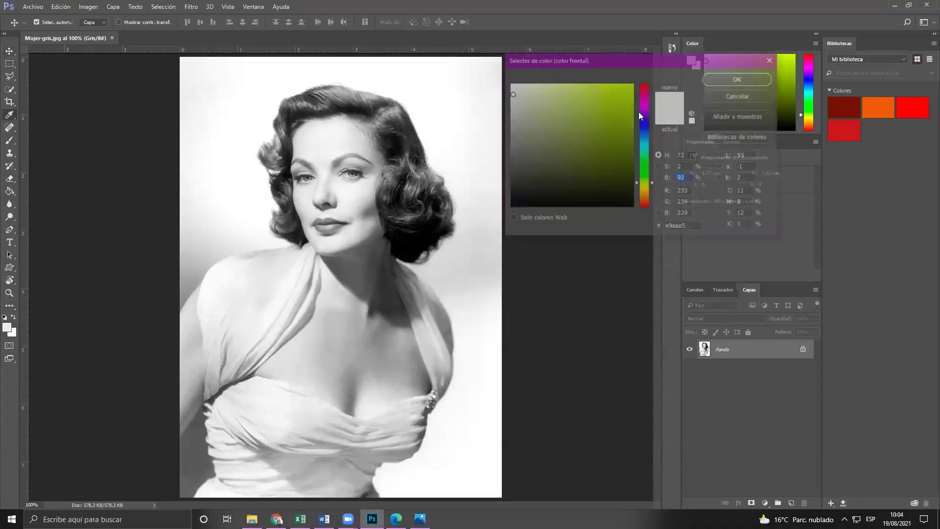
{"action": "left_click", "coordinate": [604, 155]}
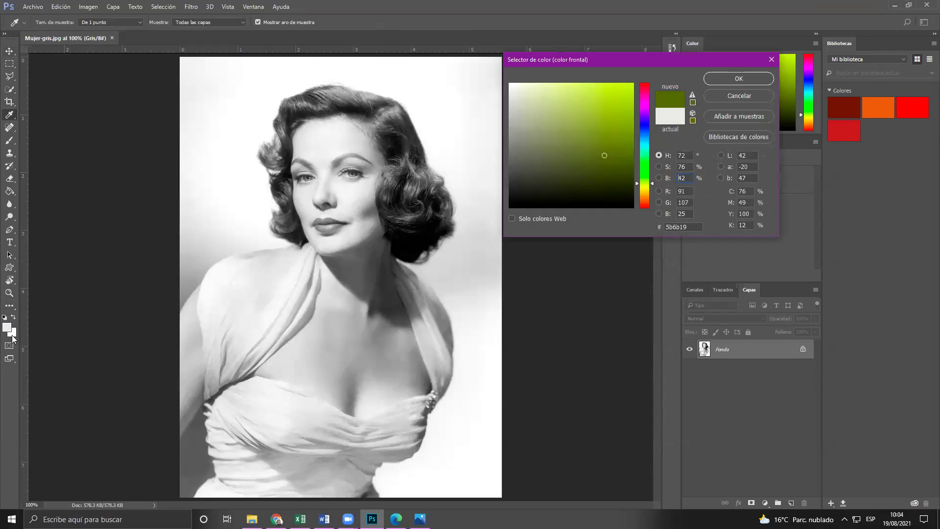
{"action": "left_click", "coordinate": [644, 109]}
{"action": "left_click", "coordinate": [739, 78]}
{"action": "key", "text": "v"}
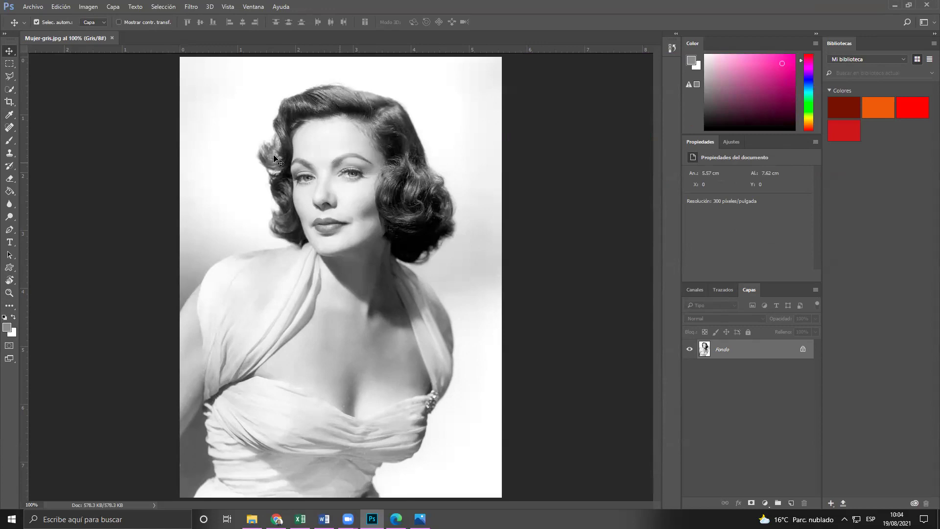
- Convert the Mujer-gris.jpg image from grayscale to RGB colour mode
{"action": "left_click", "coordinate": [88, 7]}
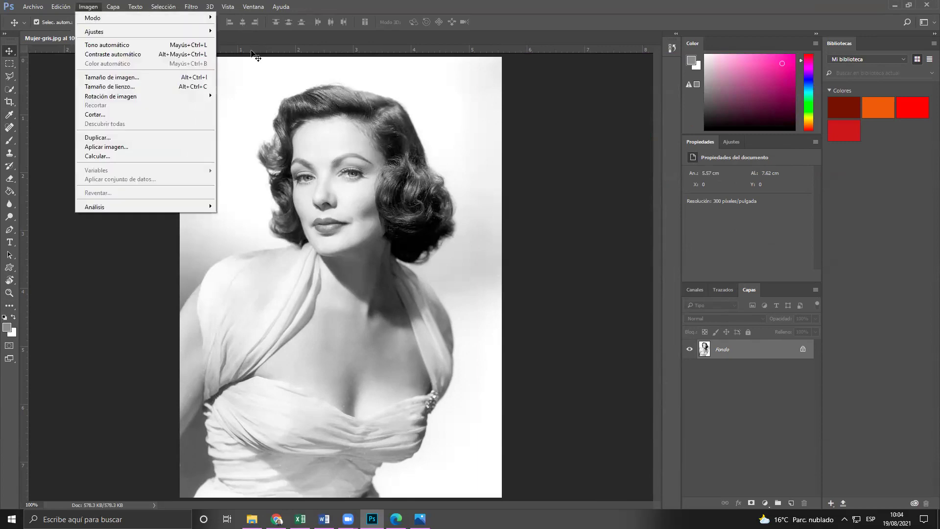
{"action": "mouse_move", "coordinate": [98, 17]}
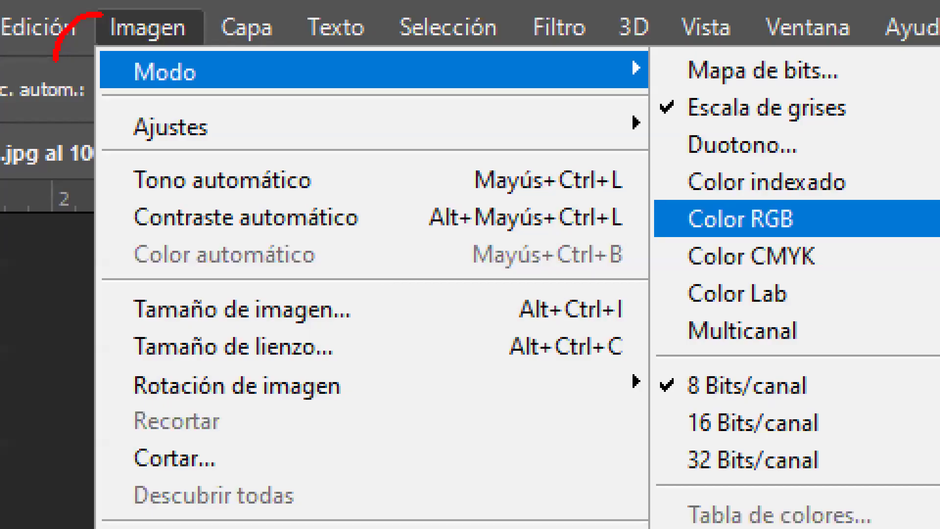
{"action": "left_click_drag", "start_coordinate": [54, 62], "coordinate": [101, 79]}
{"action": "mouse_move", "coordinate": [581, 56]}
{"action": "left_mouse_down"}
{"action": "mouse_move", "coordinate": [795, 223]}
{"action": "mouse_move", "coordinate": [837, 208]}
{"action": "mouse_move", "coordinate": [798, 224]}
{"action": "mouse_move", "coordinate": [844, 228]}
{"action": "left_mouse_up"}
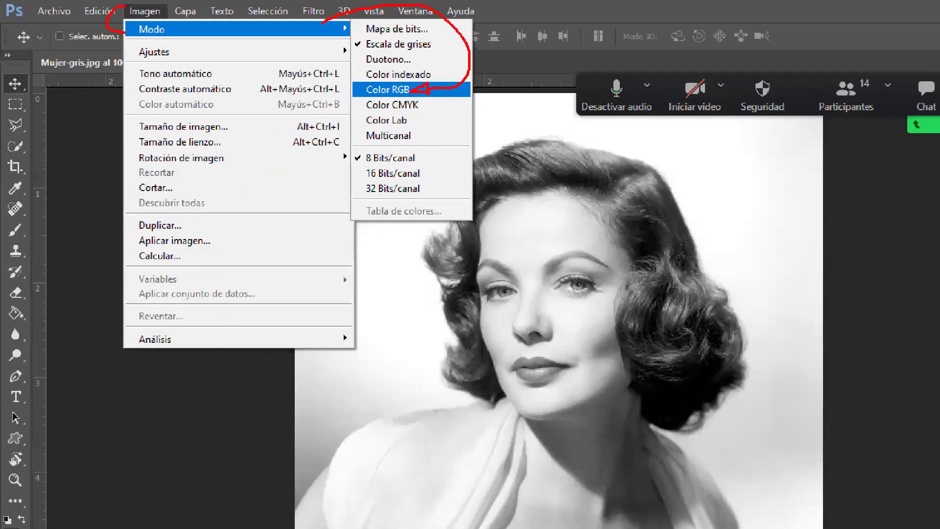
{"action": "key", "text": "Return"}
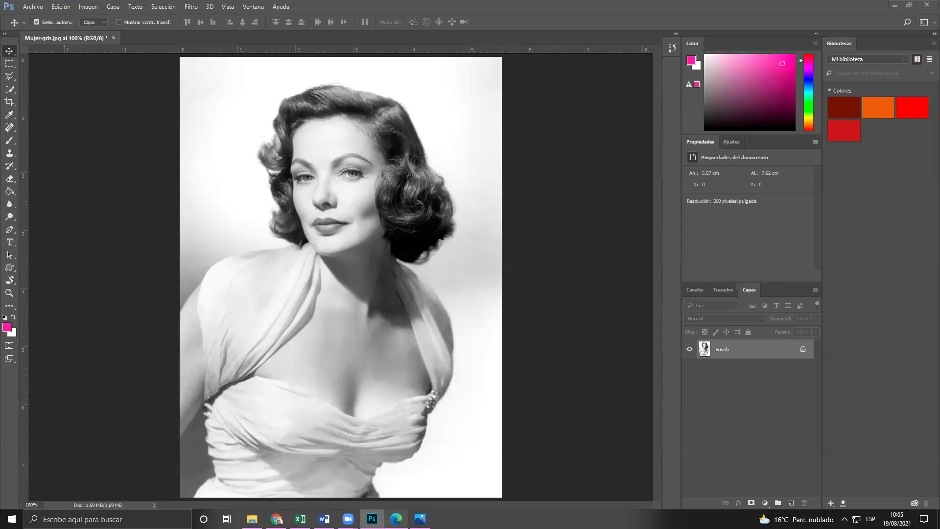
- Switch to the textbook PDF and check the instruction that follows the Color RGB conversion
{"action": "key", "text": "alt+Tab"}
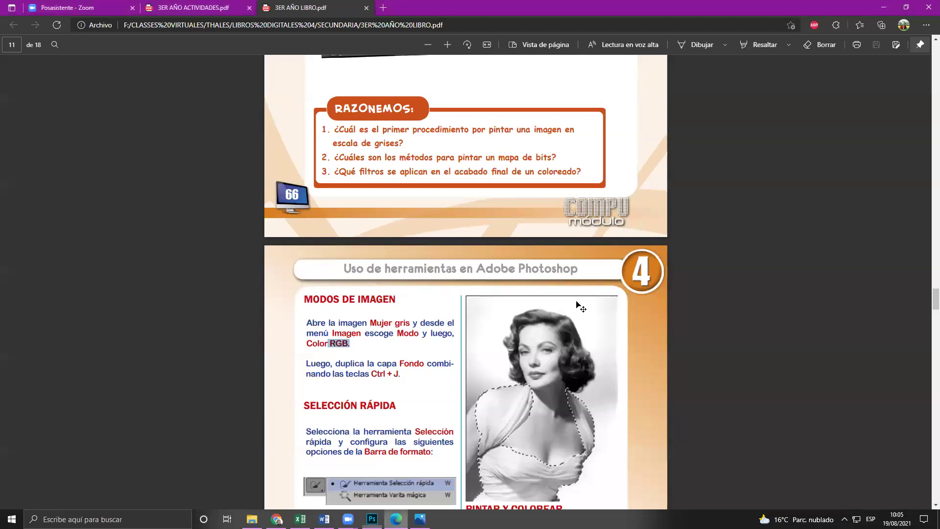
{"action": "scroll", "coordinate": [580, 306], "scroll_direction": "down", "scroll_amount": 3}
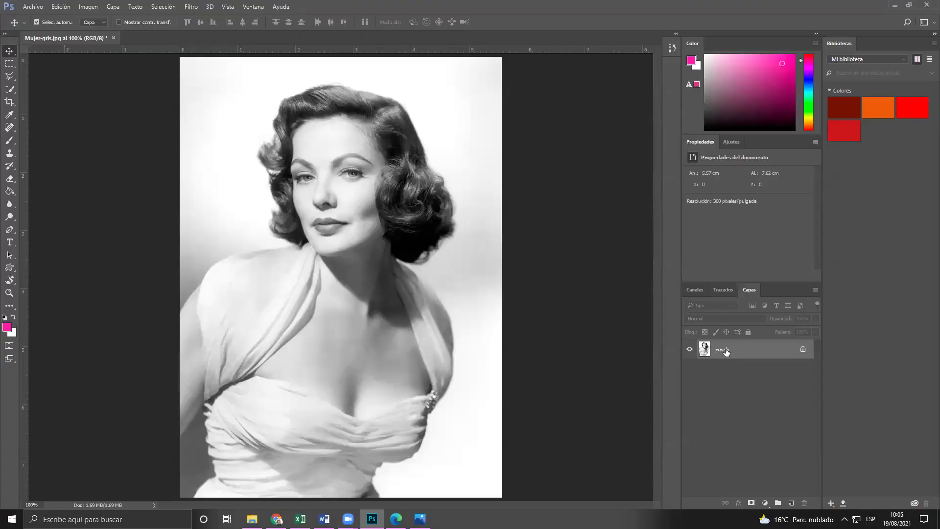
- Duplicate the Fondo layer of Mujer-gris.jpg
{"action": "key", "text": "ctrl+j"}
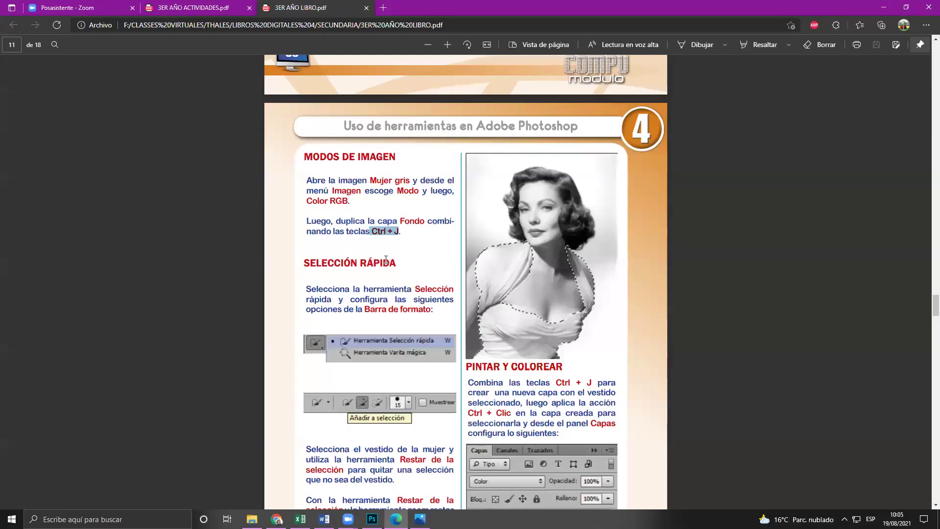
- In the textbook PDF, reread the instruction on duplicating the Fondo layer and study the Selección rápida and Pintar y colorear sections
{"action": "scroll", "coordinate": [386, 259], "scroll_direction": "down", "scroll_amount": 1}
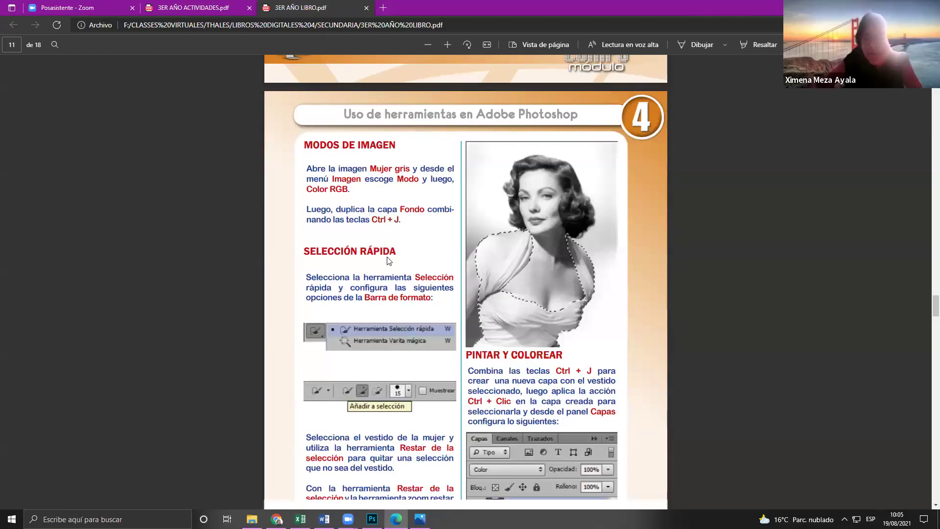
{"action": "scroll", "coordinate": [389, 259], "scroll_direction": "down", "scroll_amount": 1}
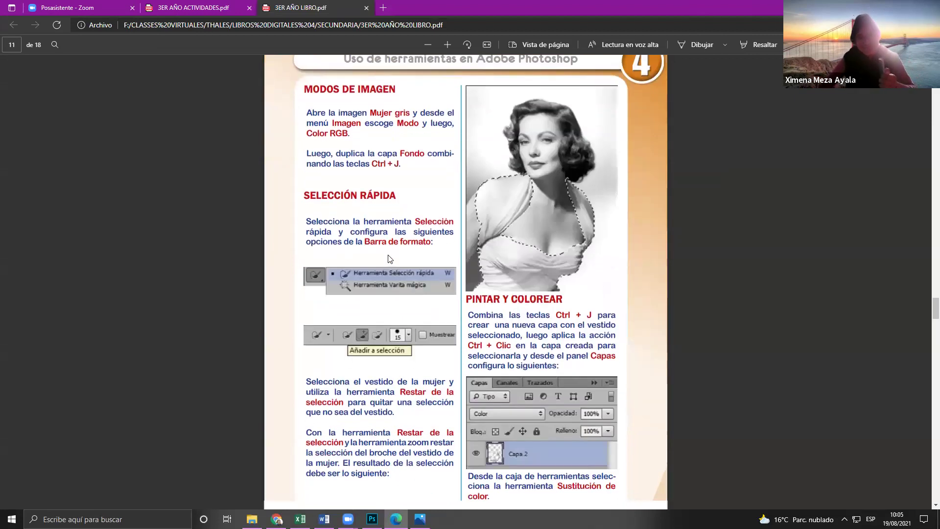
{"action": "scroll", "coordinate": [357, 209], "scroll_direction": "down", "scroll_amount": 1}
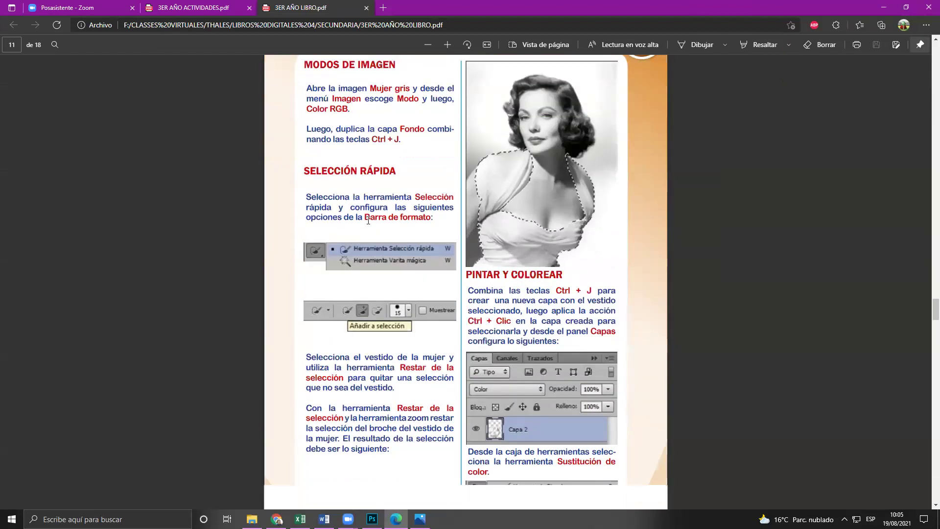
{"action": "scroll", "coordinate": [368, 220], "scroll_direction": "up", "scroll_amount": 3}
{"action": "triple_click", "coordinate": [399, 226]}
{"action": "left_click", "coordinate": [400, 226]}
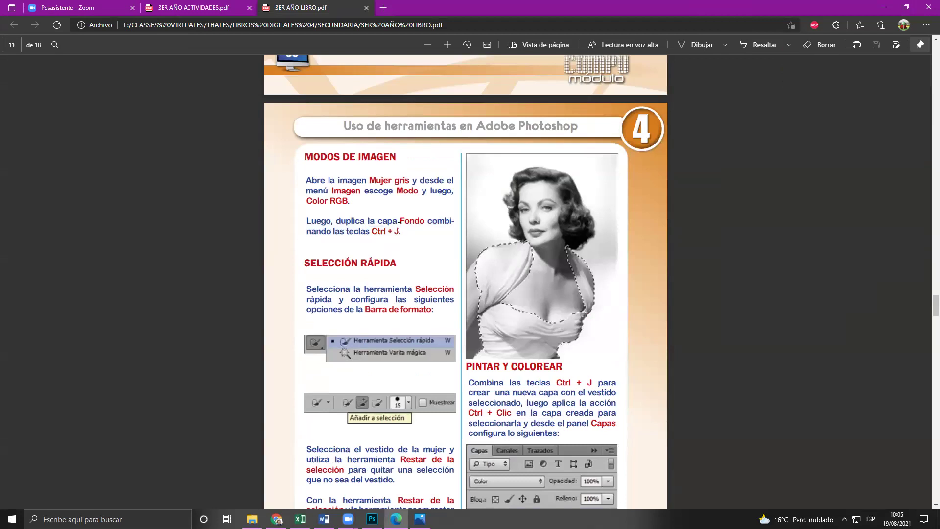
{"action": "left_click_drag", "start_coordinate": [401, 222], "coordinate": [454, 222]}
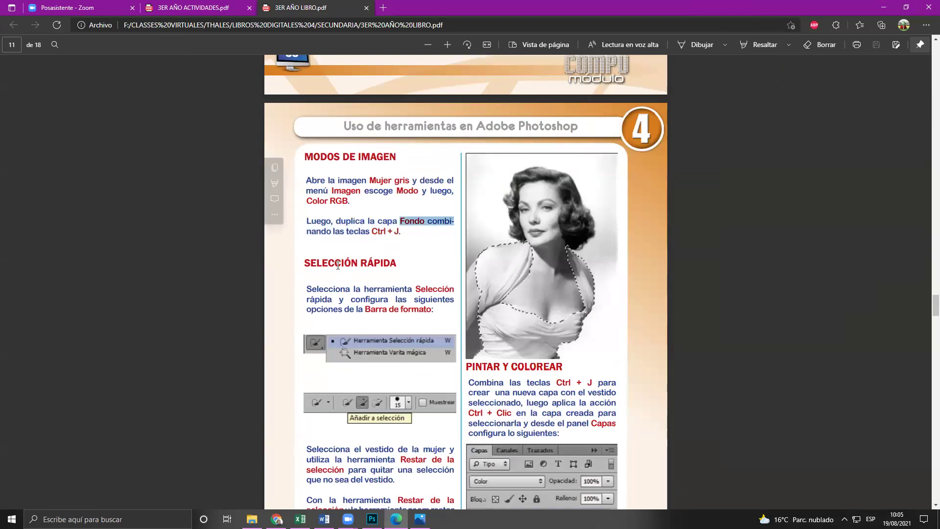
{"action": "left_click", "coordinate": [399, 300]}
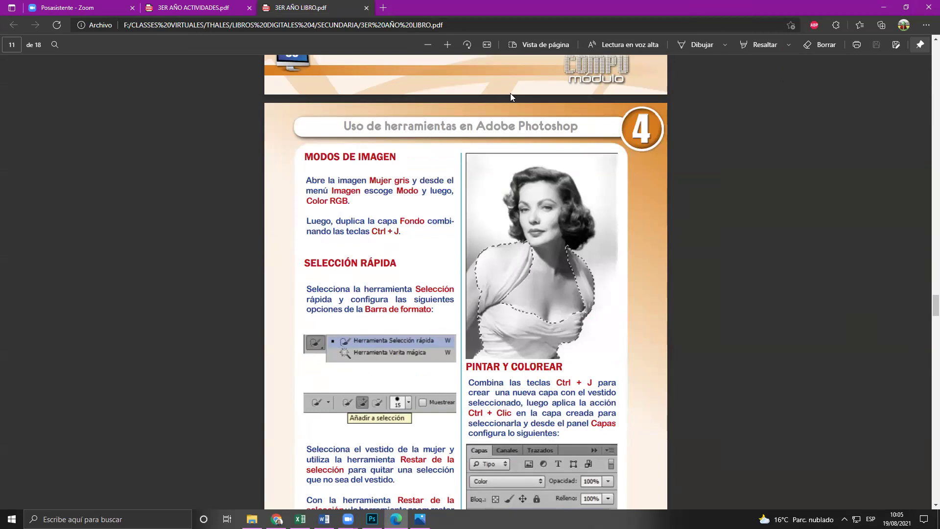
{"action": "scroll", "coordinate": [511, 93], "scroll_direction": "down", "scroll_amount": 3}
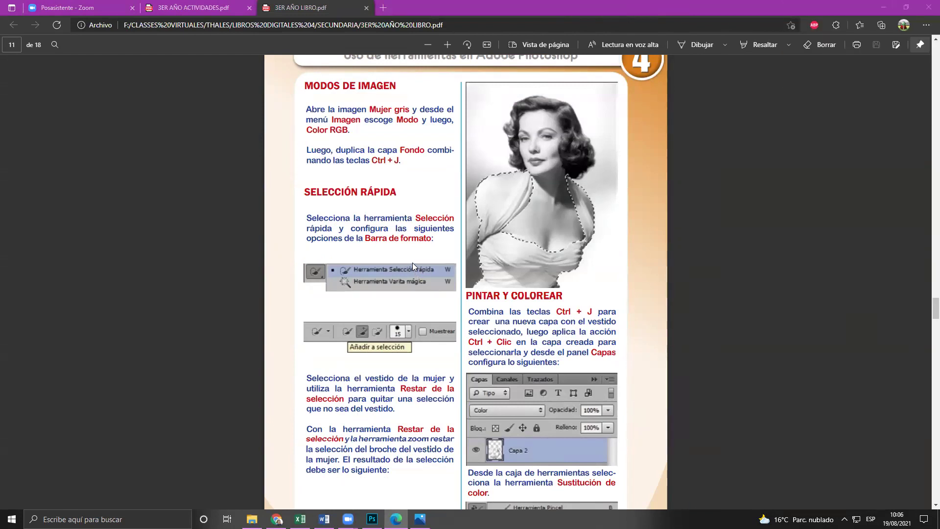
{"action": "scroll", "coordinate": [338, 268], "scroll_direction": "down", "scroll_amount": 3}
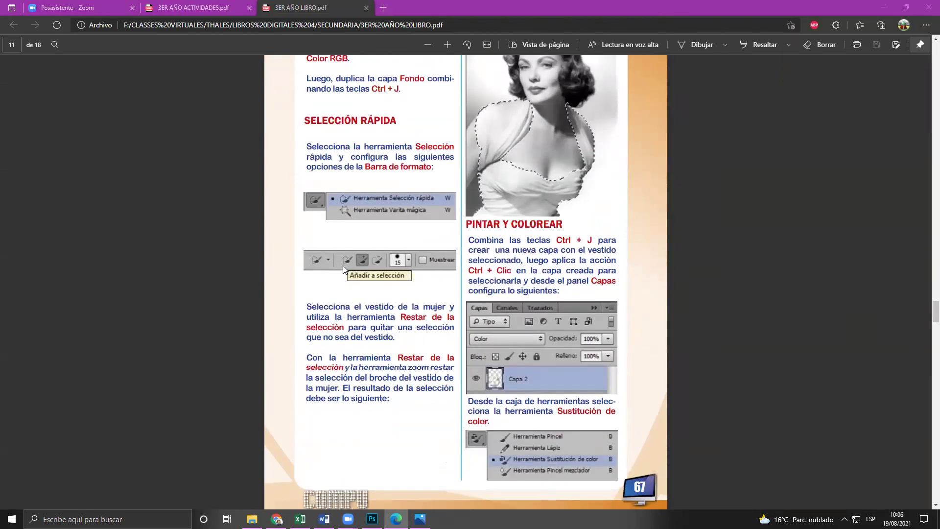
{"action": "scroll", "coordinate": [526, 196], "scroll_direction": "up", "scroll_amount": 3}
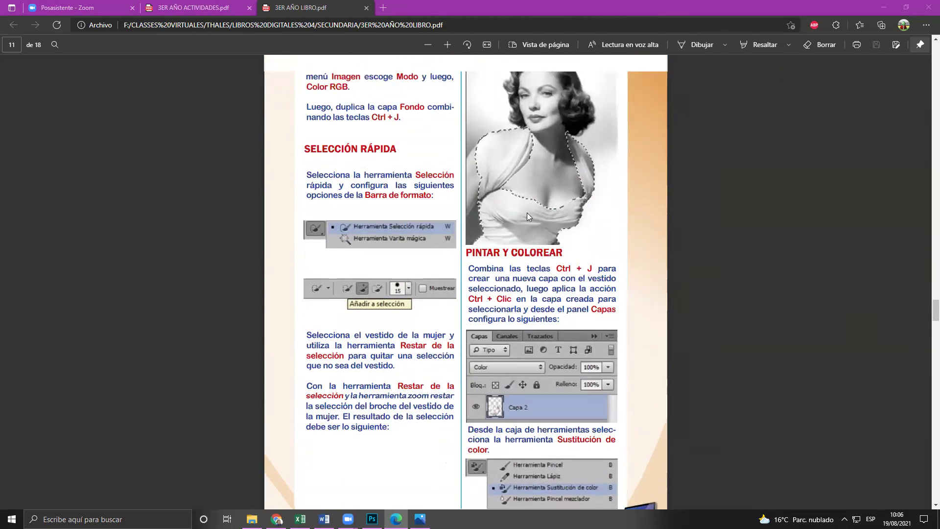
{"action": "scroll", "coordinate": [553, 247], "scroll_direction": "down", "scroll_amount": 3}
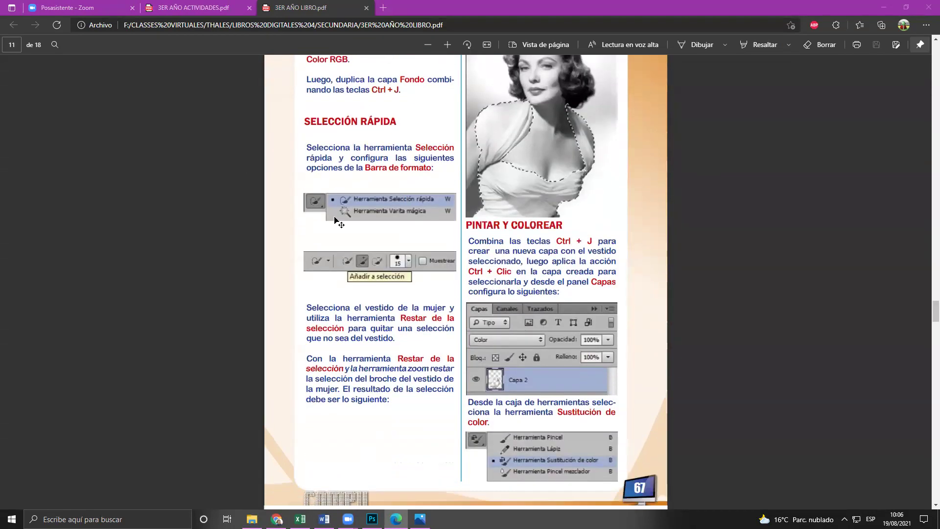
{"action": "scroll", "coordinate": [3, 84], "scroll_direction": "down", "scroll_amount": 3}
- Switch to Photoshop and activate the Quick Selection tool in its add-to-selection mode
{"action": "key", "text": "alt+Tab"}
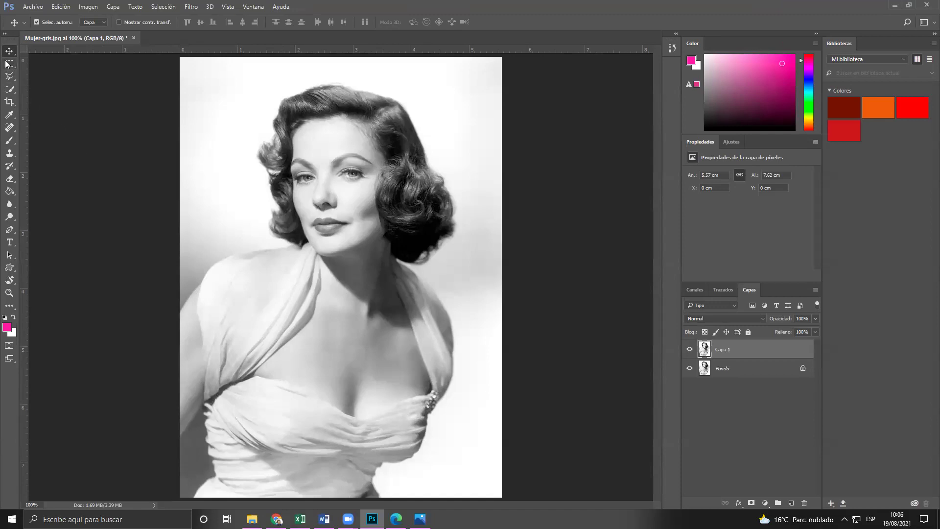
{"action": "left_click", "coordinate": [9, 88]}
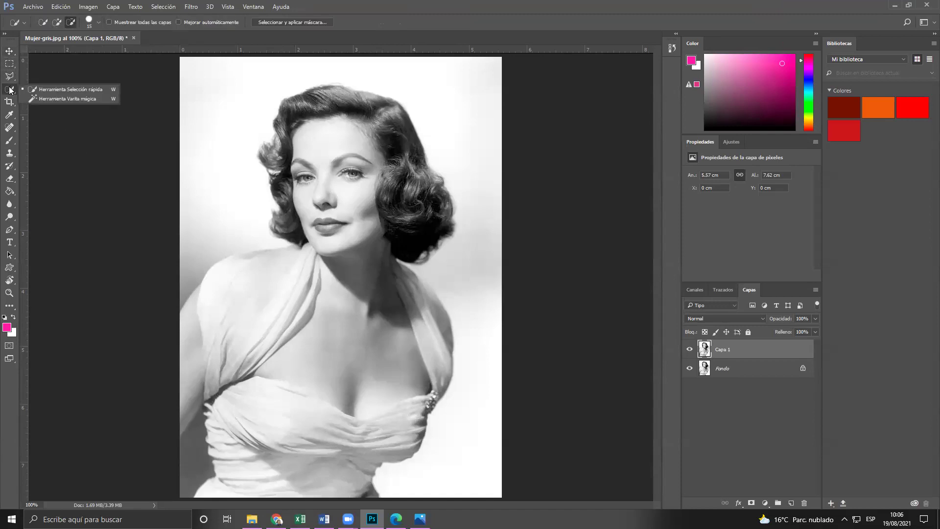
{"action": "left_click", "coordinate": [54, 90]}
{"action": "left_click", "coordinate": [57, 22]}
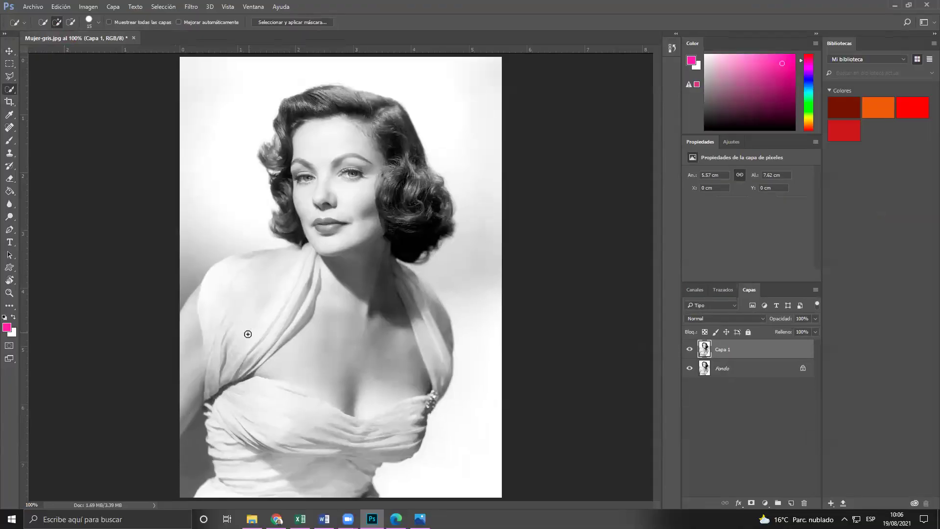
- Quick-select the woman's dress, covering the draped shoulder, the opposite neck strap and the bodice
{"action": "left_click_drag", "start_coordinate": [495, 528], "coordinate": [533, 528]}
{"action": "mouse_move", "coordinate": [266, 319]}
{"action": "left_mouse_down"}
{"action": "mouse_move", "coordinate": [293, 274]}
{"action": "mouse_move", "coordinate": [303, 288]}
{"action": "mouse_move", "coordinate": [296, 308]}
{"action": "mouse_move", "coordinate": [317, 259]}
{"action": "left_mouse_up"}
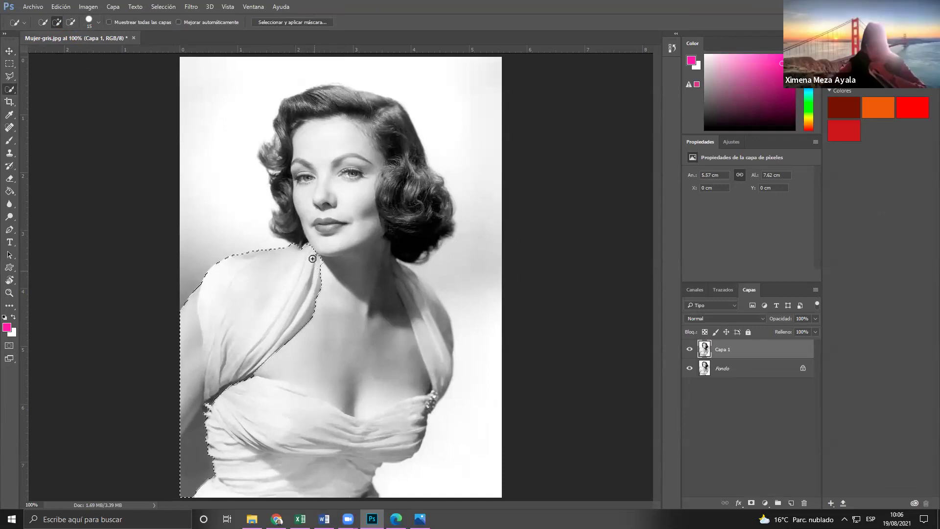
{"action": "mouse_move", "coordinate": [411, 277]}
{"action": "left_mouse_down"}
{"action": "mouse_move", "coordinate": [420, 315]}
{"action": "mouse_move", "coordinate": [424, 293]}
{"action": "mouse_move", "coordinate": [408, 288]}
{"action": "mouse_move", "coordinate": [399, 264]}
{"action": "left_mouse_up"}
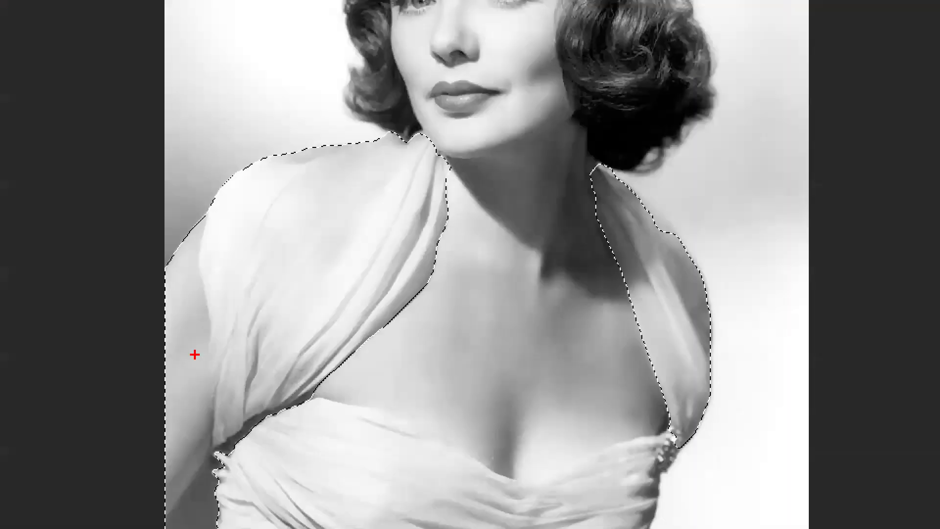
{"action": "left_click_drag", "start_coordinate": [196, 267], "coordinate": [185, 440]}
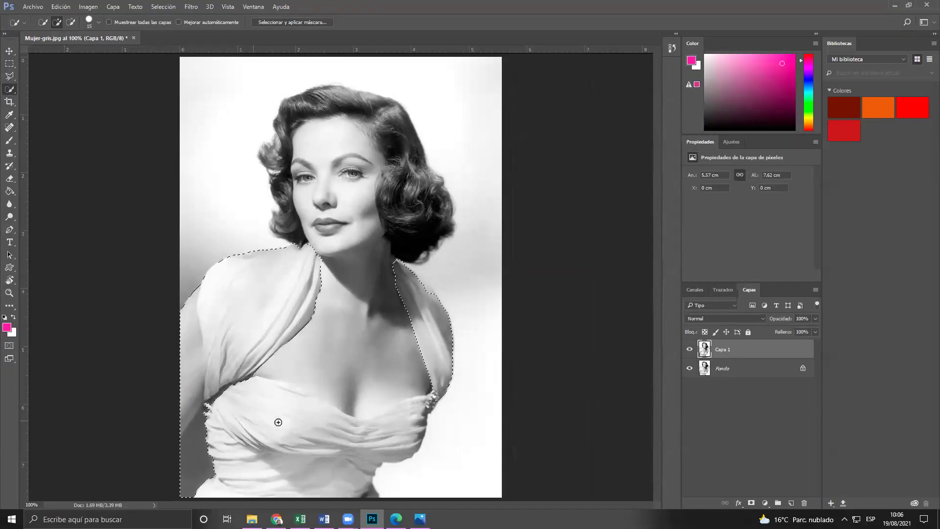
{"action": "mouse_move", "coordinate": [278, 422]}
{"action": "left_mouse_down"}
{"action": "mouse_move", "coordinate": [231, 394]}
{"action": "mouse_move", "coordinate": [241, 413]}
{"action": "mouse_move", "coordinate": [288, 424]}
{"action": "left_mouse_up"}
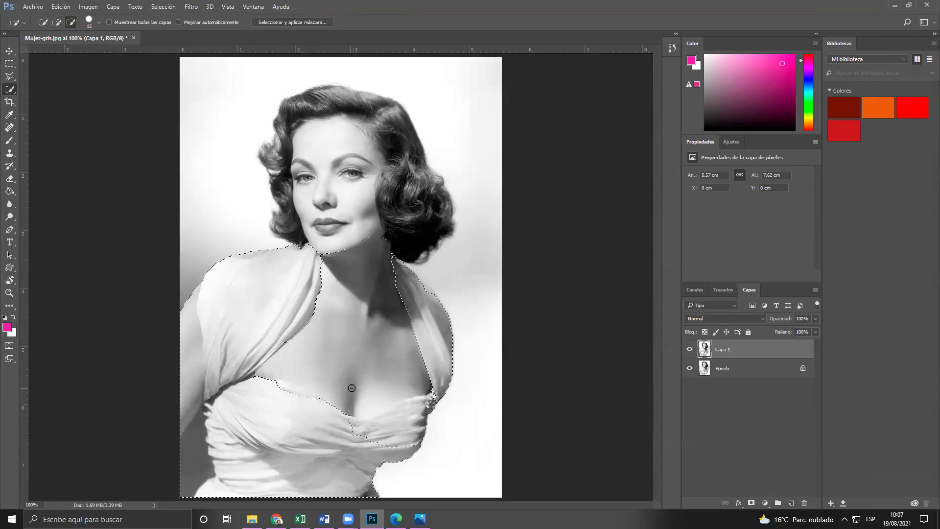
- Subtract the neckline skin, the bare arm and the excess beside the neck strap from the dress selection
{"action": "left_click", "coordinate": [57, 23]}
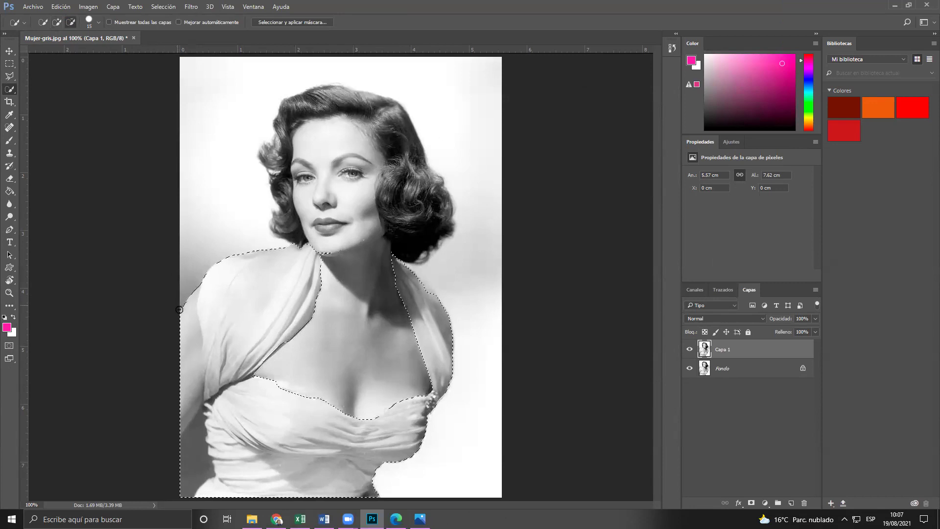
{"action": "left_click_drag", "start_coordinate": [183, 299], "coordinate": [188, 368]}
{"action": "left_click", "coordinate": [57, 22]}
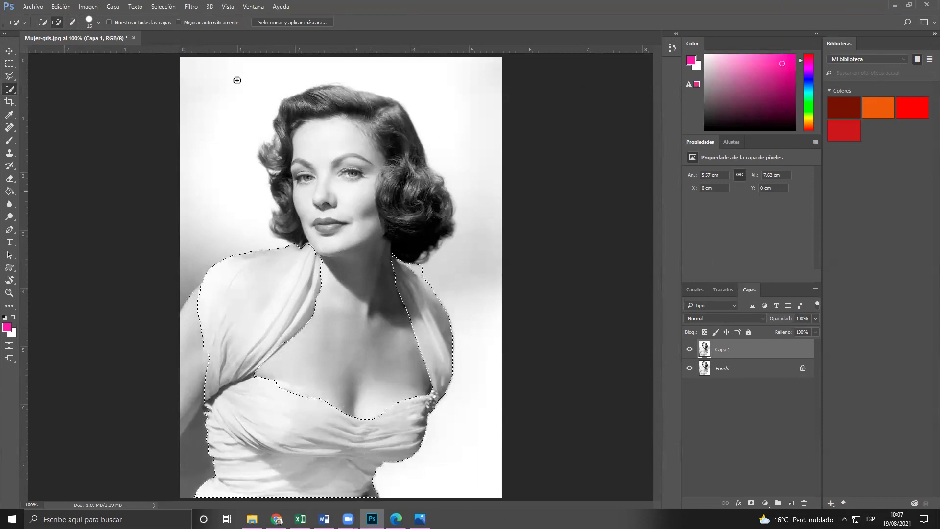
{"action": "left_click", "coordinate": [70, 23]}
{"action": "left_click", "coordinate": [413, 264]}
{"action": "left_click", "coordinate": [421, 270]}
- Clear the dress selection and close Mujer-gris.jpg without saving the changes
{"action": "key", "text": "ctrl+d"}
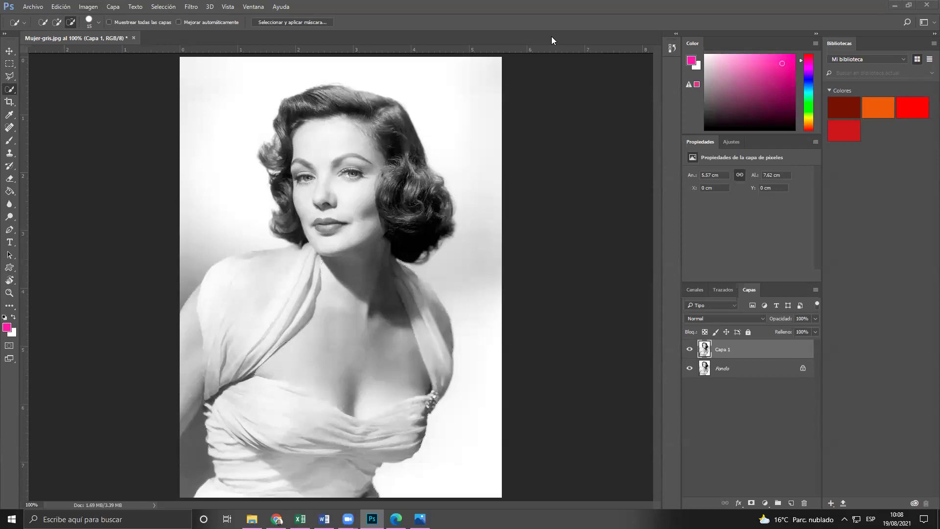
{"action": "key", "text": "ctrl+z"}
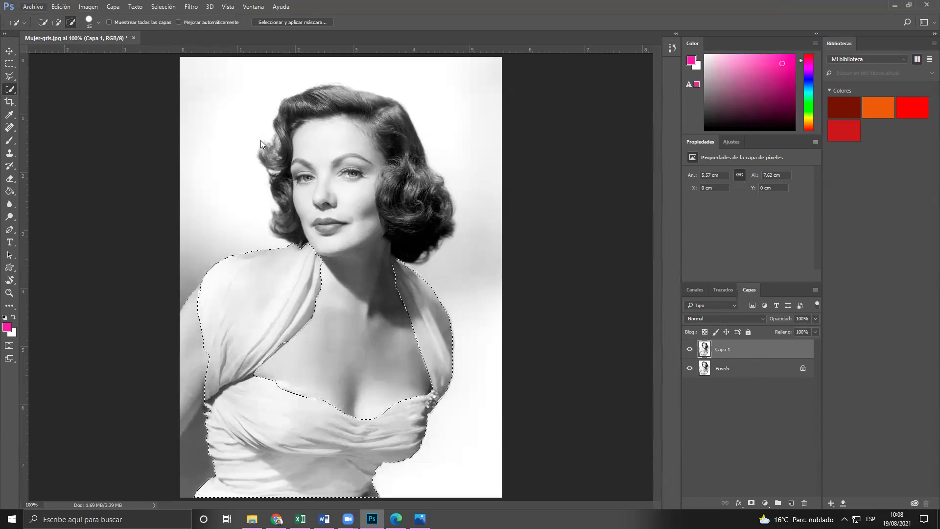
{"action": "key", "text": "alt+a"}
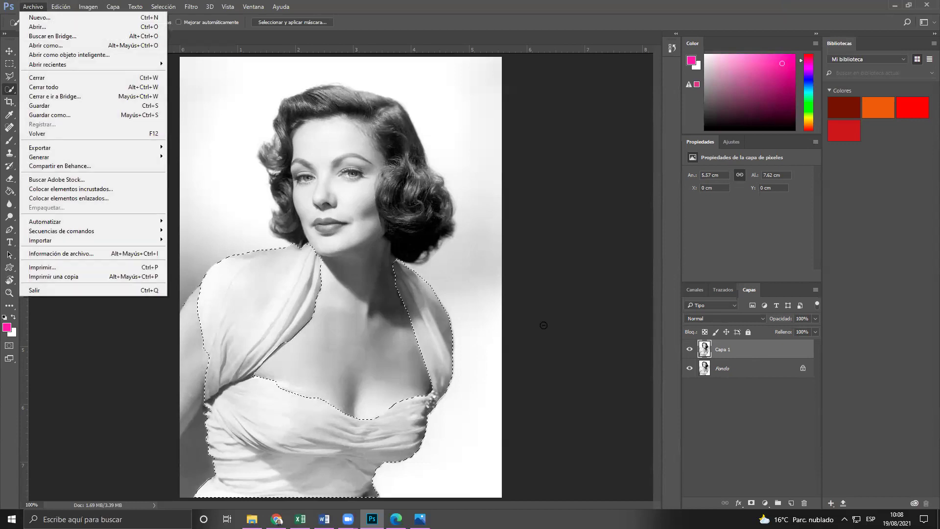
{"action": "key", "text": "ctrl+o"}
{"action": "key", "text": "Escape"}
{"action": "key", "text": "ctrl+d"}
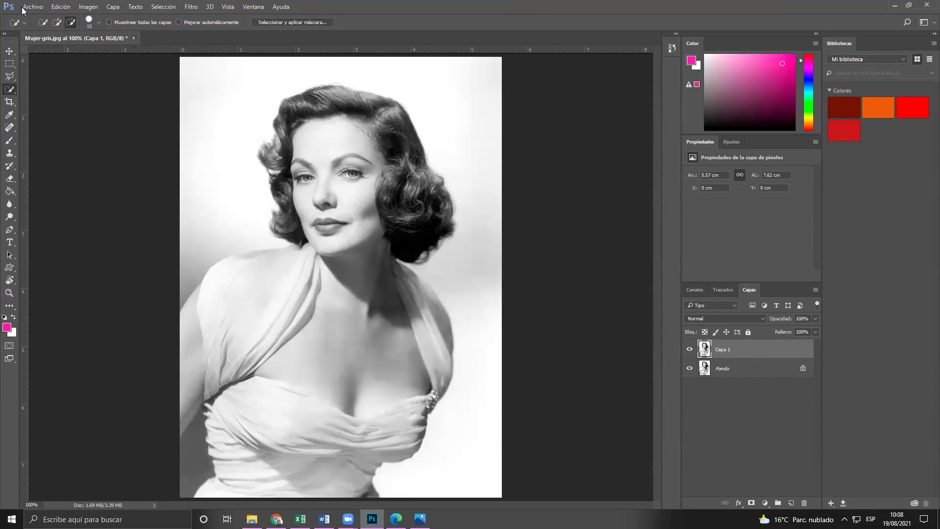
{"action": "key", "text": "ctrl+w"}
{"action": "key", "text": "n"}
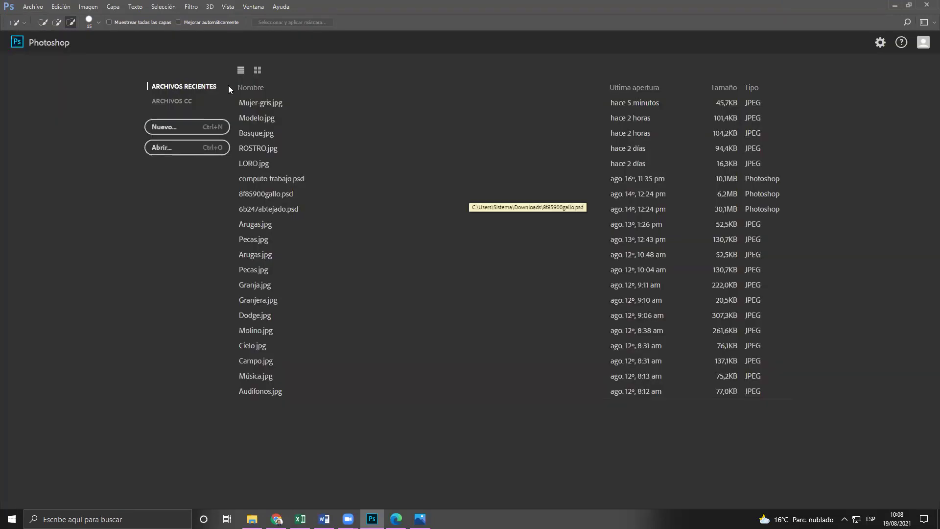
- Reopen the original grayscale Mujer-gris.jpg from the Descargas folder
{"action": "key", "text": "ctrl+o"}
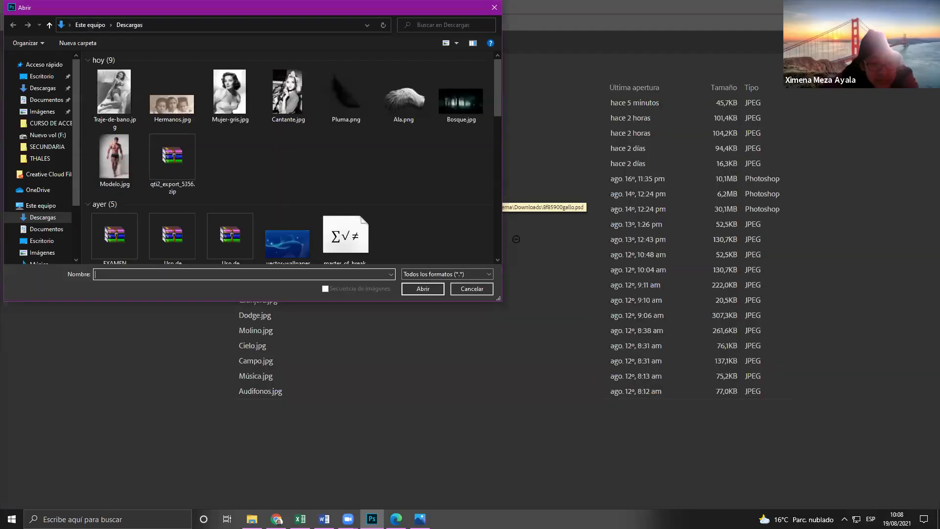
{"action": "key", "text": "Return"}
{"action": "key", "text": "Return"}
{"action": "key", "text": "w"}
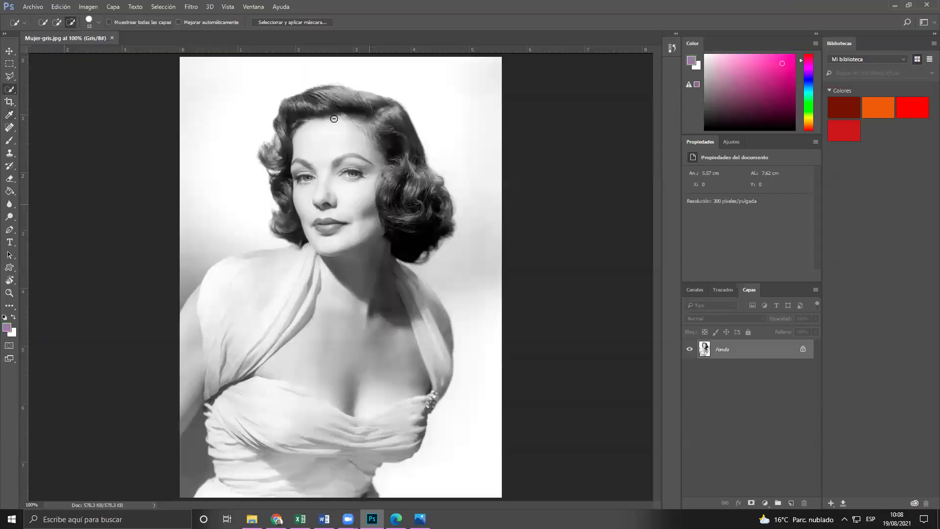
- Convert the image from grayscale to RGB colour mode and duplicate the Fondo layer
{"action": "left_click", "coordinate": [91, 6]}
{"action": "mouse_move", "coordinate": [100, 31]}
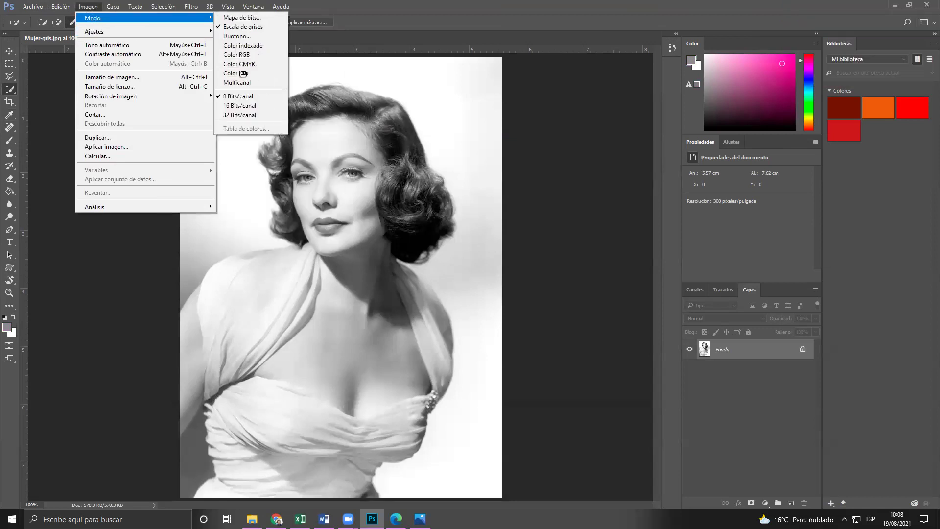
{"action": "left_click", "coordinate": [237, 55]}
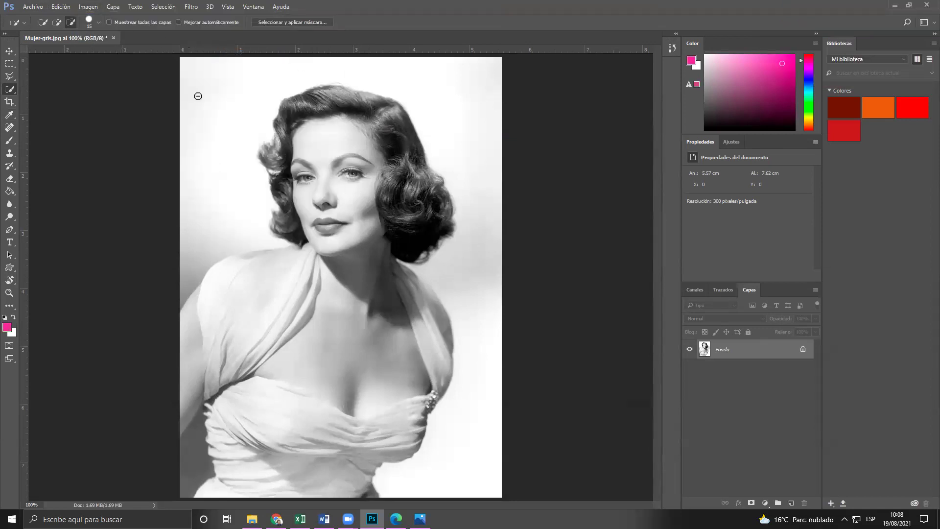
{"action": "left_click", "coordinate": [93, 7]}
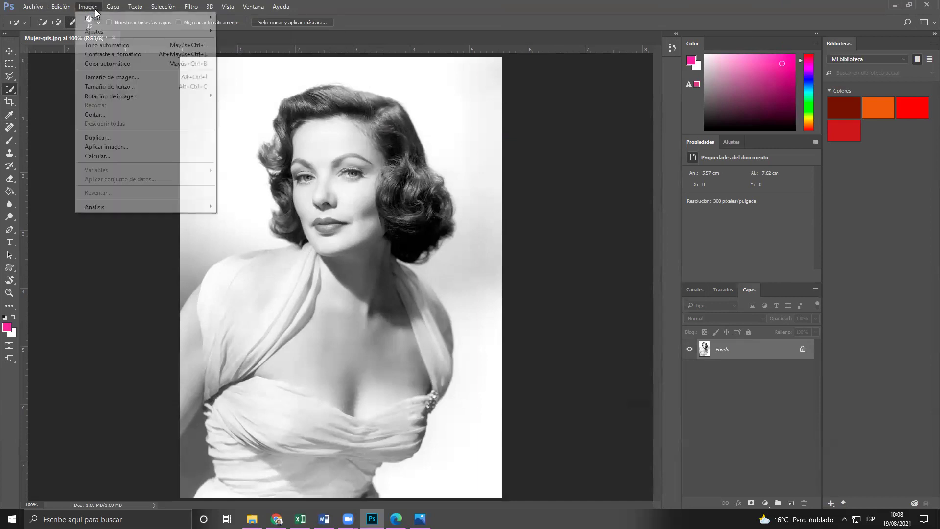
{"action": "mouse_move", "coordinate": [210, 18]}
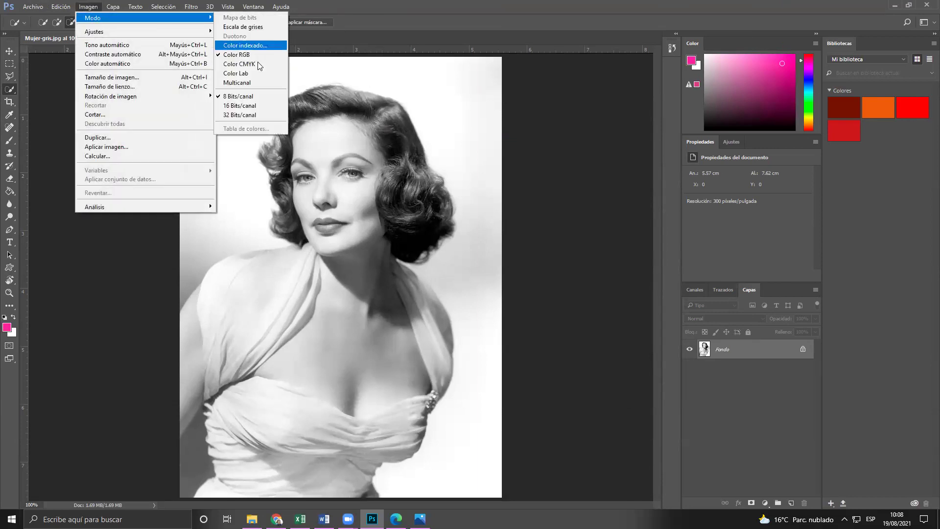
{"action": "left_click", "coordinate": [735, 357]}
{"action": "key", "text": "ctrl+j"}
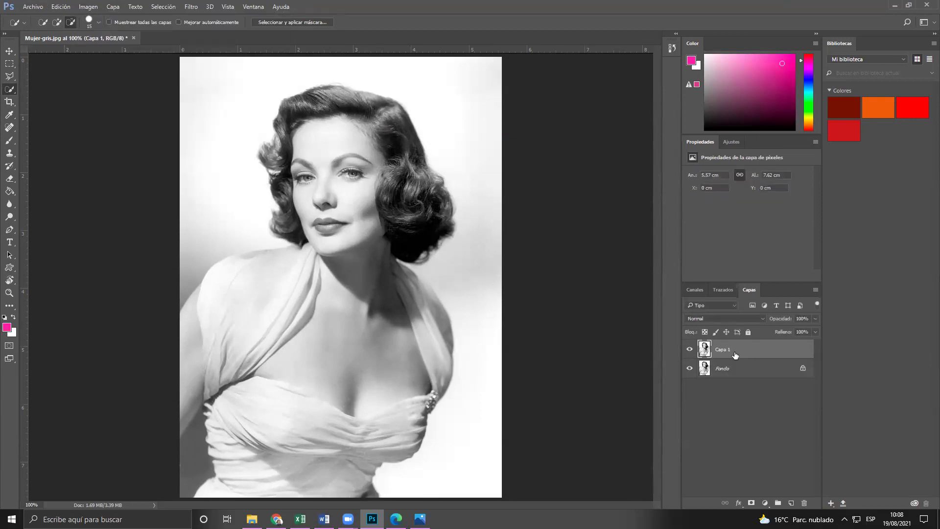
- Quick-select the bodice, neckline, far strap and near shoulder of the dress on Capa 1, adding to the selection
{"action": "right_click", "coordinate": [5, 91]}
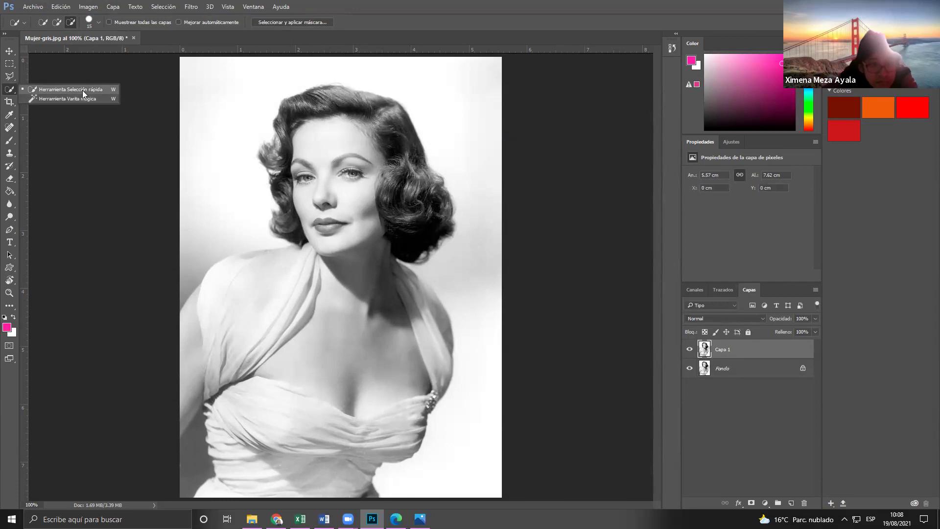
{"action": "left_click", "coordinate": [59, 22]}
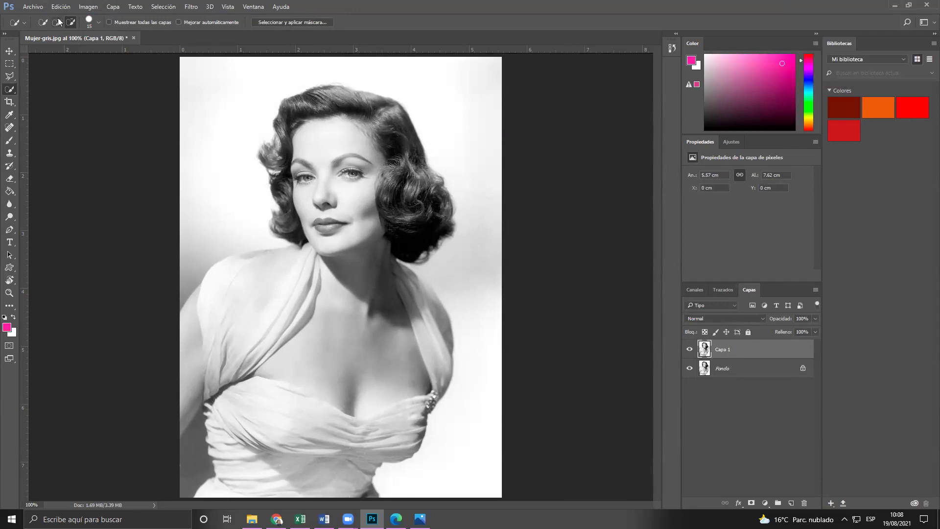
{"action": "left_click", "coordinate": [57, 23]}
{"action": "left_click", "coordinate": [301, 446]}
{"action": "mouse_move", "coordinate": [302, 460]}
{"action": "left_mouse_down"}
{"action": "mouse_move", "coordinate": [268, 478]}
{"action": "mouse_move", "coordinate": [234, 396]}
{"action": "mouse_move", "coordinate": [267, 421]}
{"action": "mouse_move", "coordinate": [300, 427]}
{"action": "mouse_move", "coordinate": [398, 422]}
{"action": "mouse_move", "coordinate": [432, 408]}
{"action": "mouse_move", "coordinate": [441, 399]}
{"action": "mouse_move", "coordinate": [442, 362]}
{"action": "mouse_move", "coordinate": [400, 271]}
{"action": "left_mouse_up"}
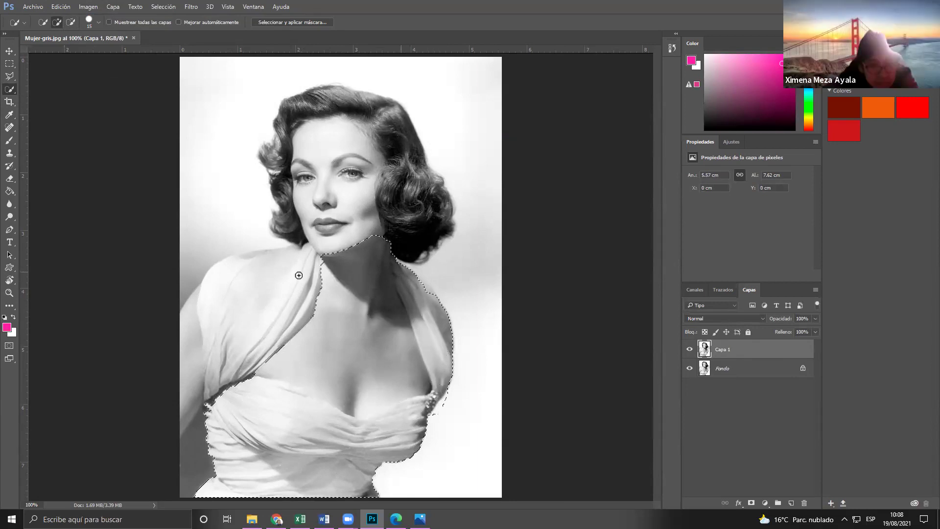
{"action": "left_click_drag", "start_coordinate": [248, 284], "coordinate": [223, 397]}
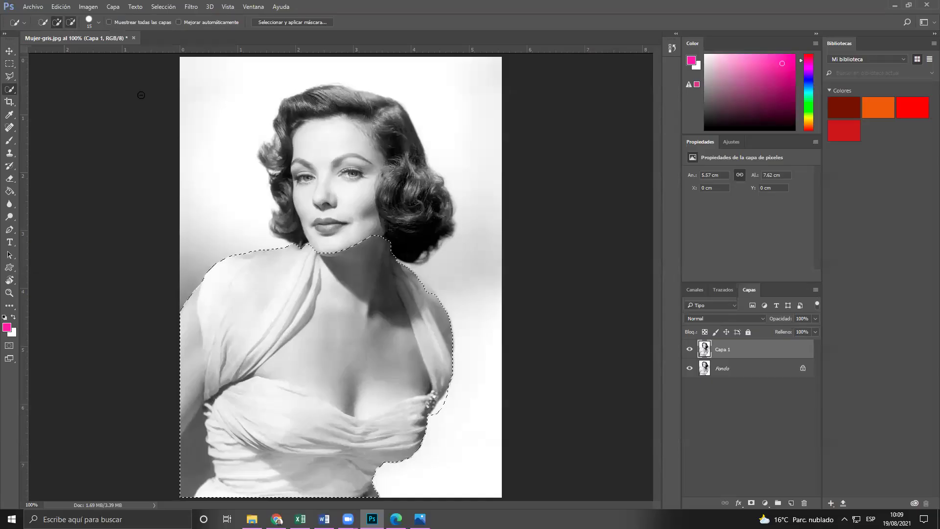
- Subtract the neck, the chest skin, and the bare arm with its adjoining background from the dress selection
{"action": "left_click", "coordinate": [70, 22]}
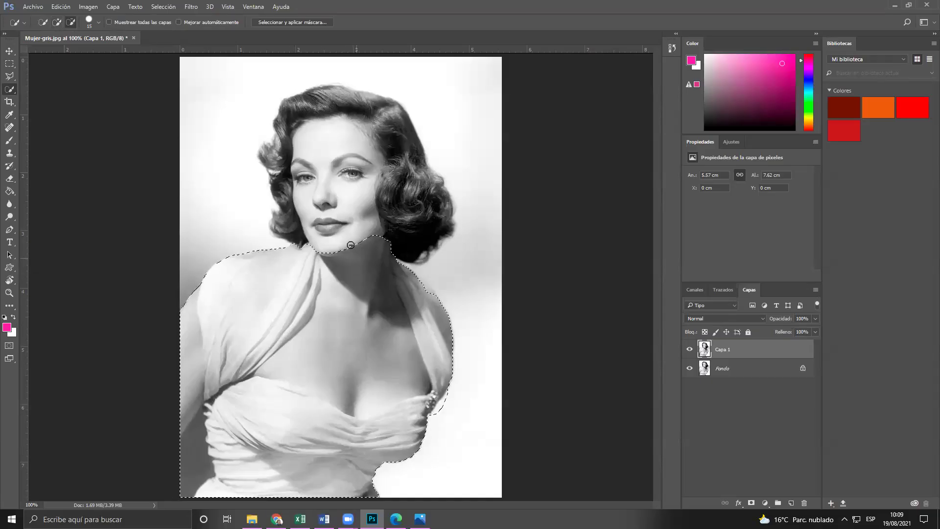
{"action": "mouse_move", "coordinate": [350, 271]}
{"action": "left_mouse_down"}
{"action": "mouse_move", "coordinate": [336, 329]}
{"action": "mouse_move", "coordinate": [292, 344]}
{"action": "left_mouse_up"}
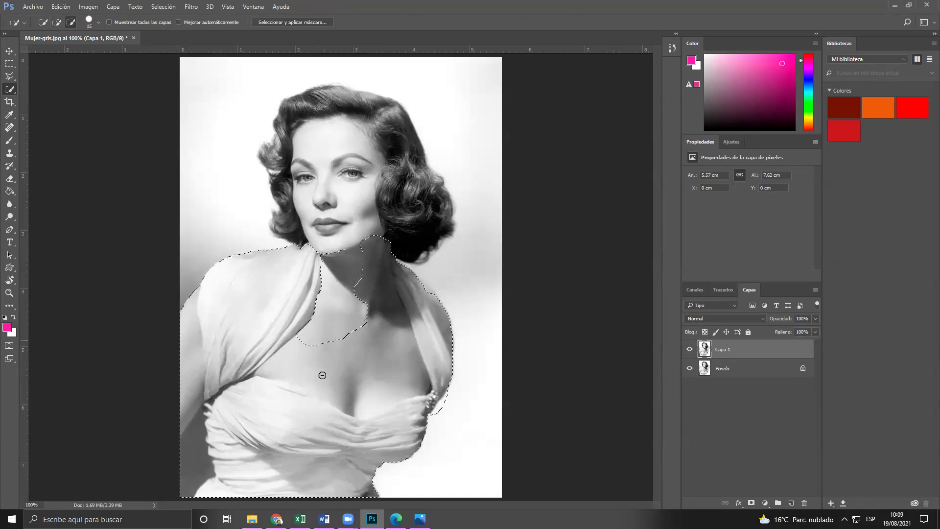
{"action": "left_click", "coordinate": [341, 381]}
{"action": "left_click", "coordinate": [191, 378]}
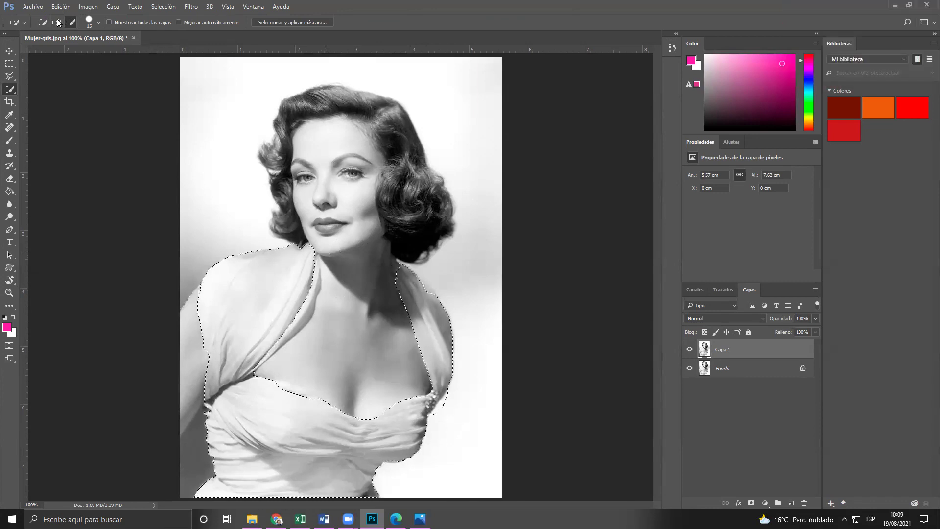
- Add the missing inner edge of the wide neck strap back to the dress selection and return to subtract mode
{"action": "key", "text": "alt"}
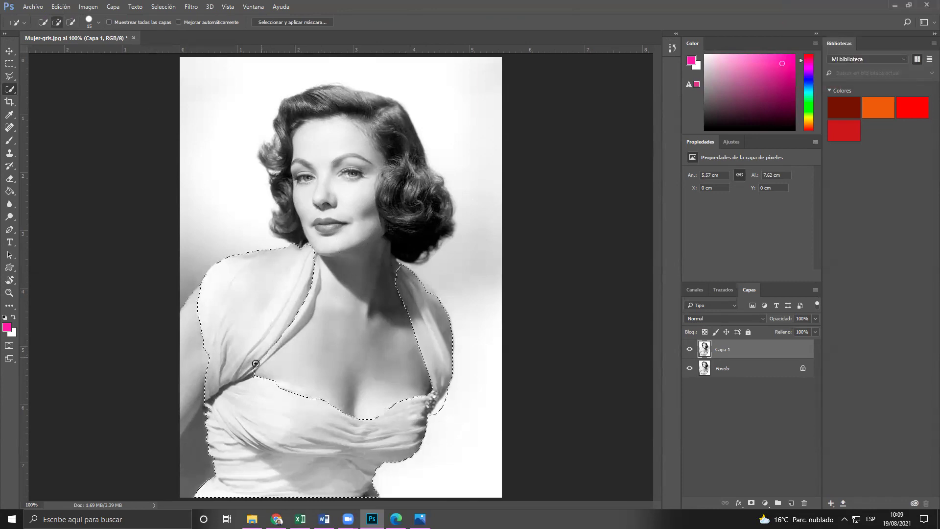
{"action": "mouse_move", "coordinate": [303, 302]}
{"action": "left_mouse_down"}
{"action": "mouse_move", "coordinate": [309, 278]}
{"action": "mouse_move", "coordinate": [347, 266]}
{"action": "left_mouse_up"}
{"action": "left_click", "coordinate": [71, 22]}
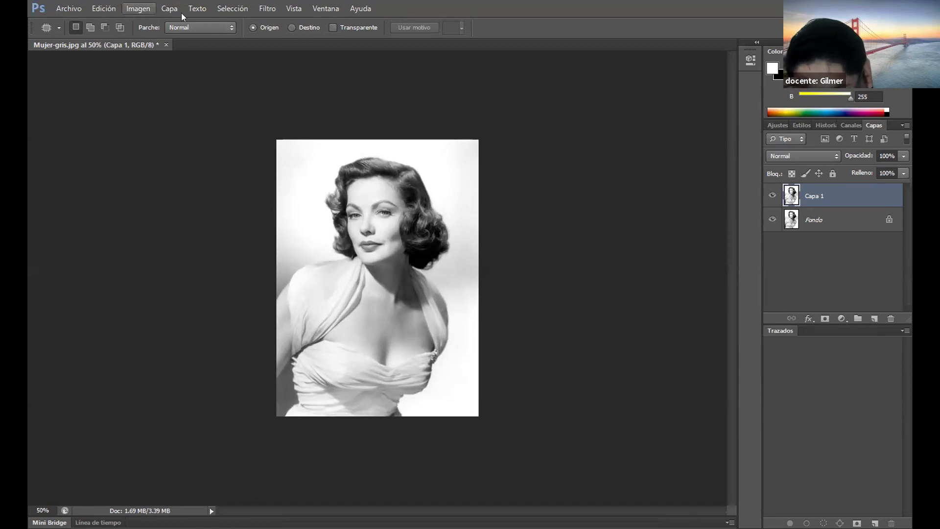
- Restore the Aspectos esenciales workspace to its default panel layout
{"action": "key", "text": "alt+a"}
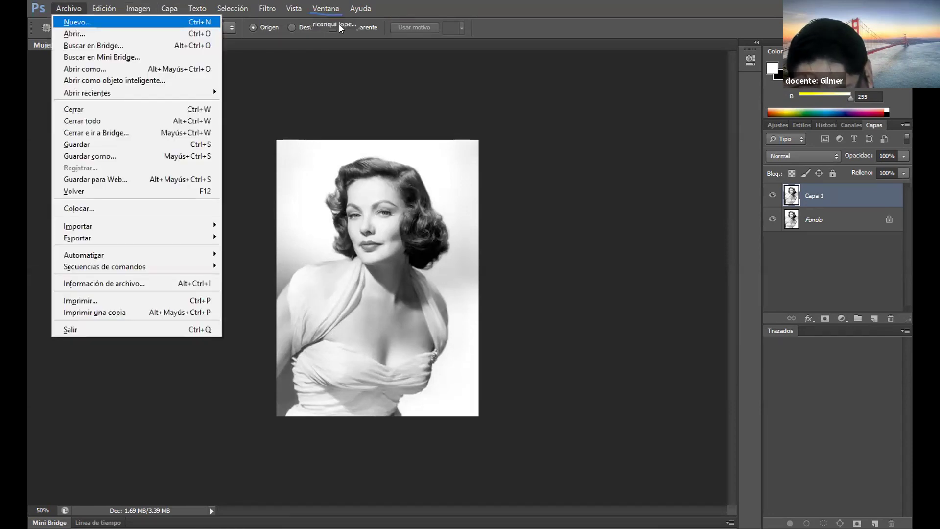
{"action": "key", "text": "alt+n"}
{"action": "mouse_move", "coordinate": [363, 21]}
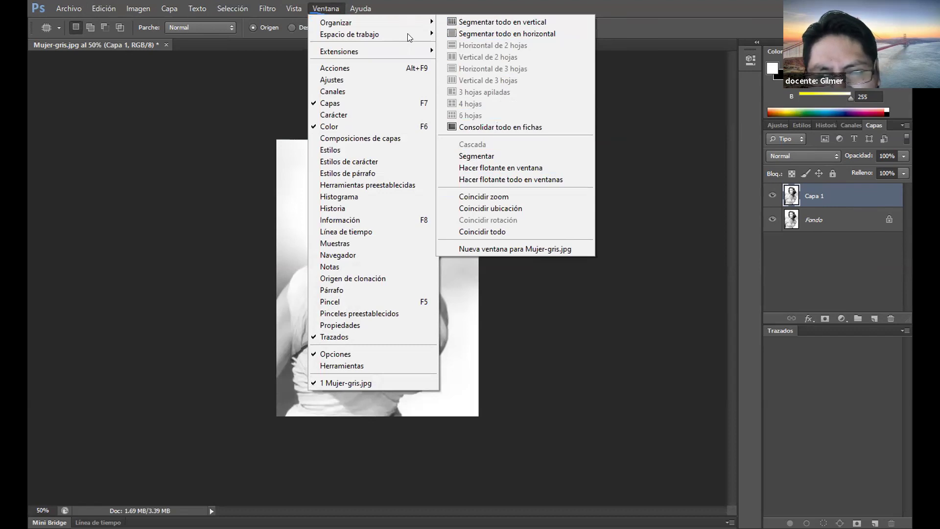
{"action": "mouse_move", "coordinate": [407, 34]}
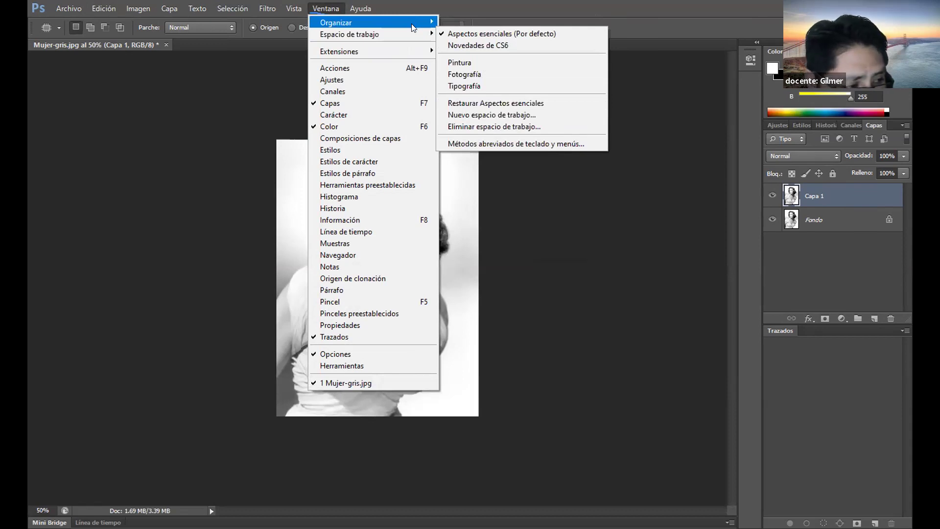
{"action": "left_click", "coordinate": [491, 104]}
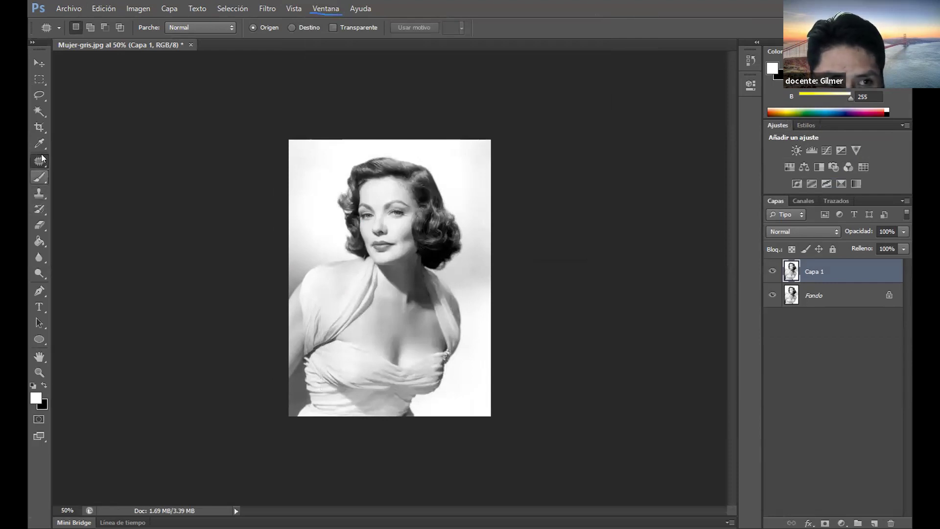
{"action": "left_click", "coordinate": [40, 111]}
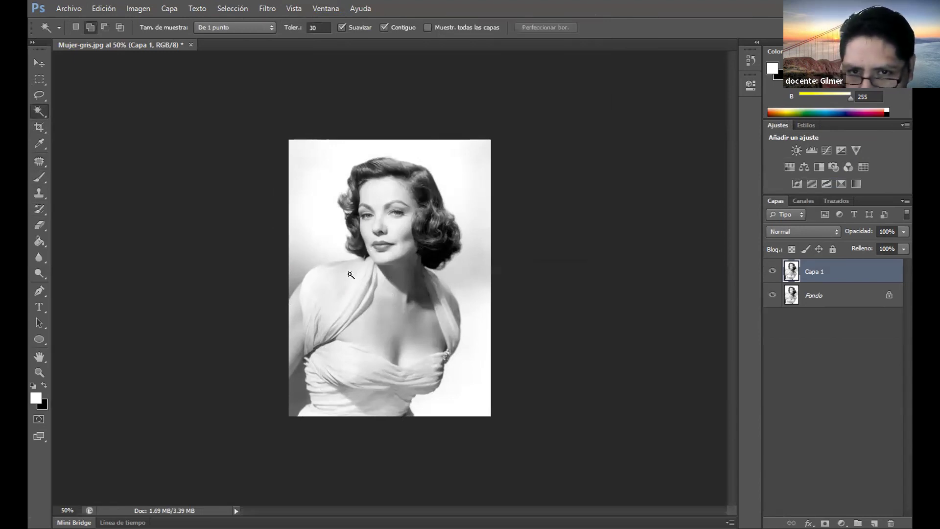
{"action": "left_click", "coordinate": [345, 252]}
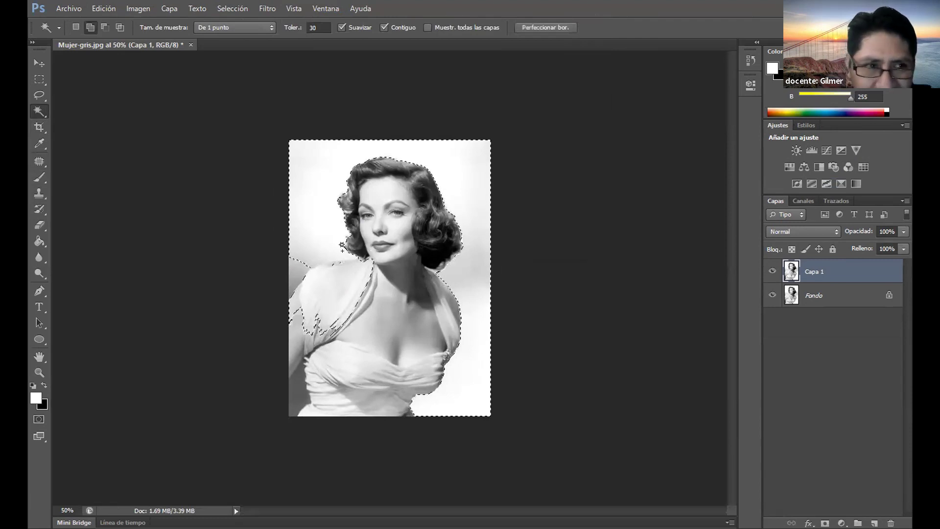
{"action": "key", "text": "ctrl+d"}
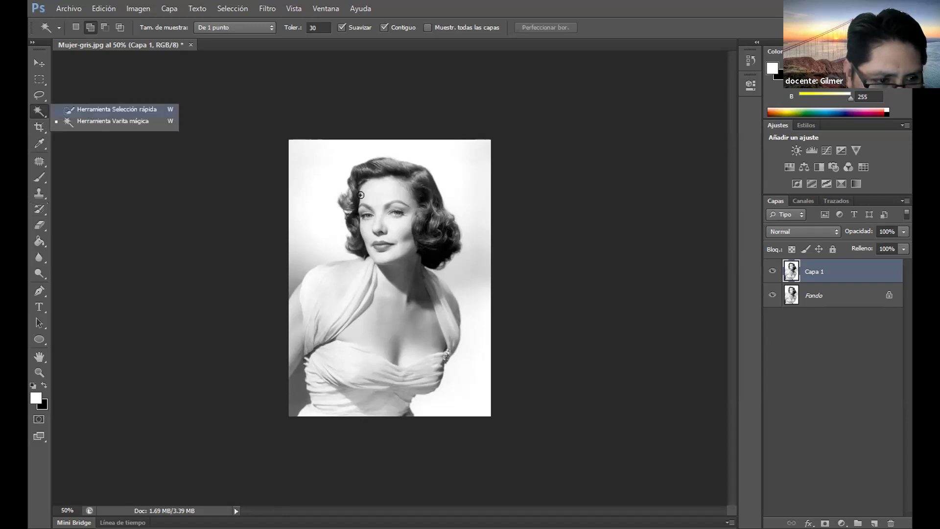
- Select the shoulder drape, bodice and narrow neck strap of the dress using Quick Selection in add mode
{"action": "left_click", "coordinate": [88, 110]}
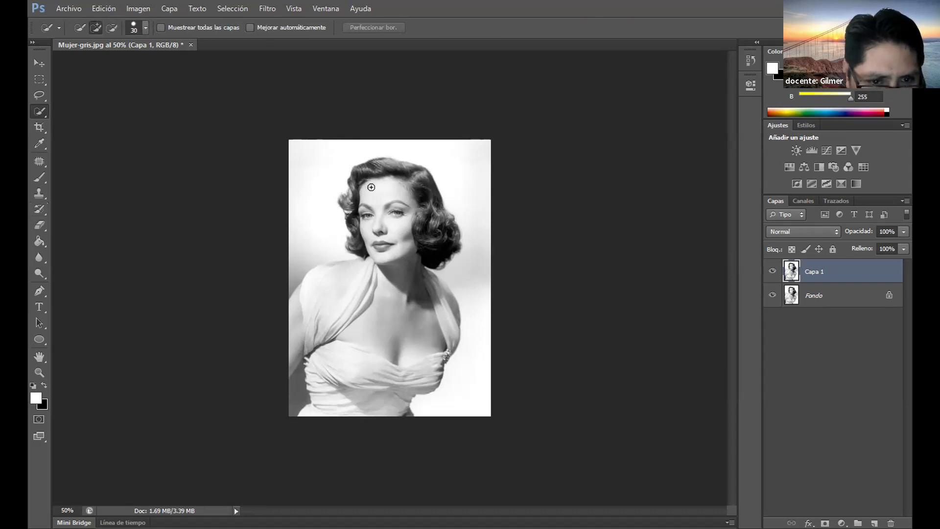
{"action": "left_click", "coordinate": [325, 286]}
{"action": "mouse_move", "coordinate": [337, 315]}
{"action": "left_mouse_down"}
{"action": "mouse_move", "coordinate": [327, 370]}
{"action": "mouse_move", "coordinate": [321, 315]}
{"action": "left_mouse_up"}
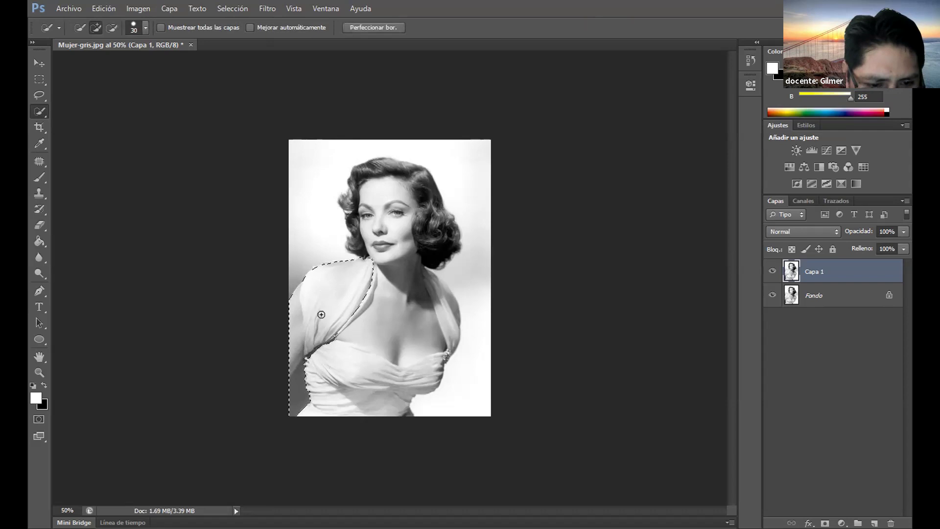
{"action": "left_click_drag", "start_coordinate": [330, 379], "coordinate": [352, 390]}
{"action": "mouse_move", "coordinate": [428, 372]}
{"action": "left_mouse_down"}
{"action": "mouse_move", "coordinate": [440, 355]}
{"action": "mouse_move", "coordinate": [412, 370]}
{"action": "left_mouse_up"}
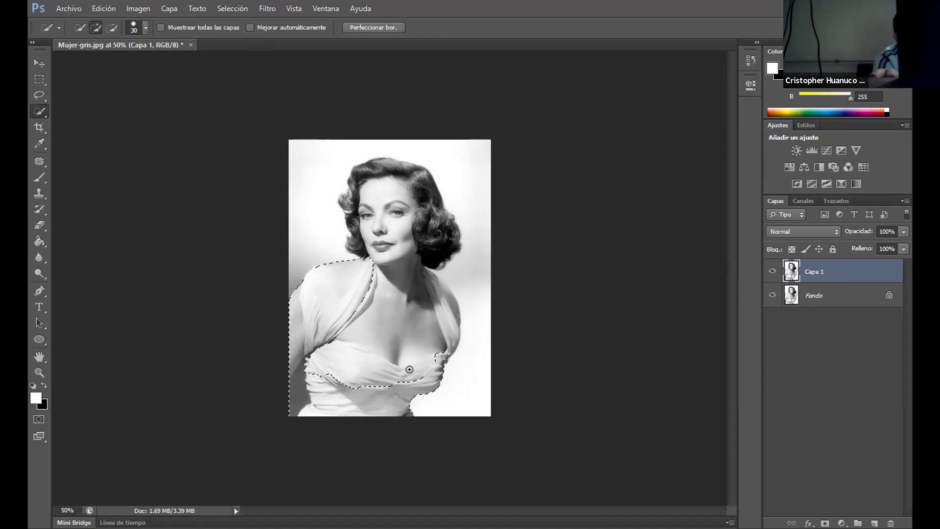
{"action": "left_click_drag", "start_coordinate": [351, 361], "coordinate": [352, 363]}
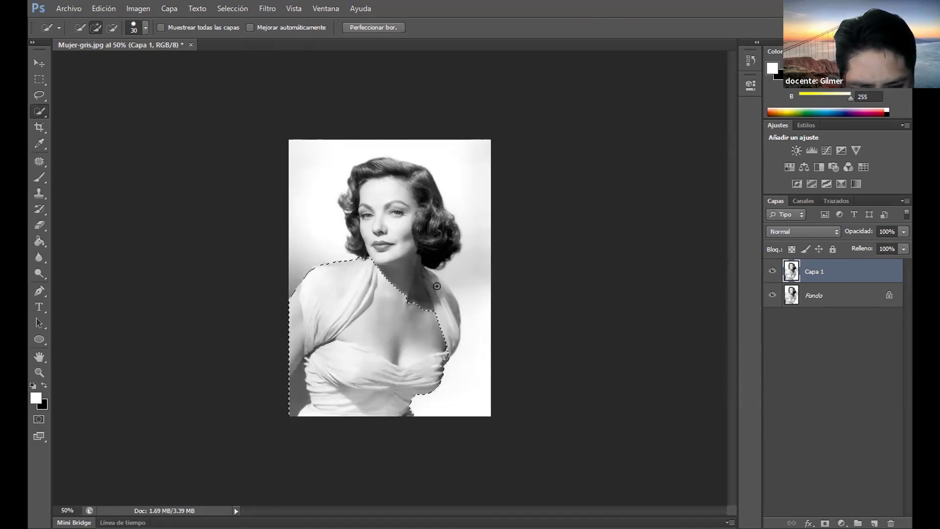
{"action": "left_click_drag", "start_coordinate": [435, 289], "coordinate": [432, 283]}
{"action": "left_click", "coordinate": [428, 272]}
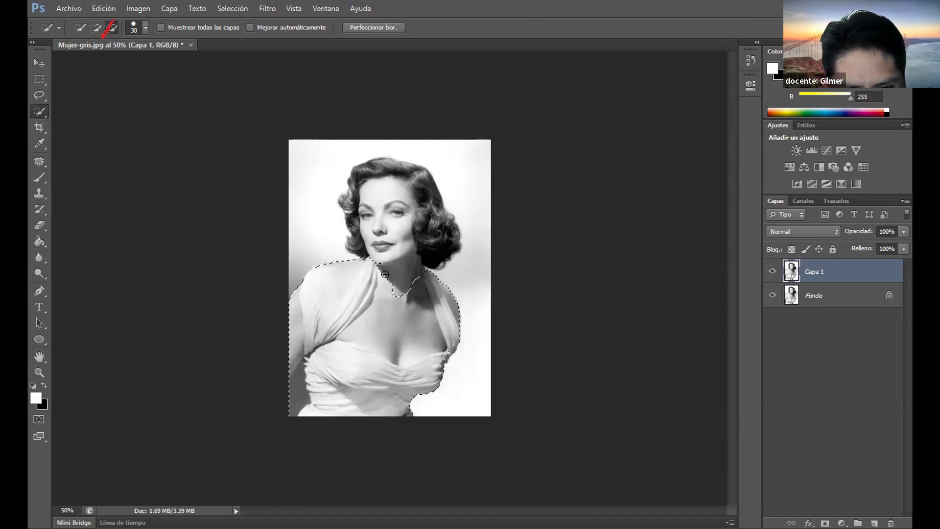
- Subtract the neck, the chest skin and the bare arm with its adjoining background from the dress selection
{"action": "left_click_drag", "start_coordinate": [384, 302], "coordinate": [385, 316]}
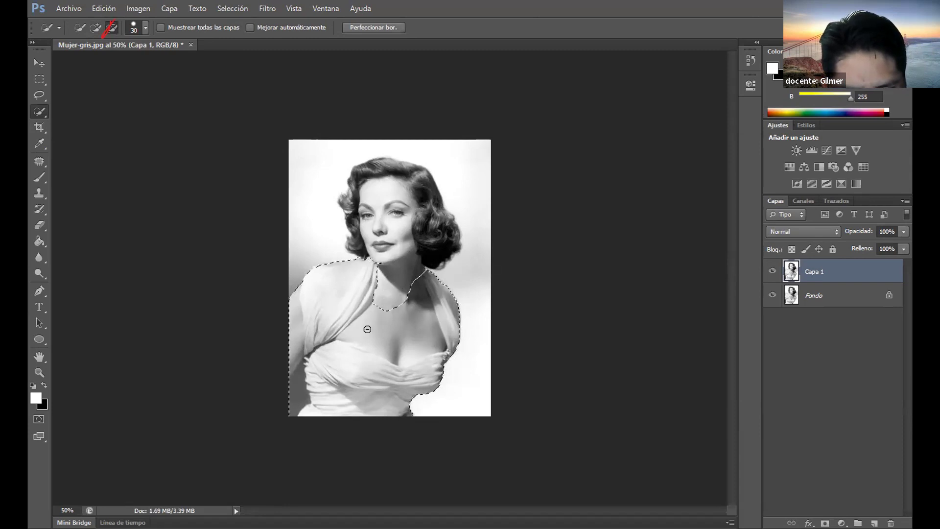
{"action": "left_click_drag", "start_coordinate": [368, 331], "coordinate": [381, 339]}
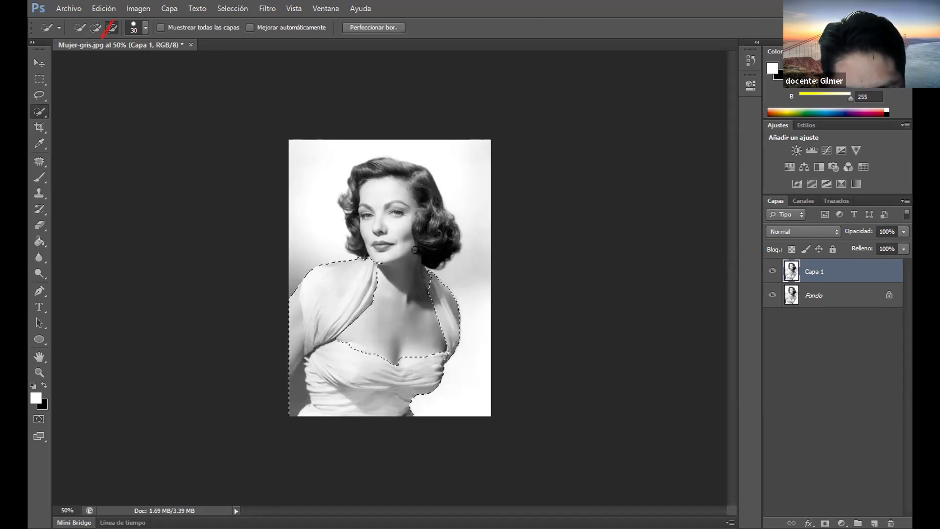
{"action": "left_click", "coordinate": [415, 249]}
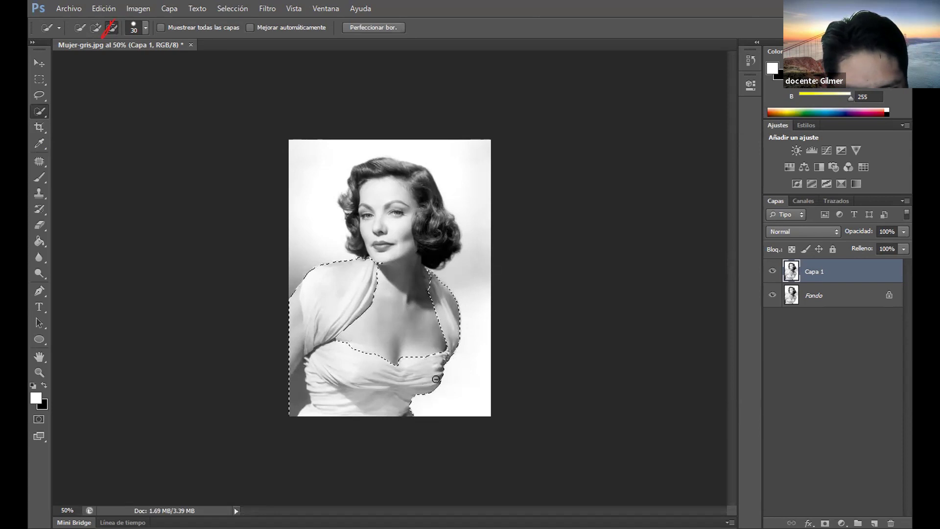
{"action": "left_click_drag", "start_coordinate": [289, 358], "coordinate": [296, 308]}
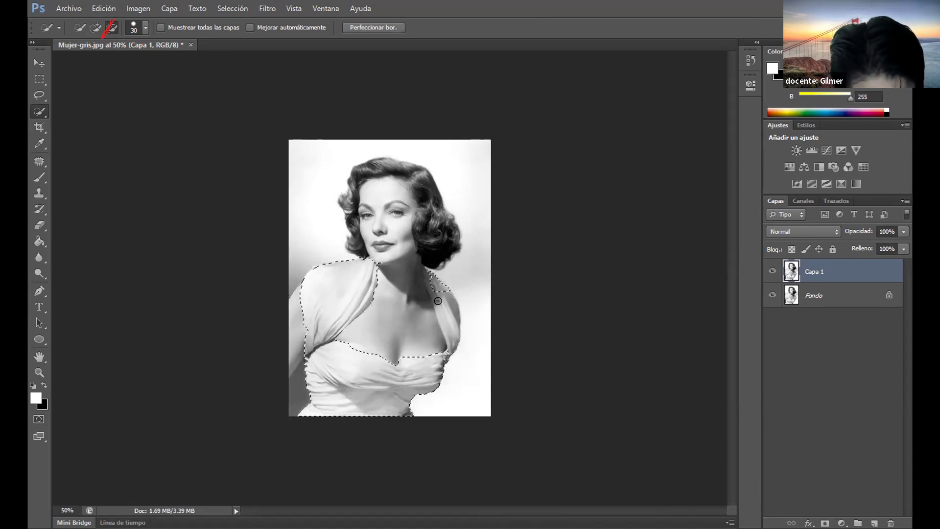
{"action": "left_click", "coordinate": [436, 302]}
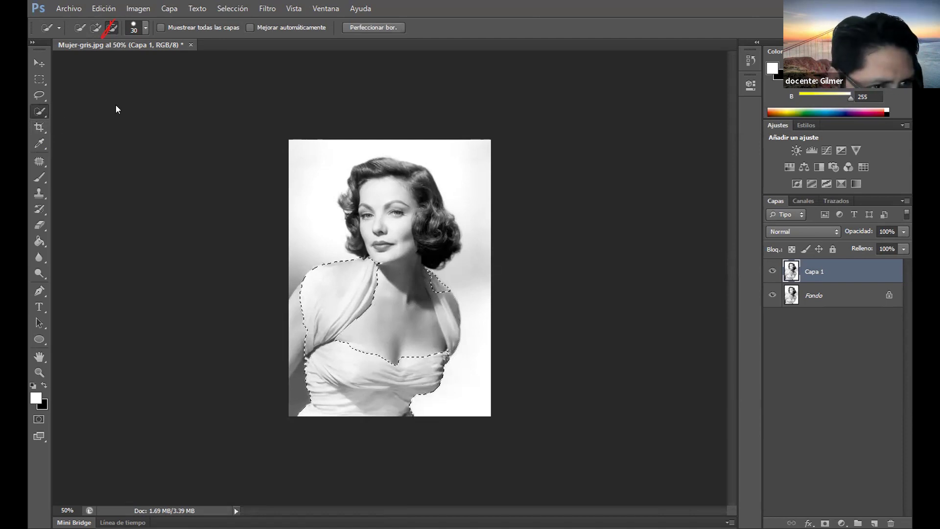
- Add the narrow neck strap on the clasp side back to the dress selection
{"action": "left_click", "coordinate": [96, 27]}
{"action": "mouse_move", "coordinate": [438, 304]}
{"action": "left_mouse_down"}
{"action": "mouse_move", "coordinate": [446, 334]}
{"action": "mouse_move", "coordinate": [454, 302]}
{"action": "mouse_move", "coordinate": [427, 271]}
{"action": "mouse_move", "coordinate": [457, 334]}
{"action": "mouse_move", "coordinate": [437, 309]}
{"action": "left_mouse_up"}
{"action": "left_click", "coordinate": [428, 275]}
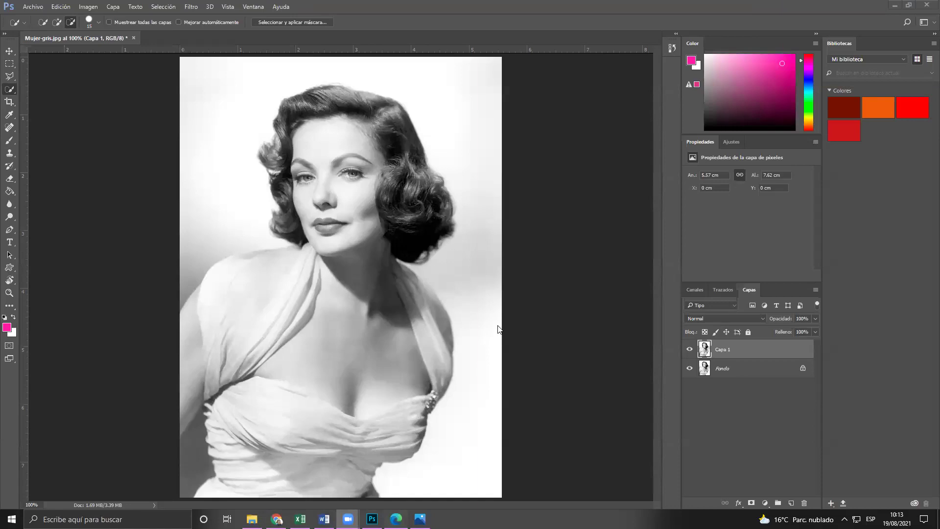
- Consult the Pintar y colorear section of the textbook PDF, return to Photoshop and copy the selected dress to a new layer
{"action": "key", "text": "alt+Tab"}
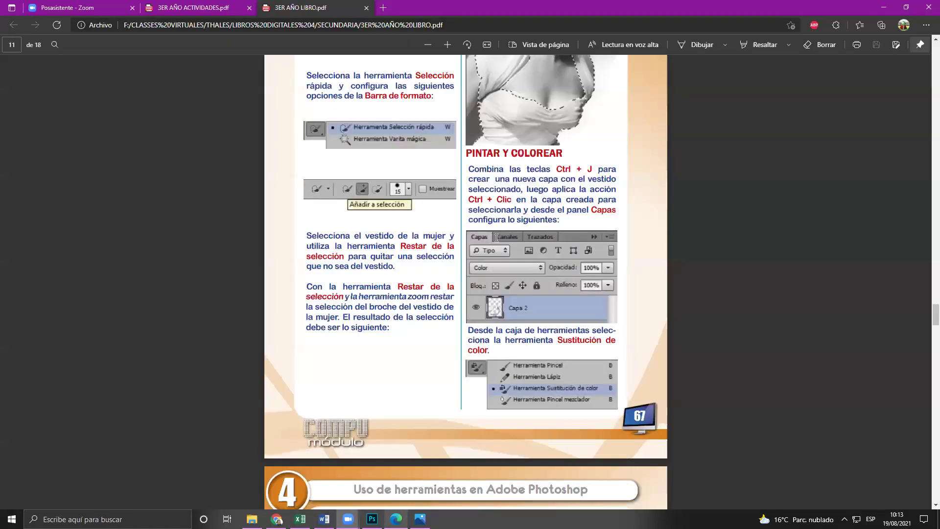
{"action": "scroll", "coordinate": [498, 238], "scroll_direction": "up", "scroll_amount": 3}
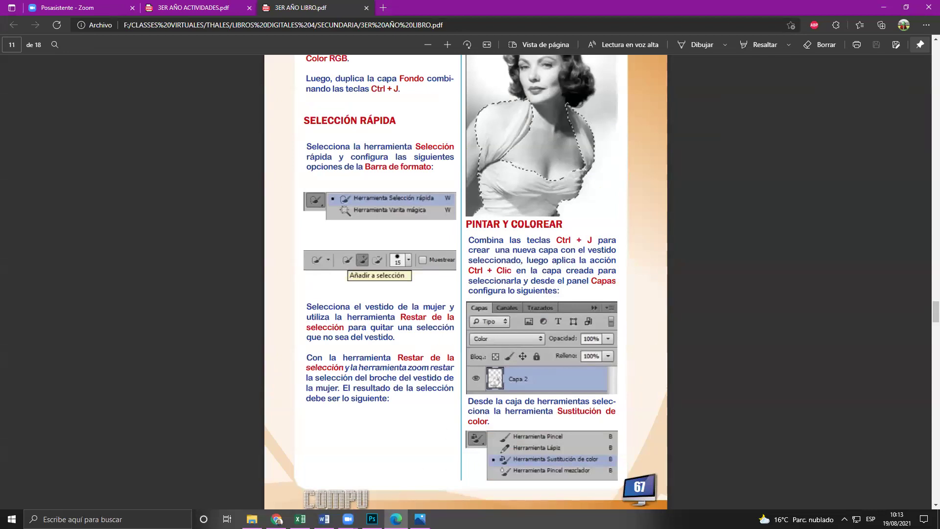
{"action": "key", "text": "alt+Tab"}
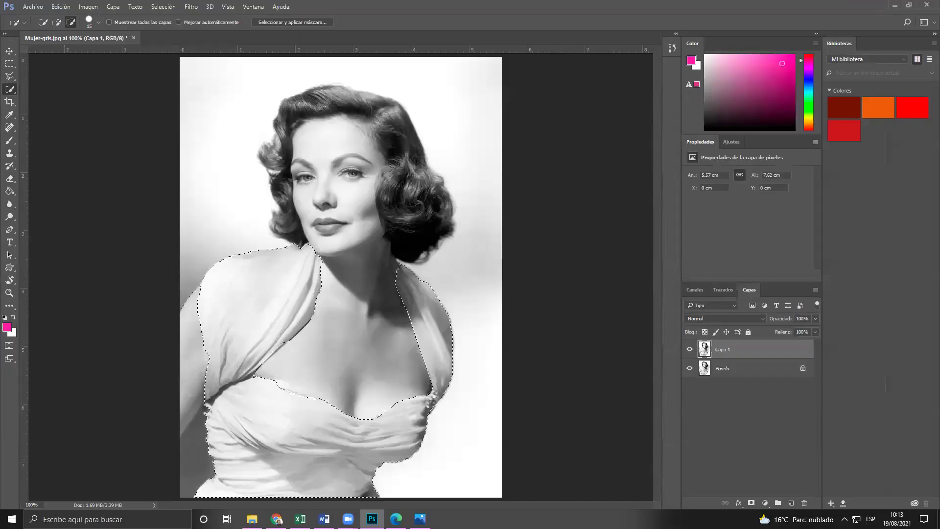
{"action": "key", "text": "ctrl+j"}
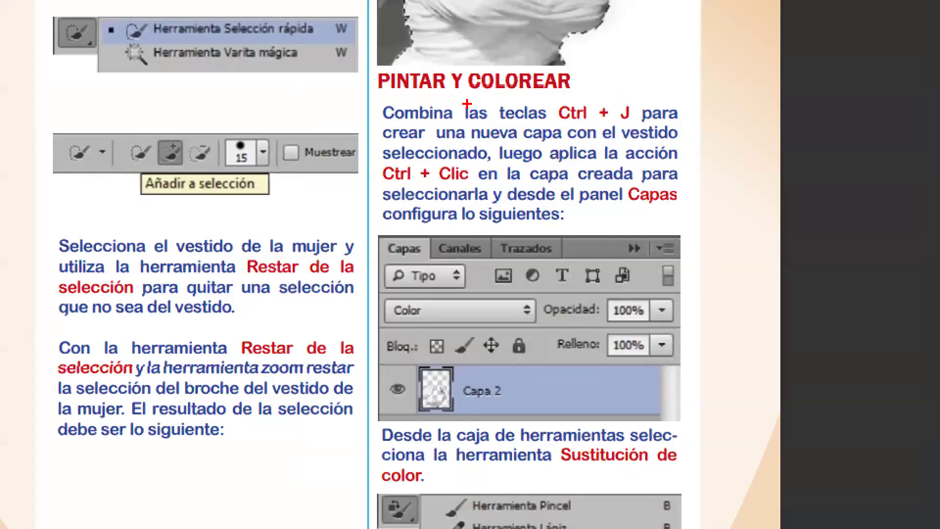
- Underline the textbook instructions on creating a layer from the selected dress, and mark the Capa 2 settings illustration
{"action": "left_click_drag", "start_coordinate": [388, 139], "coordinate": [564, 141]}
{"action": "left_click_drag", "start_coordinate": [438, 103], "coordinate": [697, 76]}
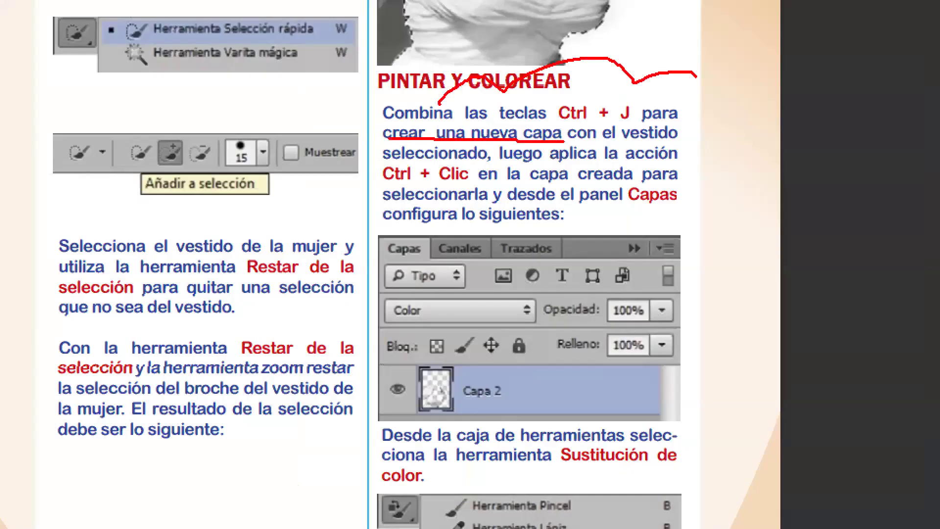
{"action": "left_click_drag", "start_coordinate": [564, 142], "coordinate": [658, 140]}
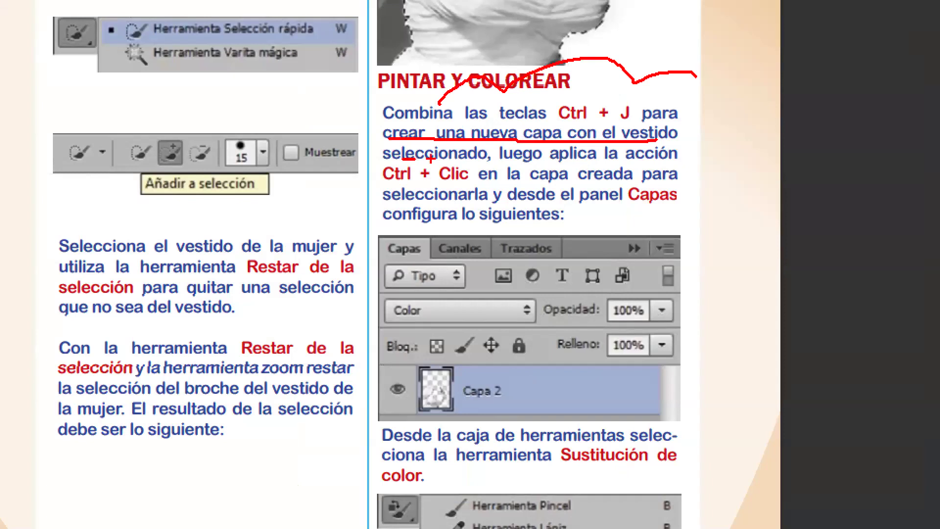
{"action": "left_click_drag", "start_coordinate": [511, 162], "coordinate": [675, 160]}
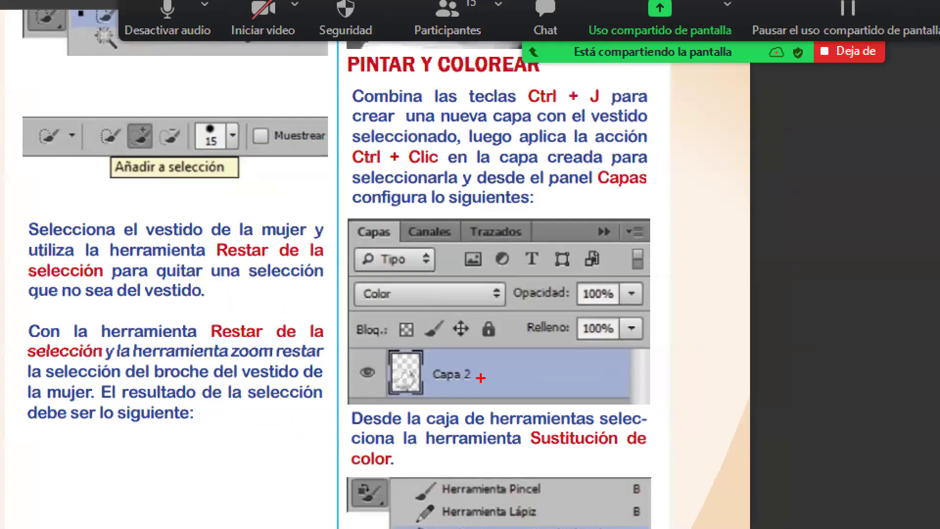
{"action": "left_click_drag", "start_coordinate": [528, 387], "coordinate": [505, 333]}
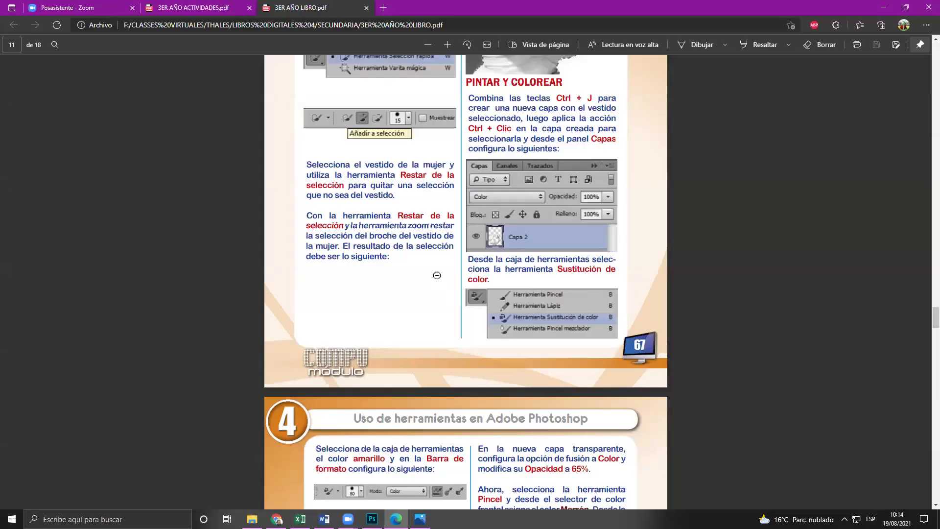
- Switch back to Photoshop, mark the Capa 2 thumbnail, and load that layer's dress outline as a selection
{"action": "scroll", "coordinate": [437, 276], "scroll_direction": "up", "scroll_amount": 1}
{"action": "key", "text": "alt+Tab"}
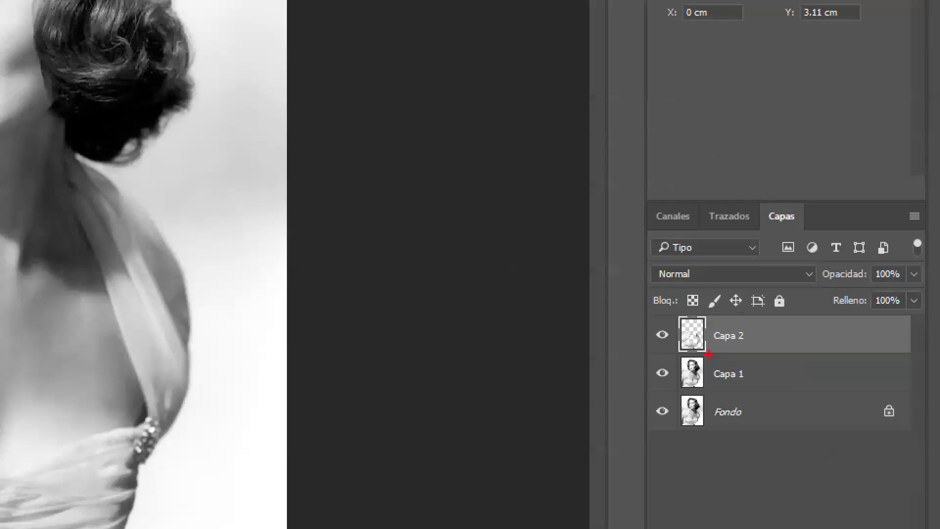
{"action": "left_click_drag", "start_coordinate": [705, 350], "coordinate": [736, 322]}
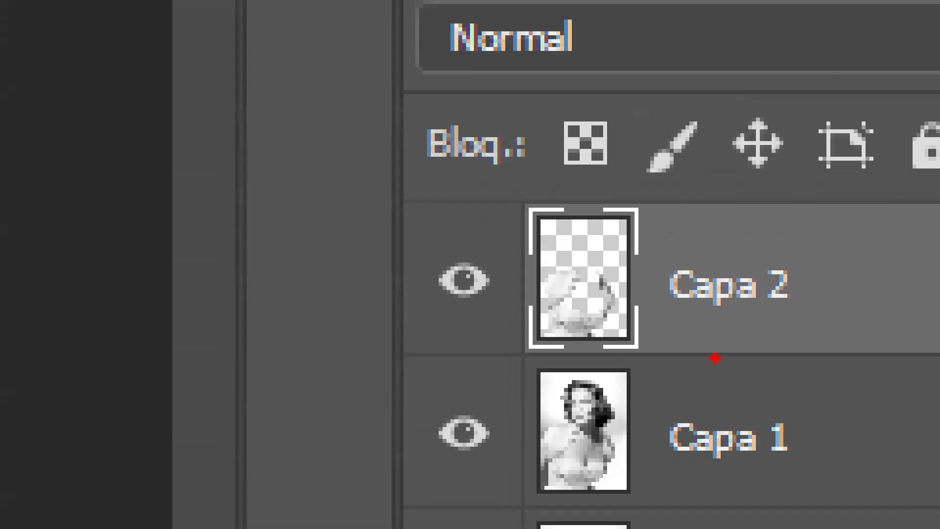
{"action": "left_click_drag", "start_coordinate": [589, 319], "coordinate": [621, 399]}
{"action": "mouse_move", "coordinate": [564, 339]}
{"action": "left_mouse_down"}
{"action": "mouse_move", "coordinate": [648, 332]}
{"action": "mouse_move", "coordinate": [592, 248]}
{"action": "mouse_move", "coordinate": [578, 333]}
{"action": "left_mouse_up"}
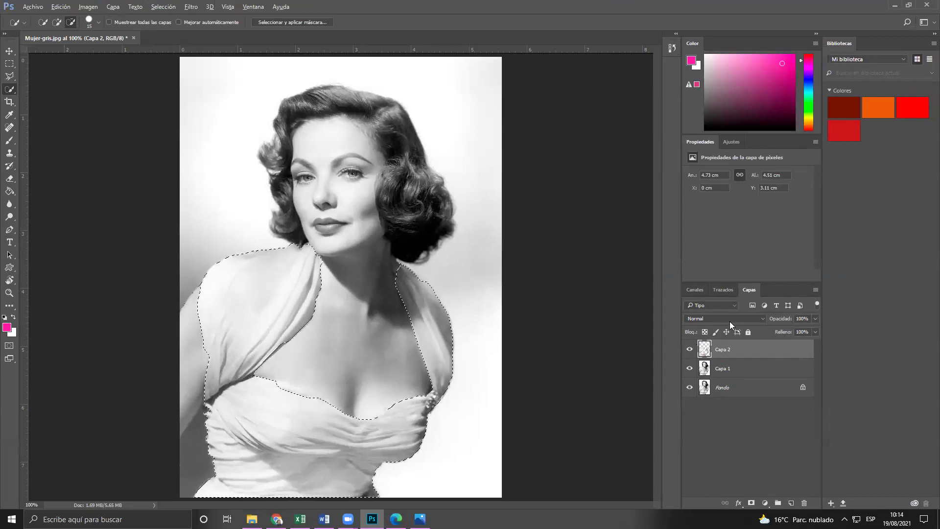
- Check the layer settings in the textbook PDF, return to Photoshop and set Capa 2's blending mode to Color
{"action": "key", "text": "alt+Tab"}
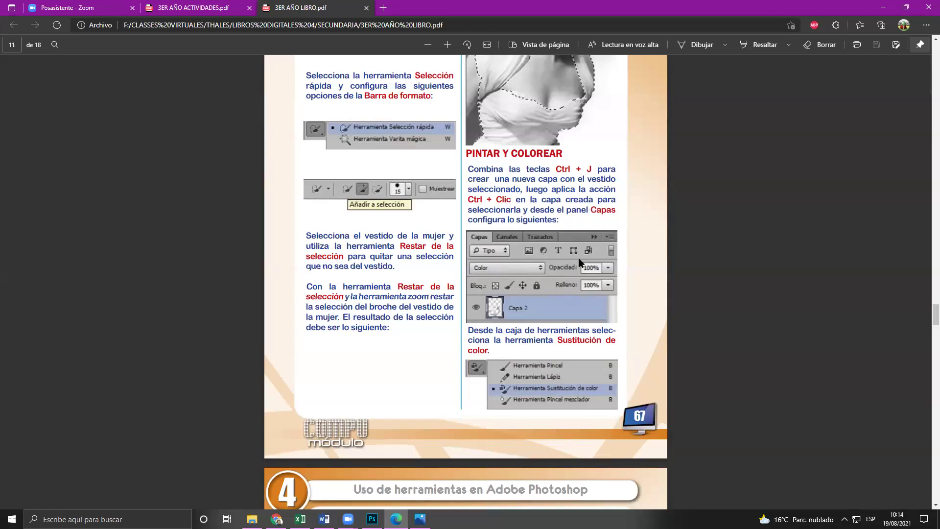
{"action": "key", "text": "alt+Tab"}
{"action": "left_click", "coordinate": [724, 318]}
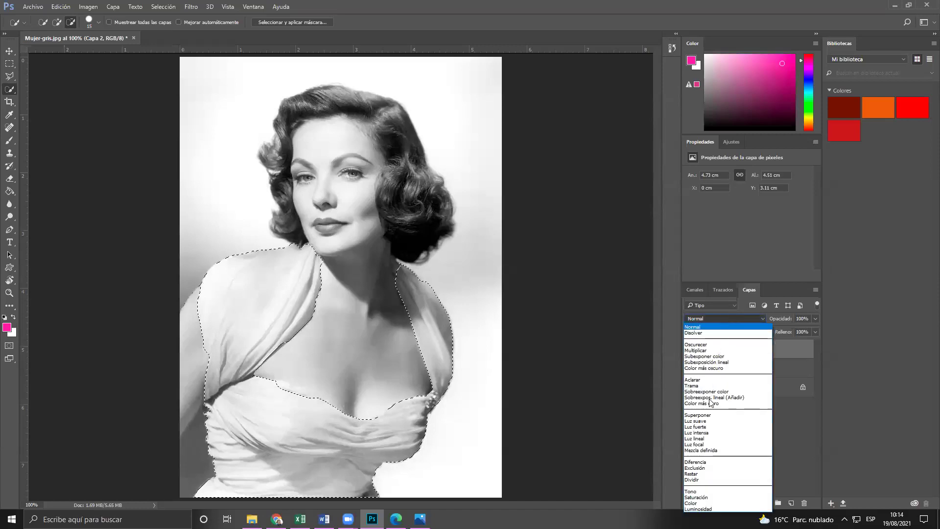
{"action": "key", "text": "Down"}
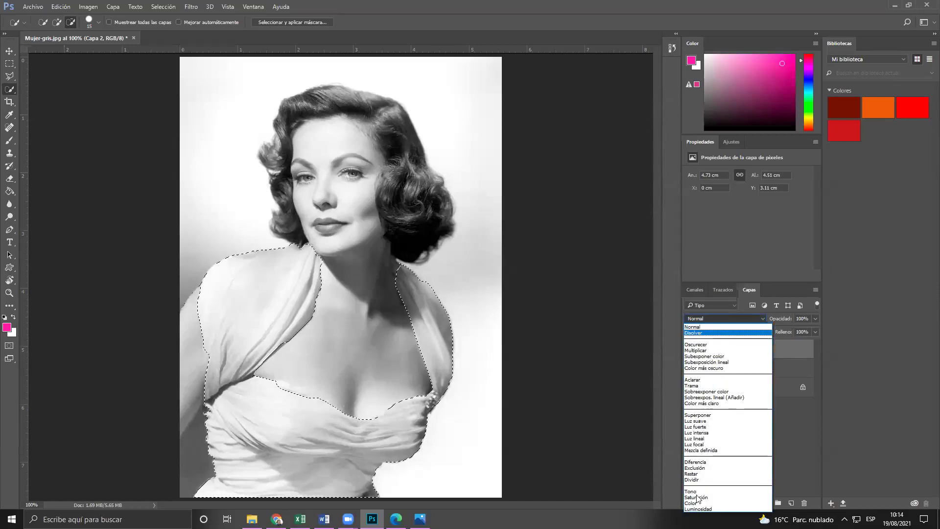
{"action": "key", "text": "Down"}
{"action": "key", "text": "Down"}
{"action": "key", "text": "Down"}
{"action": "key", "text": "Down"}
{"action": "key", "text": "Down"}
{"action": "key", "text": "Down"}
{"action": "key", "text": "Down"}
{"action": "key", "text": "Down"}
{"action": "key", "text": "Down"}
{"action": "key", "text": "Down"}
{"action": "key", "text": "Down"}
{"action": "key", "text": "Down"}
{"action": "key", "text": "Down"}
{"action": "key", "text": "Down"}
{"action": "key", "text": "Down"}
{"action": "key", "text": "Down"}
{"action": "key", "text": "Down"}
{"action": "key", "text": "Down"}
{"action": "key", "text": "Down"}
{"action": "key", "text": "Down"}
{"action": "key", "text": "Down"}
{"action": "key", "text": "Down"}
{"action": "key", "text": "Down"}
{"action": "key", "text": "Down"}
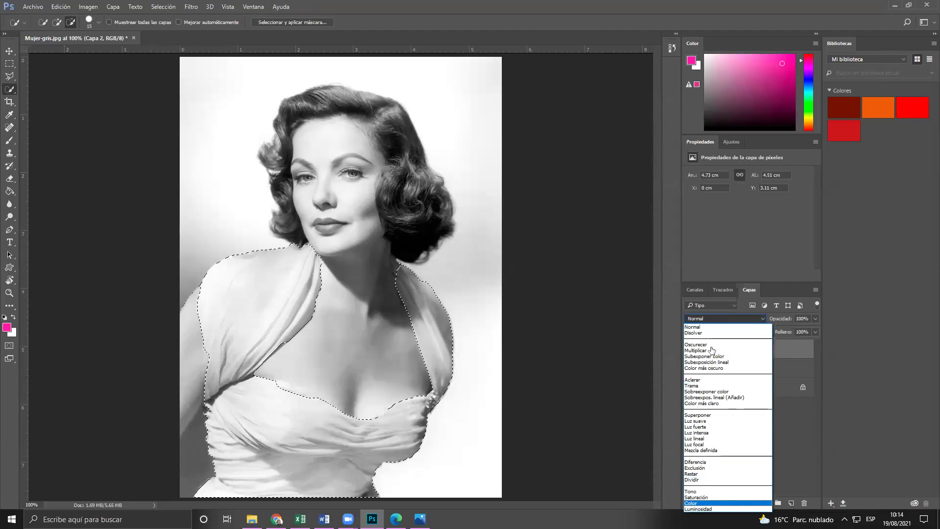
{"action": "key", "text": "Return"}
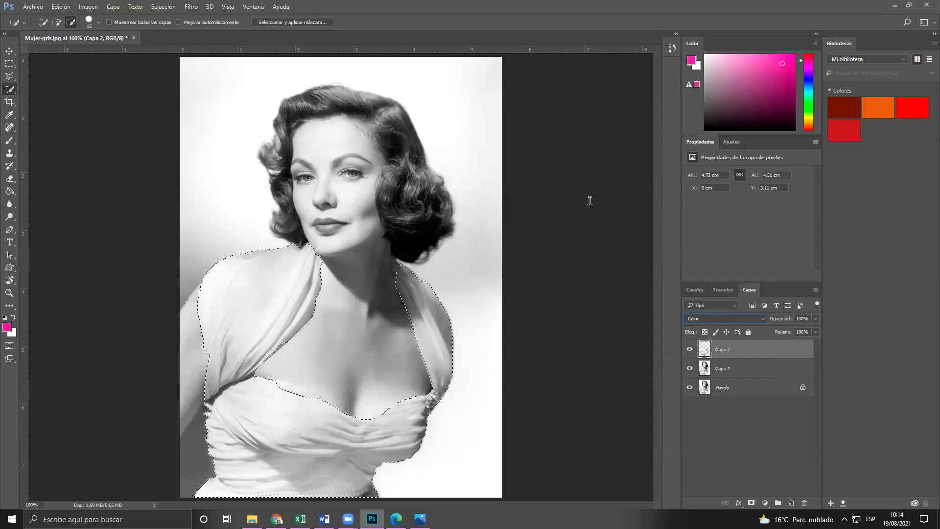
- Consult the next instruction in the textbook PDF and activate Photoshop's Sustitución de color tool
{"action": "key", "text": "alt+Tab"}
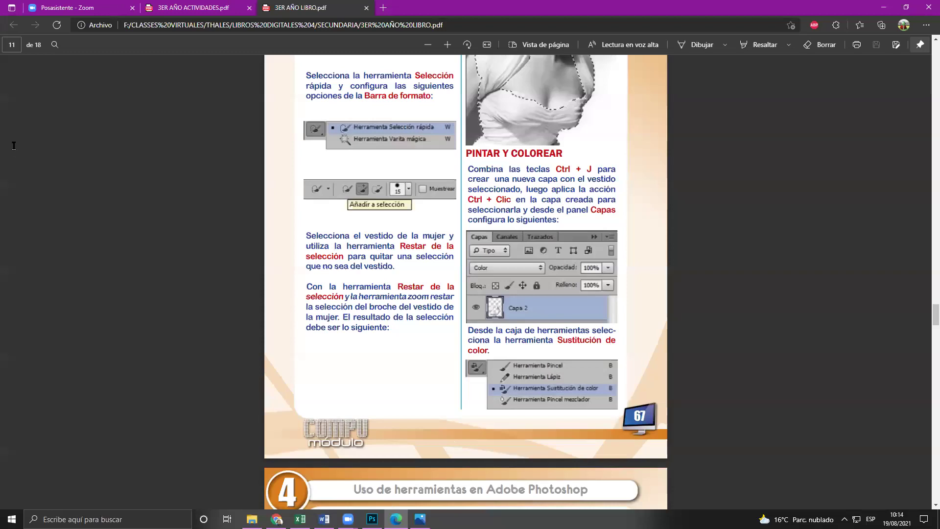
{"action": "scroll", "coordinate": [50, 161], "scroll_direction": "down", "scroll_amount": 3}
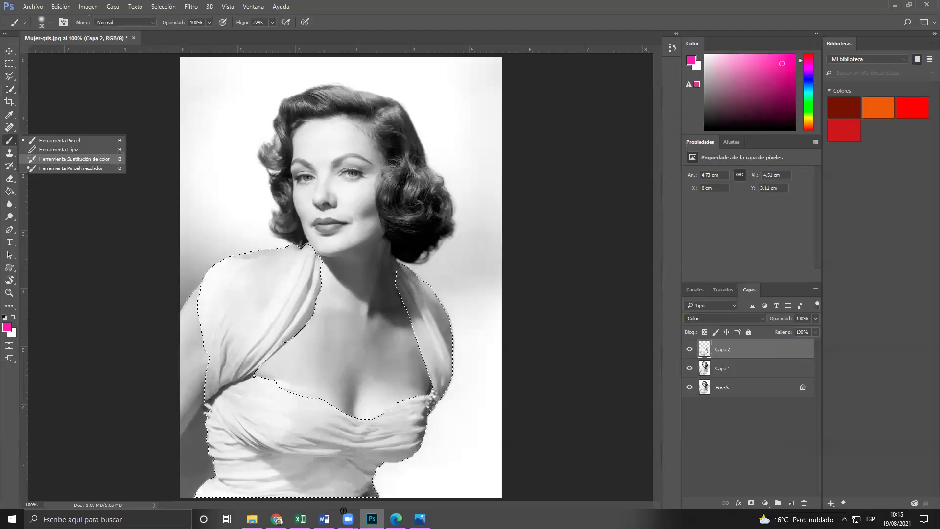
{"action": "left_click", "coordinate": [74, 159]}
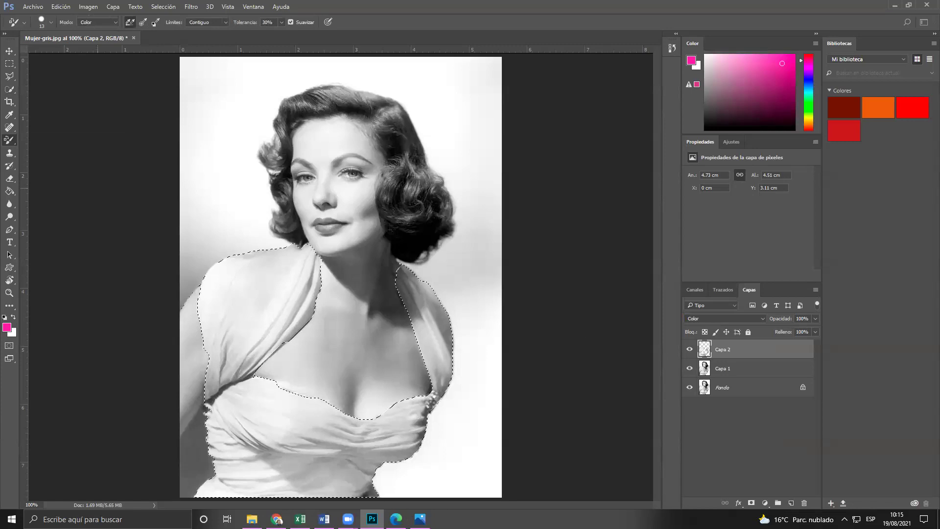
- Check the required colour in the textbook, return to Photoshop and set the foreground colour to bright yellow
{"action": "key", "text": "alt+Tab"}
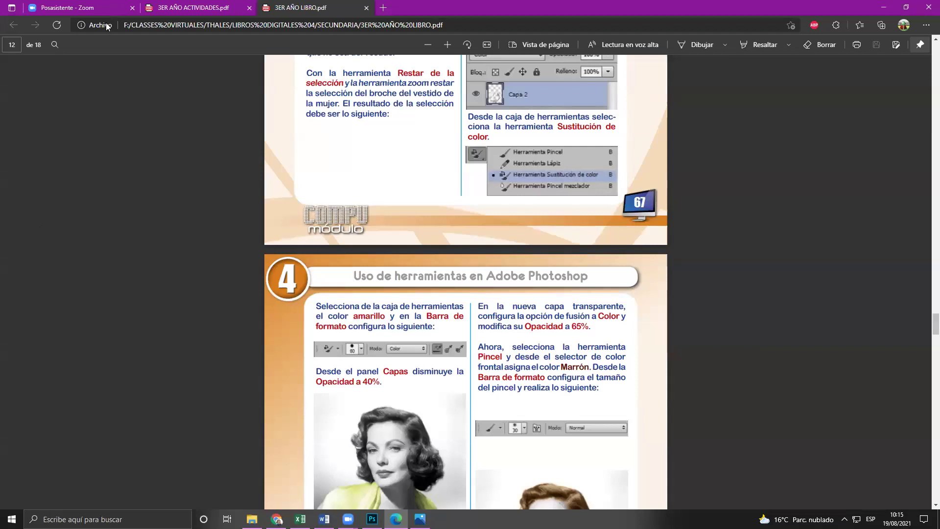
{"action": "key", "text": "alt+Tab"}
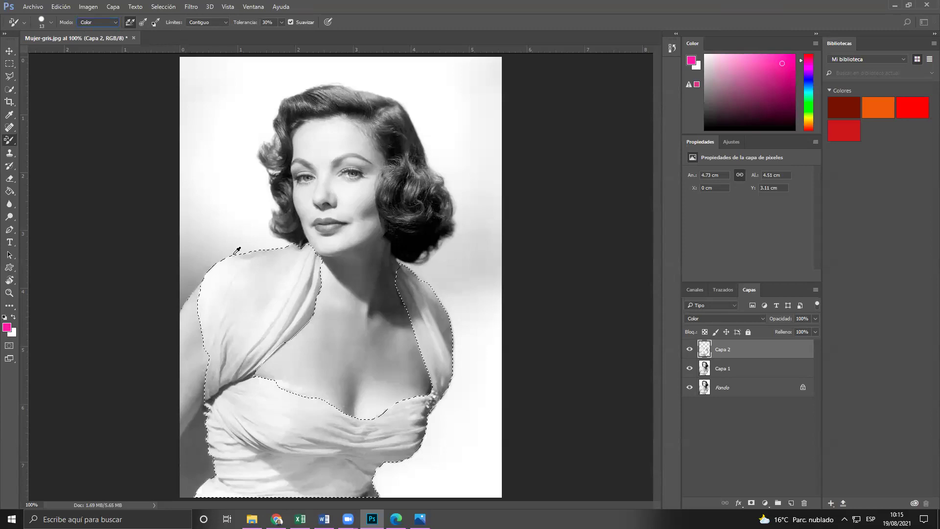
{"action": "left_click", "coordinate": [691, 60]}
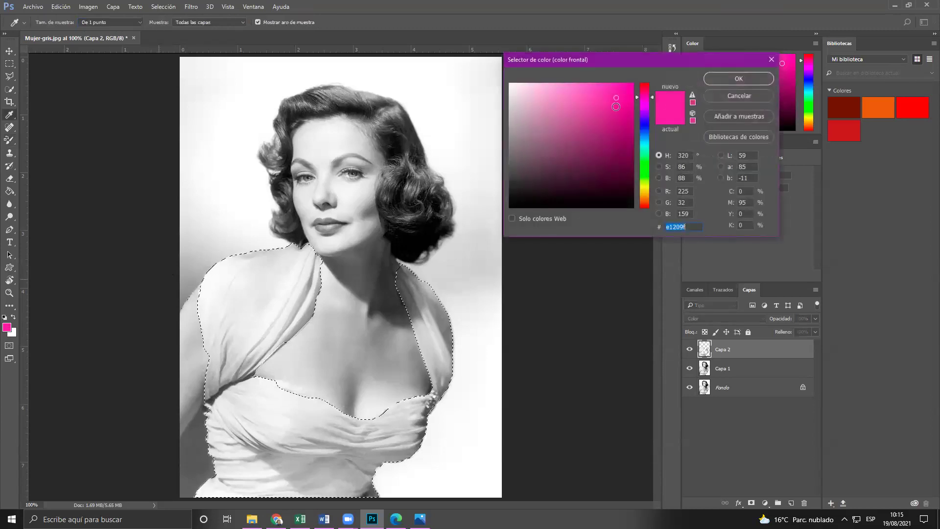
{"action": "type", "text": "e19620"}
{"action": "type", "text": "d08a1f"}
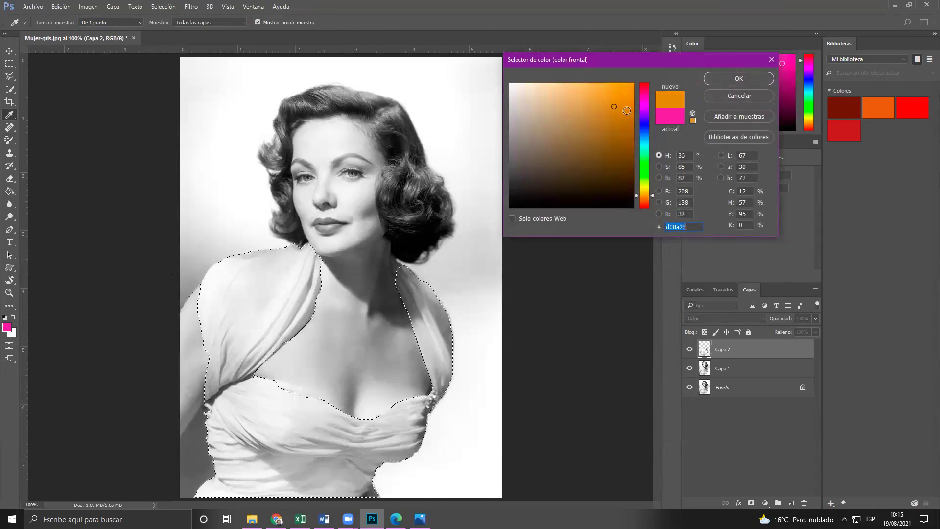
{"action": "left_click", "coordinate": [645, 186]}
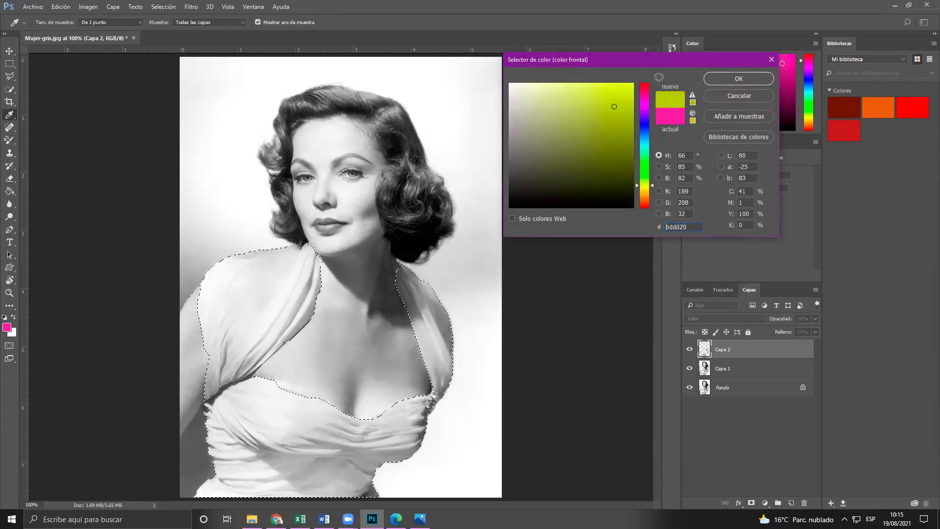
{"action": "left_click", "coordinate": [633, 84]}
{"action": "key", "text": "Return"}
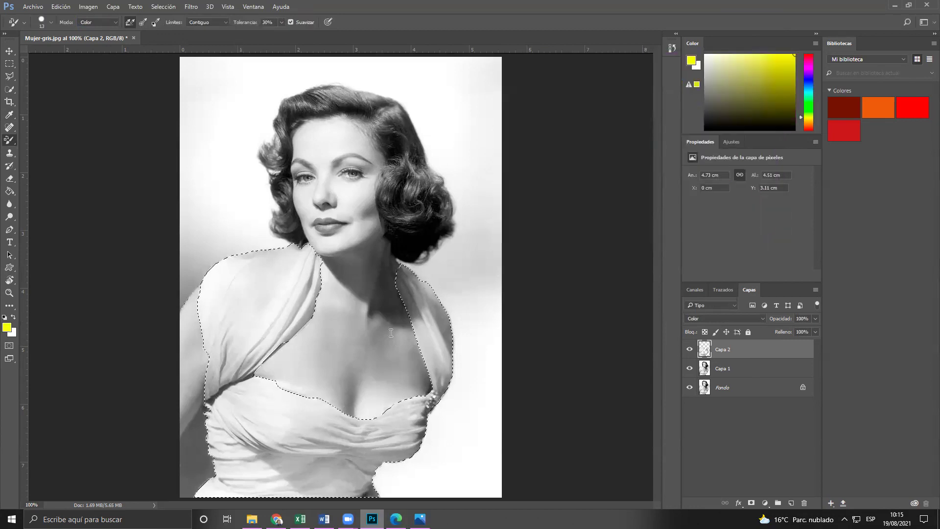
- Review the yellow dress example in the textbook and start painting the wide shoulder drape of the dress yellow in Photoshop
{"action": "key", "text": "alt+Tab"}
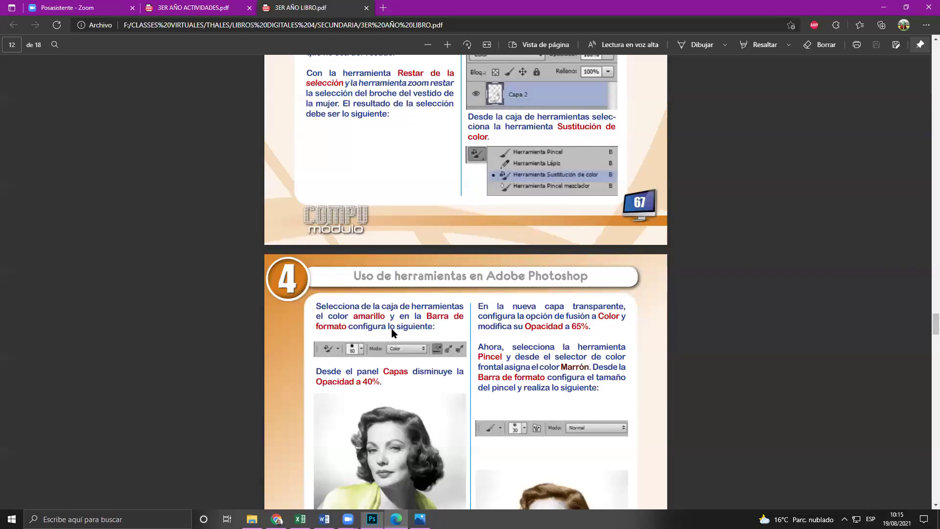
{"action": "scroll", "coordinate": [392, 333], "scroll_direction": "down", "scroll_amount": 4}
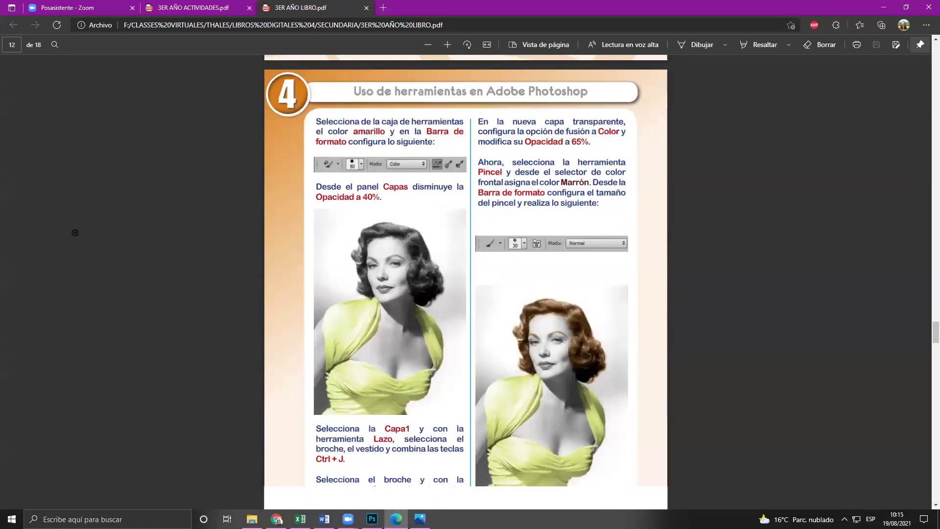
{"action": "scroll", "coordinate": [11, 148], "scroll_direction": "up", "scroll_amount": 2}
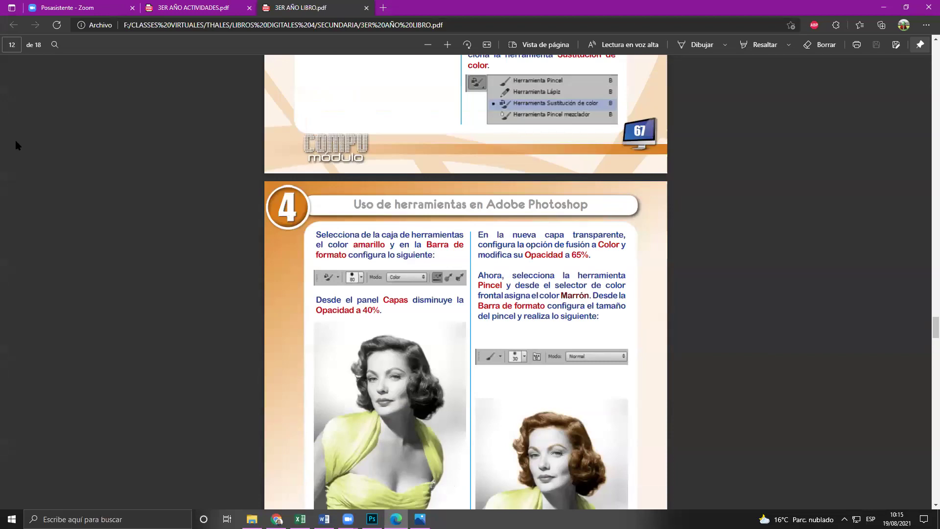
{"action": "key", "text": "alt+Tab"}
{"action": "left_click", "coordinate": [233, 314]}
{"action": "mouse_move", "coordinate": [244, 301]}
{"action": "left_mouse_down"}
{"action": "mouse_move", "coordinate": [287, 273]}
{"action": "mouse_move", "coordinate": [241, 338]}
{"action": "left_mouse_up"}
{"action": "mouse_move", "coordinate": [302, 297]}
{"action": "left_mouse_down"}
{"action": "mouse_move", "coordinate": [238, 356]}
{"action": "mouse_move", "coordinate": [252, 335]}
{"action": "mouse_move", "coordinate": [263, 345]}
{"action": "mouse_move", "coordinate": [262, 307]}
{"action": "mouse_move", "coordinate": [215, 339]}
{"action": "mouse_move", "coordinate": [228, 369]}
{"action": "left_mouse_up"}
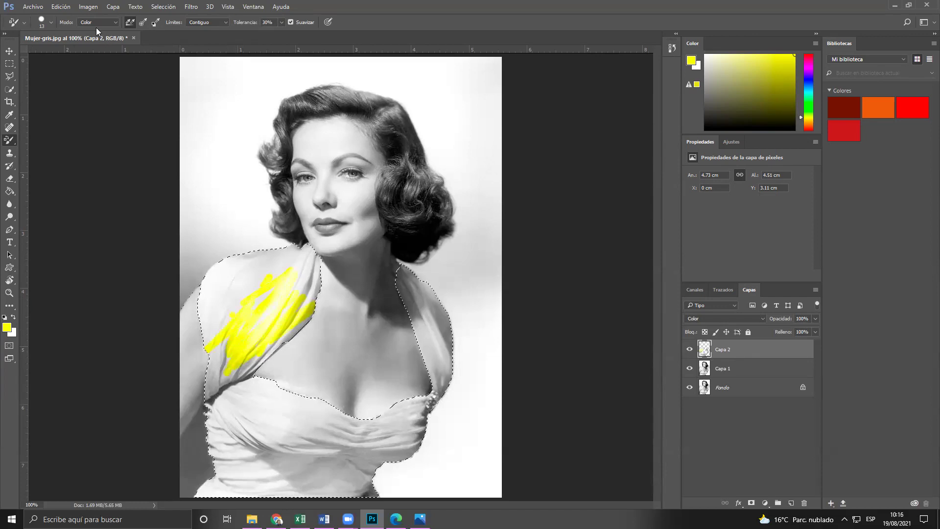
- Enlarge the brush to 59 px, paint the rest of the dress yellow, and set Capa 2's opacity to 40%
{"action": "left_click", "coordinate": [48, 23]}
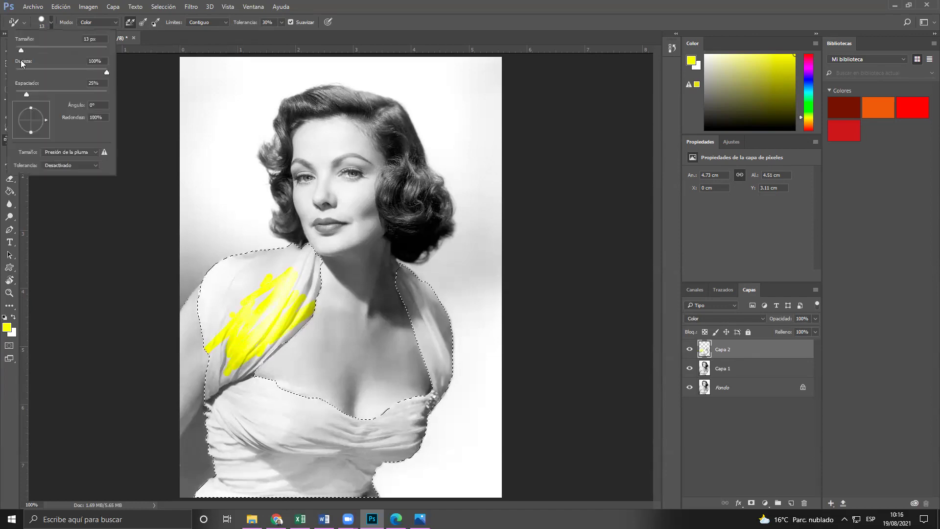
{"action": "left_click_drag", "start_coordinate": [22, 50], "coordinate": [42, 50]}
{"action": "mouse_move", "coordinate": [257, 279]}
{"action": "left_mouse_down"}
{"action": "mouse_move", "coordinate": [281, 302]}
{"action": "mouse_move", "coordinate": [259, 323]}
{"action": "mouse_move", "coordinate": [315, 250]}
{"action": "mouse_move", "coordinate": [247, 332]}
{"action": "mouse_move", "coordinate": [265, 322]}
{"action": "mouse_move", "coordinate": [245, 303]}
{"action": "mouse_move", "coordinate": [258, 359]}
{"action": "mouse_move", "coordinate": [271, 338]}
{"action": "mouse_move", "coordinate": [189, 499]}
{"action": "mouse_move", "coordinate": [274, 376]}
{"action": "mouse_move", "coordinate": [271, 453]}
{"action": "mouse_move", "coordinate": [436, 431]}
{"action": "mouse_move", "coordinate": [213, 493]}
{"action": "mouse_move", "coordinate": [307, 482]}
{"action": "mouse_move", "coordinate": [255, 501]}
{"action": "left_mouse_up"}
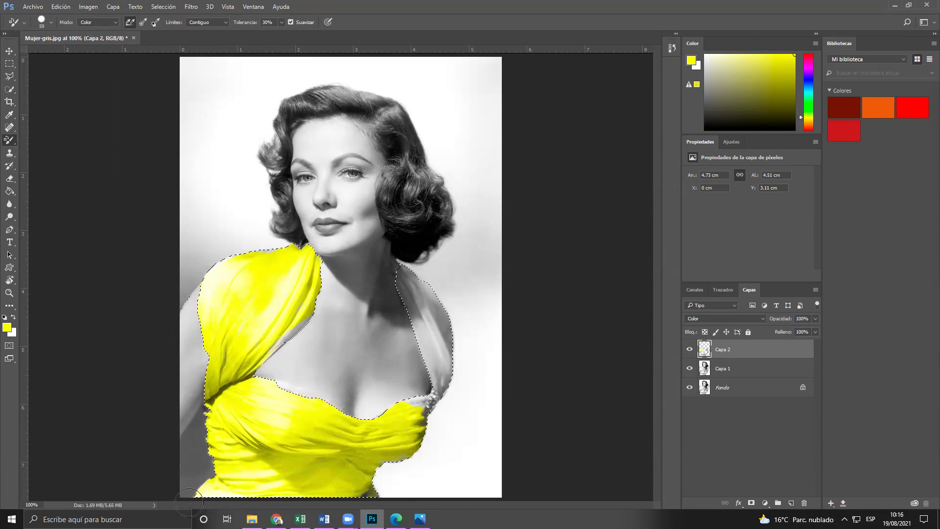
{"action": "mouse_move", "coordinate": [436, 455]}
{"action": "left_mouse_down"}
{"action": "mouse_move", "coordinate": [450, 356]}
{"action": "mouse_move", "coordinate": [412, 327]}
{"action": "mouse_move", "coordinate": [397, 341]}
{"action": "mouse_move", "coordinate": [404, 273]}
{"action": "mouse_move", "coordinate": [423, 329]}
{"action": "mouse_move", "coordinate": [479, 385]}
{"action": "mouse_move", "coordinate": [417, 302]}
{"action": "mouse_move", "coordinate": [429, 348]}
{"action": "left_mouse_up"}
{"action": "mouse_move", "coordinate": [227, 353]}
{"action": "left_mouse_down"}
{"action": "mouse_move", "coordinate": [263, 342]}
{"action": "mouse_move", "coordinate": [212, 268]}
{"action": "mouse_move", "coordinate": [244, 415]}
{"action": "mouse_move", "coordinate": [283, 466]}
{"action": "mouse_move", "coordinate": [272, 474]}
{"action": "mouse_move", "coordinate": [323, 478]}
{"action": "mouse_move", "coordinate": [412, 455]}
{"action": "left_mouse_up"}
{"action": "left_click_drag", "start_coordinate": [432, 296], "coordinate": [441, 366]}
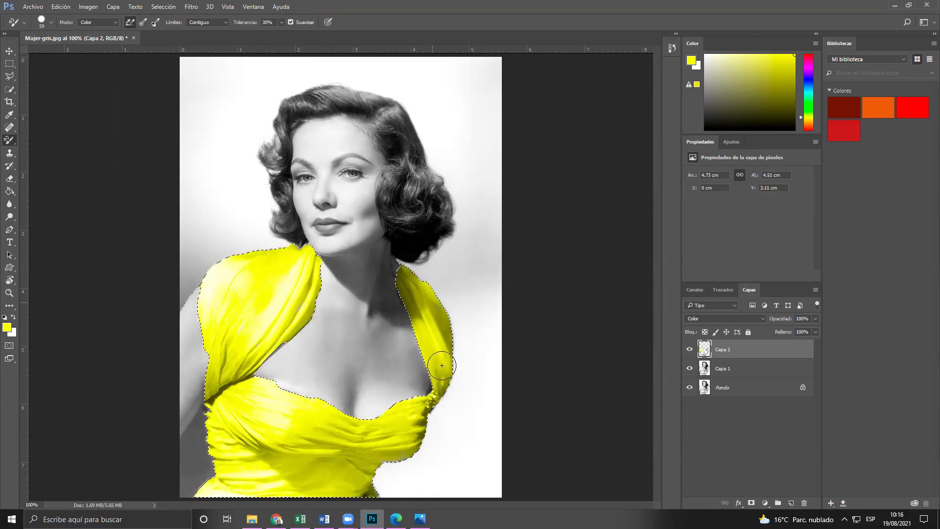
{"action": "left_click_drag", "start_coordinate": [811, 317], "coordinate": [788, 331]}
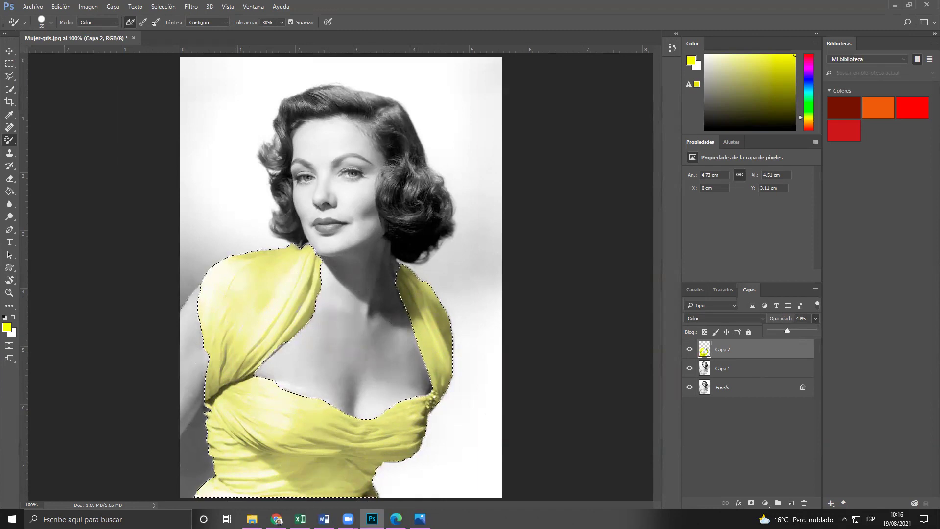
{"action": "key", "text": "Return"}
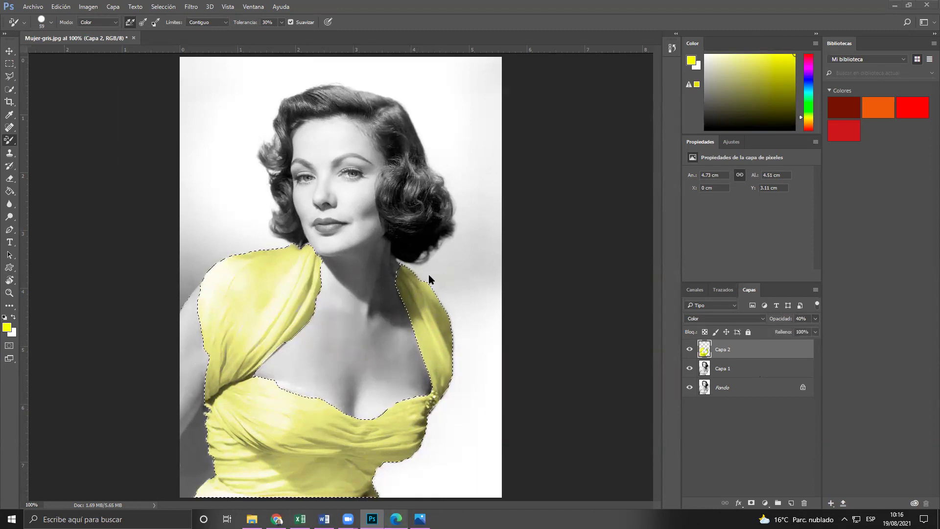
- Review the textbook's instructions on the brooch, transparent layer and hair, then return to Photoshop and deselect the dress
{"action": "key", "text": "alt+Tab"}
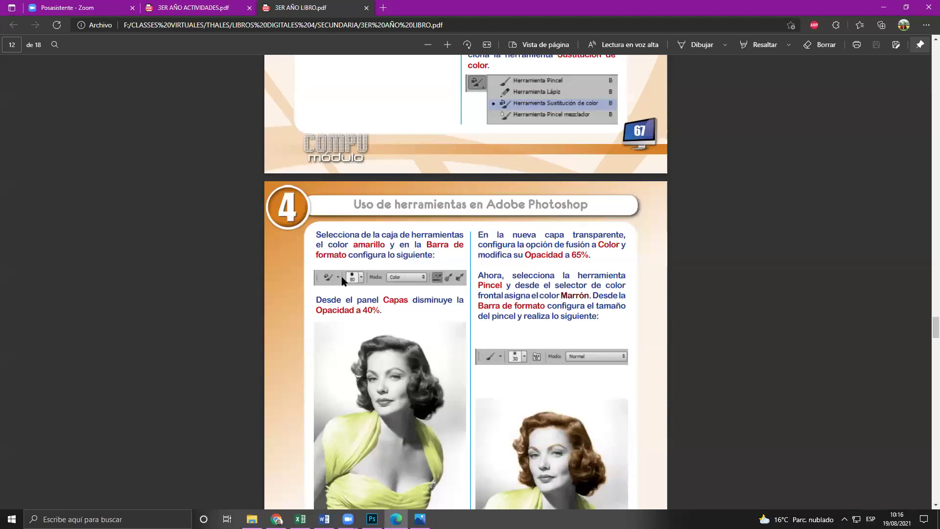
{"action": "scroll", "coordinate": [363, 301], "scroll_direction": "down", "scroll_amount": 3}
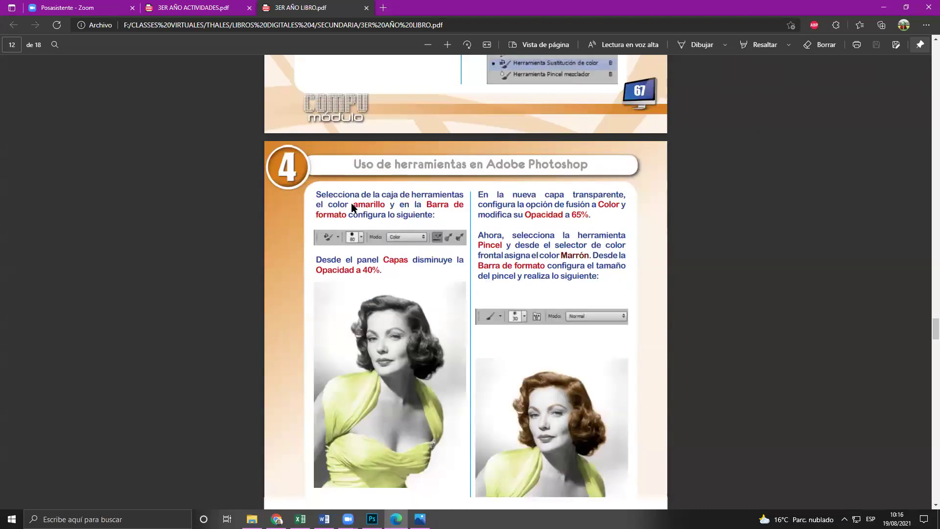
{"action": "scroll", "coordinate": [377, 246], "scroll_direction": "down", "scroll_amount": 1}
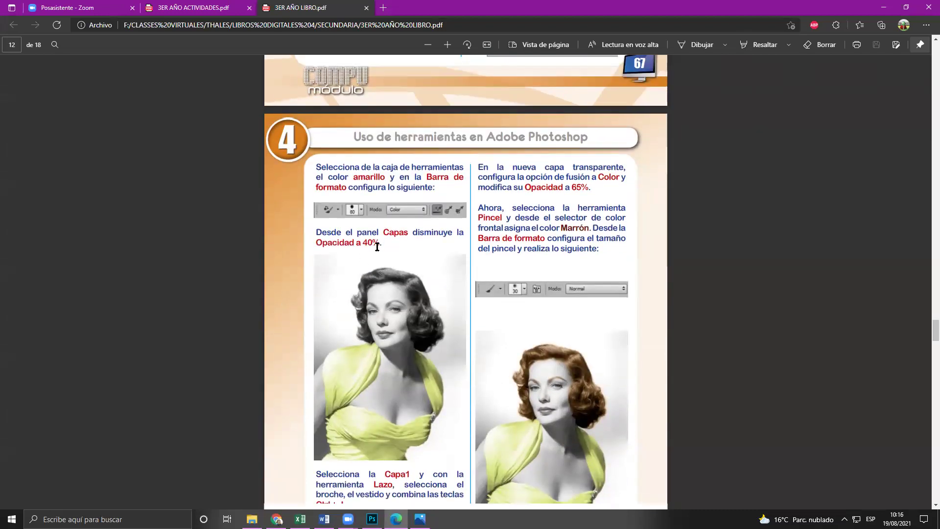
{"action": "scroll", "coordinate": [377, 247], "scroll_direction": "down", "scroll_amount": 1}
{"action": "scroll", "coordinate": [377, 247], "scroll_direction": "down", "scroll_amount": 7}
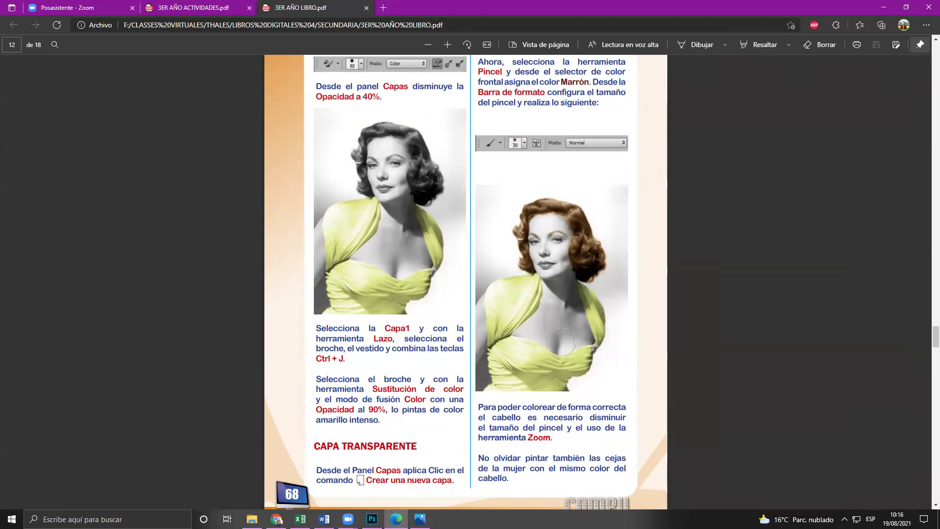
{"action": "key", "text": "alt+Tab"}
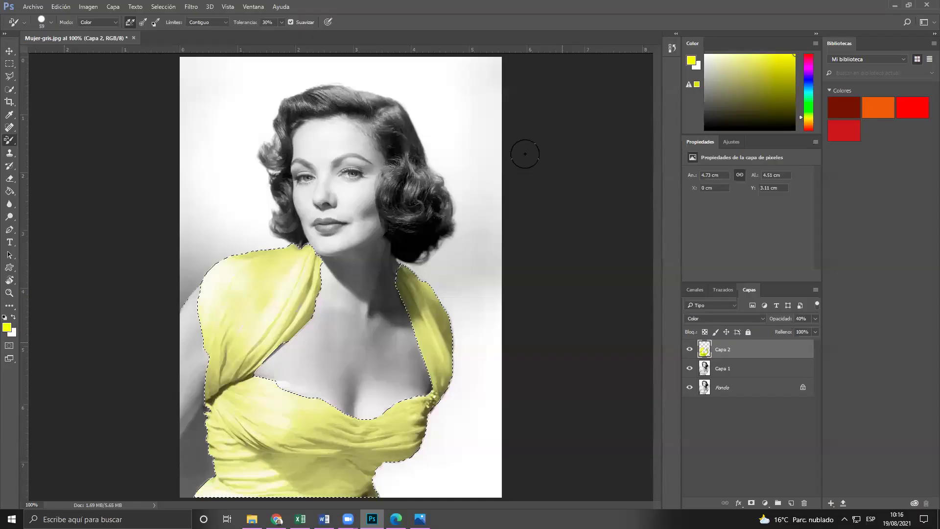
{"action": "key", "text": "ctrl+d"}
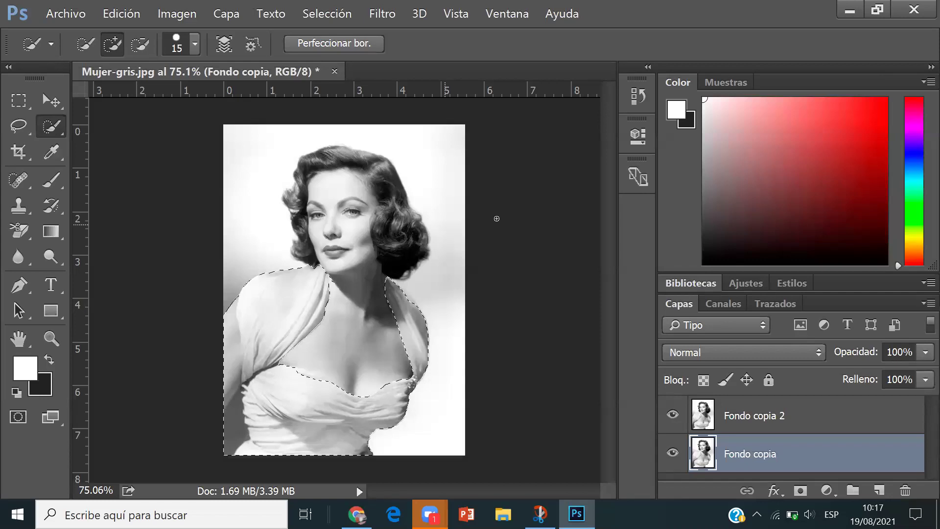
- In the other shared Photoshop session, deselect the dress area, undo the deselection and activate the Fondo copia 2 layer
{"action": "key", "text": "ctrl+d"}
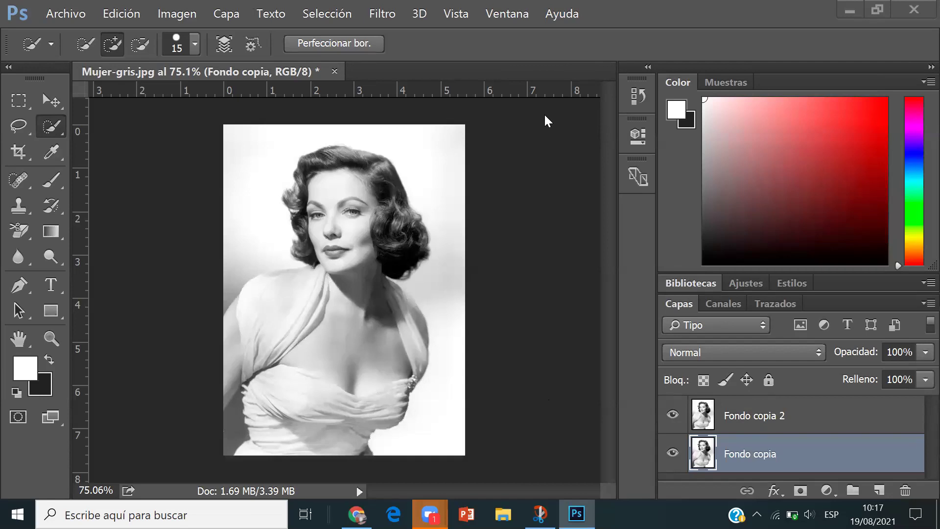
{"action": "key", "text": "ctrl+z"}
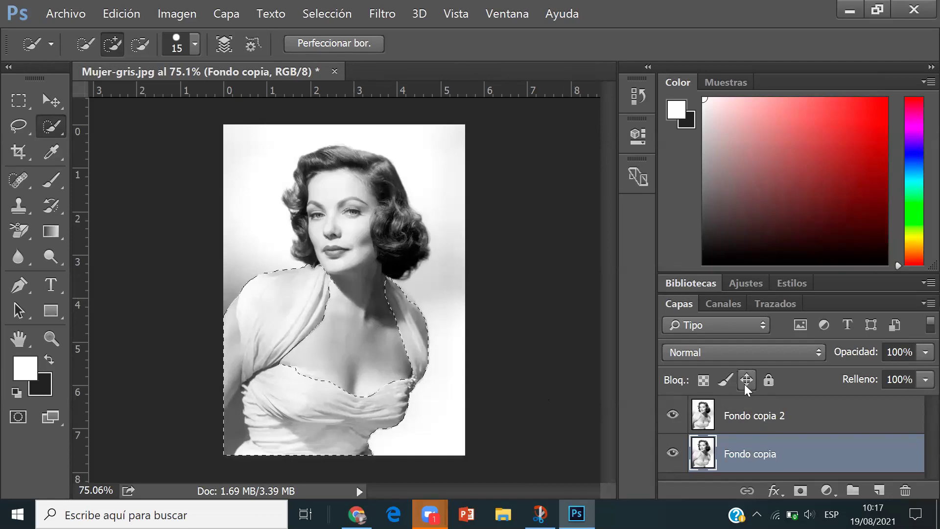
{"action": "left_click", "coordinate": [786, 419]}
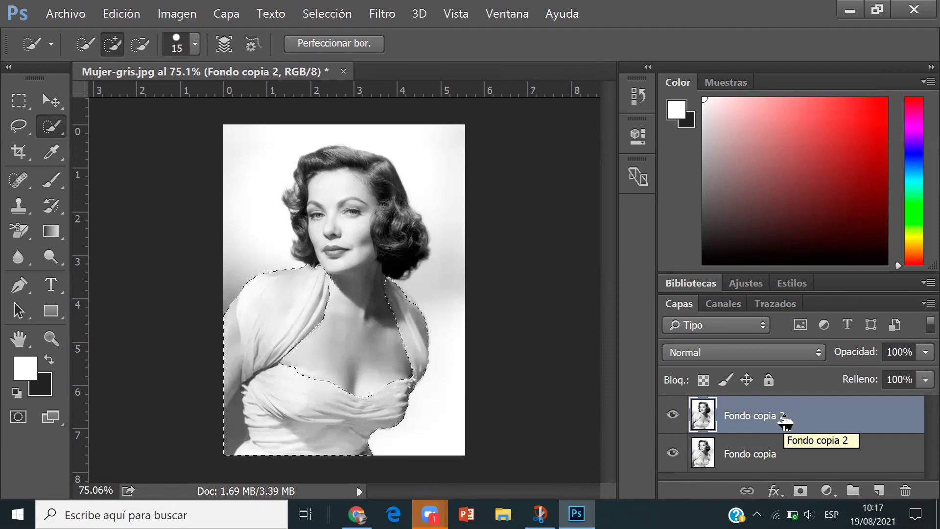
- Subtract the arm beside the wide shoulder drape from the dress selection and return the Quick Selection tool to adding mode
{"action": "right_click", "coordinate": [784, 420]}
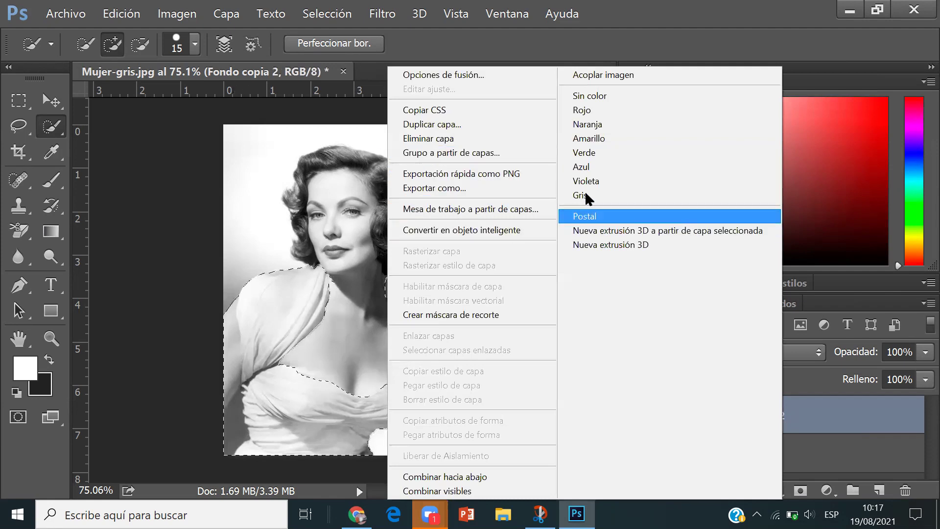
{"action": "left_click", "coordinate": [258, 147]}
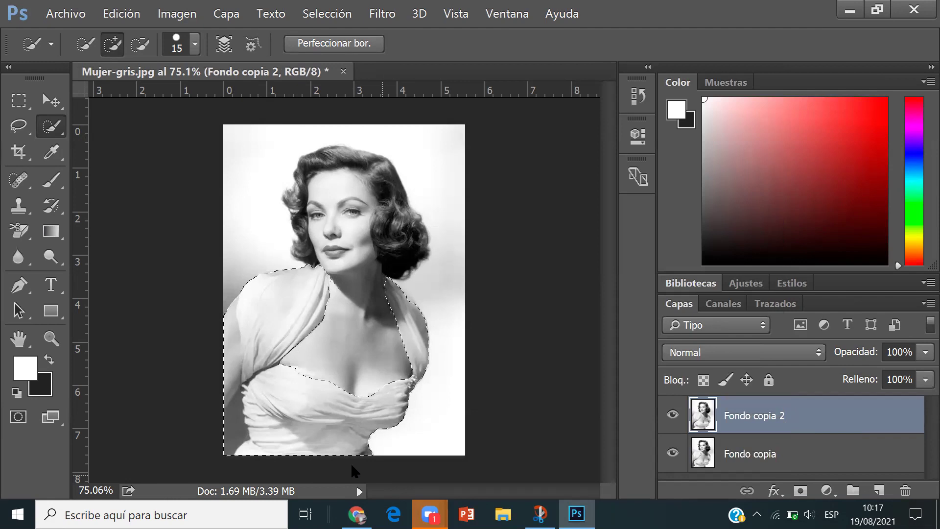
{"action": "left_click_drag", "start_coordinate": [139, 35], "coordinate": [139, 45]}
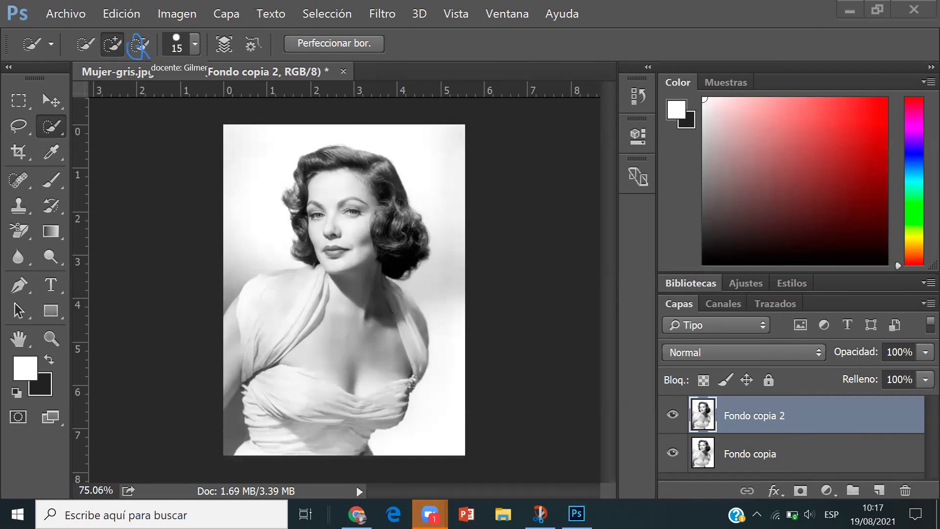
{"action": "left_click", "coordinate": [329, 321]}
{"action": "key", "text": "alt"}
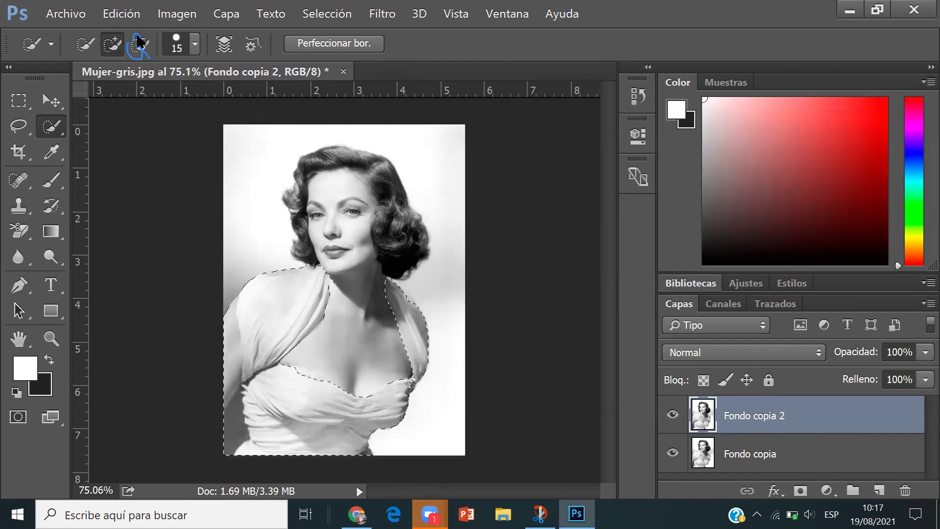
{"action": "left_click_drag", "start_coordinate": [234, 294], "coordinate": [237, 381]}
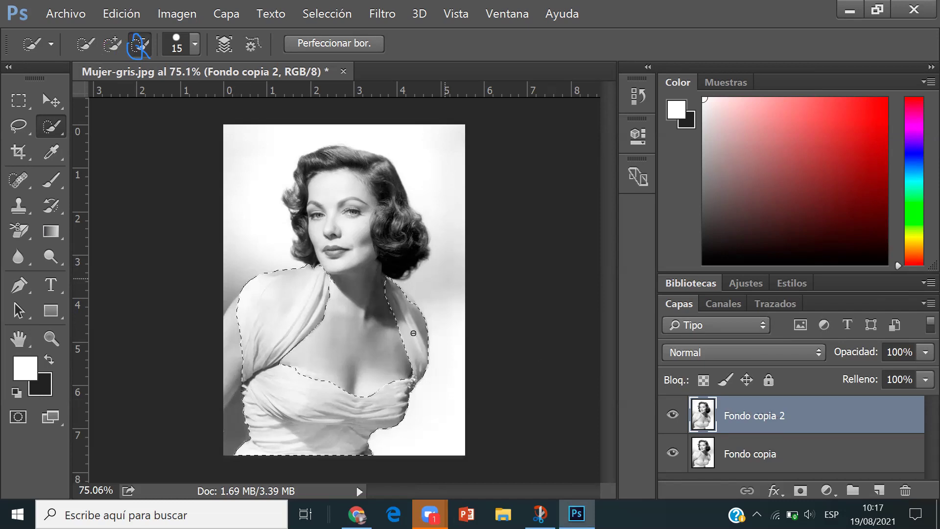
{"action": "left_click", "coordinate": [112, 44]}
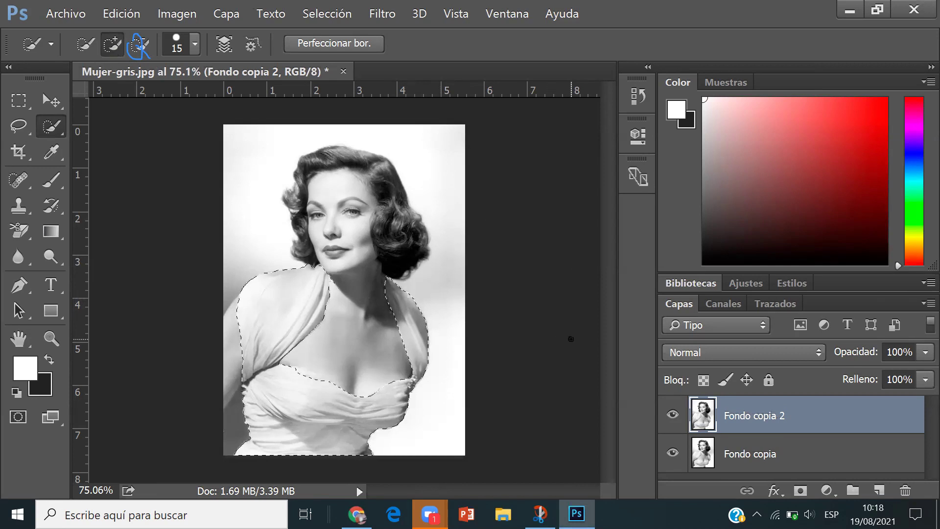
- Copy the selected dress to its own layer and load that layer's outline as a selection
{"action": "key", "text": "ctrl+j"}
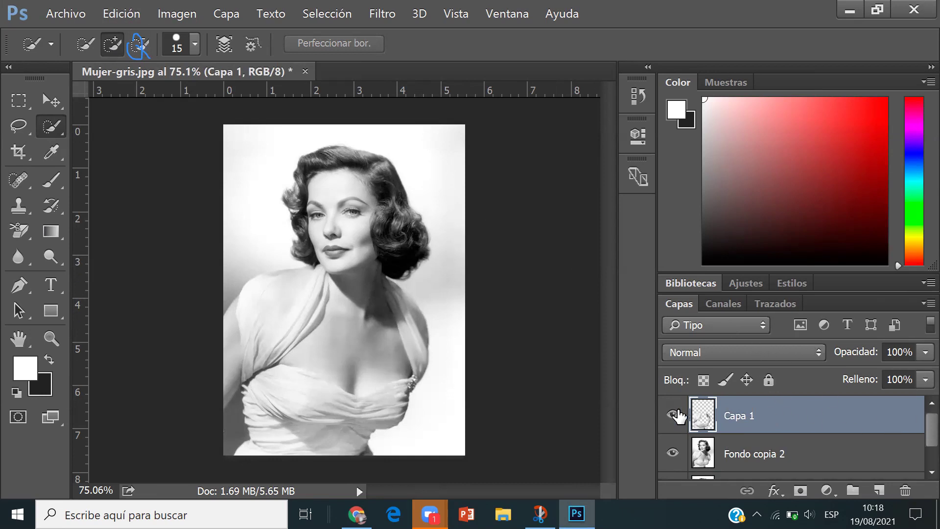
{"action": "right_click", "coordinate": [674, 417]}
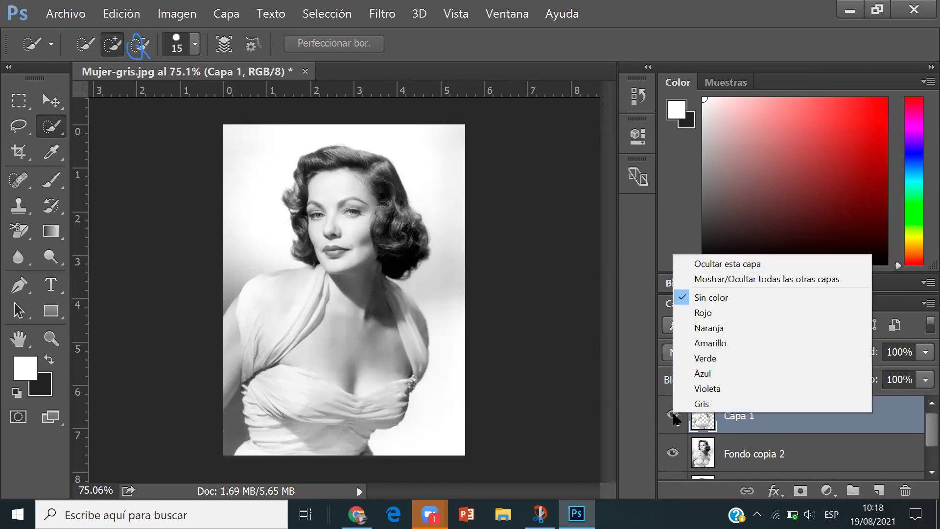
{"action": "left_click", "coordinate": [742, 432]}
{"action": "right_click", "coordinate": [740, 434]}
{"action": "left_click", "coordinate": [744, 438]}
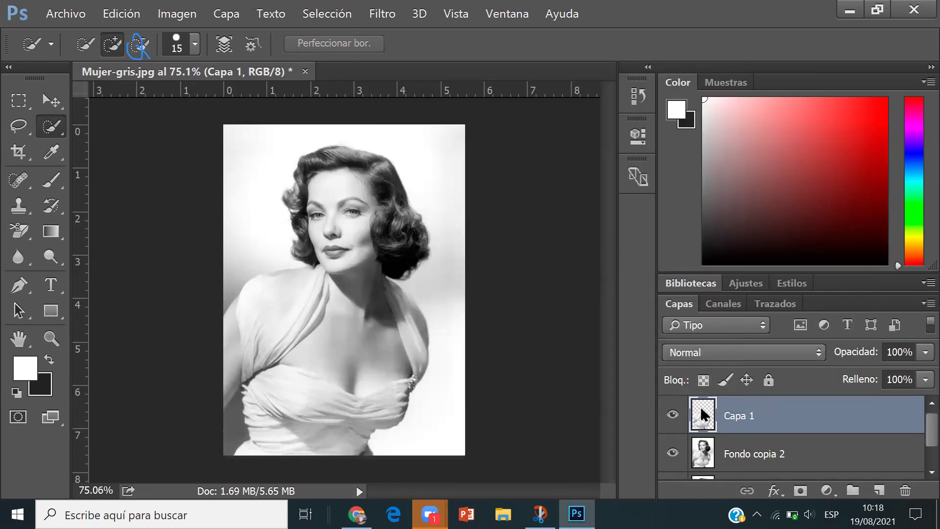
{"action": "right_click", "coordinate": [703, 414]}
{"action": "left_click", "coordinate": [704, 417]}
{"action": "left_click", "coordinate": [704, 416], "text": "ctrl"}
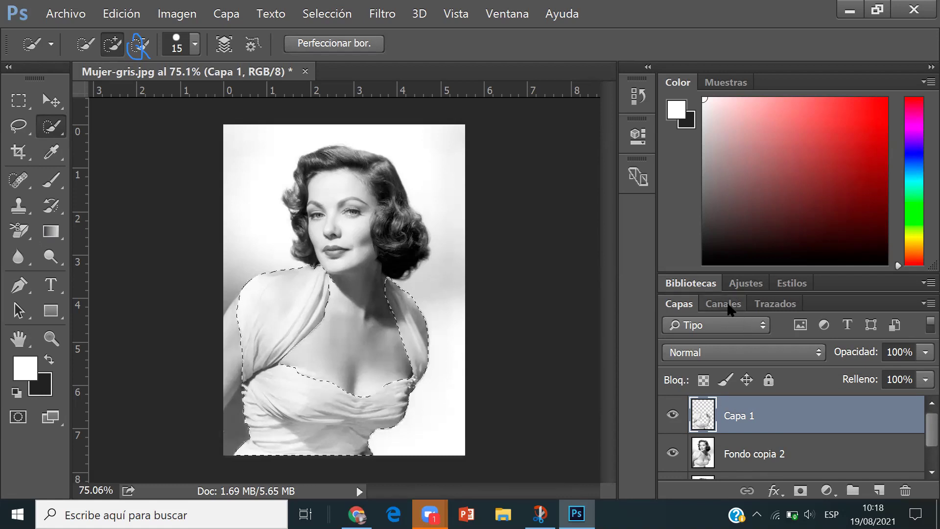
- Choose the Sustitución de color tool with a bright yellow foreground colour and make a first stroke on the wide shoulder drape
{"action": "left_click", "coordinate": [56, 179]}
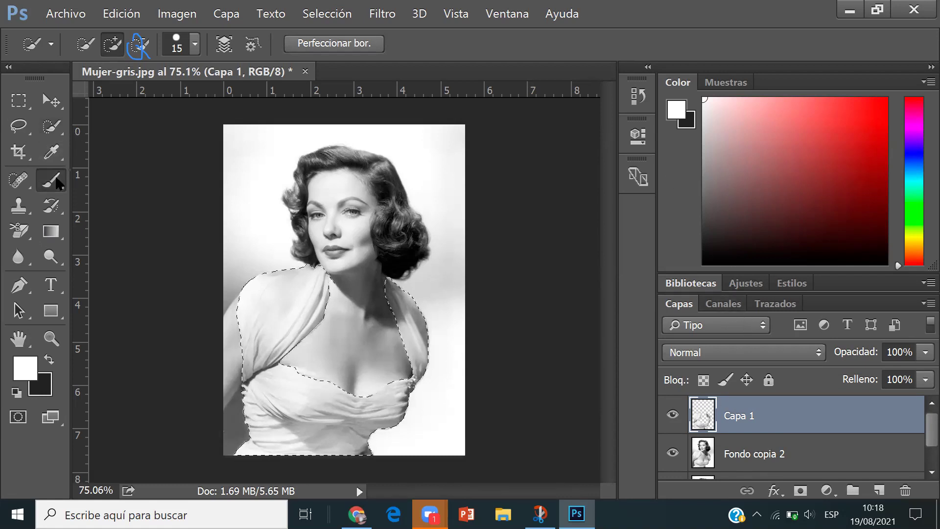
{"action": "right_click", "coordinate": [56, 178]}
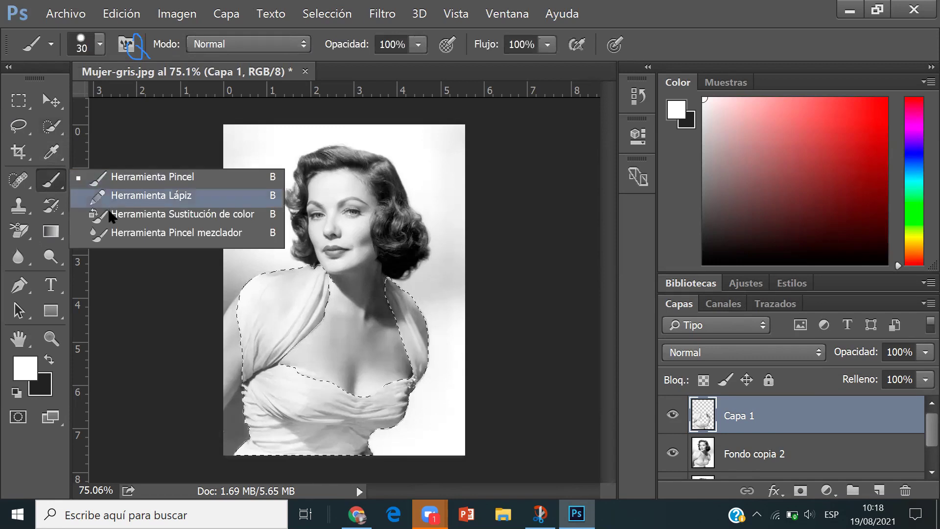
{"action": "left_click", "coordinate": [130, 214]}
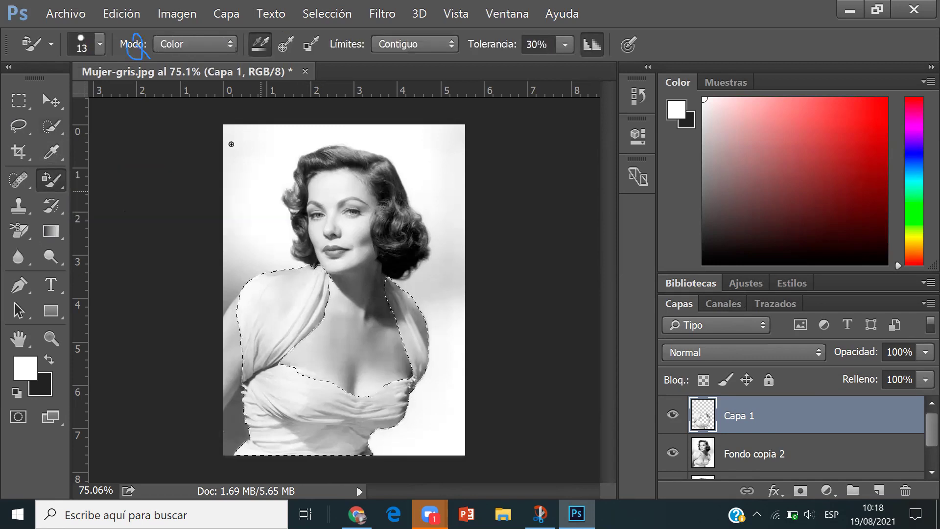
{"action": "left_click", "coordinate": [911, 235]}
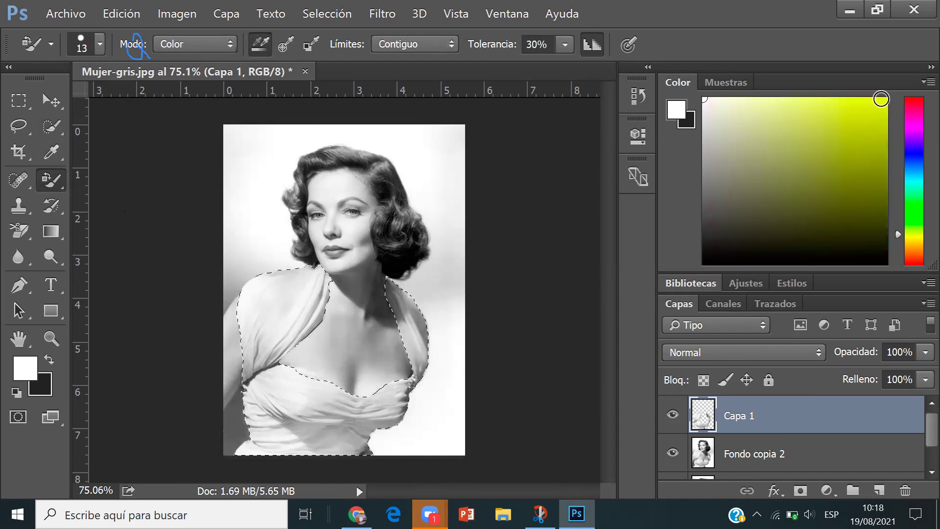
{"action": "left_click", "coordinate": [913, 236]}
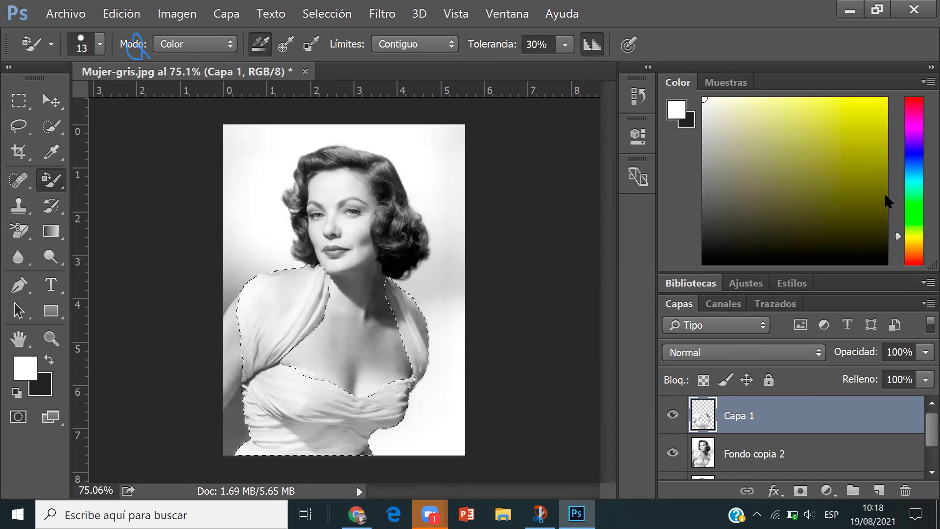
{"action": "left_click", "coordinate": [884, 100]}
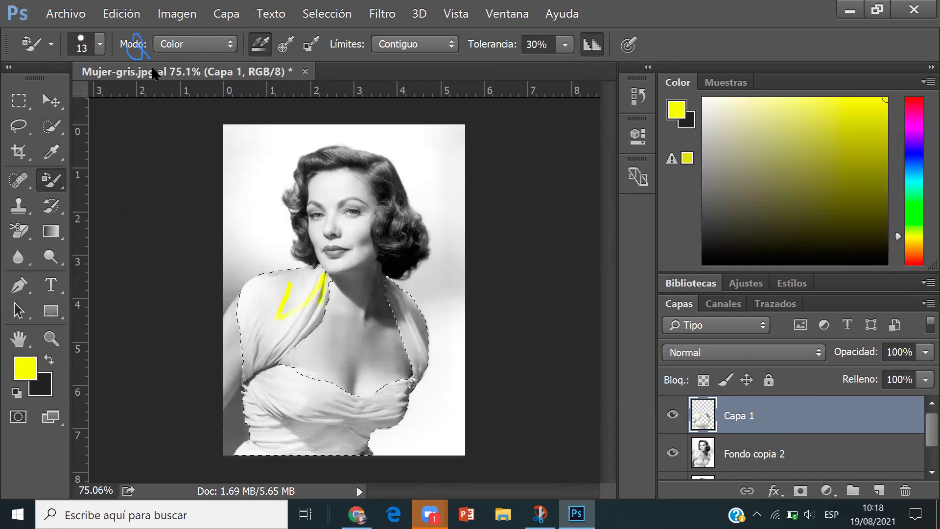
- Enlarge the colour replacement brush to 81 px and paint the whole selected dress yellow
{"action": "left_click", "coordinate": [100, 44]}
{"action": "left_click_drag", "start_coordinate": [87, 100], "coordinate": [104, 103]}
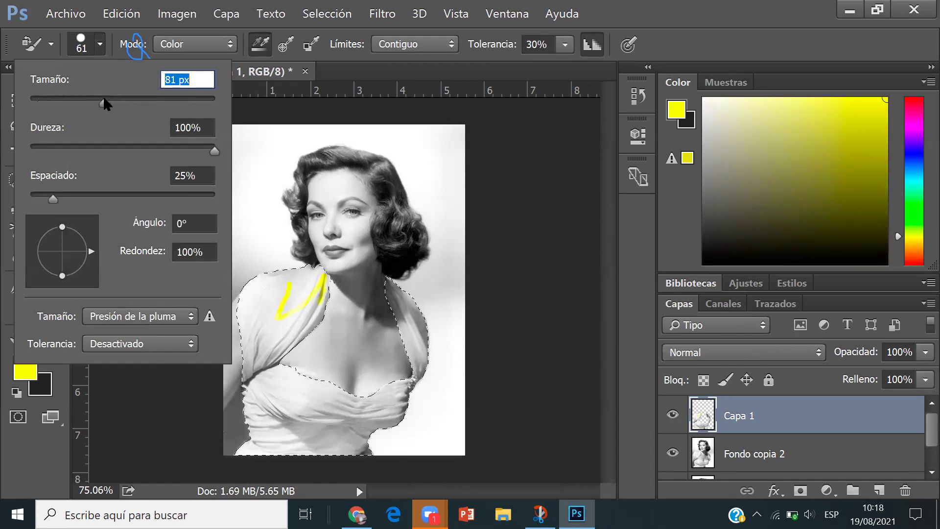
{"action": "left_click", "coordinate": [252, 184]}
{"action": "mouse_move", "coordinate": [287, 283]}
{"action": "left_mouse_down"}
{"action": "mouse_move", "coordinate": [244, 380]}
{"action": "mouse_move", "coordinate": [316, 291]}
{"action": "mouse_move", "coordinate": [268, 377]}
{"action": "mouse_move", "coordinate": [326, 320]}
{"action": "mouse_move", "coordinate": [311, 285]}
{"action": "mouse_move", "coordinate": [277, 366]}
{"action": "mouse_move", "coordinate": [303, 261]}
{"action": "mouse_move", "coordinate": [312, 294]}
{"action": "mouse_move", "coordinate": [304, 323]}
{"action": "mouse_move", "coordinate": [309, 301]}
{"action": "mouse_move", "coordinate": [298, 306]}
{"action": "mouse_move", "coordinate": [319, 277]}
{"action": "mouse_move", "coordinate": [283, 321]}
{"action": "mouse_move", "coordinate": [286, 265]}
{"action": "mouse_move", "coordinate": [241, 268]}
{"action": "mouse_move", "coordinate": [295, 256]}
{"action": "mouse_move", "coordinate": [256, 281]}
{"action": "mouse_move", "coordinate": [346, 396]}
{"action": "mouse_move", "coordinate": [313, 430]}
{"action": "mouse_move", "coordinate": [231, 441]}
{"action": "mouse_move", "coordinate": [249, 442]}
{"action": "mouse_move", "coordinate": [250, 453]}
{"action": "mouse_move", "coordinate": [397, 459]}
{"action": "mouse_move", "coordinate": [254, 451]}
{"action": "mouse_move", "coordinate": [366, 447]}
{"action": "mouse_move", "coordinate": [219, 447]}
{"action": "mouse_move", "coordinate": [271, 452]}
{"action": "mouse_move", "coordinate": [302, 406]}
{"action": "mouse_move", "coordinate": [321, 397]}
{"action": "mouse_move", "coordinate": [294, 420]}
{"action": "mouse_move", "coordinate": [395, 386]}
{"action": "mouse_move", "coordinate": [372, 400]}
{"action": "mouse_move", "coordinate": [402, 280]}
{"action": "mouse_move", "coordinate": [398, 288]}
{"action": "mouse_move", "coordinate": [417, 286]}
{"action": "mouse_move", "coordinate": [405, 307]}
{"action": "left_mouse_up"}
{"action": "mouse_move", "coordinate": [234, 448]}
{"action": "left_mouse_down"}
{"action": "mouse_move", "coordinate": [247, 356]}
{"action": "mouse_move", "coordinate": [251, 440]}
{"action": "left_mouse_up"}
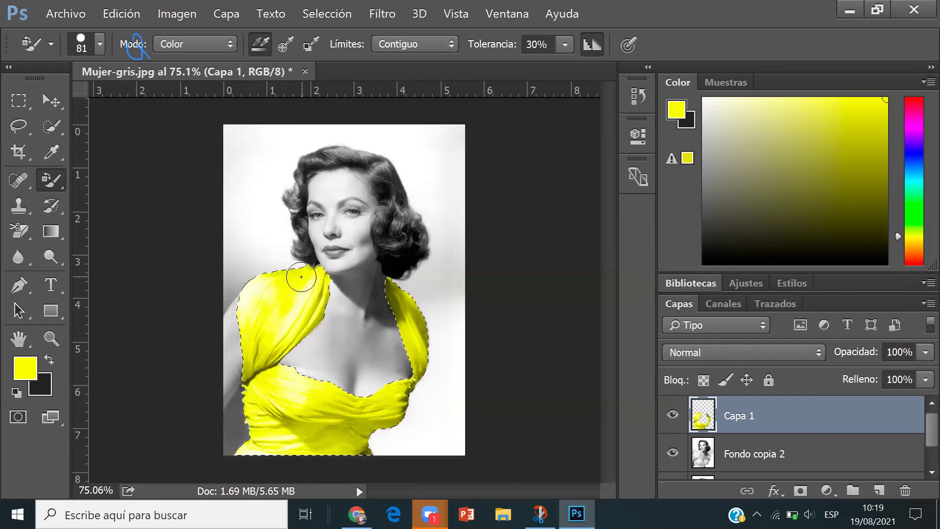
- Deselect the dress and open the opacity adjustment for Capa 1
{"action": "key", "text": "ctrl+d"}
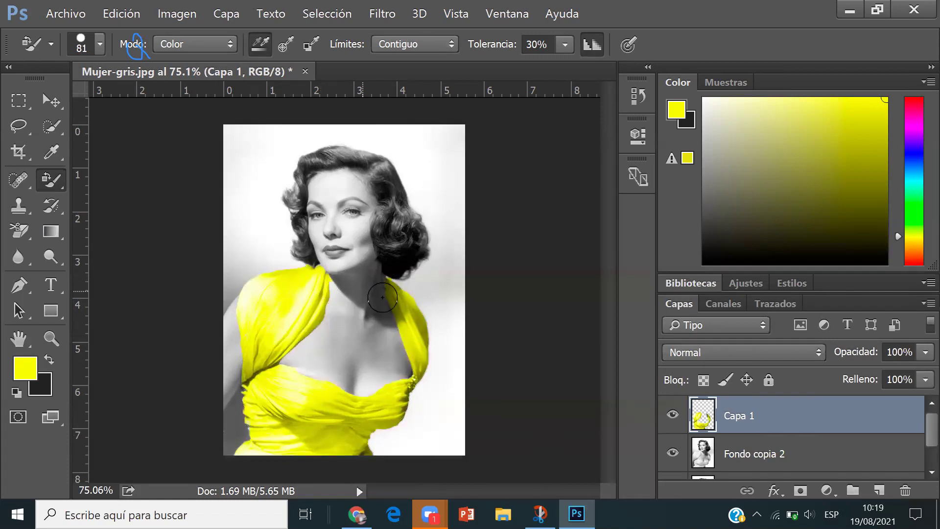
{"action": "left_click", "coordinate": [924, 353]}
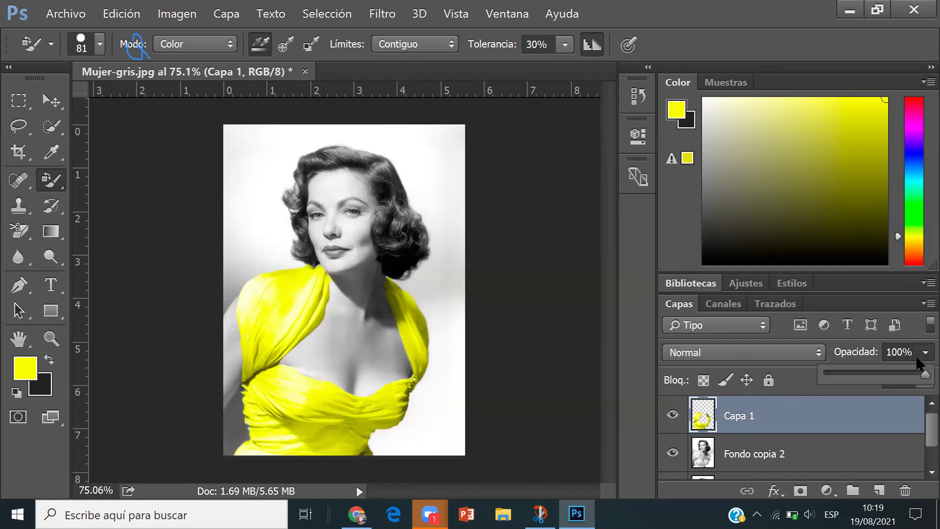
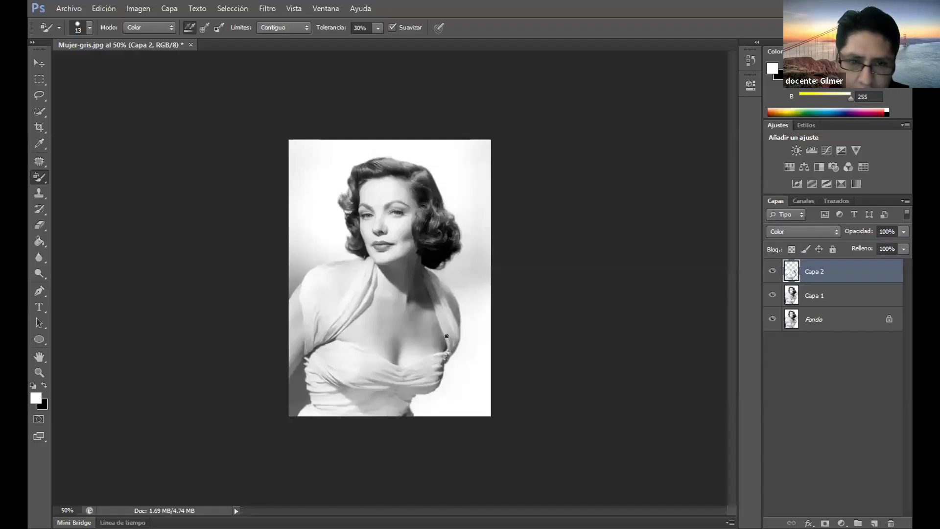
- In the other shared Photoshop session, load Capa 2's dress outline as a selection and set the foreground colour to yellow f2ef1c
{"action": "left_click", "coordinate": [788, 274], "text": "ctrl"}
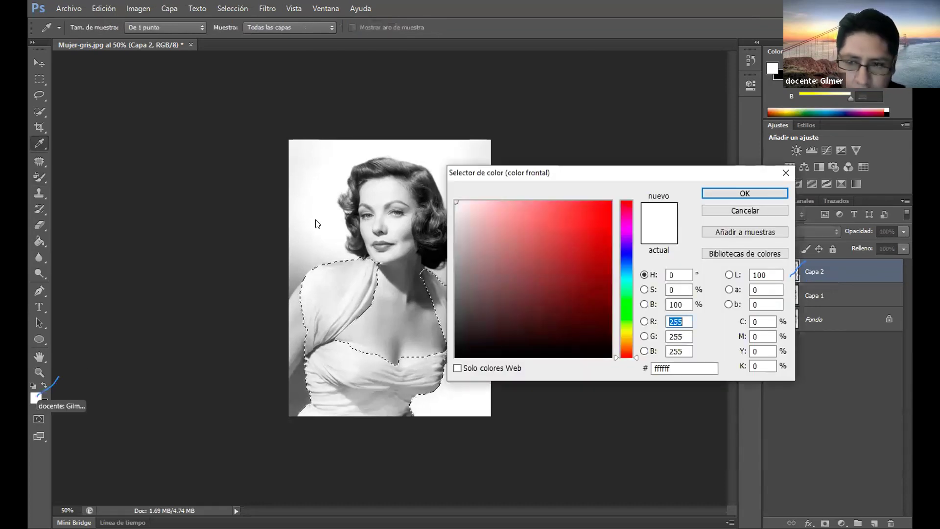
{"action": "left_click_drag", "start_coordinate": [626, 339], "coordinate": [631, 335]}
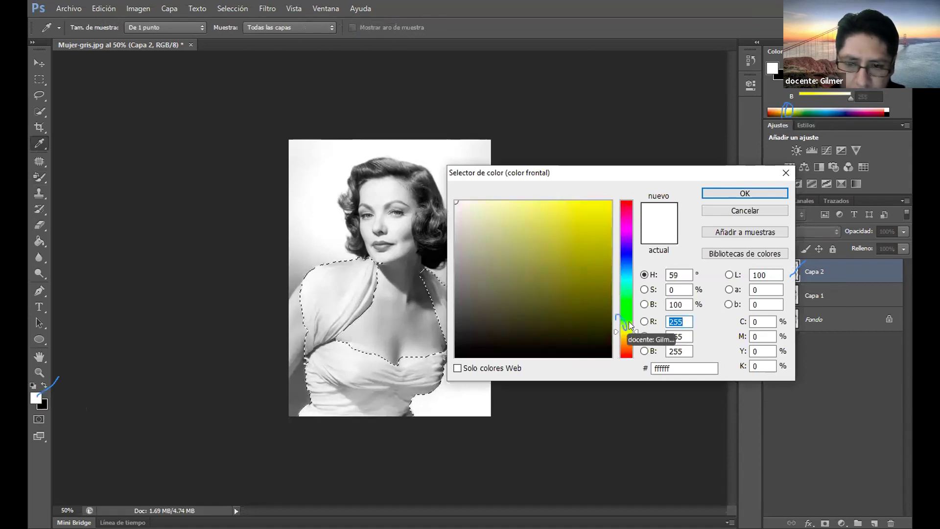
{"action": "left_click", "coordinate": [591, 204]}
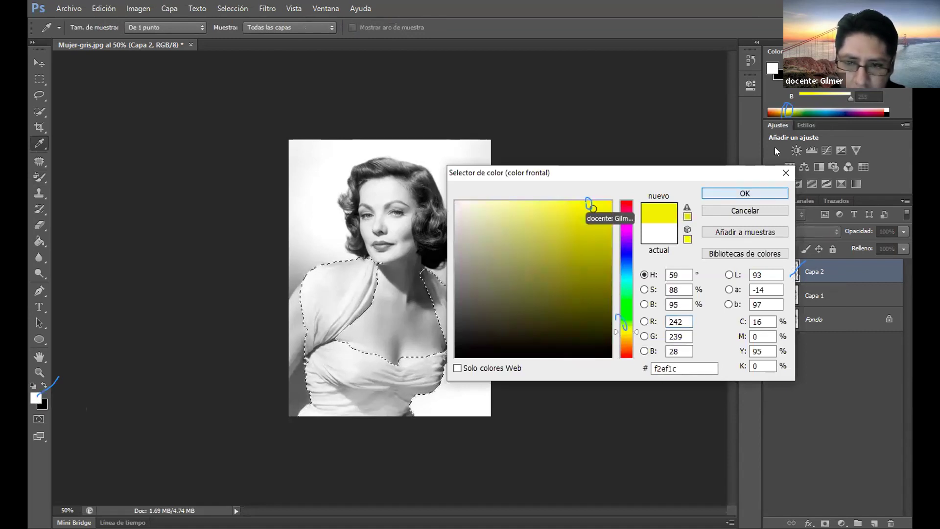
{"action": "key", "text": "Return"}
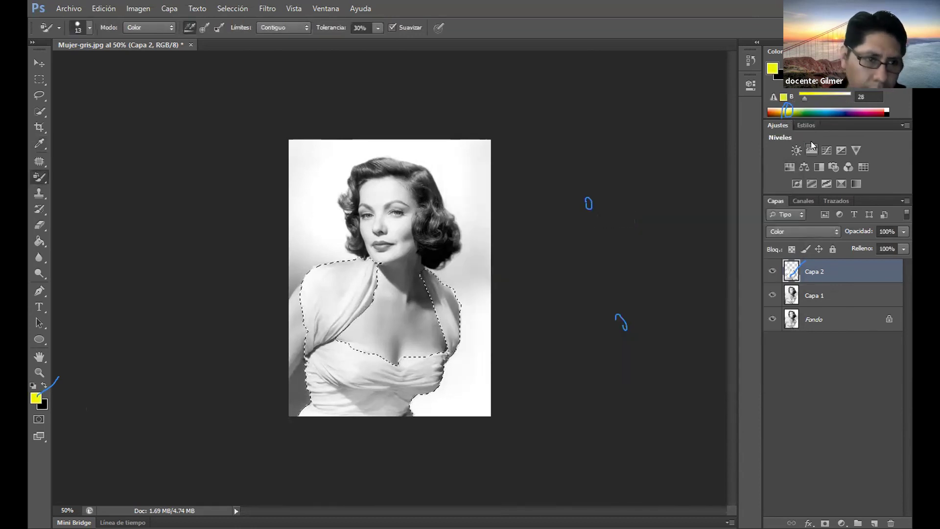
- Set the colour replacement brush size to 80 px and start painting the narrow shoulder strap of the dress
{"action": "left_click_drag", "start_coordinate": [84, 11], "coordinate": [156, 97]}
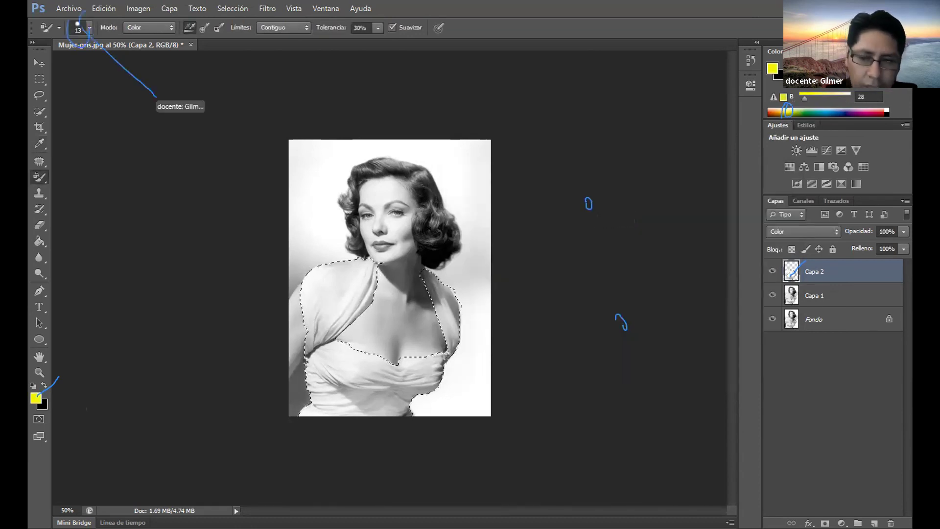
{"action": "left_click", "coordinate": [89, 28]}
{"action": "type", "text": "80"}
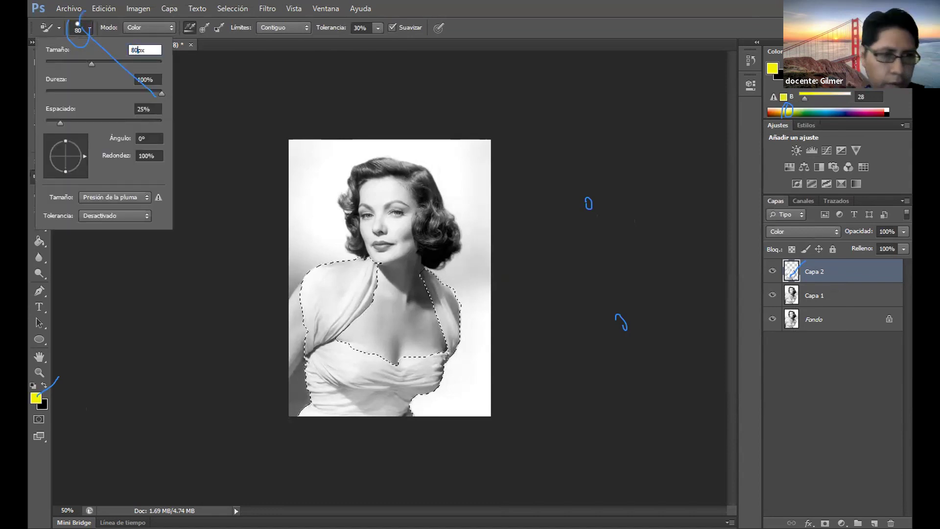
{"action": "left_click", "coordinate": [418, 281]}
{"action": "left_click_drag", "start_coordinate": [440, 288], "coordinate": [443, 321]}
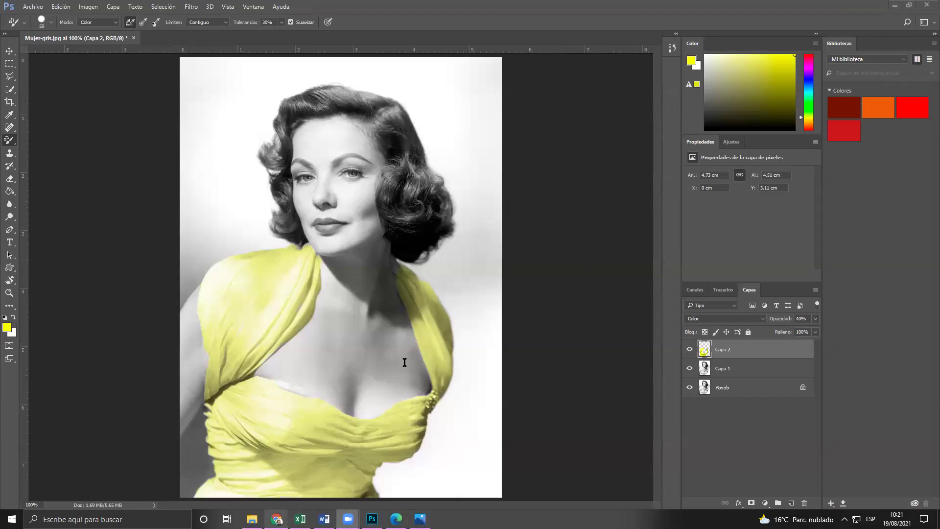
- Switch to the textbook PDF and review the dress opacity and brooch instructions, highlighting the words about selecting Capa1
{"action": "key", "text": "alt+Tab"}
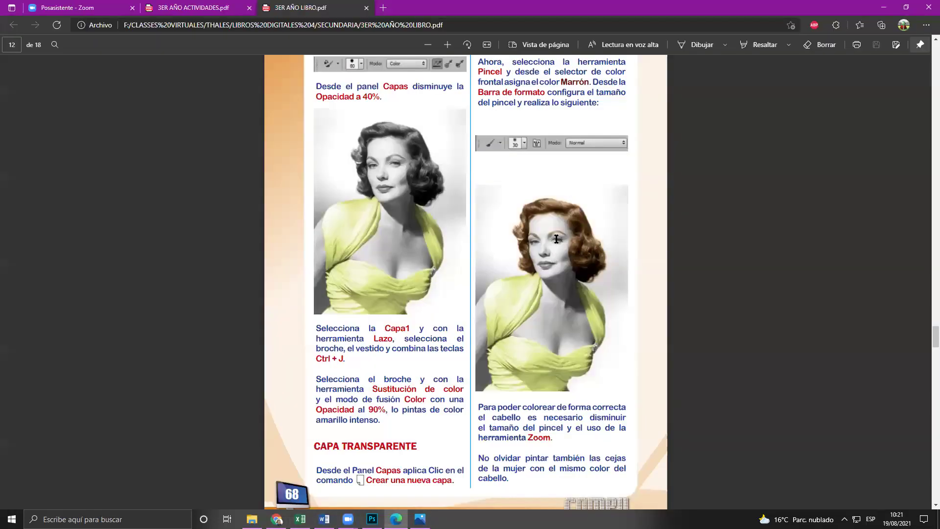
{"action": "scroll", "coordinate": [413, 260], "scroll_direction": "up", "scroll_amount": 3}
{"action": "scroll", "coordinate": [408, 254], "scroll_direction": "down", "scroll_amount": 2}
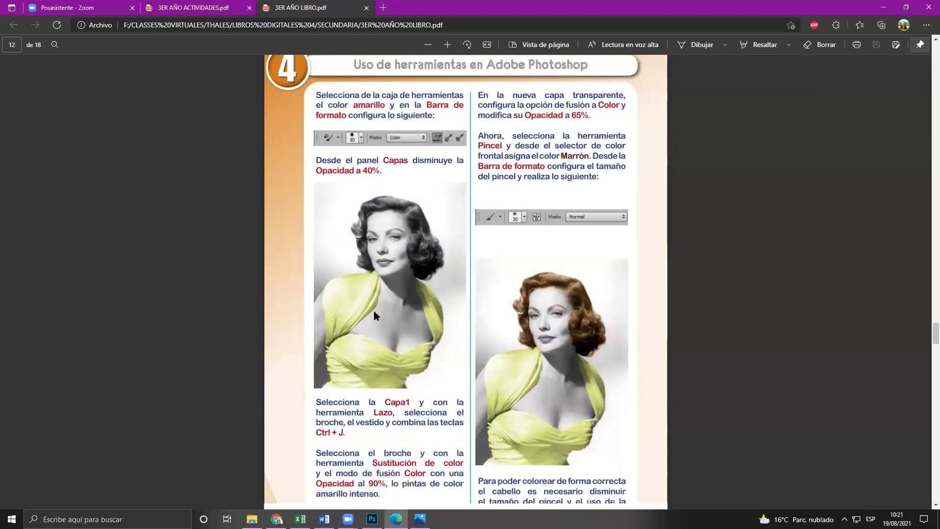
{"action": "scroll", "coordinate": [319, 323], "scroll_direction": "up", "scroll_amount": 3}
{"action": "scroll", "coordinate": [318, 323], "scroll_direction": "down", "scroll_amount": 5}
{"action": "left_click_drag", "start_coordinate": [316, 327], "coordinate": [412, 328]}
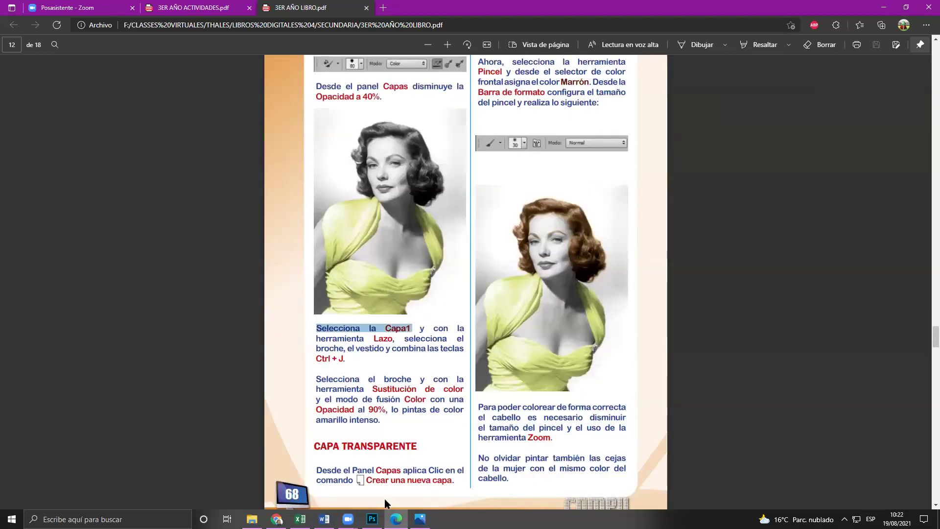
- Switch to Photoshop to activate the Fondo layer, and return to the textbook's brooch and transparent layer instructions
{"action": "left_click", "coordinate": [372, 519]}
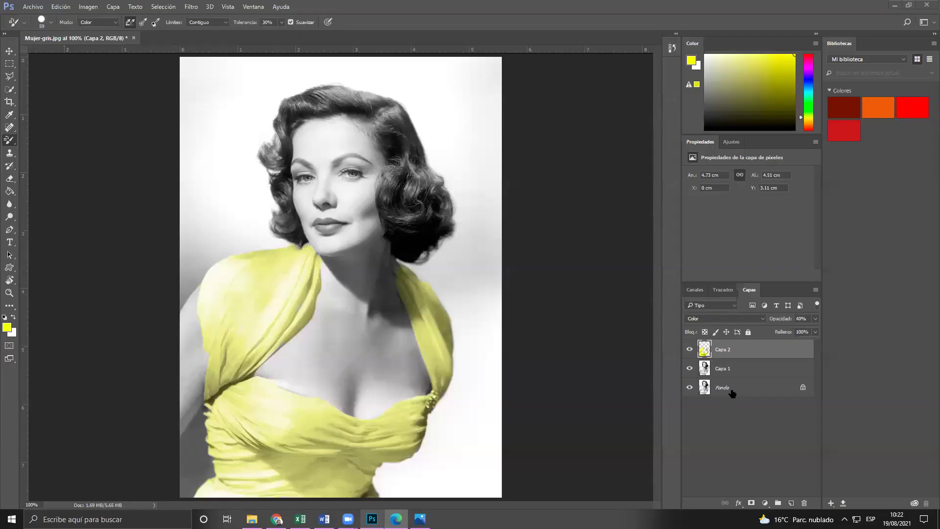
{"action": "left_click", "coordinate": [732, 387]}
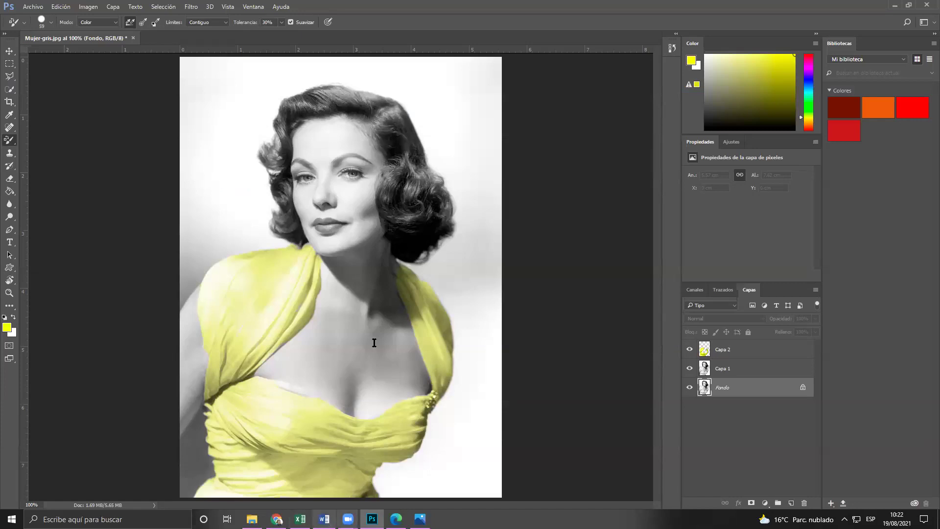
{"action": "key", "text": "alt+Tab"}
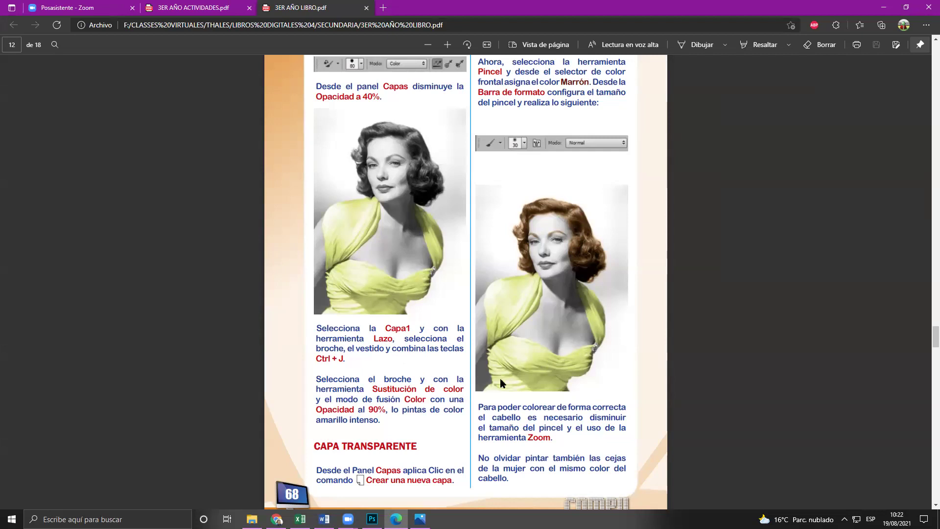
{"action": "scroll", "coordinate": [395, 392], "scroll_direction": "down", "scroll_amount": 1}
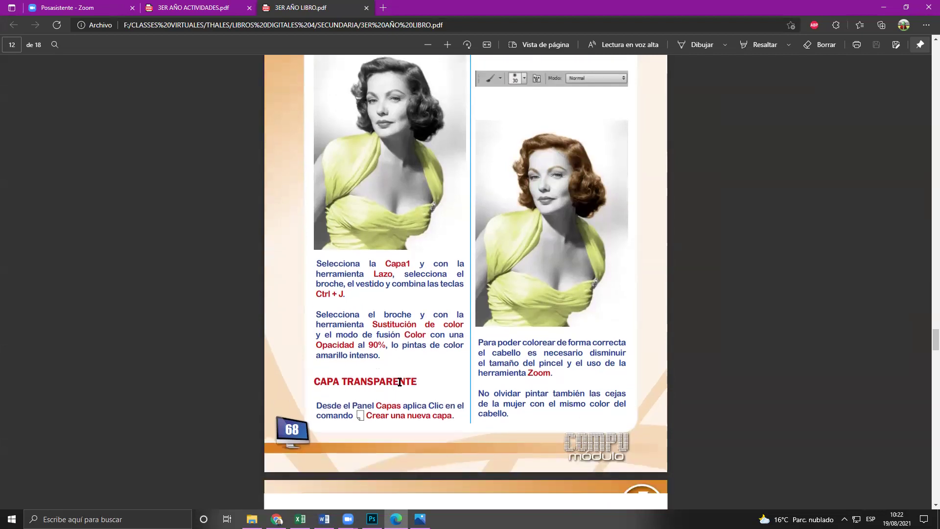
{"action": "scroll", "coordinate": [399, 381], "scroll_direction": "down", "scroll_amount": 1}
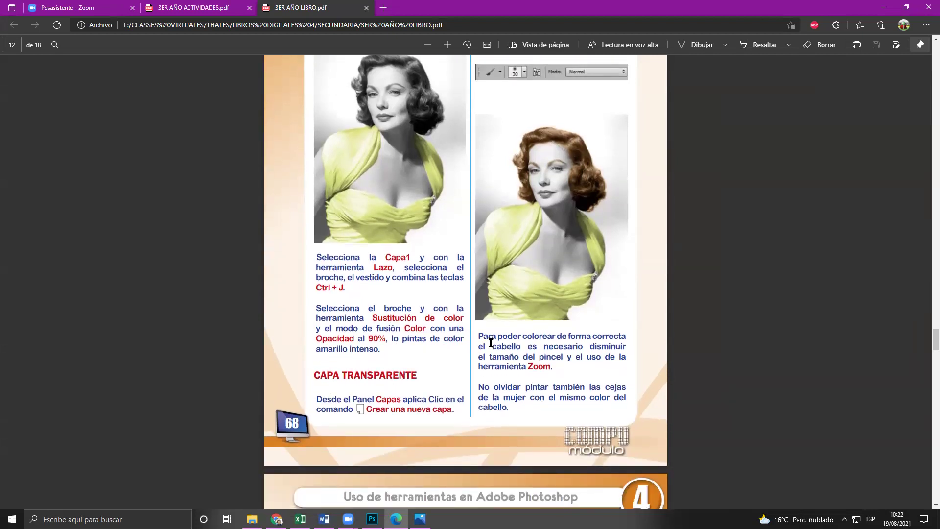
{"action": "scroll", "coordinate": [490, 342], "scroll_direction": "down", "scroll_amount": 8}
{"action": "scroll", "coordinate": [465, 274], "scroll_direction": "up", "scroll_amount": 10}
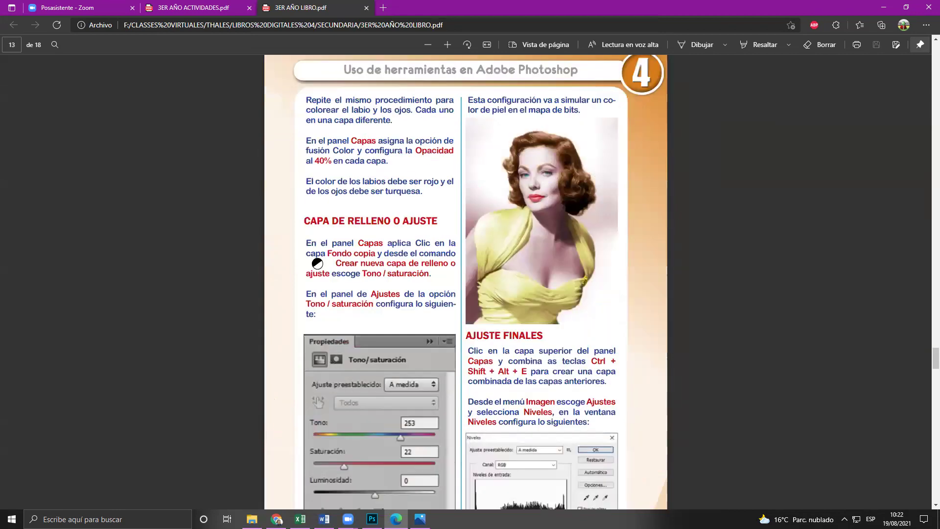
- Switch to Photoshop and outline the small brooch at the end of the dress neckline with the freehand Lasso
{"action": "key", "text": "alt+Tab"}
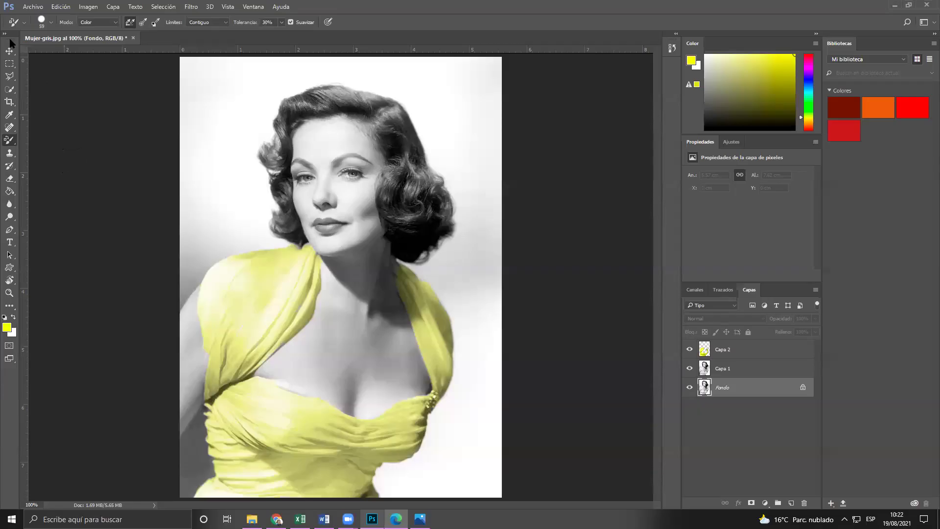
{"action": "left_click", "coordinate": [9, 76]}
{"action": "left_click", "coordinate": [69, 95]}
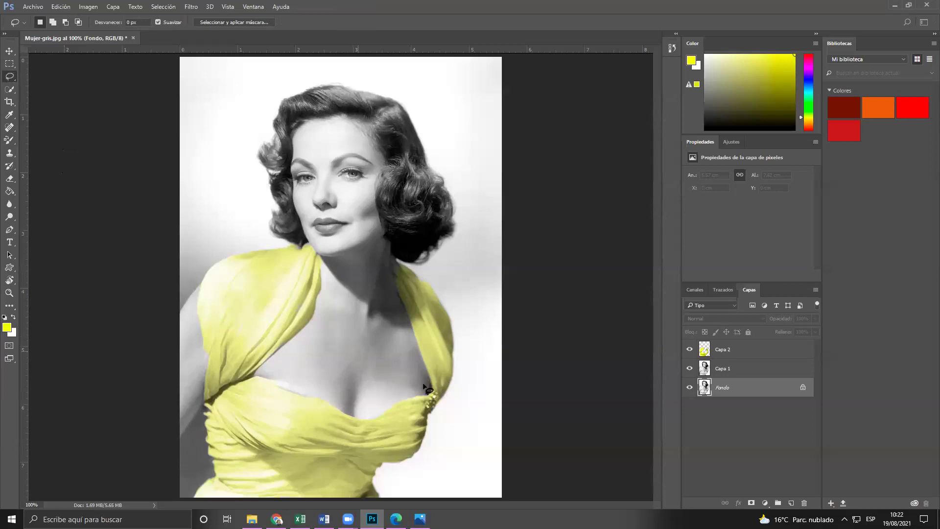
{"action": "scroll", "coordinate": [427, 380], "scroll_direction": "up", "scroll_amount": 4}
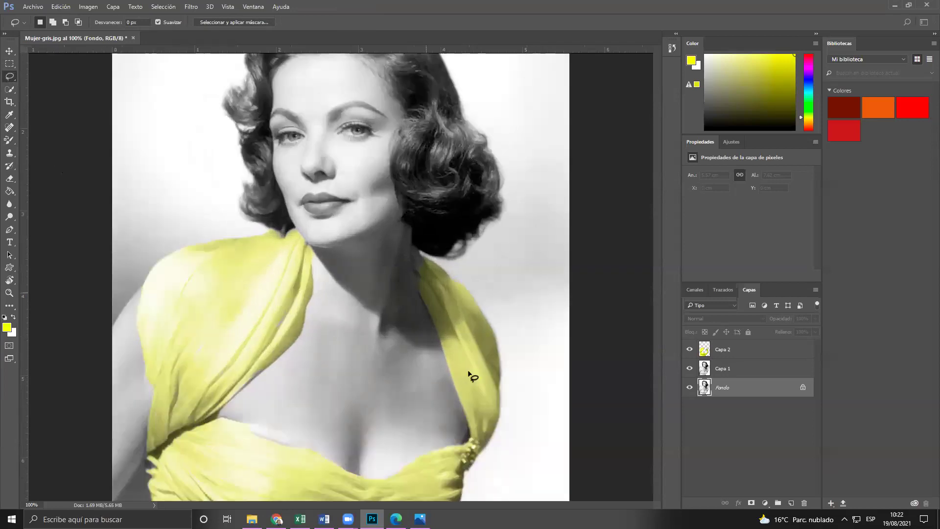
{"action": "scroll", "coordinate": [513, 357], "scroll_direction": "down", "scroll_amount": 2}
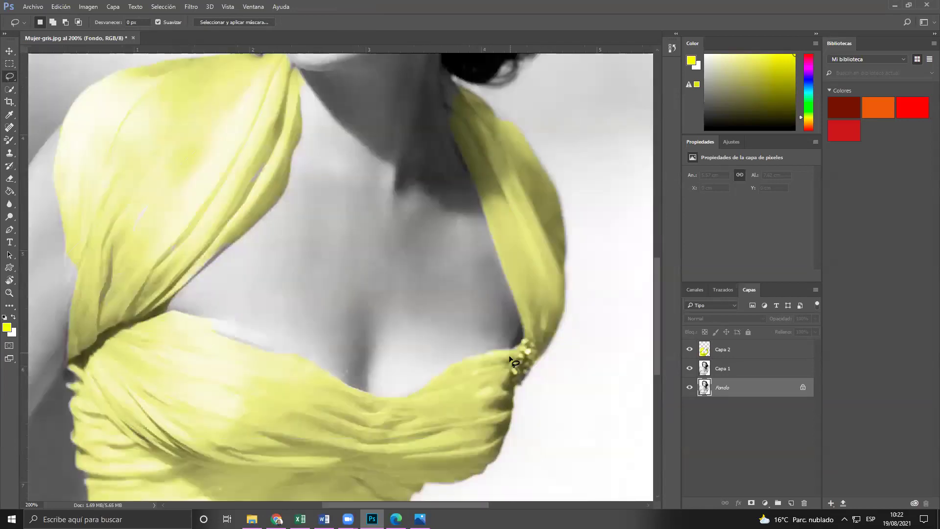
{"action": "mouse_move", "coordinate": [500, 361]}
{"action": "left_mouse_down"}
{"action": "mouse_move", "coordinate": [525, 380]}
{"action": "mouse_move", "coordinate": [539, 348]}
{"action": "mouse_move", "coordinate": [523, 338]}
{"action": "mouse_move", "coordinate": [512, 375]}
{"action": "left_mouse_up"}
{"action": "left_click", "coordinate": [444, 187]}
{"action": "left_click", "coordinate": [532, 362]}
{"action": "right_click", "coordinate": [7, 78]}
{"action": "left_click", "coordinate": [58, 78]}
{"action": "mouse_move", "coordinate": [513, 359]}
{"action": "left_mouse_down"}
{"action": "mouse_move", "coordinate": [512, 375]}
{"action": "mouse_move", "coordinate": [525, 383]}
{"action": "mouse_move", "coordinate": [540, 349]}
{"action": "mouse_move", "coordinate": [523, 338]}
{"action": "mouse_move", "coordinate": [514, 358]}
{"action": "left_mouse_up"}
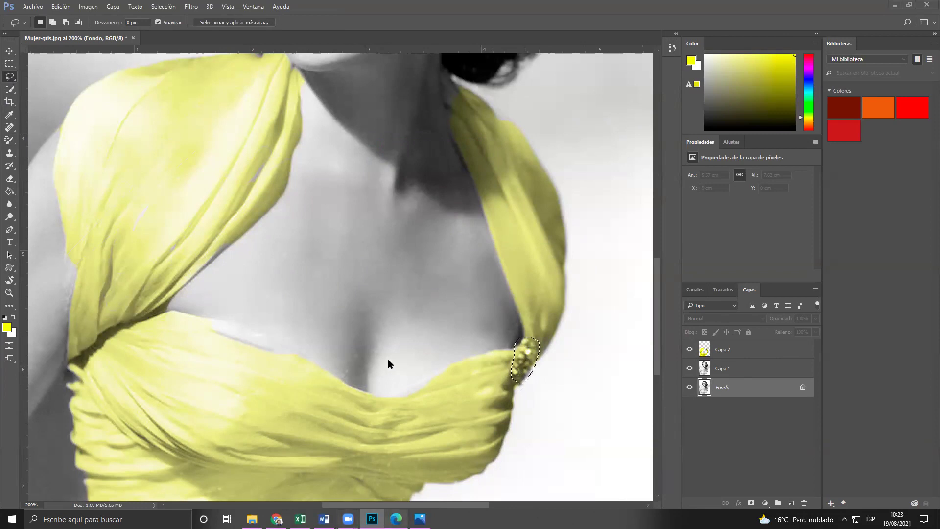
- Check the textbook's brooch instructions, activate Capa 1 and copy the brooch to a new layer, keeping its outline selected
{"action": "key", "text": "alt+Tab"}
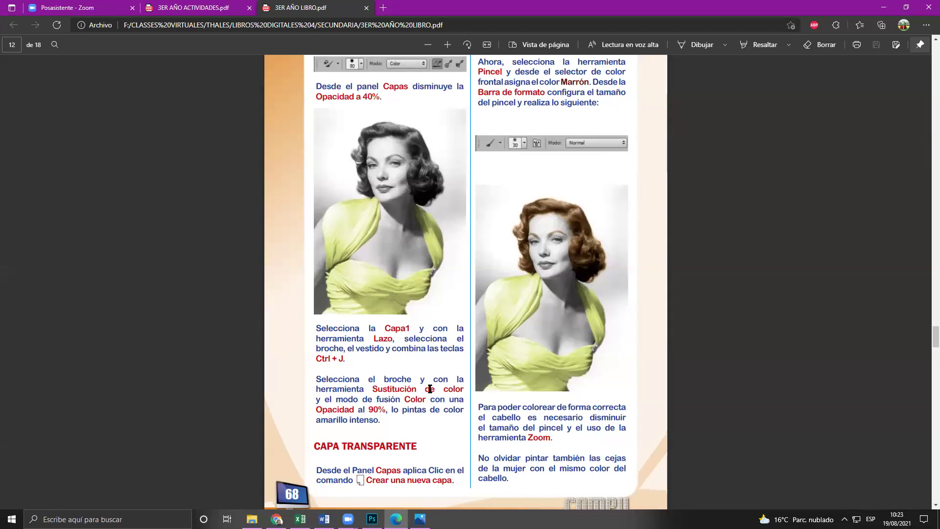
{"action": "key", "text": "alt+Tab"}
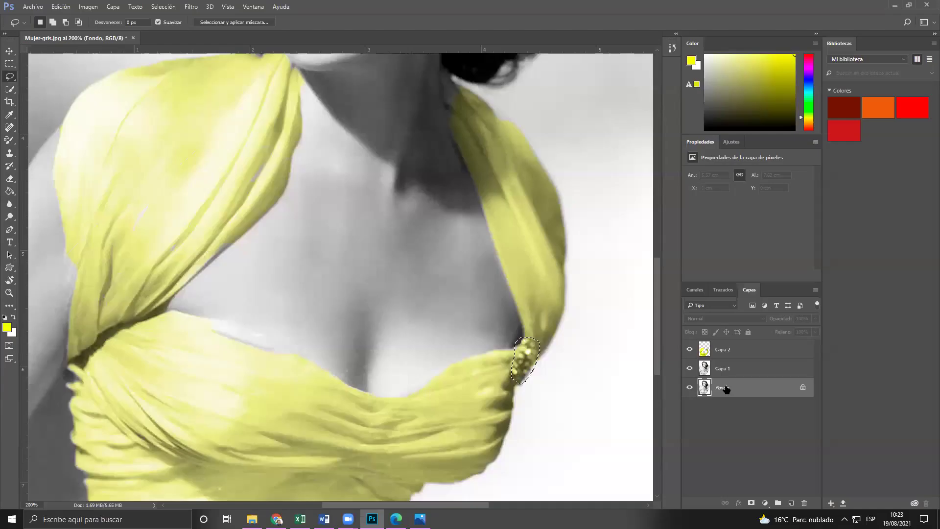
{"action": "key", "text": "ctrl+j"}
{"action": "left_click_drag", "start_coordinate": [726, 389], "coordinate": [724, 367]}
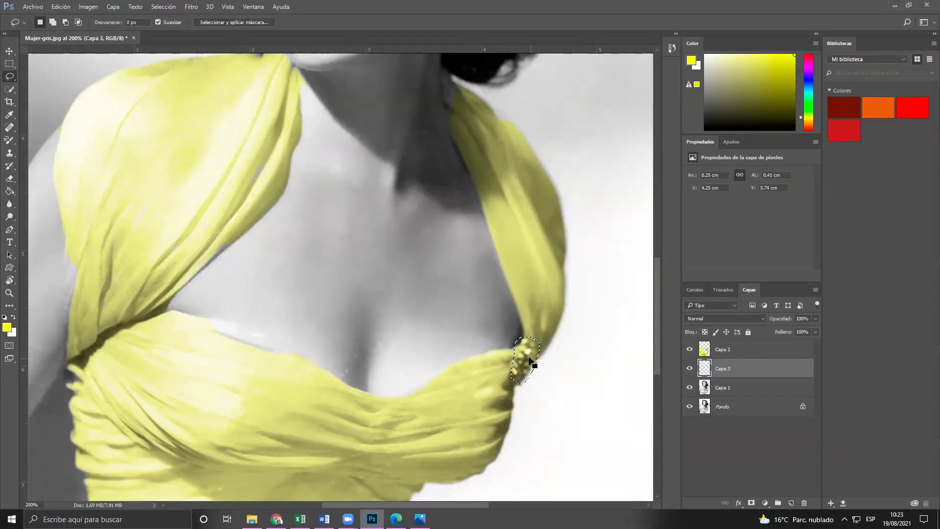
{"action": "left_click_drag", "start_coordinate": [523, 359], "coordinate": [520, 361]}
- Following the textbook's brooch paragraph, paint the selected brooch intense yellow with the Color Replacement tool in Color mode
{"action": "key", "text": "alt+Tab"}
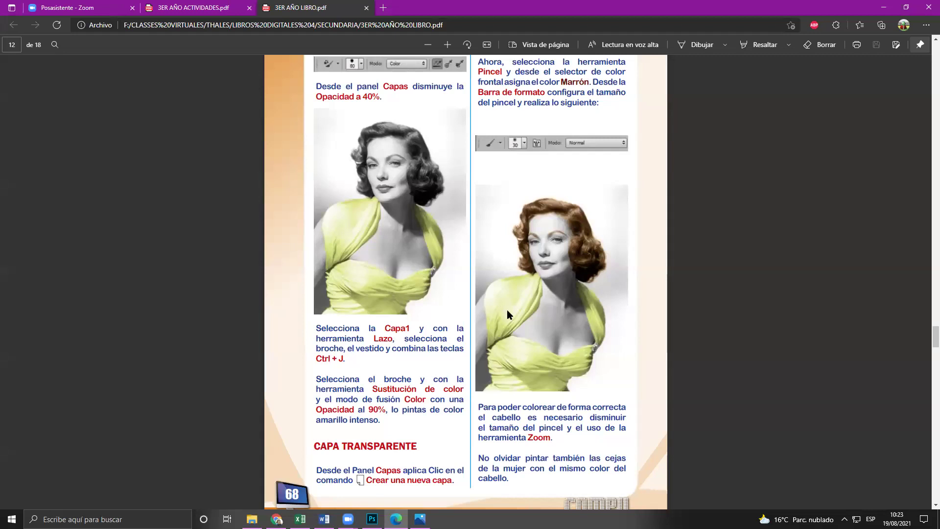
{"action": "key", "text": "alt+Tab"}
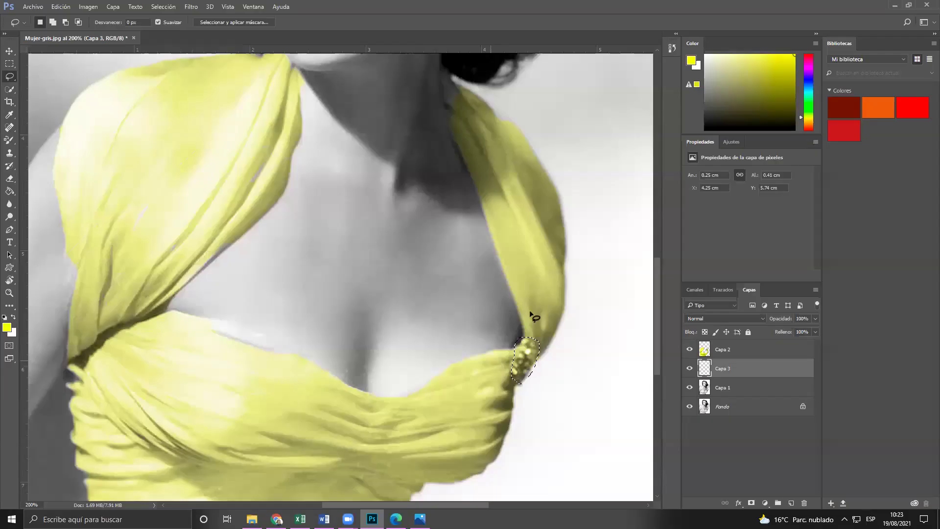
{"action": "left_click", "coordinate": [10, 167]}
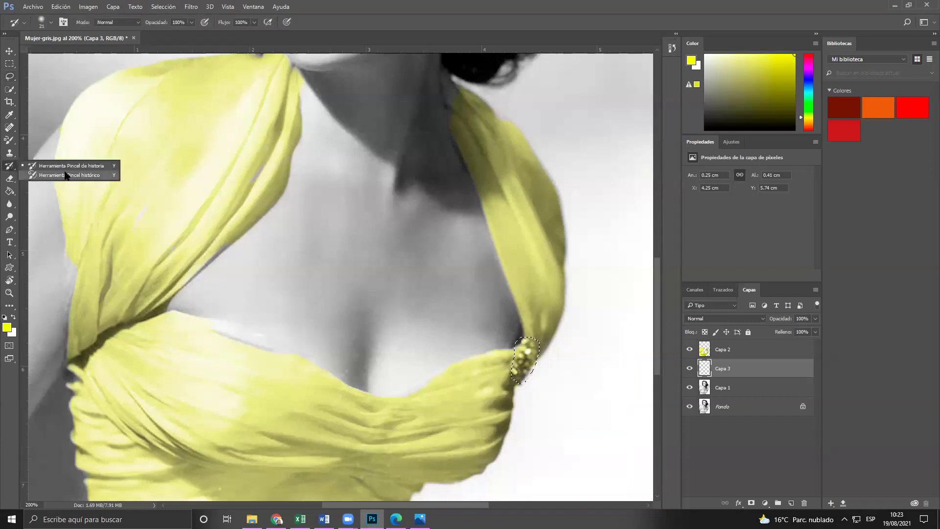
{"action": "left_click", "coordinate": [9, 140]}
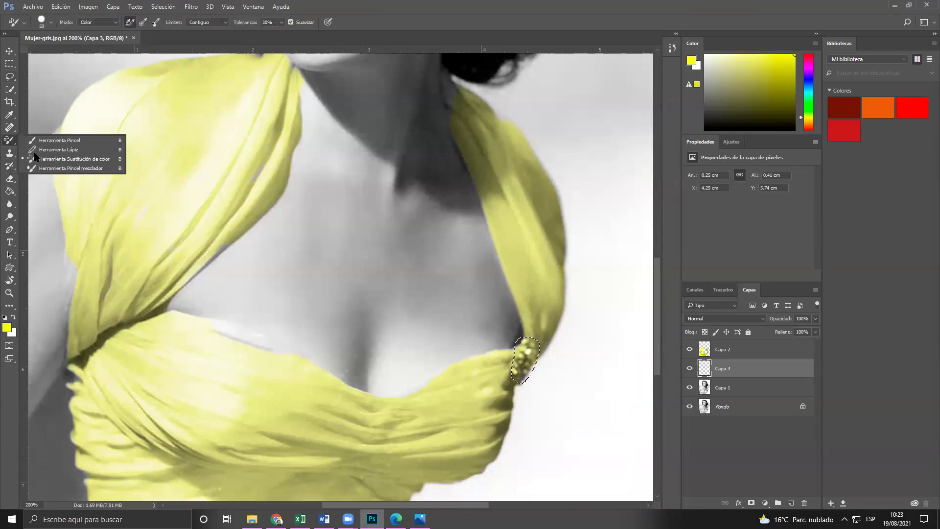
{"action": "left_click", "coordinate": [67, 158]}
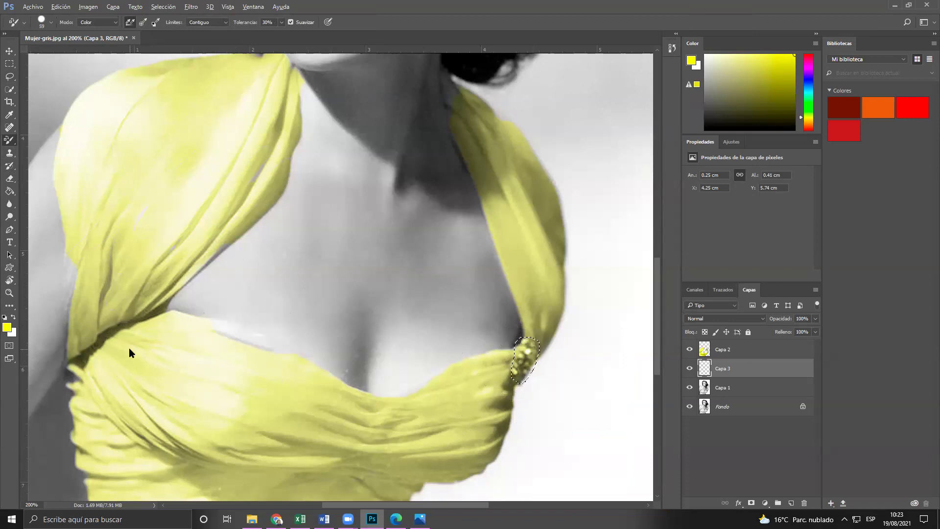
{"action": "key", "text": "alt+Tab"}
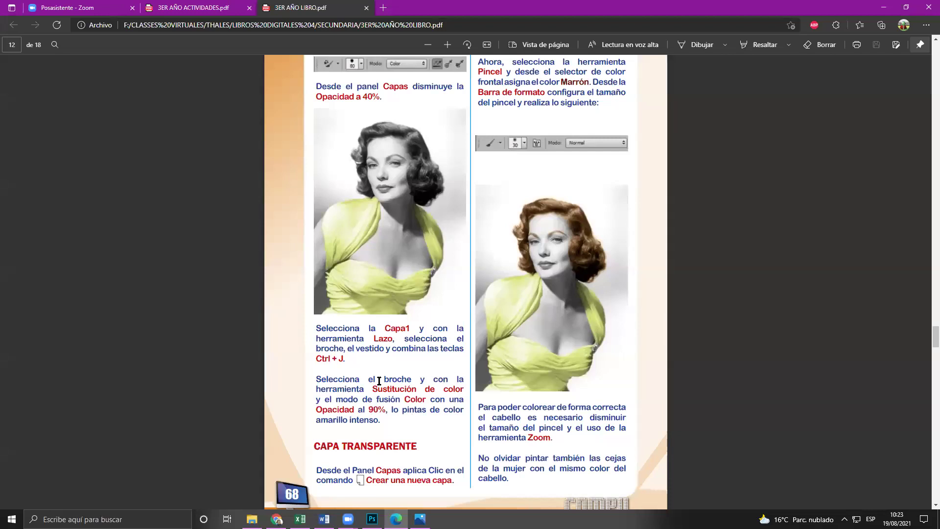
{"action": "key", "text": "alt+Tab"}
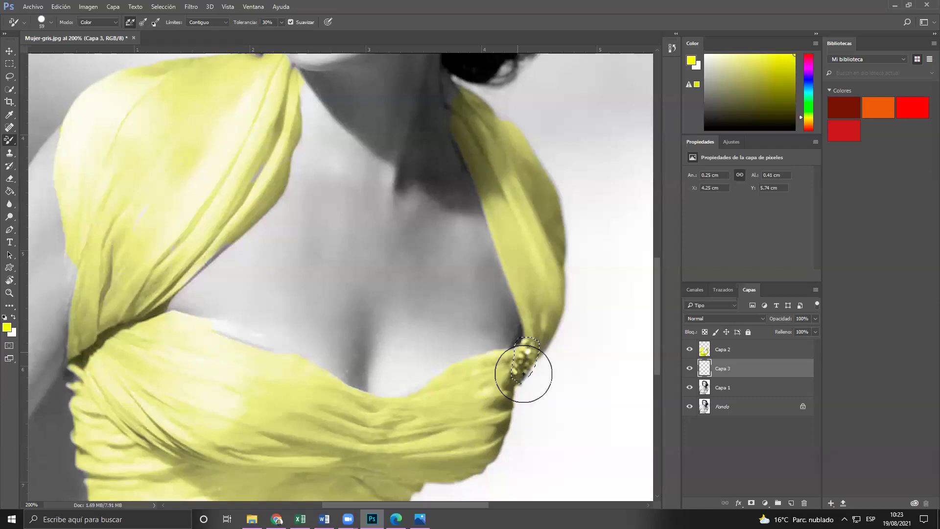
- Set the brooch layer's opacity to 91% and its blend mode to Color
{"action": "left_click", "coordinate": [815, 318]}
{"action": "left_click_drag", "start_coordinate": [814, 331], "coordinate": [813, 332]}
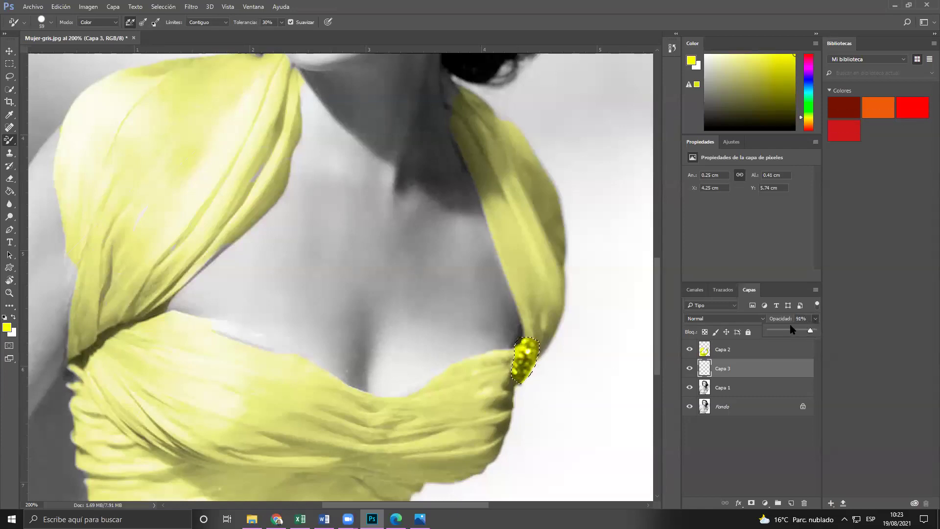
{"action": "left_click", "coordinate": [761, 318]}
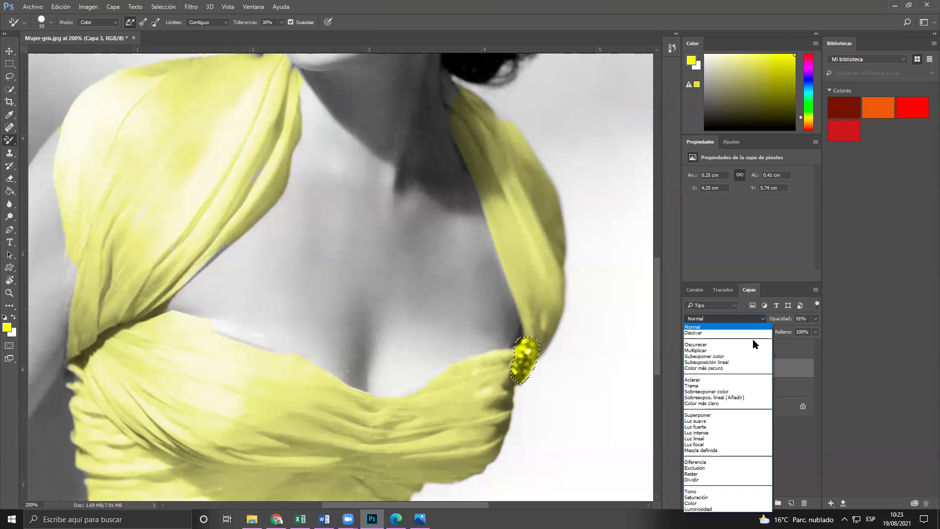
{"action": "left_click", "coordinate": [694, 503]}
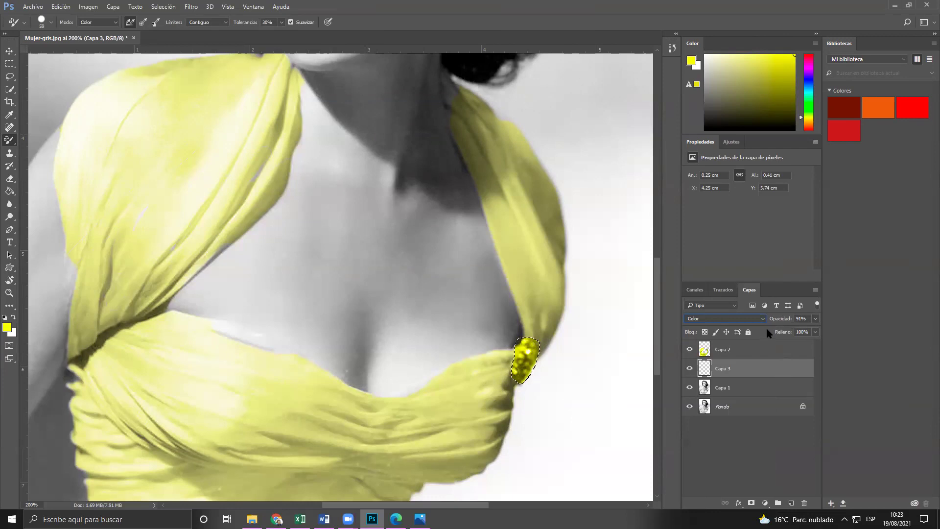
{"action": "left_click", "coordinate": [737, 353]}
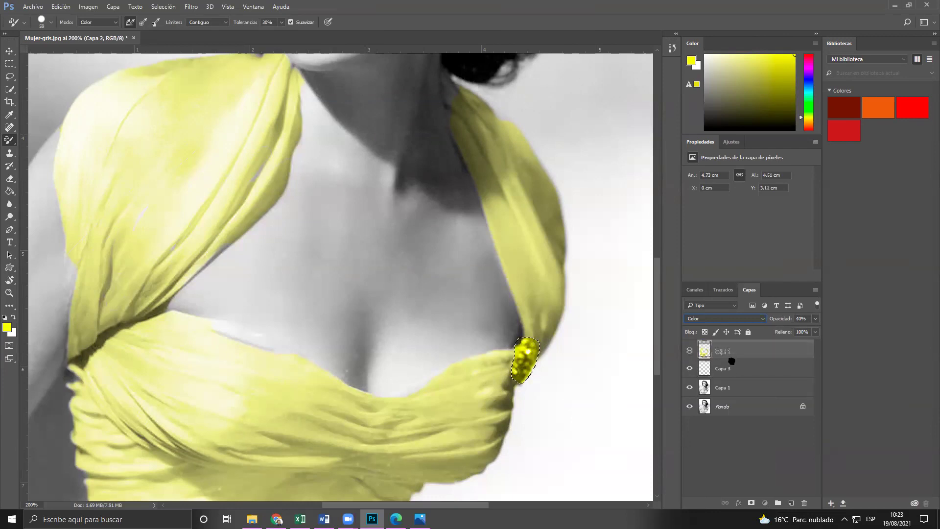
{"action": "left_click", "coordinate": [731, 367]}
{"action": "double_click", "coordinate": [726, 369]}
{"action": "key", "text": "BackSpace"}
{"action": "key", "text": "BackSpace"}
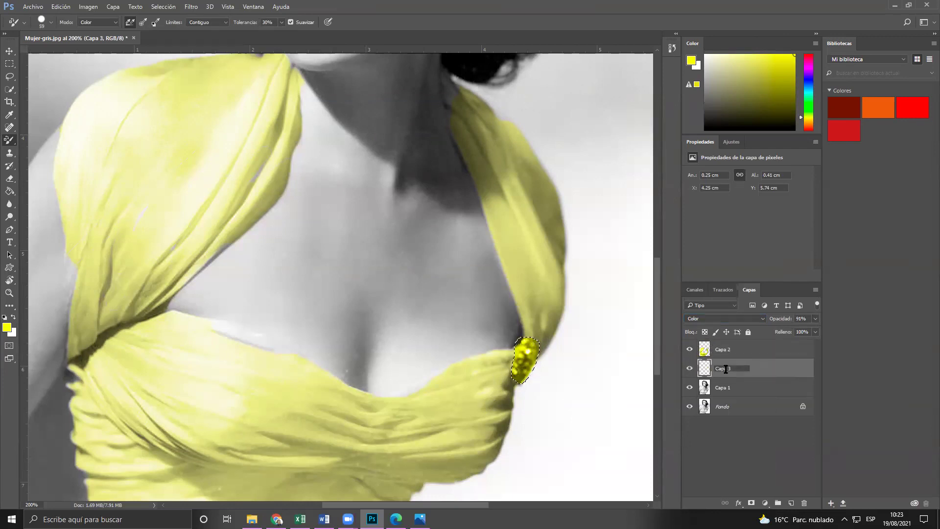
{"action": "key", "text": "BackSpace"}
{"action": "key", "text": "BackSpace"}
{"action": "key", "text": "BackSpace"}
{"action": "key", "text": "BackSpace"}
{"action": "key", "text": "alt+Tab"}
{"action": "key", "text": "alt+Tab"}
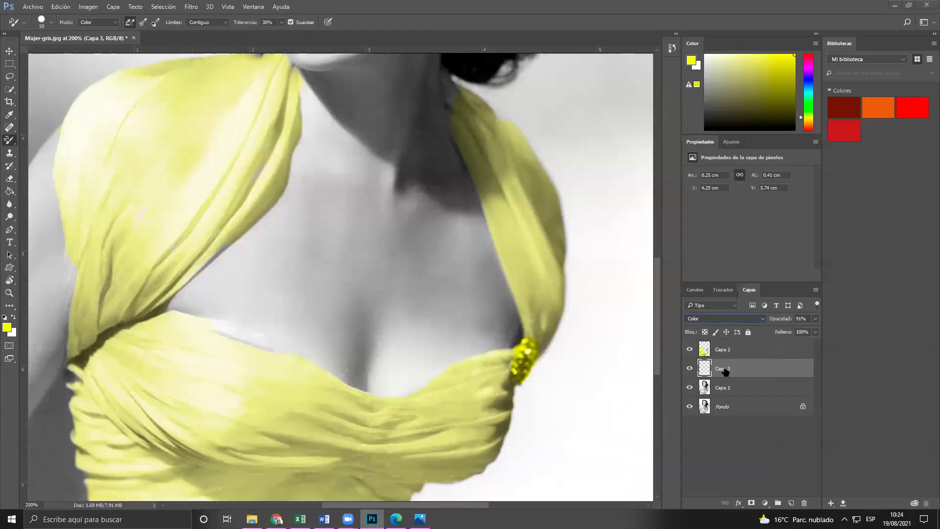
- Rename the brooch layer as broche and the dress layer Capa 2 as vestido
{"action": "double_click", "coordinate": [726, 369]}
{"action": "type", "text": "bri"}
{"action": "type", "text": "che"}
{"action": "key", "text": "Return"}
{"action": "double_click", "coordinate": [722, 349]}
{"action": "type", "text": "vestido"}
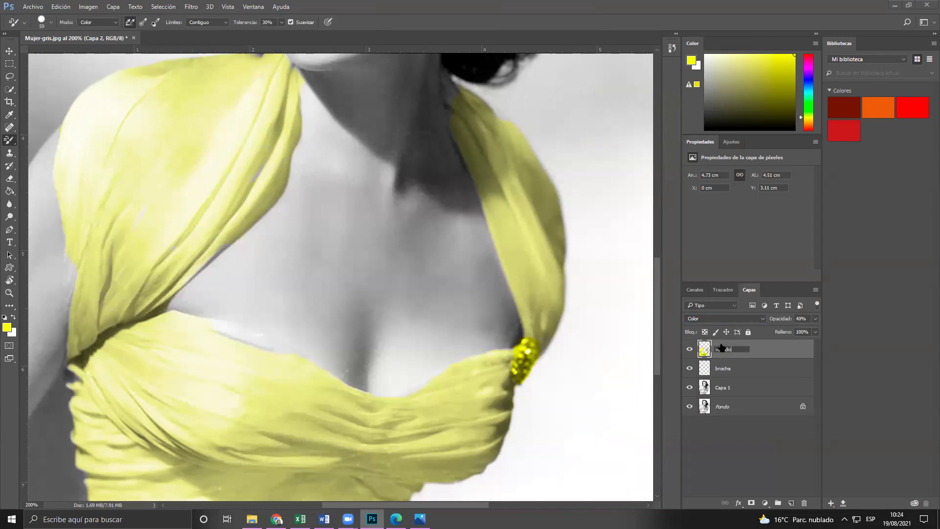
{"action": "key", "text": "Return"}
- Make Capa 1 the active layer and activate the Move tool
{"action": "left_click", "coordinate": [723, 370]}
{"action": "left_click", "coordinate": [727, 381]}
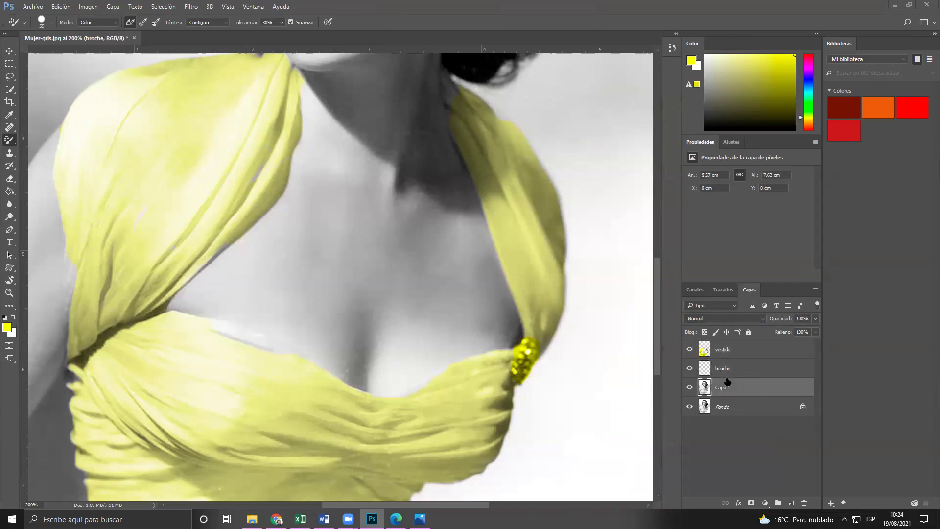
{"action": "left_click", "coordinate": [9, 51]}
{"action": "left_click_drag", "start_coordinate": [138, 212], "coordinate": [142, 215]}
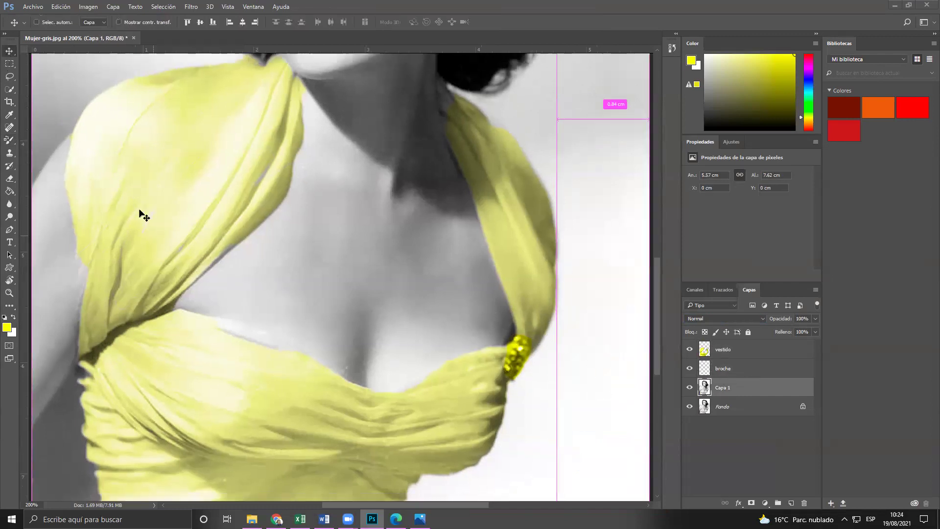
{"action": "key", "text": "ctrl+minus"}
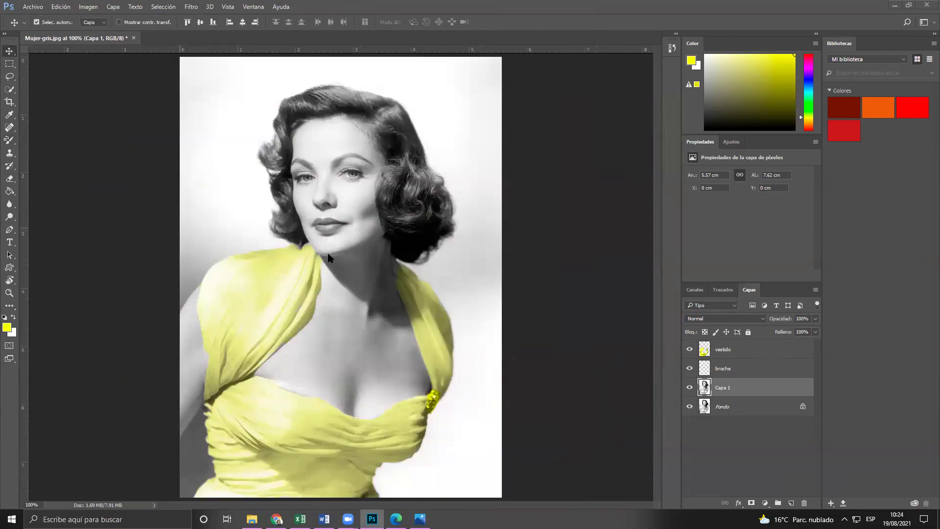
- Switch to the textbook PDF and review the transparent layer instructions and the blend mode, opacity and brush settings for the brown hair
{"action": "key", "text": "alt+Tab"}
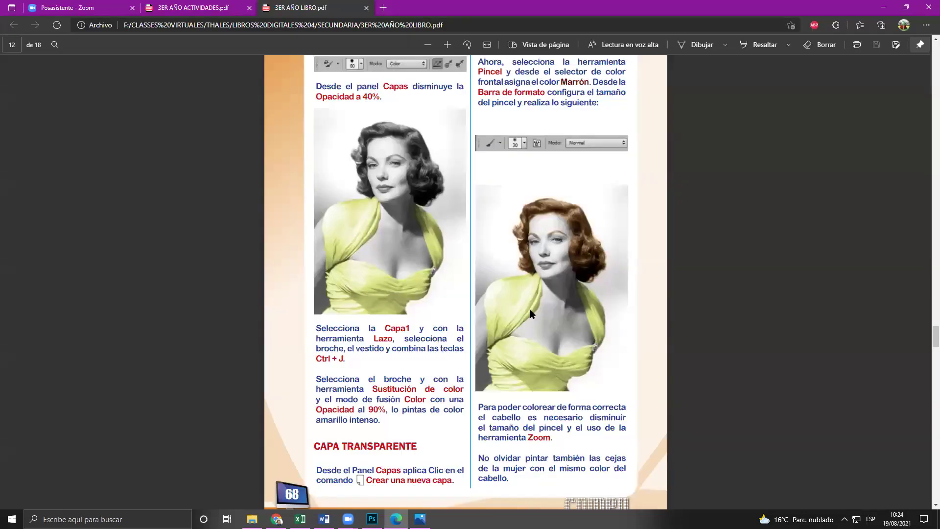
{"action": "scroll", "coordinate": [373, 376], "scroll_direction": "down", "scroll_amount": 2}
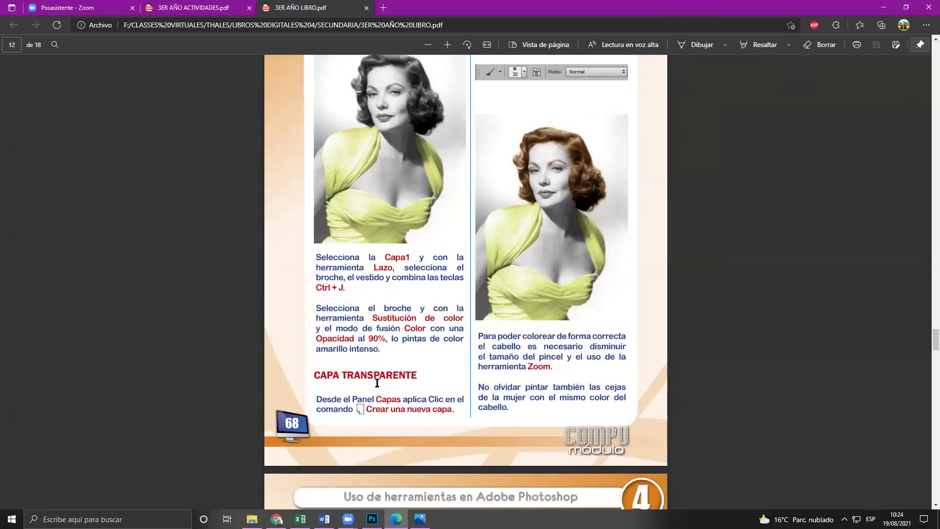
{"action": "scroll", "coordinate": [377, 383], "scroll_direction": "down", "scroll_amount": 2}
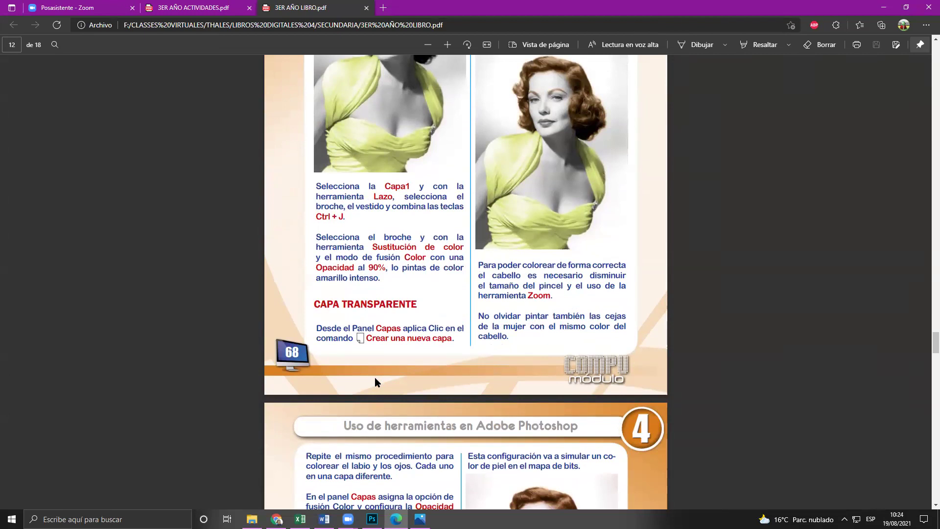
{"action": "scroll", "coordinate": [645, 288], "scroll_direction": "up", "scroll_amount": 2}
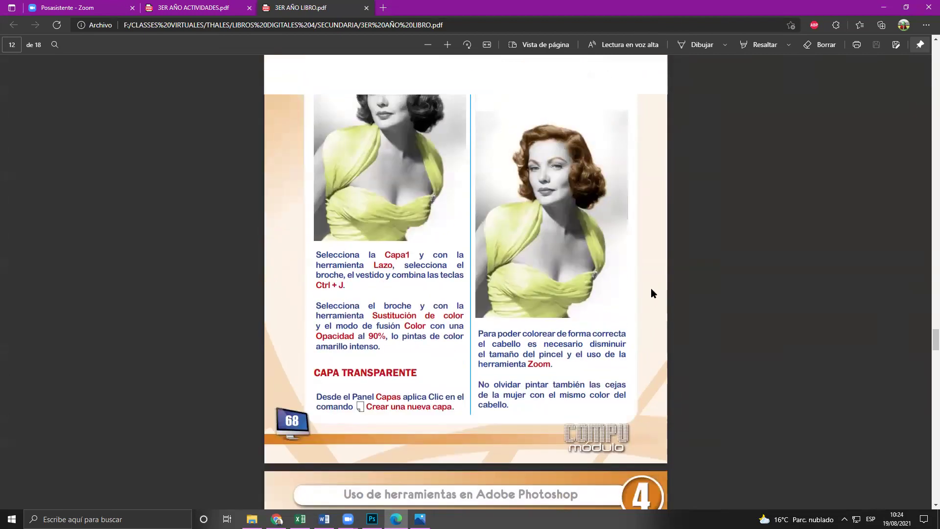
{"action": "scroll", "coordinate": [628, 274], "scroll_direction": "up", "scroll_amount": 15}
{"action": "scroll", "coordinate": [622, 273], "scroll_direction": "up", "scroll_amount": 4}
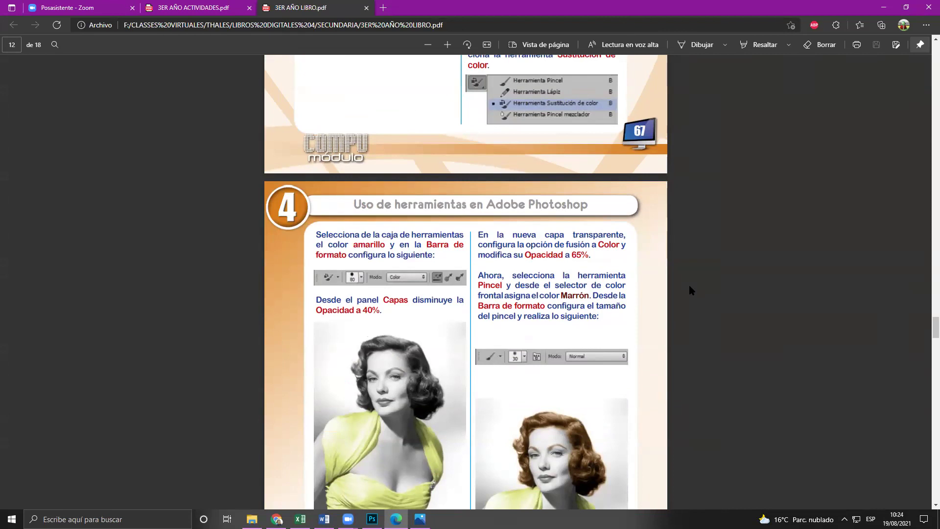
{"action": "scroll", "coordinate": [691, 291], "scroll_direction": "down", "scroll_amount": 1}
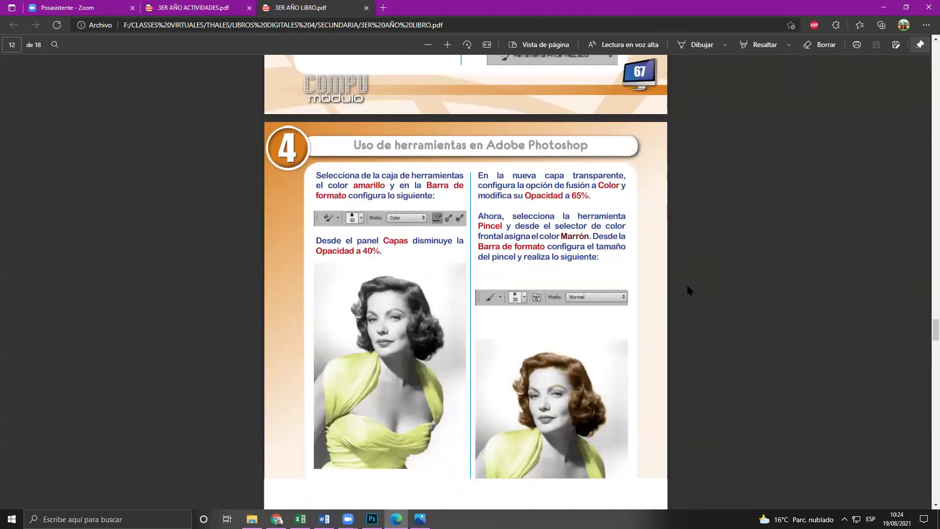
{"action": "scroll", "coordinate": [690, 290], "scroll_direction": "down", "scroll_amount": 1}
{"action": "scroll", "coordinate": [688, 290], "scroll_direction": "up", "scroll_amount": 1}
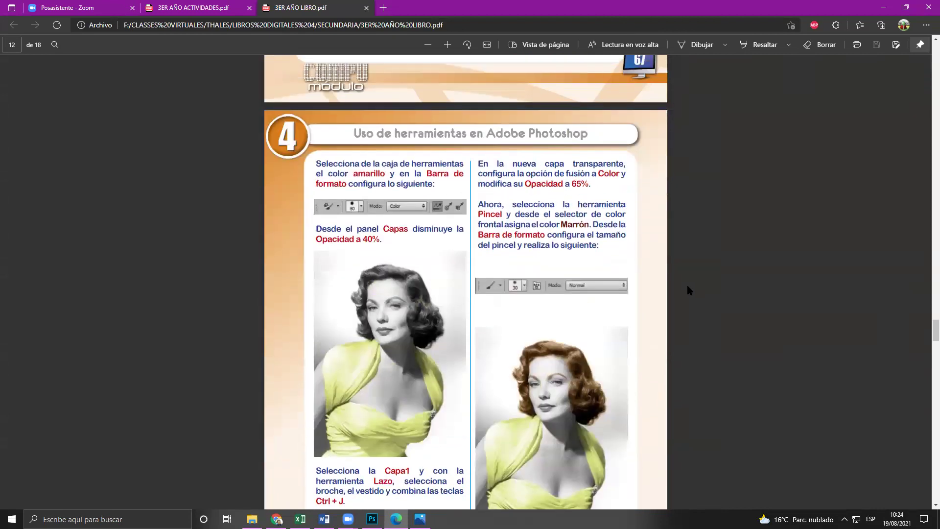
{"action": "scroll", "coordinate": [688, 289], "scroll_direction": "down", "scroll_amount": 1}
{"action": "scroll", "coordinate": [709, 346], "scroll_direction": "down", "scroll_amount": 1}
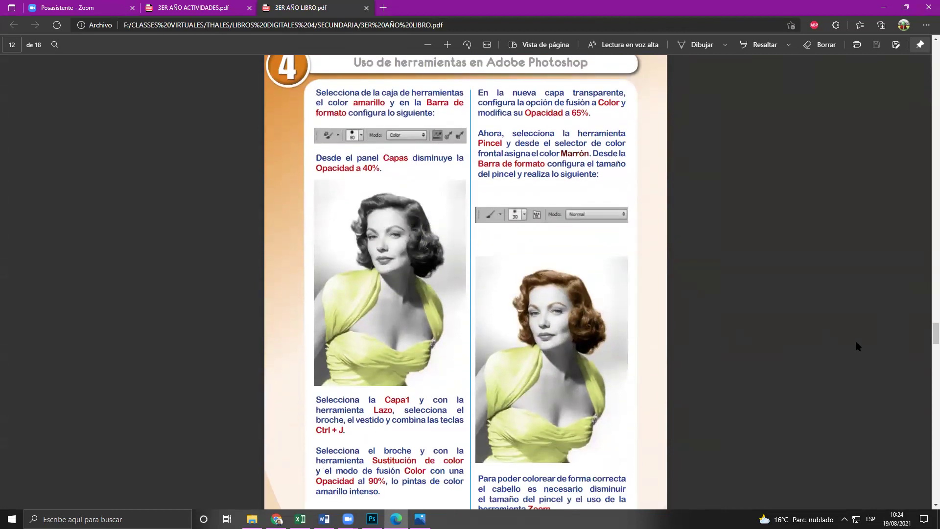
- Reread the textbook's Capa transparente section on creating a new layer and its notes on colouring the hair and eyebrows
{"action": "key", "text": "alt+Tab"}
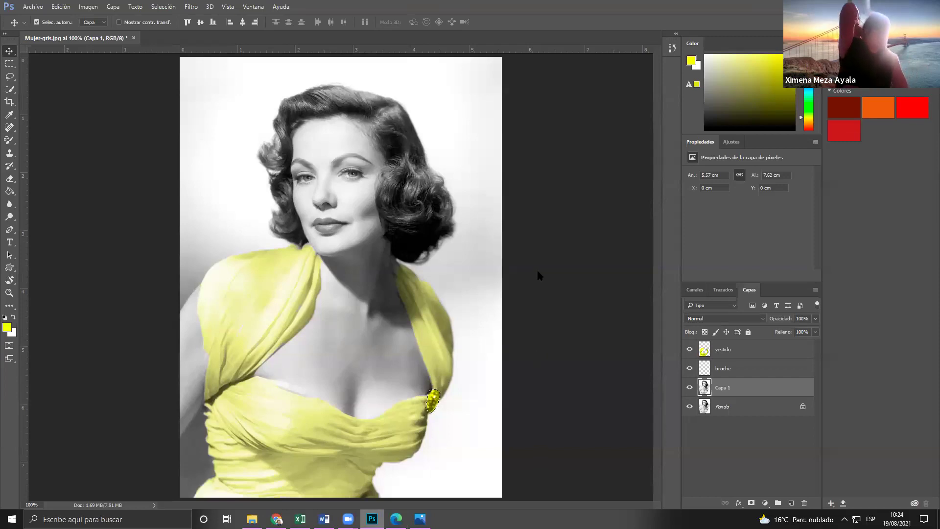
{"action": "key", "text": "alt+Tab"}
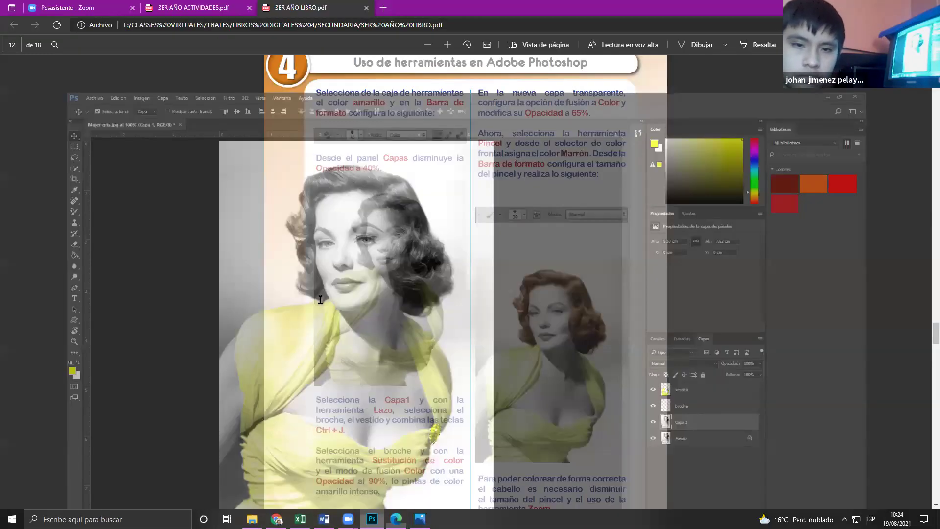
{"action": "scroll", "coordinate": [352, 305], "scroll_direction": "down", "scroll_amount": 4}
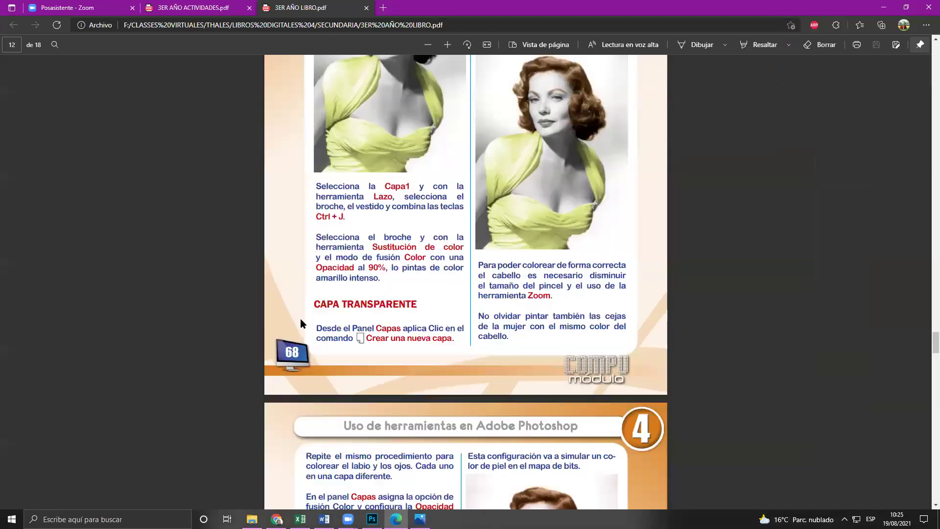
{"action": "left_click_drag", "start_coordinate": [405, 304], "coordinate": [480, 338]}
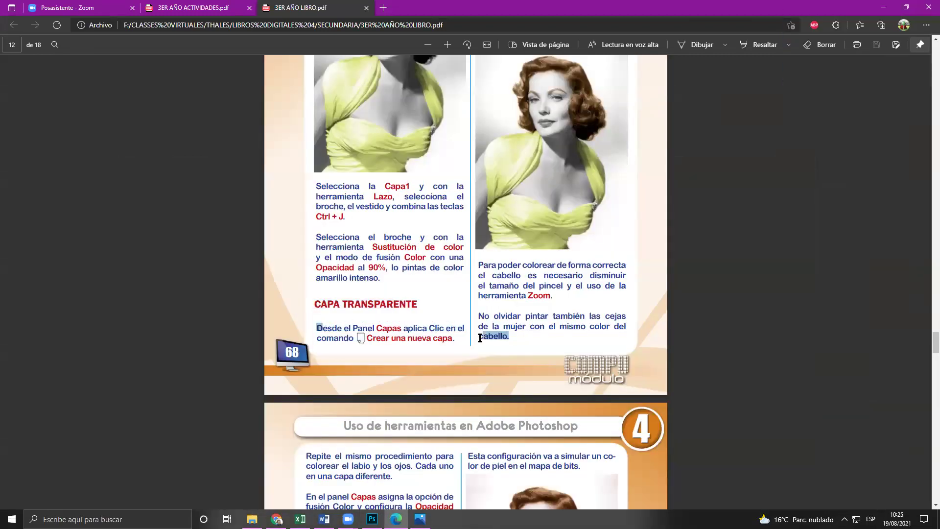
{"action": "left_click", "coordinate": [463, 336]}
{"action": "scroll", "coordinate": [542, 315], "scroll_direction": "up", "scroll_amount": 3}
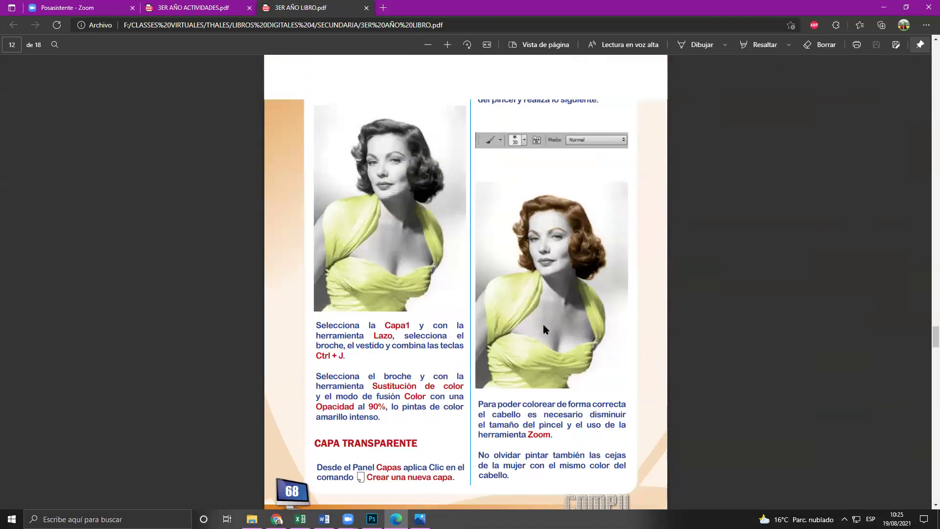
{"action": "scroll", "coordinate": [542, 324], "scroll_direction": "up", "scroll_amount": 1}
{"action": "scroll", "coordinate": [541, 299], "scroll_direction": "up", "scroll_amount": 6}
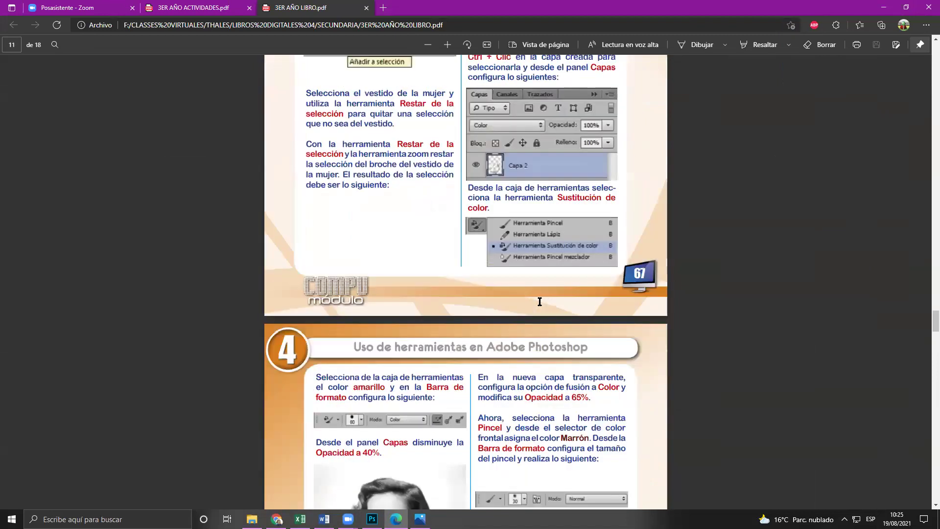
{"action": "scroll", "coordinate": [539, 302], "scroll_direction": "down", "scroll_amount": 1}
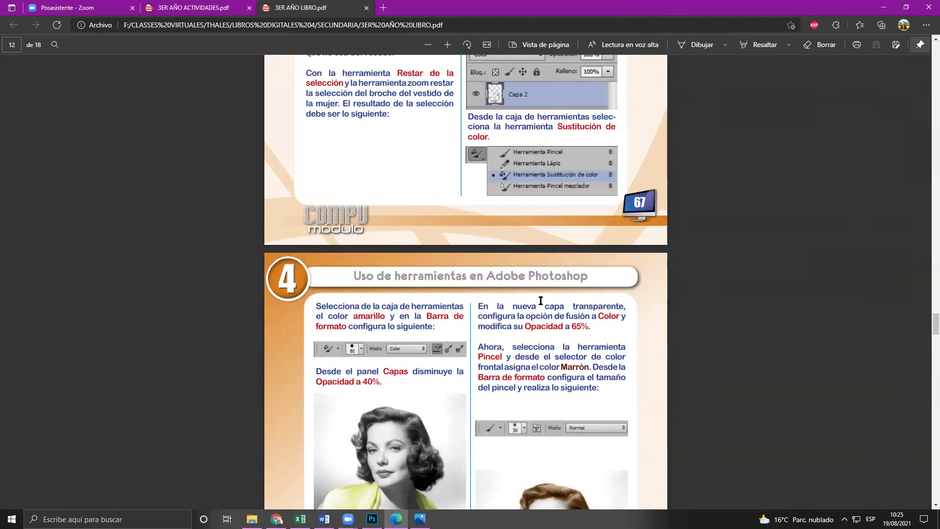
{"action": "scroll", "coordinate": [550, 315], "scroll_direction": "down", "scroll_amount": 2}
{"action": "scroll", "coordinate": [558, 321], "scroll_direction": "down", "scroll_amount": 3}
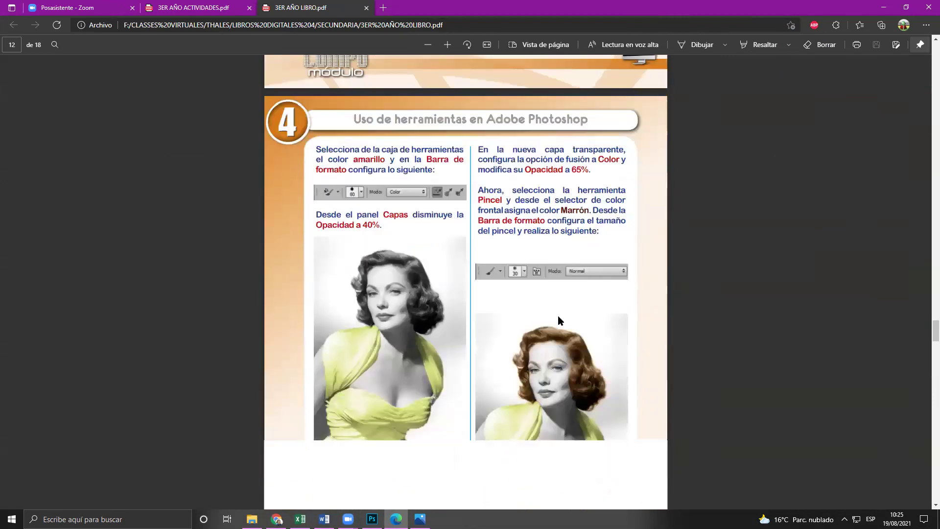
{"action": "scroll", "coordinate": [559, 320], "scroll_direction": "down", "scroll_amount": 1}
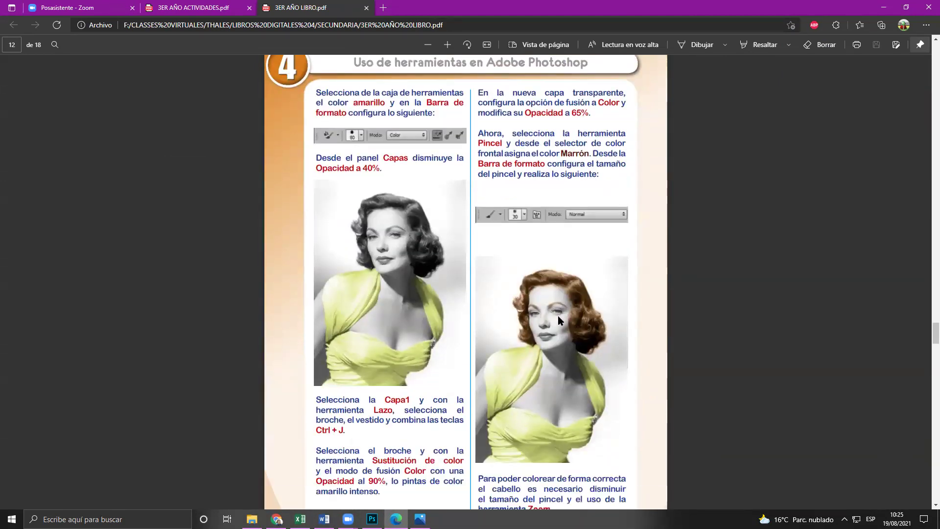
{"action": "scroll", "coordinate": [558, 315], "scroll_direction": "down", "scroll_amount": 8}
{"action": "scroll", "coordinate": [536, 465], "scroll_direction": "up", "scroll_amount": 3}
{"action": "scroll", "coordinate": [536, 470], "scroll_direction": "up", "scroll_amount": 1}
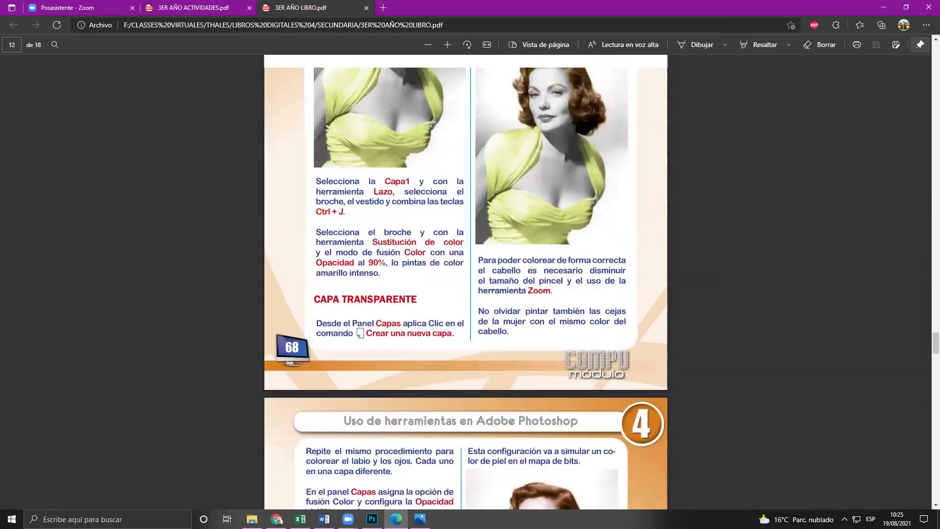
{"action": "scroll", "coordinate": [705, 314], "scroll_direction": "up", "scroll_amount": 5}
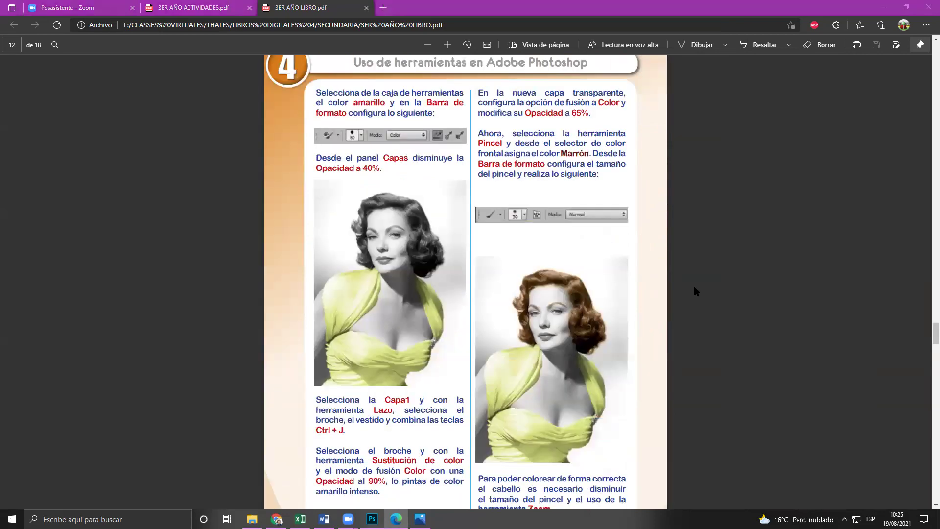
- Switch to Photoshop, create a new transparent layer above the vestido layer and name it cabello
{"action": "key", "text": "alt+Tab"}
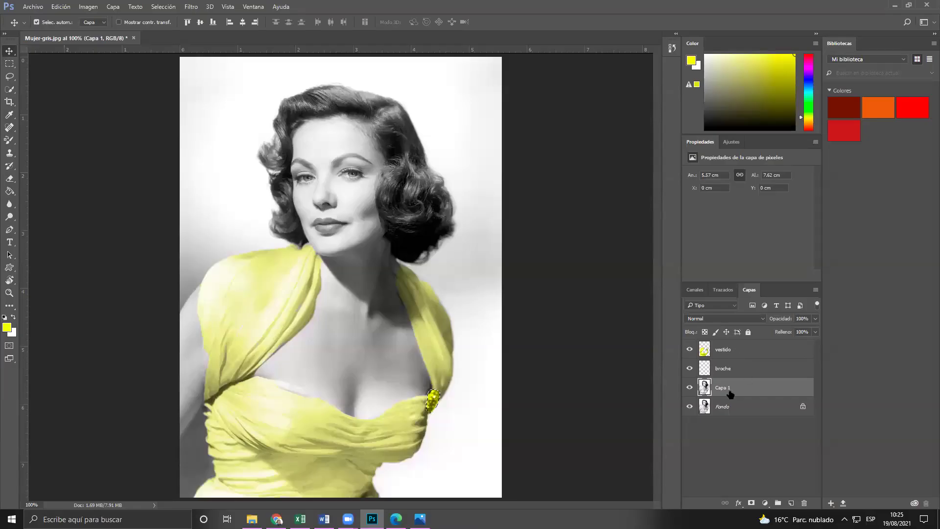
{"action": "left_click", "coordinate": [734, 370]}
{"action": "left_click", "coordinate": [726, 351]}
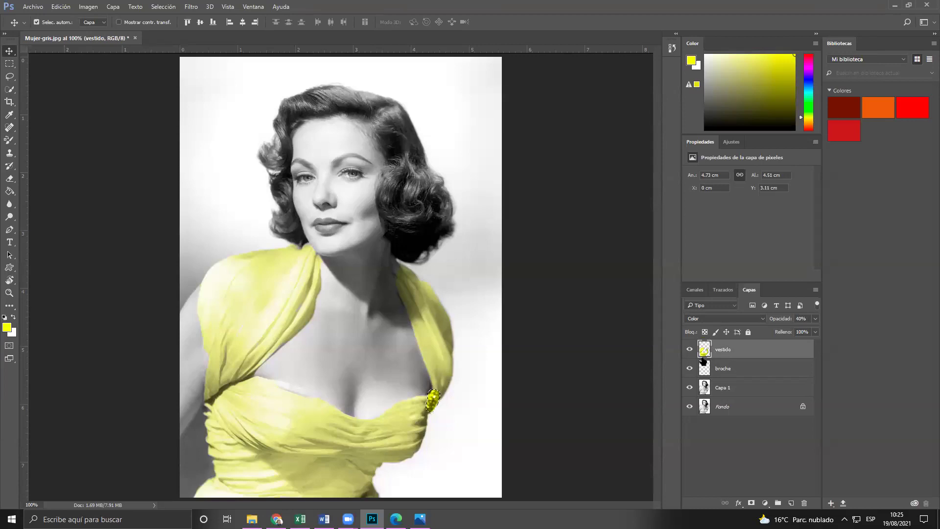
{"action": "left_click", "coordinate": [720, 370]}
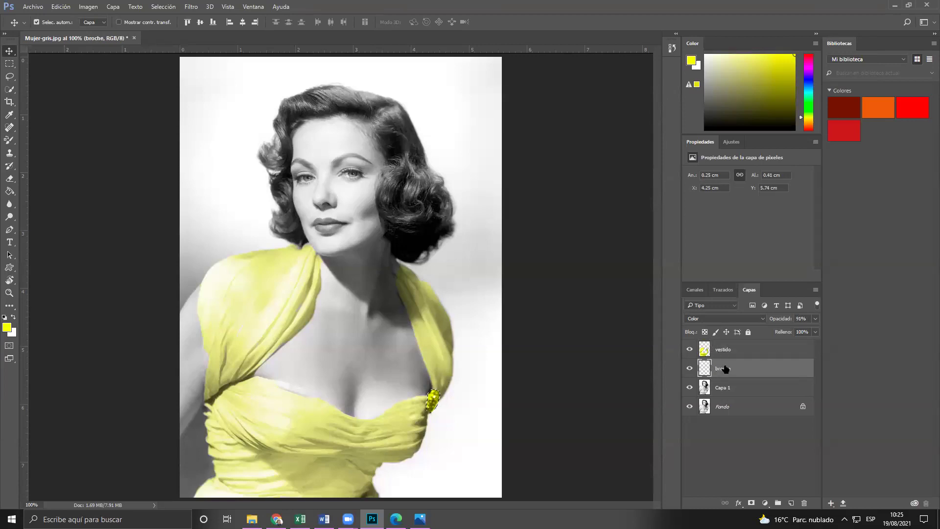
{"action": "left_click", "coordinate": [727, 351]}
{"action": "left_click", "coordinate": [731, 387]}
{"action": "left_click", "coordinate": [733, 353]}
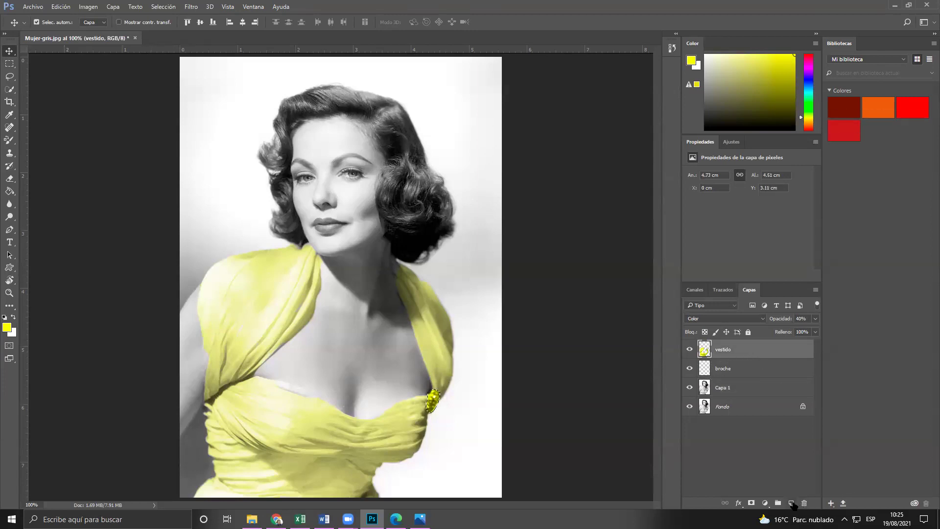
{"action": "left_click", "coordinate": [792, 503]}
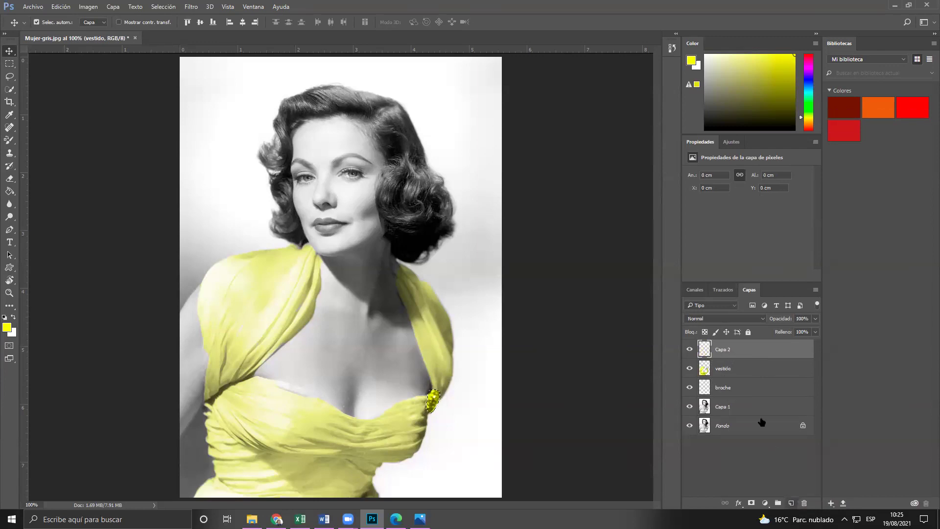
{"action": "double_click", "coordinate": [724, 350]}
{"action": "type", "text": "cabello"}
{"action": "key", "text": "Return"}
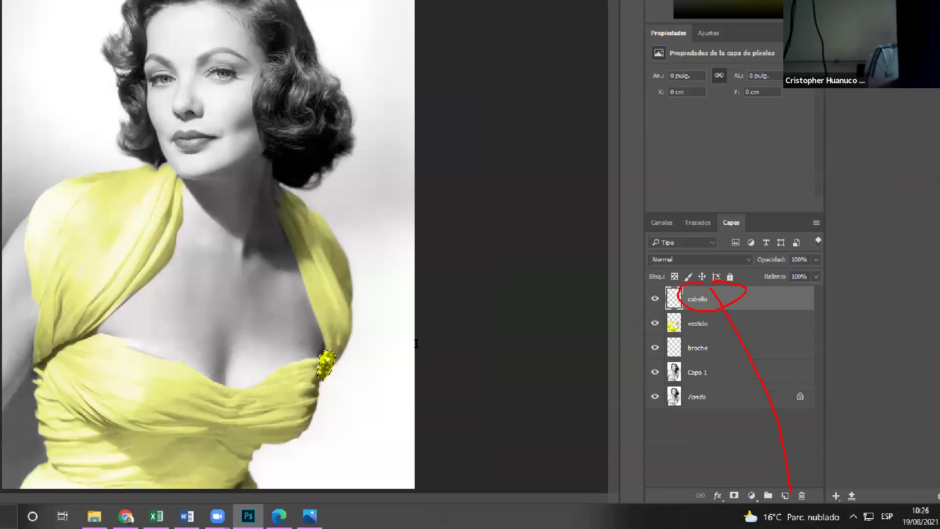
- Switch to the textbook PDF and look up the blend mode and opacity for the new transparent layer
{"action": "key", "text": "alt+Tab"}
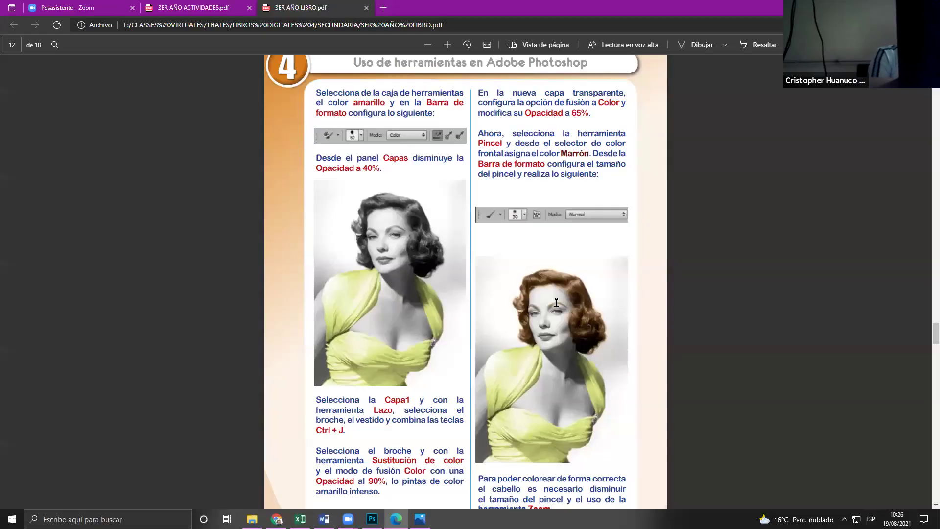
{"action": "scroll", "coordinate": [556, 303], "scroll_direction": "up", "scroll_amount": 8}
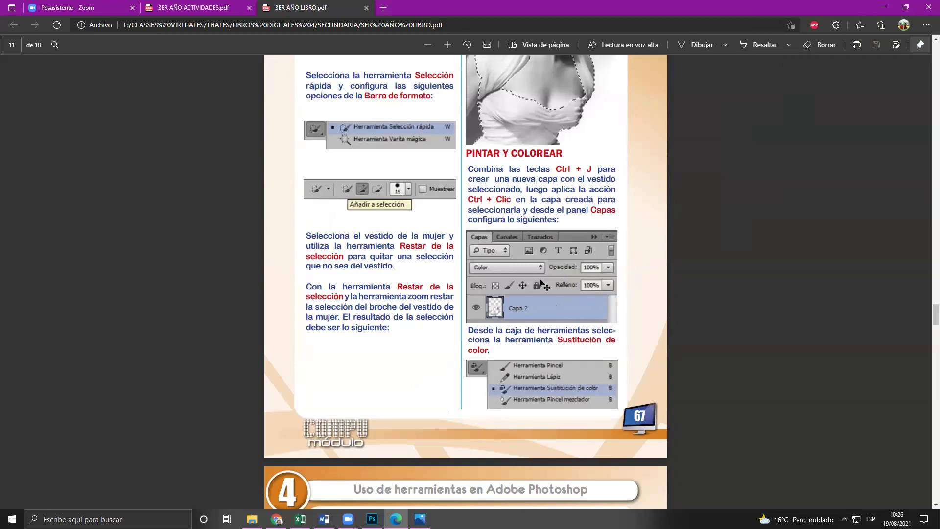
{"action": "key", "text": "alt+Tab"}
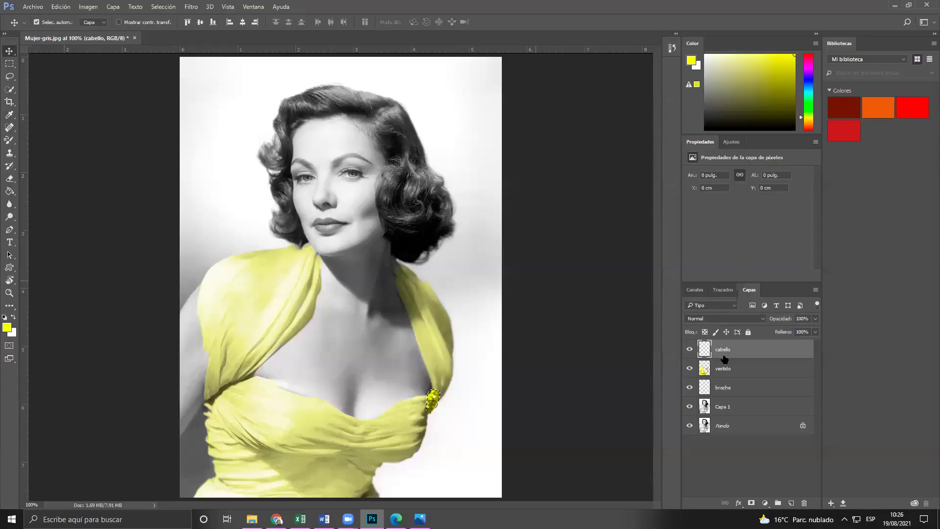
{"action": "key", "text": "alt+Tab"}
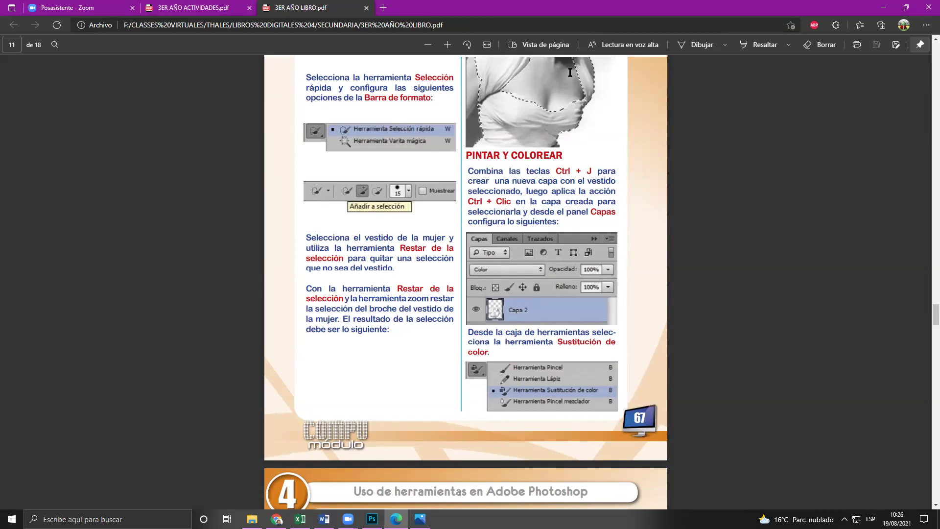
{"action": "scroll", "coordinate": [554, 208], "scroll_direction": "up", "scroll_amount": 3}
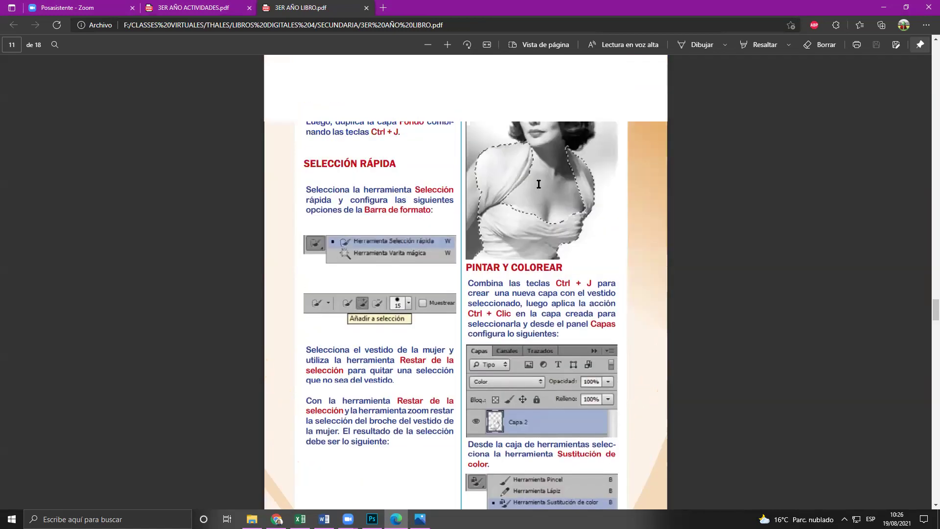
{"action": "scroll", "coordinate": [531, 184], "scroll_direction": "up", "scroll_amount": 3}
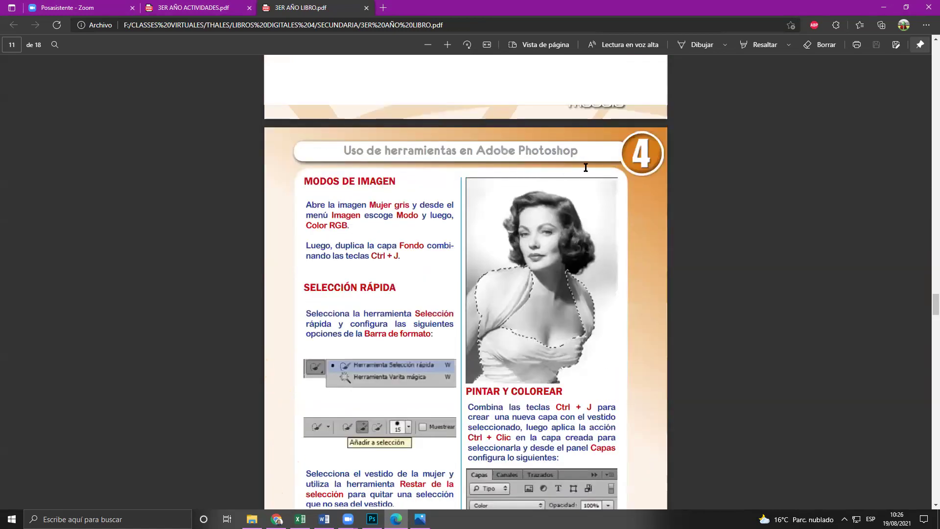
{"action": "scroll", "coordinate": [582, 169], "scroll_direction": "down", "scroll_amount": 10}
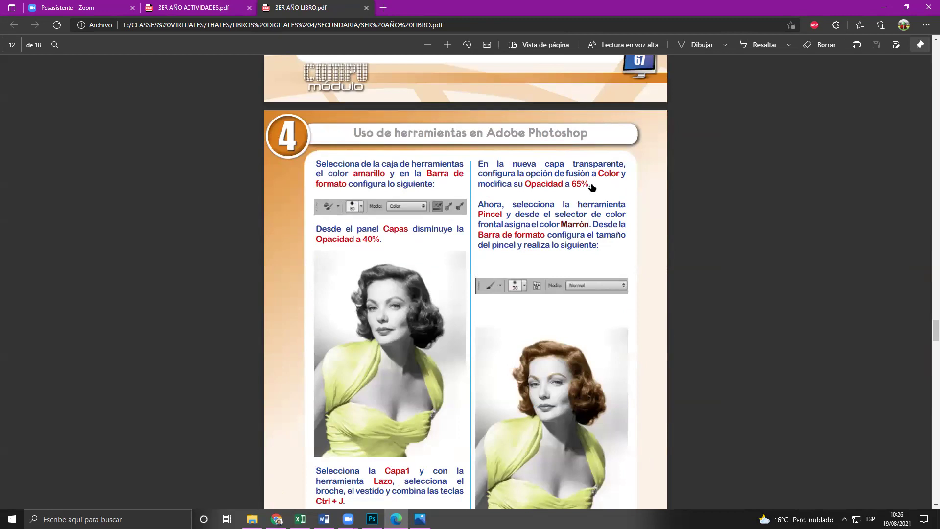
- Switch back to Photoshop and set the cabello layer's blend mode to Color and its opacity to 65%
{"action": "key", "text": "alt+Tab"}
{"action": "left_click", "coordinate": [727, 322]}
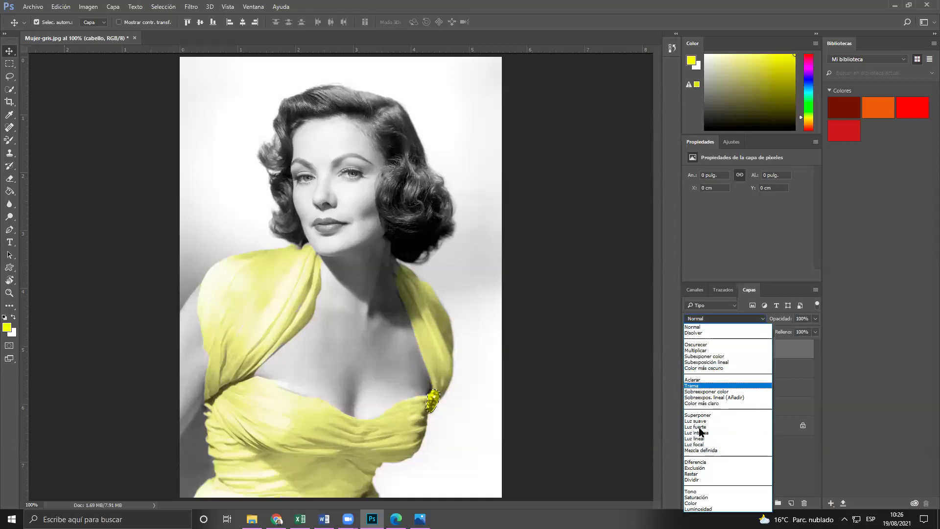
{"action": "key", "text": "Return"}
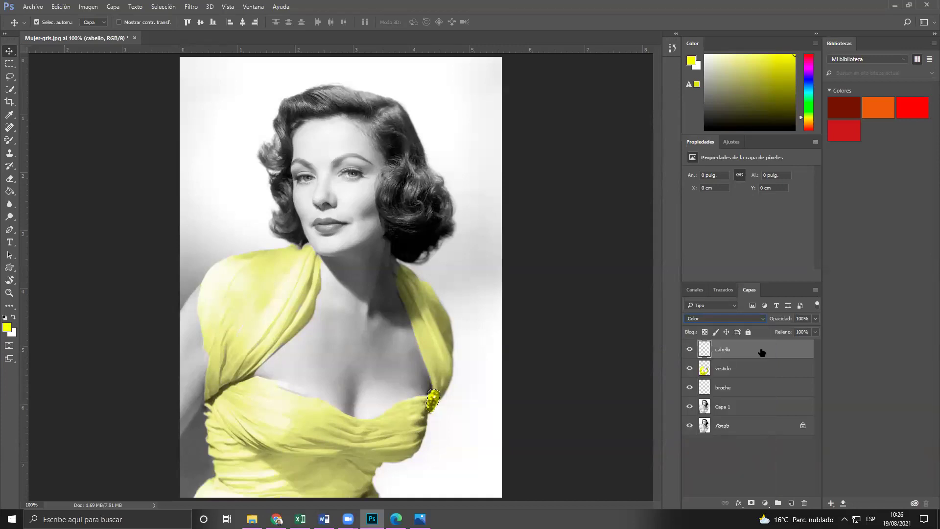
{"action": "left_click", "coordinate": [815, 319]}
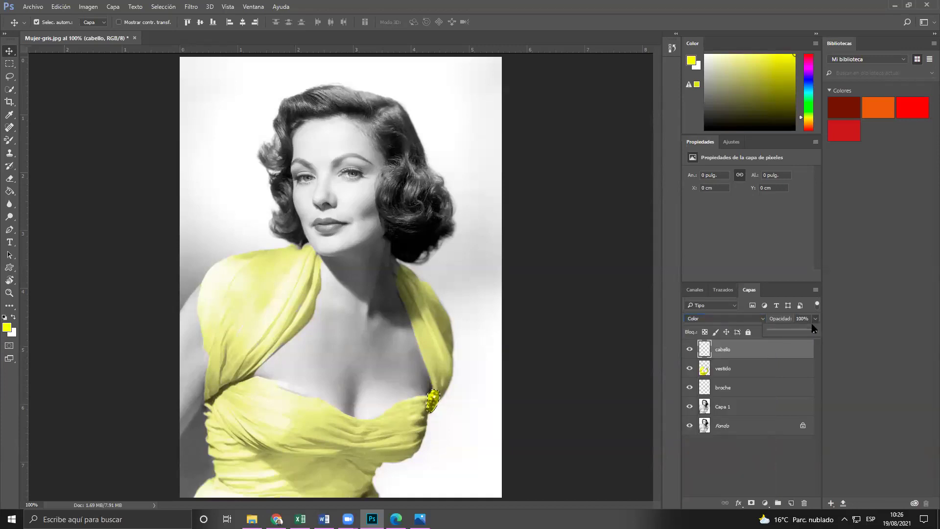
{"action": "type", "text": "65"}
{"action": "key", "text": "Return"}
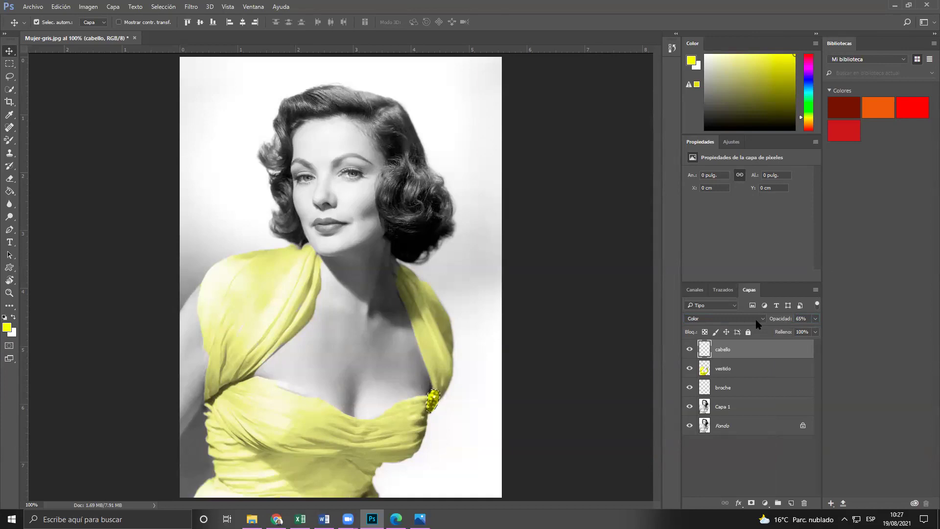
- Clear the selection around the brooch
{"action": "key", "text": "ctrl+d"}
{"action": "mouse_move", "coordinate": [741, 353]}
{"action": "left_mouse_down"}
{"action": "mouse_move", "coordinate": [722, 344]}
{"action": "mouse_move", "coordinate": [713, 319]}
{"action": "left_mouse_up"}
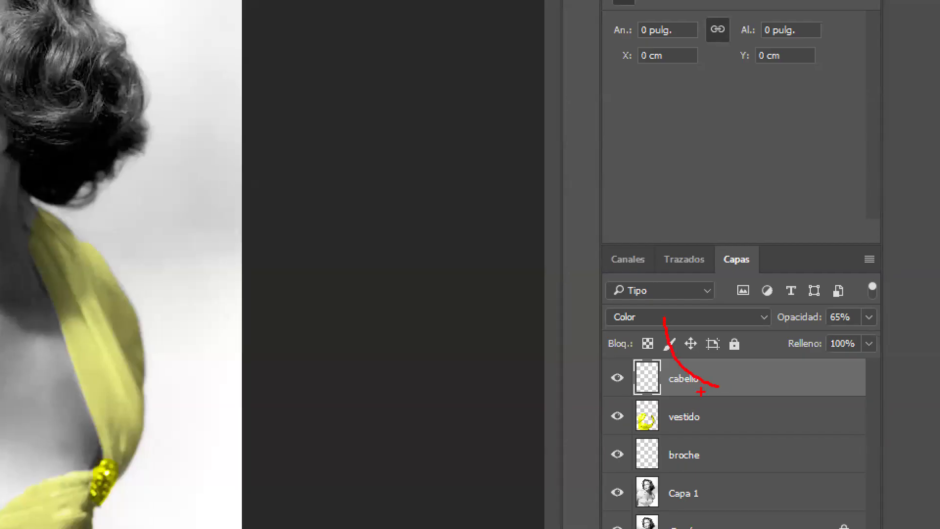
{"action": "left_click_drag", "start_coordinate": [701, 392], "coordinate": [776, 342]}
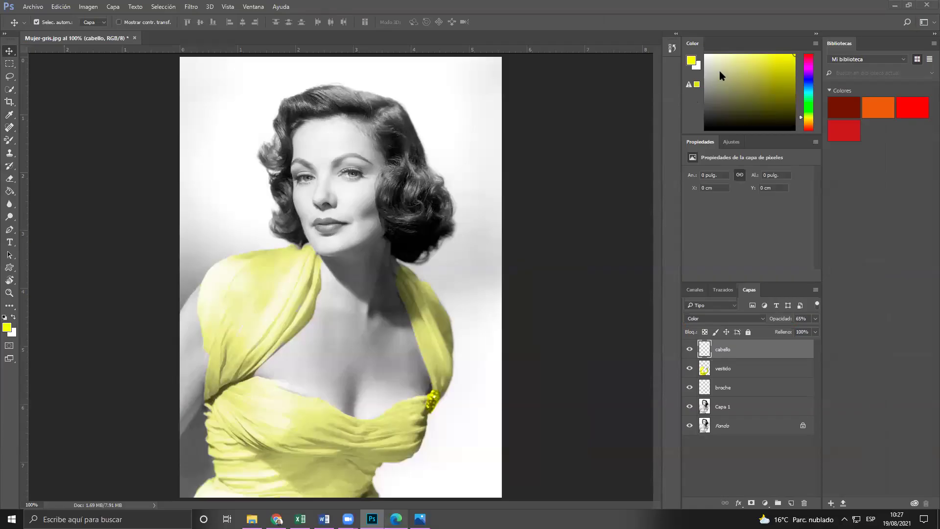
- Switch to the textbook PDF, tick the blend mode and opacity instruction, and underline Pincel, Marrón and the brush size
{"action": "key", "text": "alt+Tab"}
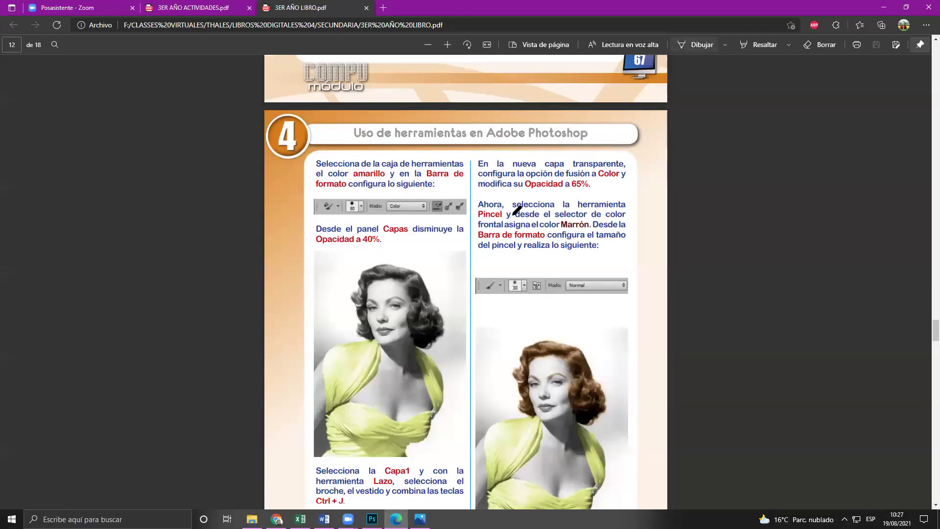
{"action": "left_click_drag", "start_coordinate": [602, 177], "coordinate": [667, 128]}
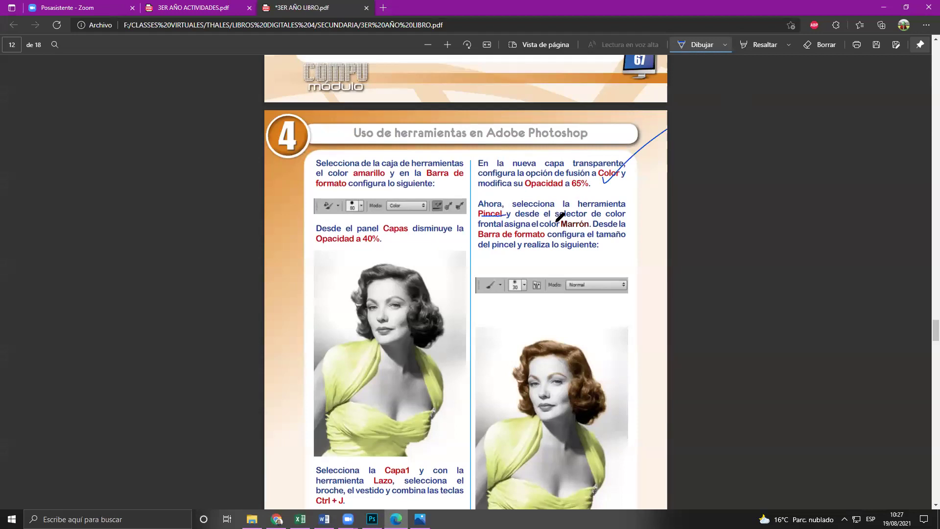
{"action": "left_click_drag", "start_coordinate": [561, 227], "coordinate": [589, 225]}
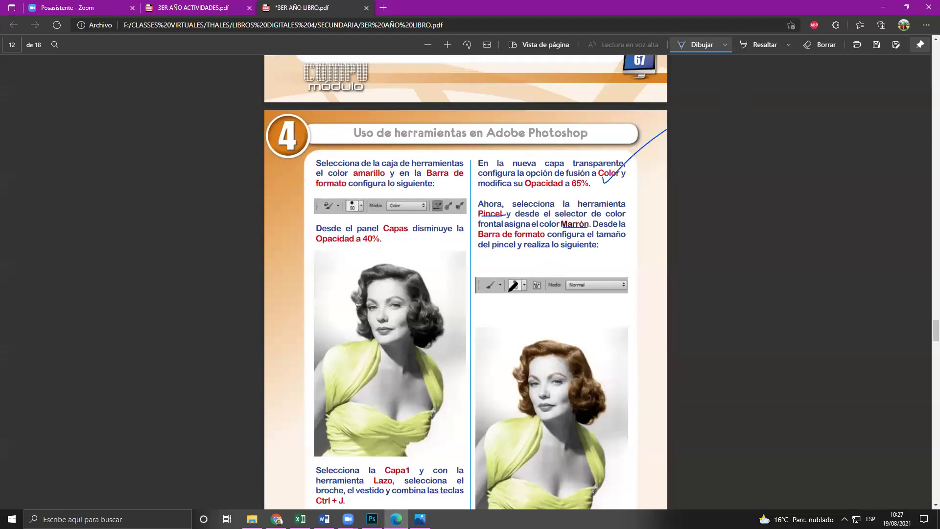
{"action": "left_click_drag", "start_coordinate": [499, 291], "coordinate": [522, 291]}
- Switch back to Photoshop, activate the Brush tool and set the foreground colour to dark brown 371502
{"action": "key", "text": "alt+Tab"}
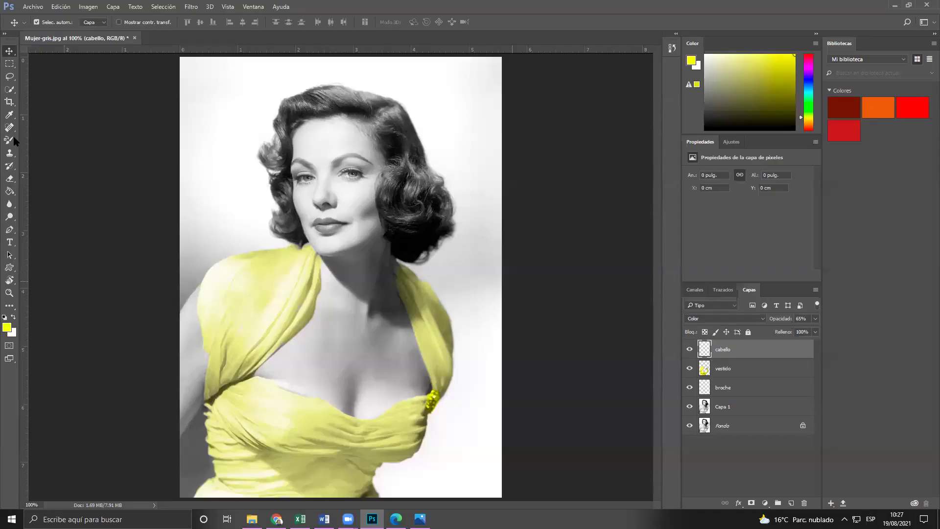
{"action": "left_click", "coordinate": [15, 141]}
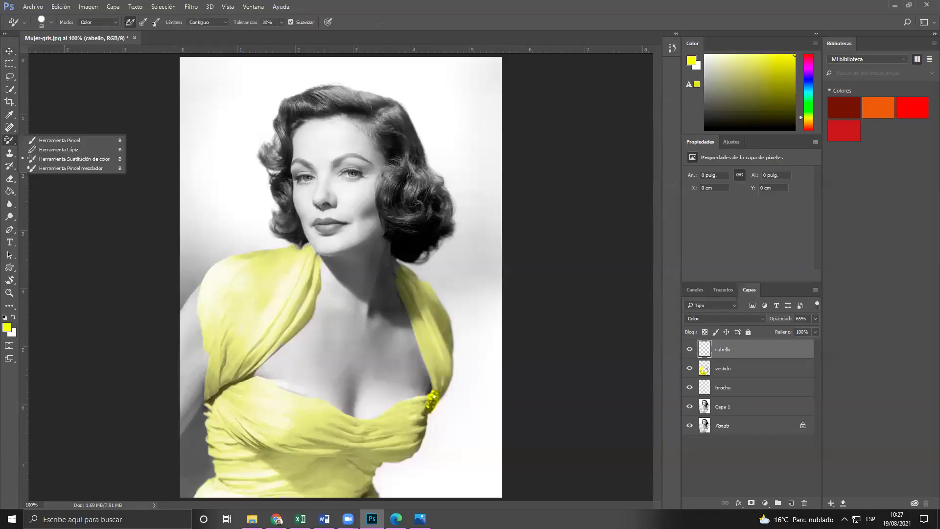
{"action": "mouse_move", "coordinate": [177, 201]}
{"action": "left_mouse_down"}
{"action": "mouse_move", "coordinate": [254, 185]}
{"action": "mouse_move", "coordinate": [202, 121]}
{"action": "mouse_move", "coordinate": [58, 126]}
{"action": "left_mouse_up"}
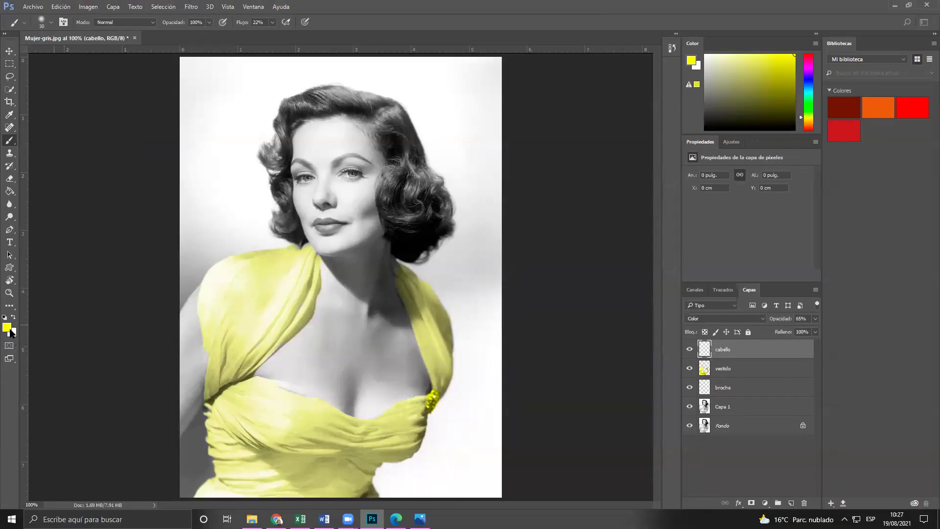
{"action": "left_click", "coordinate": [10, 329]}
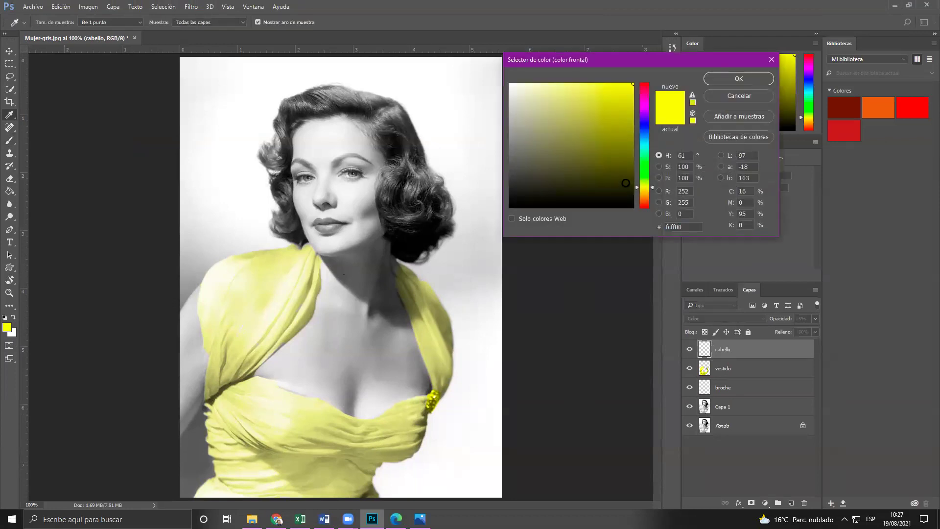
{"action": "type", "text": "3e1803"}
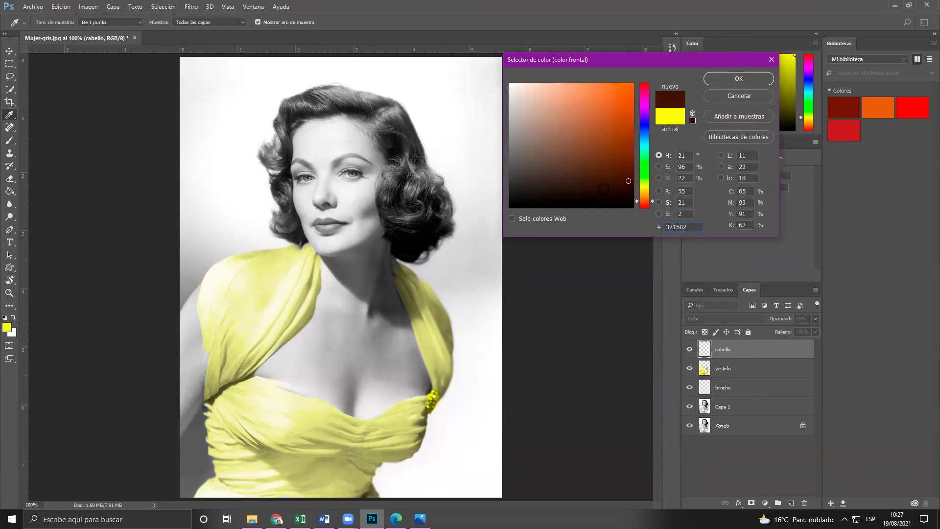
{"action": "key", "text": "Return"}
{"action": "key", "text": "b"}
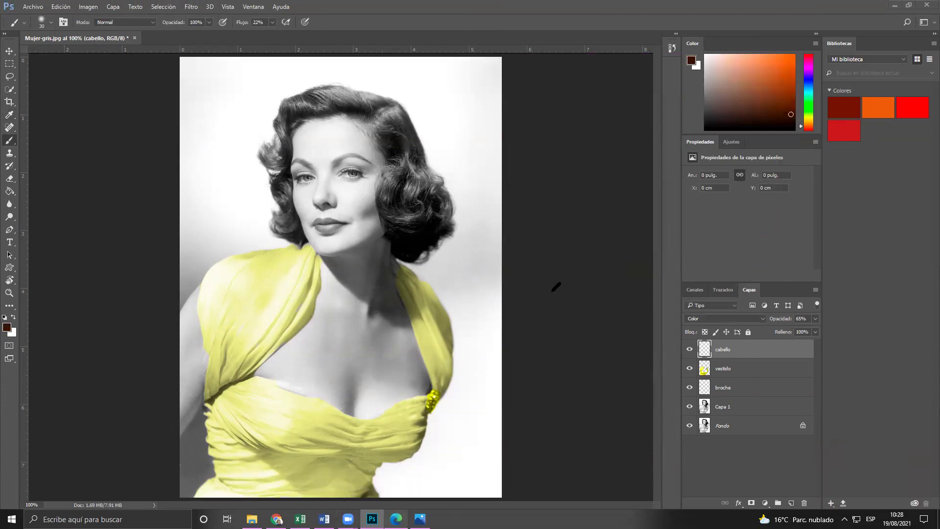
- Check the hair colour instruction in the textbook PDF, return to Photoshop and pick a brighter brown as the foreground colour
{"action": "key", "text": "alt+Tab"}
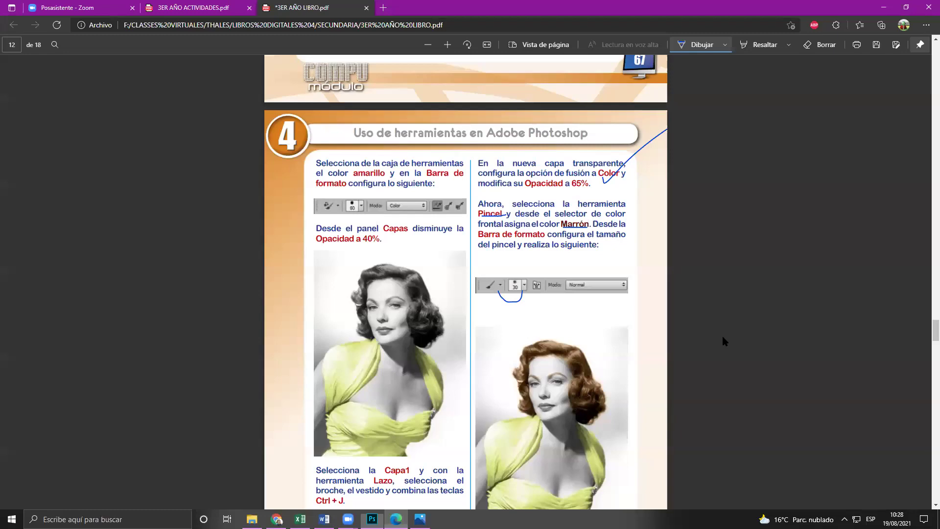
{"action": "scroll", "coordinate": [725, 341], "scroll_direction": "up", "scroll_amount": 8}
{"action": "key", "text": "alt+Tab"}
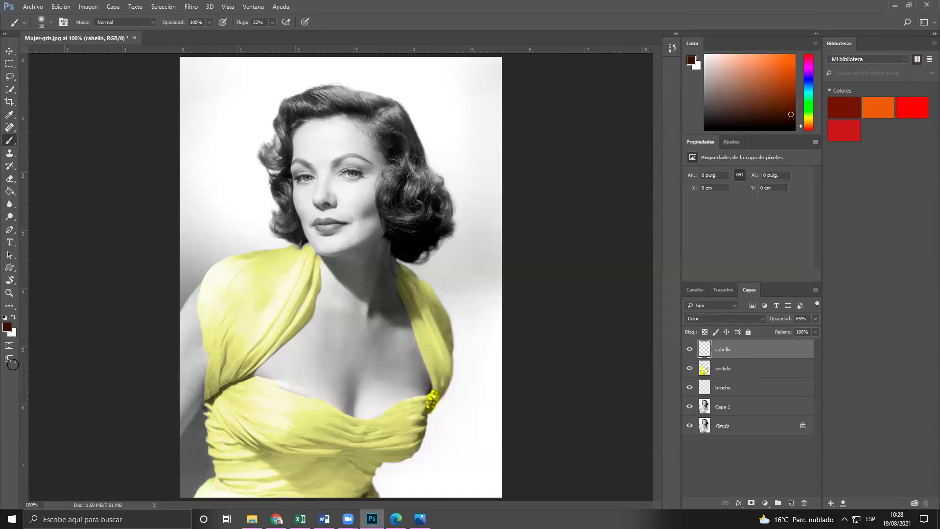
{"action": "left_click", "coordinate": [7, 327]}
{"action": "left_click", "coordinate": [630, 184]}
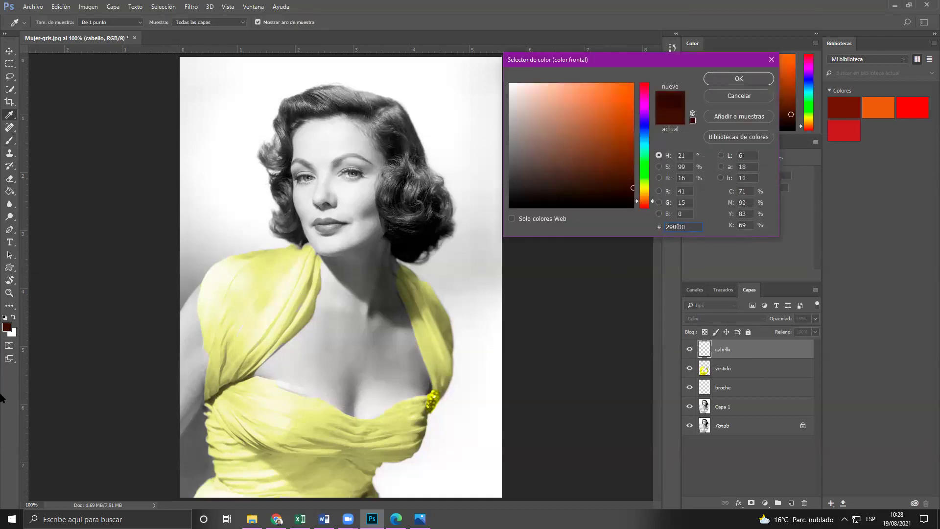
{"action": "key", "text": "Return"}
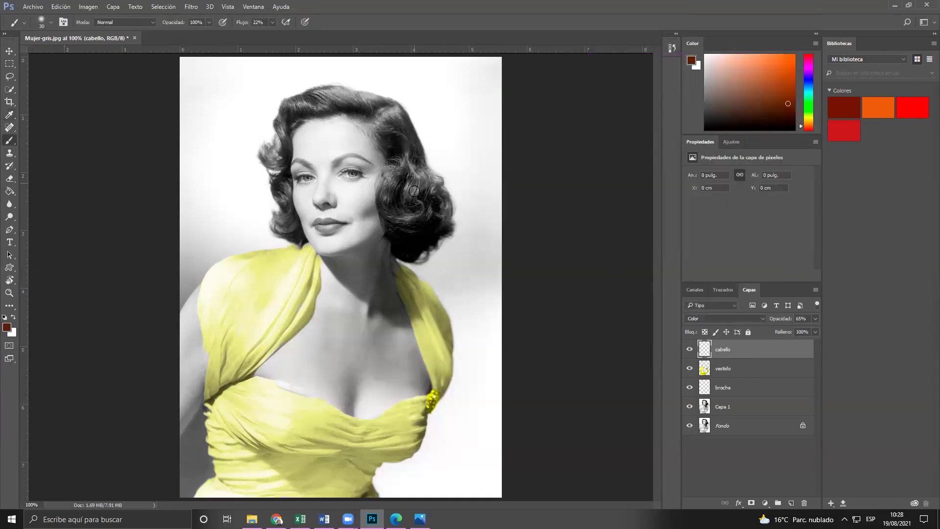
- Paint the woman's curls and the hair above her forehead brown on the cabello layer with the 30 px brush
{"action": "mouse_move", "coordinate": [408, 202]}
{"action": "left_mouse_down"}
{"action": "mouse_move", "coordinate": [397, 174]}
{"action": "mouse_move", "coordinate": [394, 192]}
{"action": "mouse_move", "coordinate": [400, 164]}
{"action": "mouse_move", "coordinate": [377, 122]}
{"action": "mouse_move", "coordinate": [326, 104]}
{"action": "mouse_move", "coordinate": [298, 106]}
{"action": "left_mouse_up"}
{"action": "mouse_move", "coordinate": [378, 114]}
{"action": "left_mouse_down"}
{"action": "mouse_move", "coordinate": [316, 95]}
{"action": "mouse_move", "coordinate": [385, 109]}
{"action": "mouse_move", "coordinate": [341, 90]}
{"action": "mouse_move", "coordinate": [293, 100]}
{"action": "mouse_move", "coordinate": [286, 156]}
{"action": "mouse_move", "coordinate": [279, 123]}
{"action": "mouse_move", "coordinate": [285, 109]}
{"action": "mouse_move", "coordinate": [287, 132]}
{"action": "mouse_move", "coordinate": [290, 106]}
{"action": "mouse_move", "coordinate": [282, 163]}
{"action": "mouse_move", "coordinate": [266, 145]}
{"action": "mouse_move", "coordinate": [294, 212]}
{"action": "left_mouse_up"}
{"action": "mouse_move", "coordinate": [397, 182]}
{"action": "left_mouse_down"}
{"action": "mouse_move", "coordinate": [424, 215]}
{"action": "mouse_move", "coordinate": [433, 191]}
{"action": "mouse_move", "coordinate": [408, 180]}
{"action": "mouse_move", "coordinate": [409, 270]}
{"action": "left_mouse_up"}
{"action": "scroll", "coordinate": [352, 156], "scroll_direction": "up", "scroll_amount": 2}
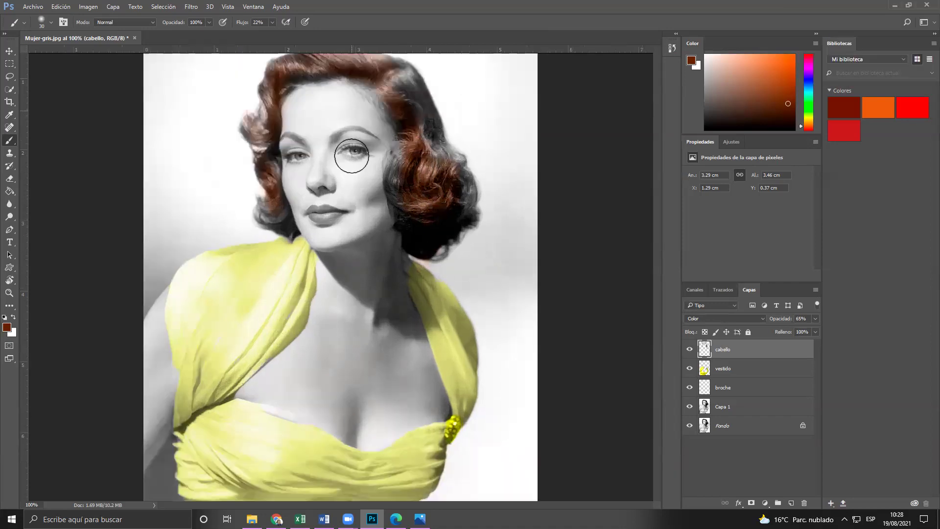
{"action": "scroll", "coordinate": [352, 155], "scroll_direction": "up", "scroll_amount": 1}
{"action": "key", "text": "ctrl+plus"}
{"action": "key", "text": "ctrl+plus"}
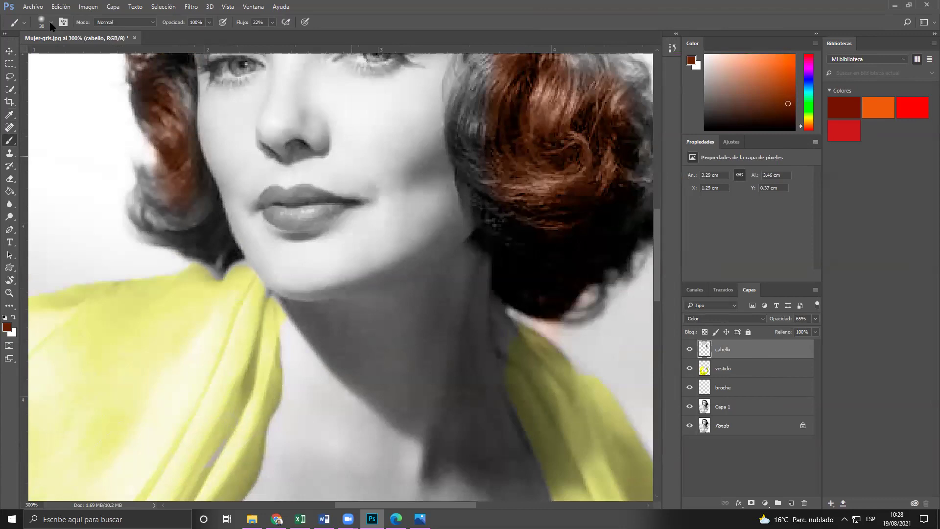
{"action": "scroll", "coordinate": [63, 59], "scroll_direction": "up", "scroll_amount": 3}
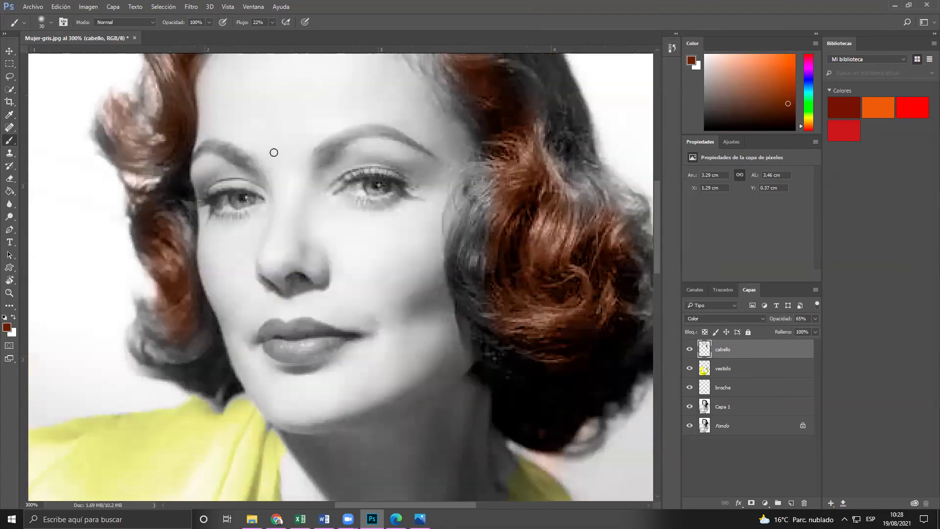
{"action": "mouse_move", "coordinate": [322, 151]}
{"action": "left_mouse_down"}
{"action": "mouse_move", "coordinate": [364, 134]}
{"action": "mouse_move", "coordinate": [324, 152]}
{"action": "mouse_move", "coordinate": [341, 136]}
{"action": "mouse_move", "coordinate": [388, 128]}
{"action": "mouse_move", "coordinate": [436, 154]}
{"action": "left_mouse_up"}
{"action": "scroll", "coordinate": [279, 194], "scroll_direction": "down", "scroll_amount": 4}
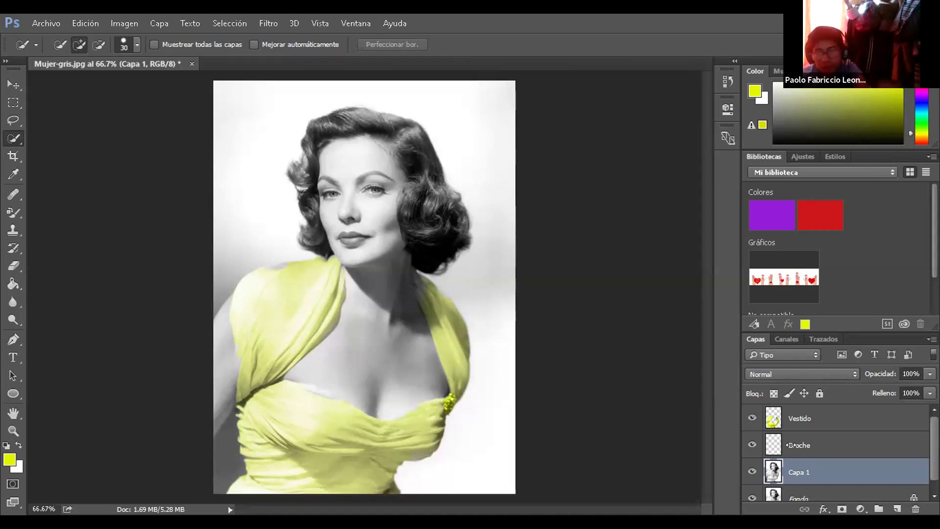
- Create a new transparent layer, place it above Vestido and rename it Cabello
{"action": "left_click", "coordinate": [890, 508]}
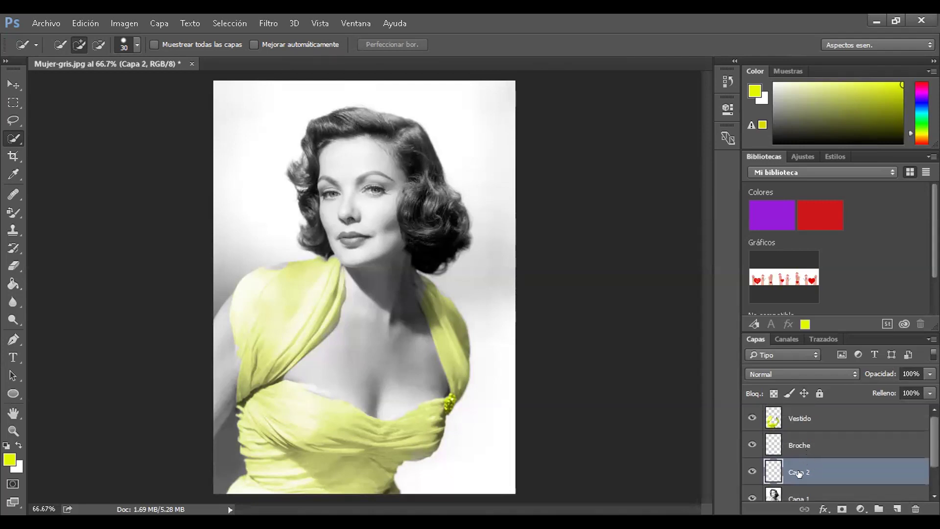
{"action": "left_click_drag", "start_coordinate": [799, 470], "coordinate": [817, 410]}
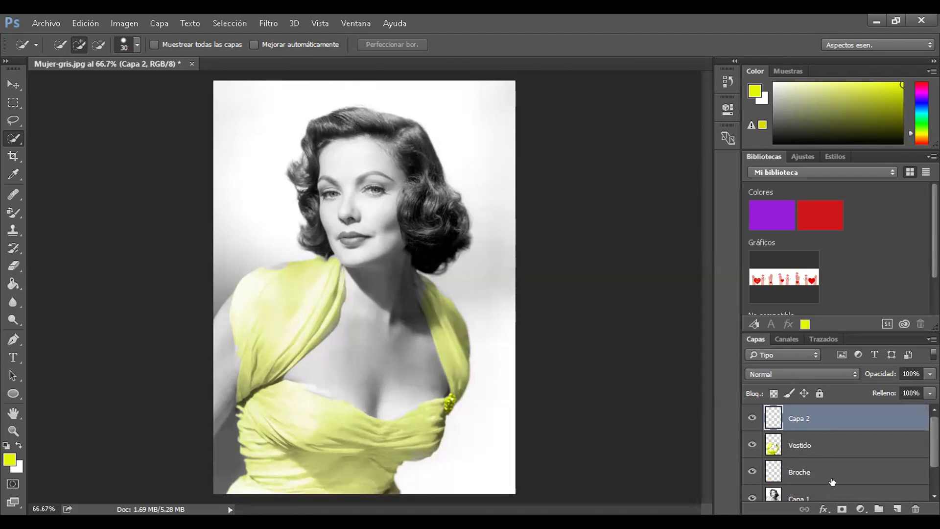
{"action": "double_click", "coordinate": [800, 418]}
{"action": "key", "text": "BackSpace"}
{"action": "type", "text": "Cabello"}
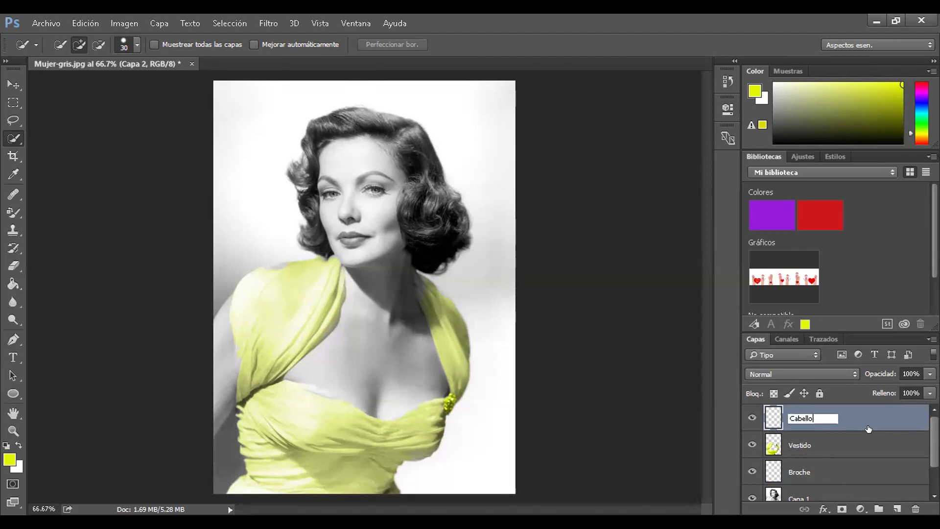
{"action": "key", "text": "Return"}
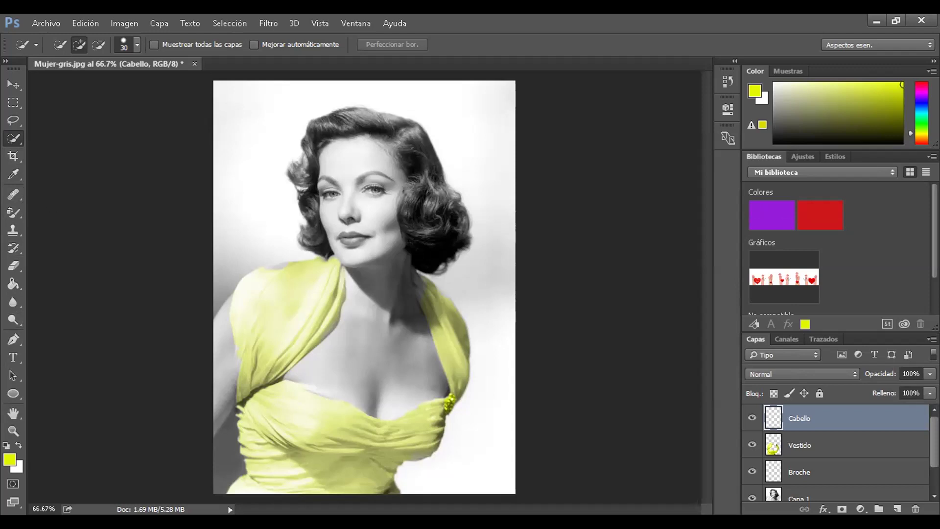
- Set the Cabello layer's opacity to 65% and its blend mode to Color
{"action": "left_click", "coordinate": [930, 373]}
{"action": "left_click_drag", "start_coordinate": [930, 391], "coordinate": [906, 390]}
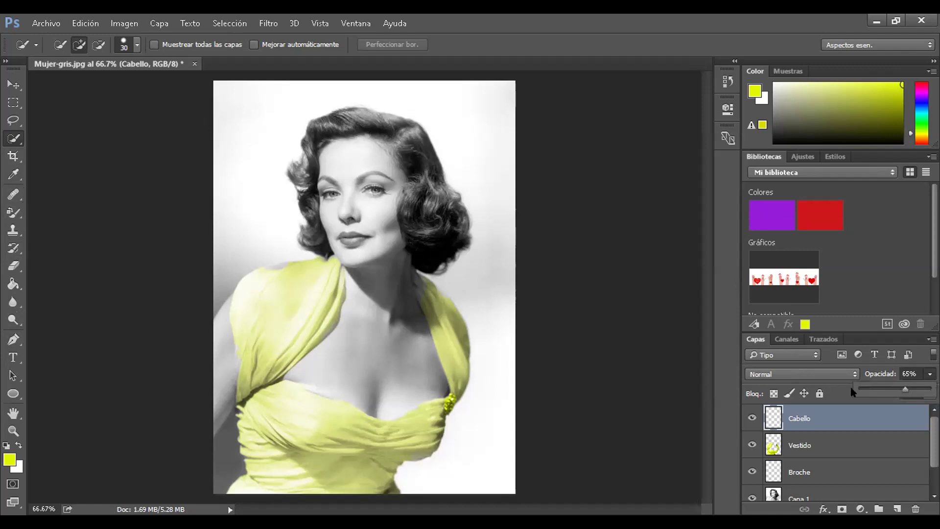
{"action": "left_click", "coordinate": [794, 373]}
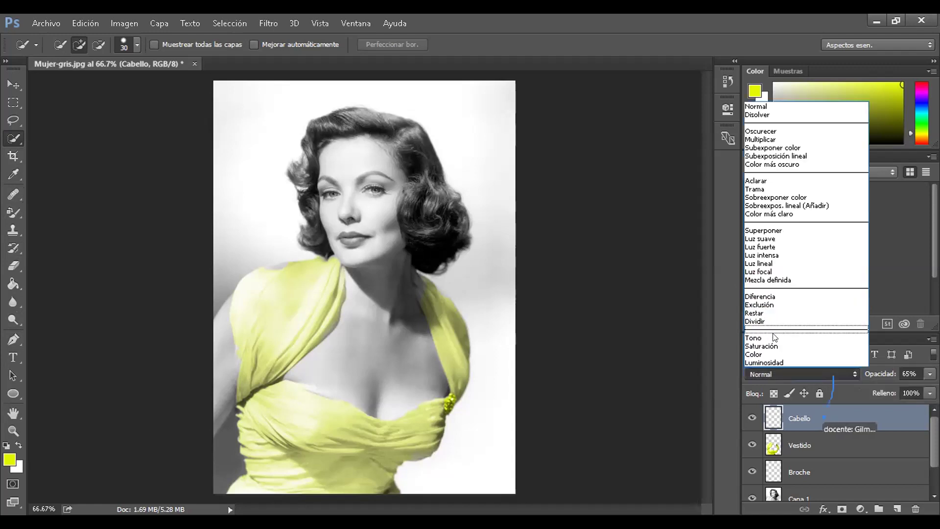
{"action": "left_click", "coordinate": [774, 350]}
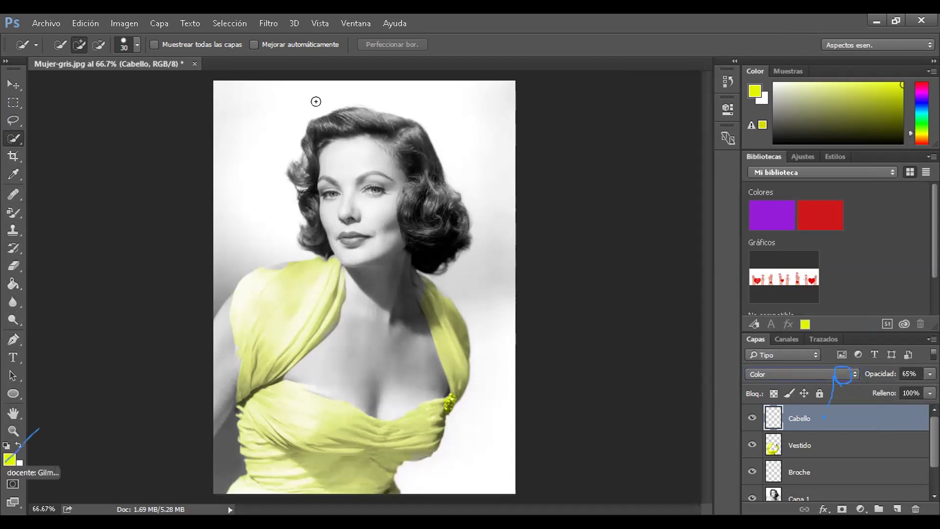
- Set the foreground colour to brown #8D4925
{"action": "left_click", "coordinate": [9, 458]}
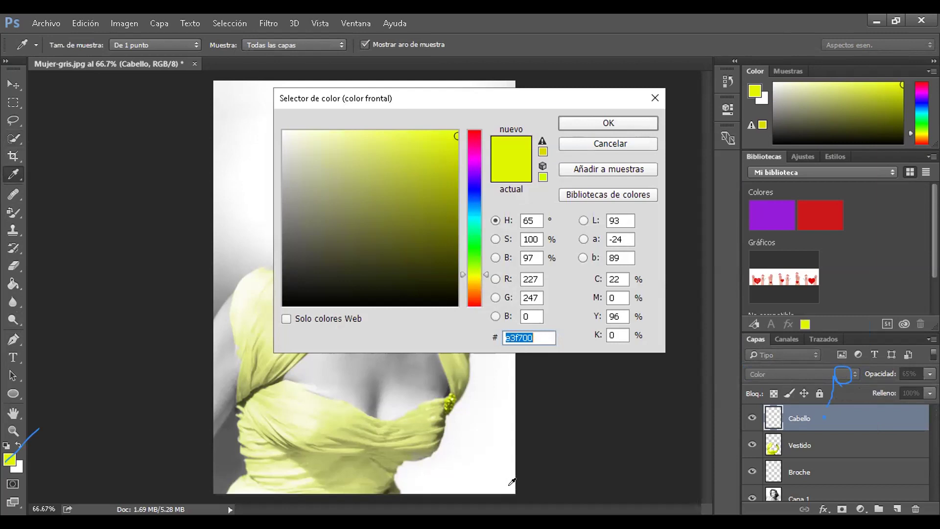
{"action": "left_click", "coordinate": [840, 375]}
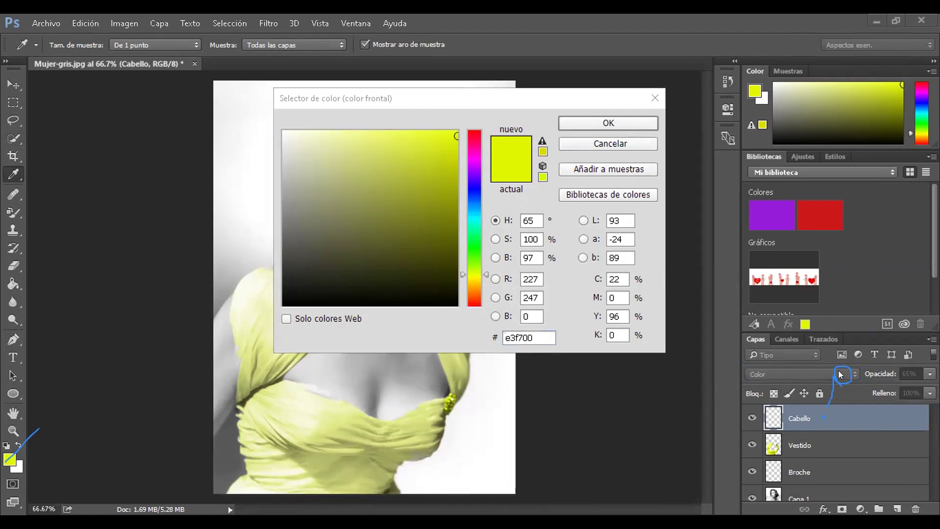
{"action": "left_click_drag", "start_coordinate": [563, 319], "coordinate": [547, 346]}
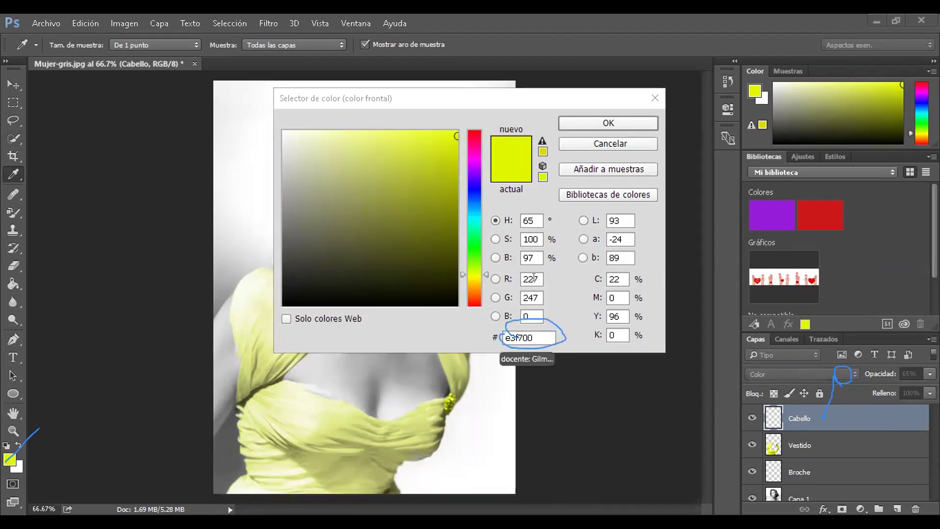
{"action": "double_click", "coordinate": [527, 338]}
{"action": "type", "text": "#8D4925"}
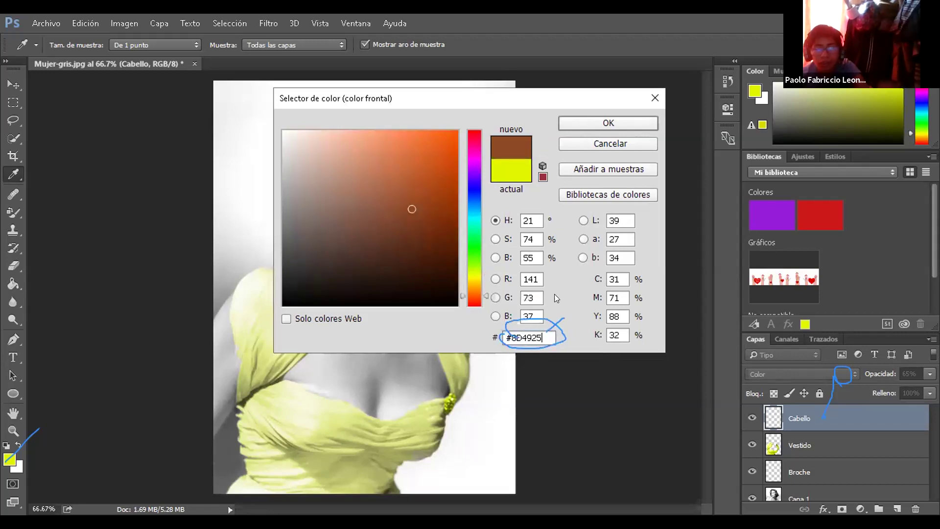
{"action": "left_click", "coordinate": [610, 126]}
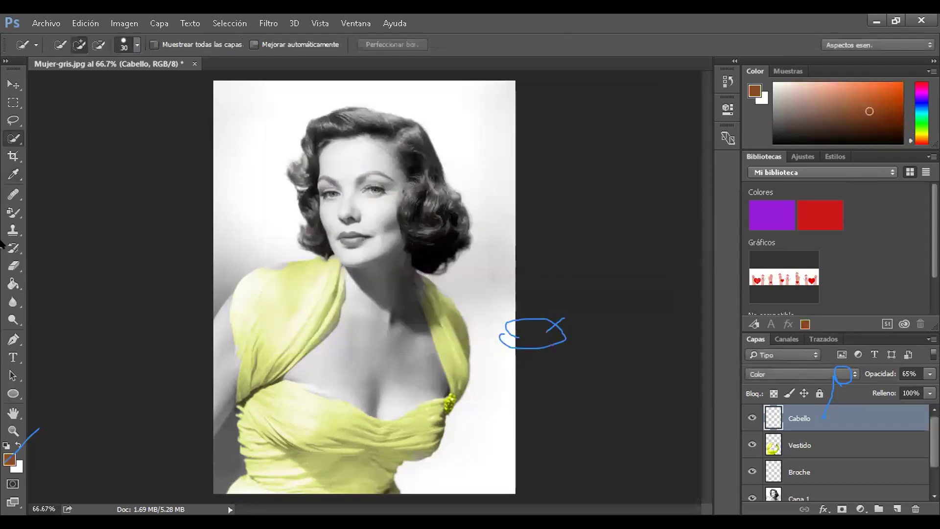
- Switch to the Brush tool at size 30 and paint over the large curls beside the cheek on the Cabello layer
{"action": "left_click", "coordinate": [9, 212]}
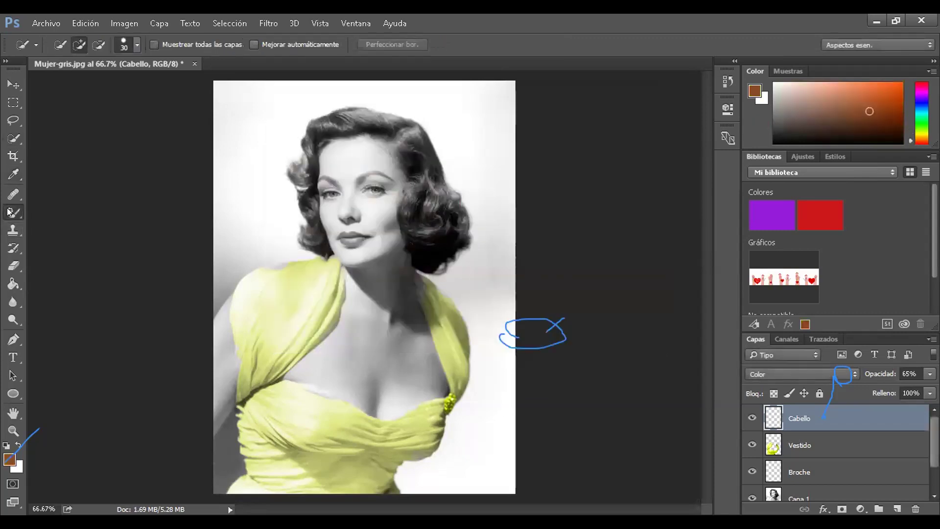
{"action": "left_click_drag", "start_coordinate": [10, 212], "coordinate": [79, 211]}
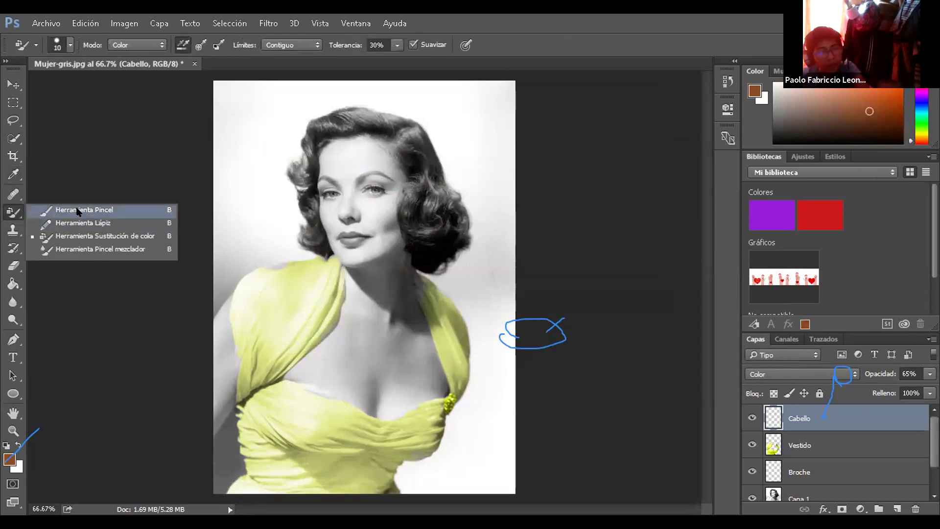
{"action": "left_click", "coordinate": [78, 212]}
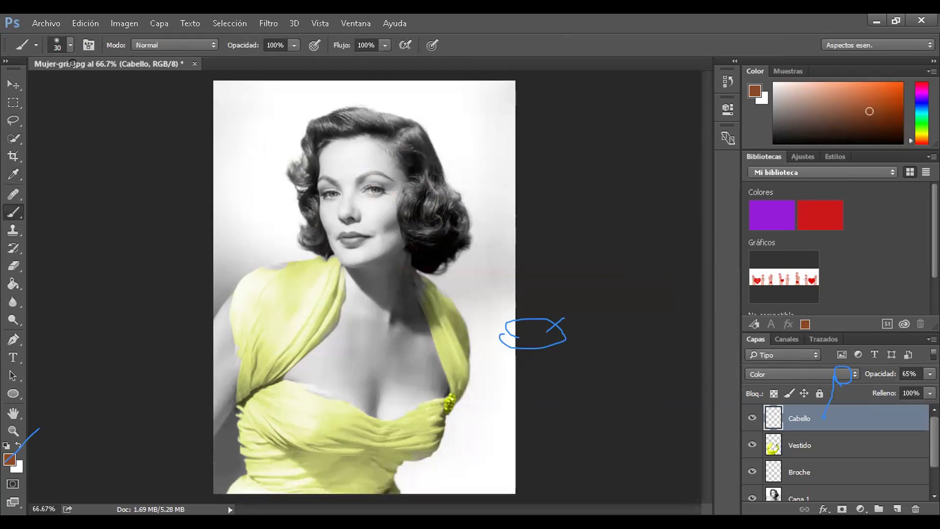
{"action": "mouse_move", "coordinate": [424, 216]}
{"action": "left_mouse_down"}
{"action": "mouse_move", "coordinate": [406, 201]}
{"action": "mouse_move", "coordinate": [403, 187]}
{"action": "mouse_move", "coordinate": [405, 233]}
{"action": "left_mouse_up"}
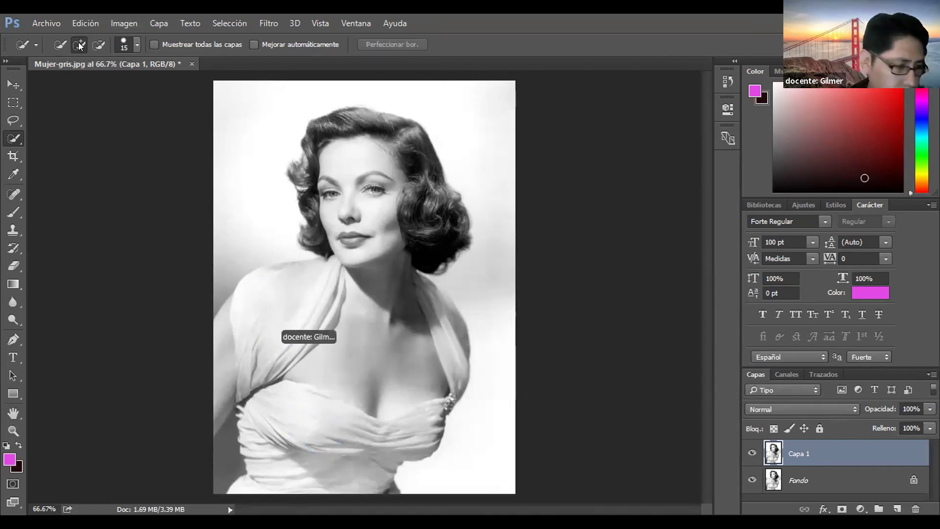
- Quick-select the dress on Capa 1 with a size 15 brush and subtract the neck and chest skin from the selection
{"action": "left_click", "coordinate": [289, 281]}
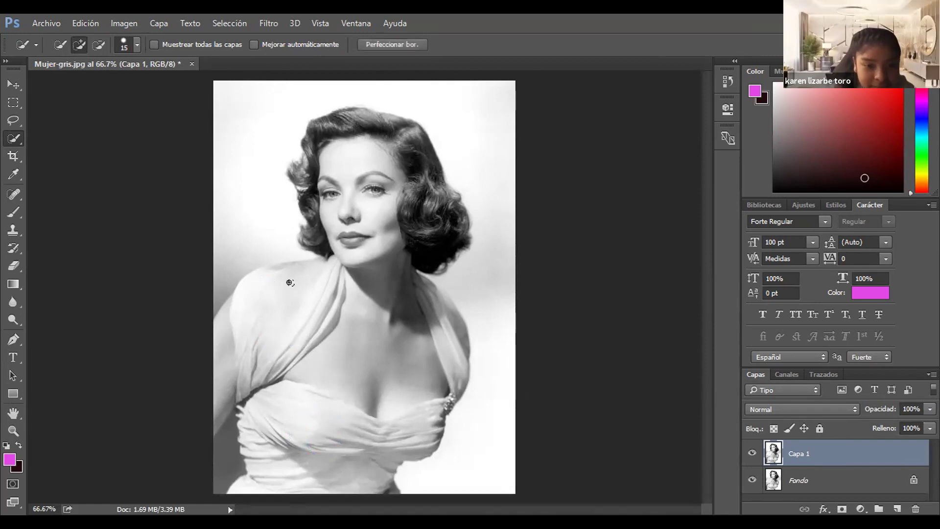
{"action": "left_click_drag", "start_coordinate": [283, 294], "coordinate": [283, 336]}
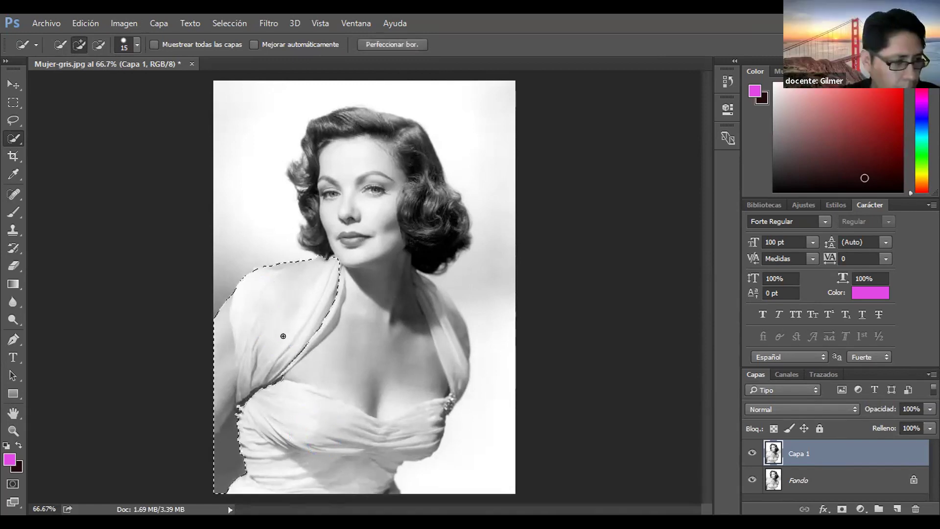
{"action": "mouse_move", "coordinate": [307, 428]}
{"action": "left_mouse_down"}
{"action": "mouse_move", "coordinate": [316, 427]}
{"action": "mouse_move", "coordinate": [294, 442]}
{"action": "mouse_move", "coordinate": [284, 431]}
{"action": "mouse_move", "coordinate": [381, 446]}
{"action": "mouse_move", "coordinate": [421, 441]}
{"action": "mouse_move", "coordinate": [413, 425]}
{"action": "mouse_move", "coordinate": [431, 401]}
{"action": "mouse_move", "coordinate": [421, 337]}
{"action": "mouse_move", "coordinate": [451, 372]}
{"action": "mouse_move", "coordinate": [443, 306]}
{"action": "mouse_move", "coordinate": [416, 284]}
{"action": "mouse_move", "coordinate": [424, 275]}
{"action": "mouse_move", "coordinate": [249, 434]}
{"action": "left_mouse_up"}
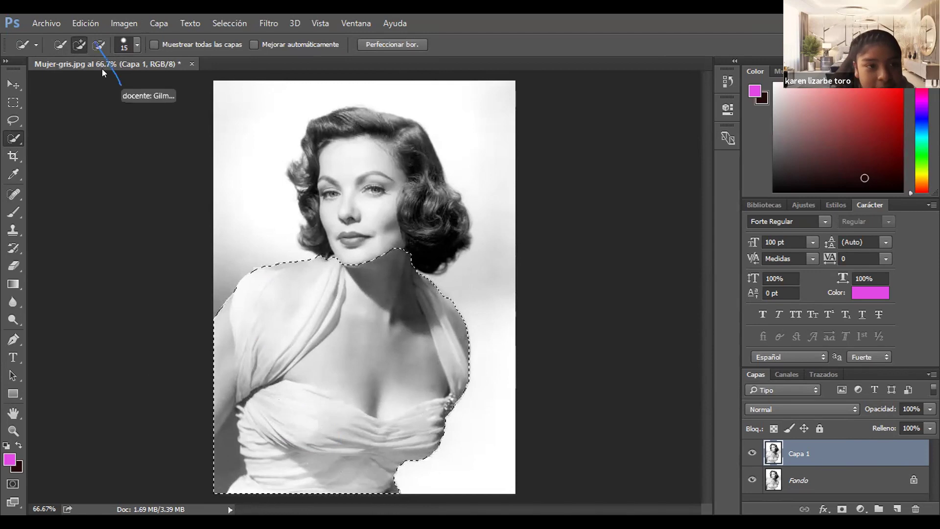
{"action": "left_click", "coordinate": [100, 47]}
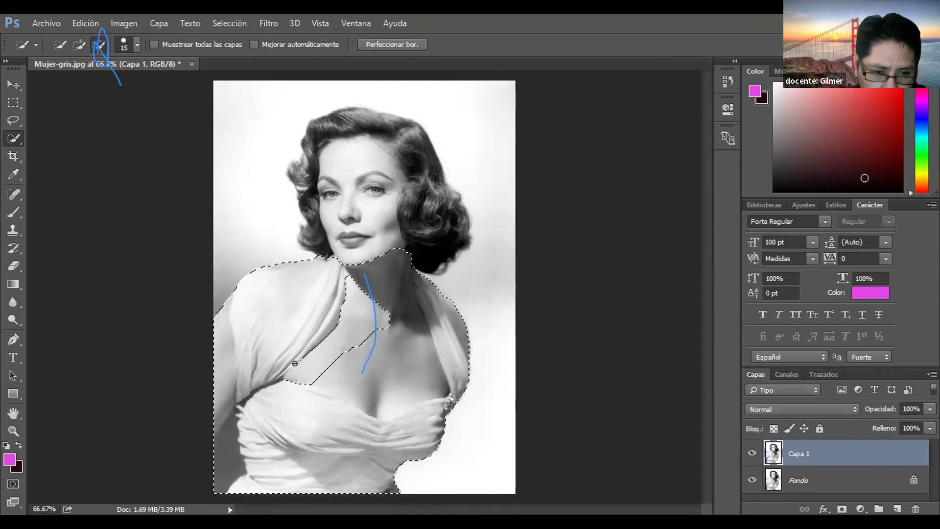
- Subtract the neck, chest and arm skin from the quick selection so that only the dress stays selected
{"action": "mouse_move", "coordinate": [304, 371]}
{"action": "left_mouse_down"}
{"action": "mouse_move", "coordinate": [334, 364]}
{"action": "mouse_move", "coordinate": [384, 382]}
{"action": "left_mouse_up"}
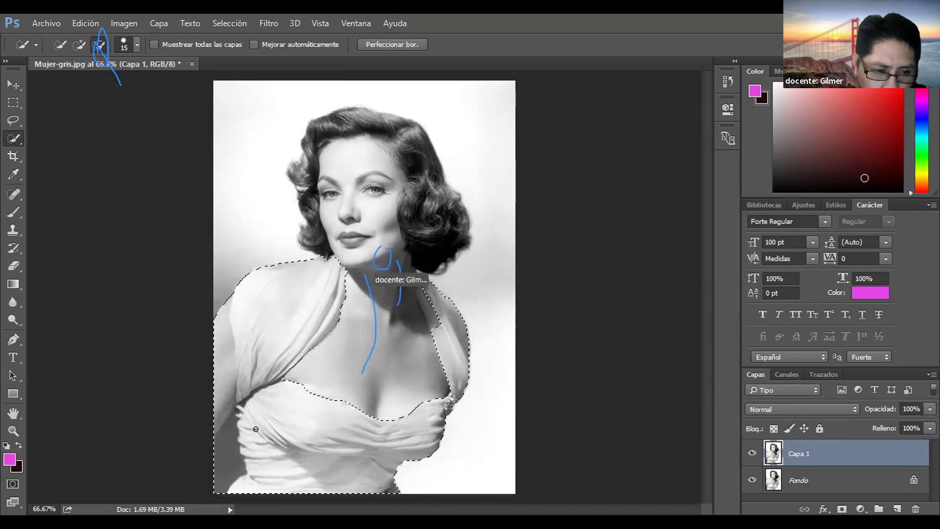
{"action": "left_click", "coordinate": [226, 435]}
{"action": "left_click_drag", "start_coordinate": [219, 313], "coordinate": [214, 363]}
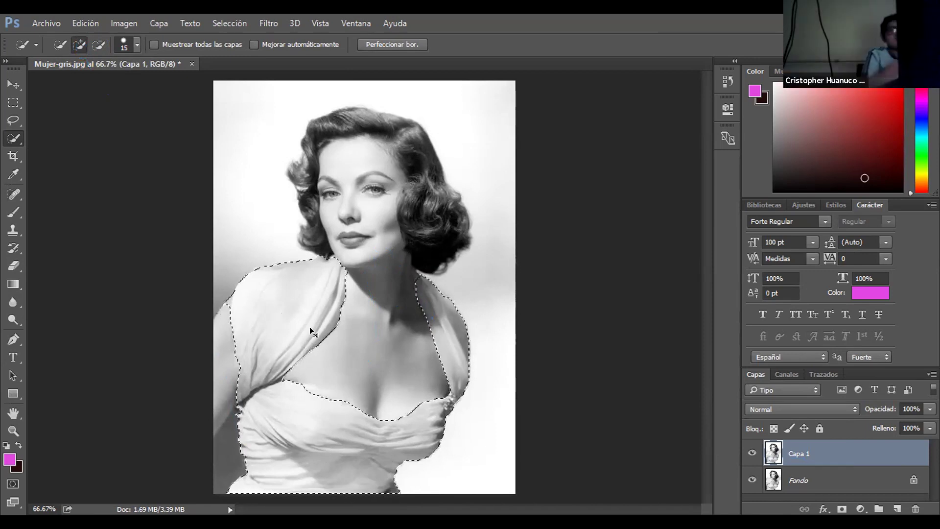
- Copy the selected dress to a new layer and rename that layer vestido
{"action": "key", "text": "ctrl+j"}
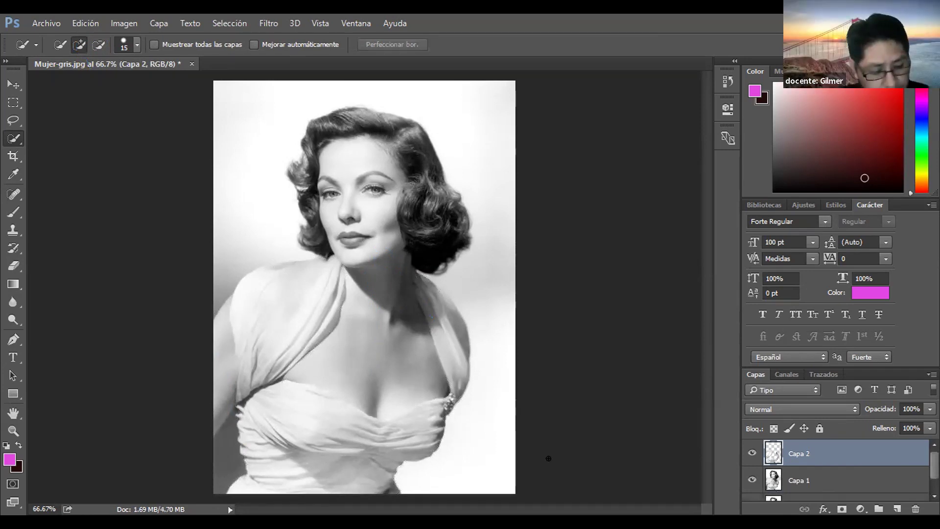
{"action": "double_click", "coordinate": [799, 453]}
{"action": "type", "text": "vest"}
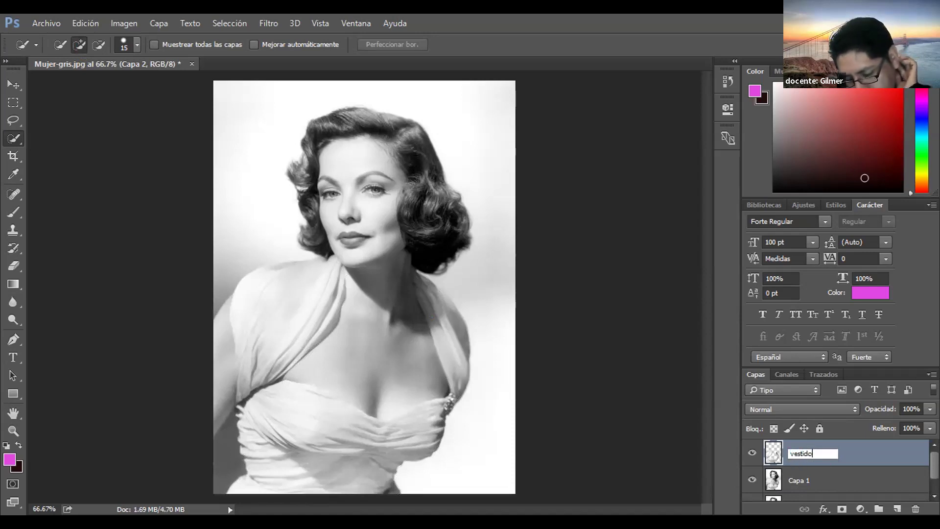
{"action": "type", "text": "ido"}
{"action": "key", "text": "Return"}
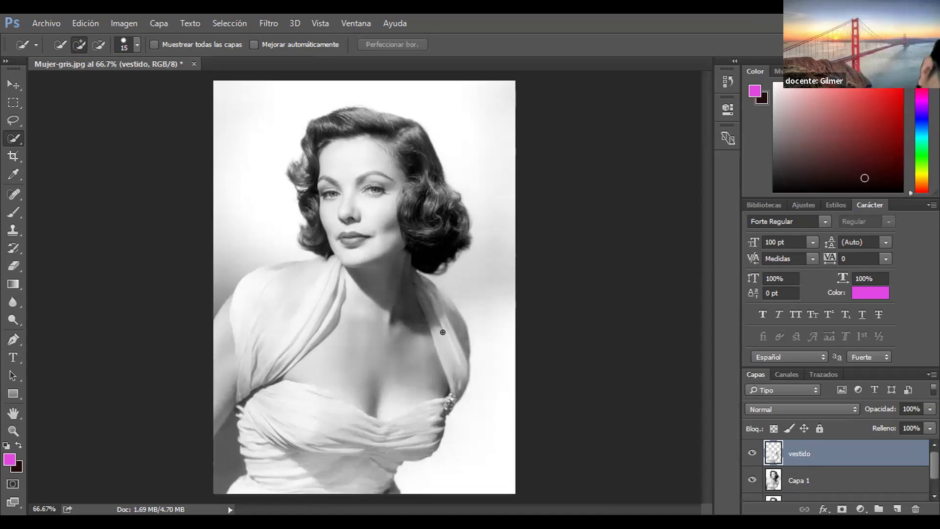
- Load the vestido layer's outline as a selection and activate the Mixer Brush tool
{"action": "left_click", "coordinate": [772, 453], "text": "ctrl"}
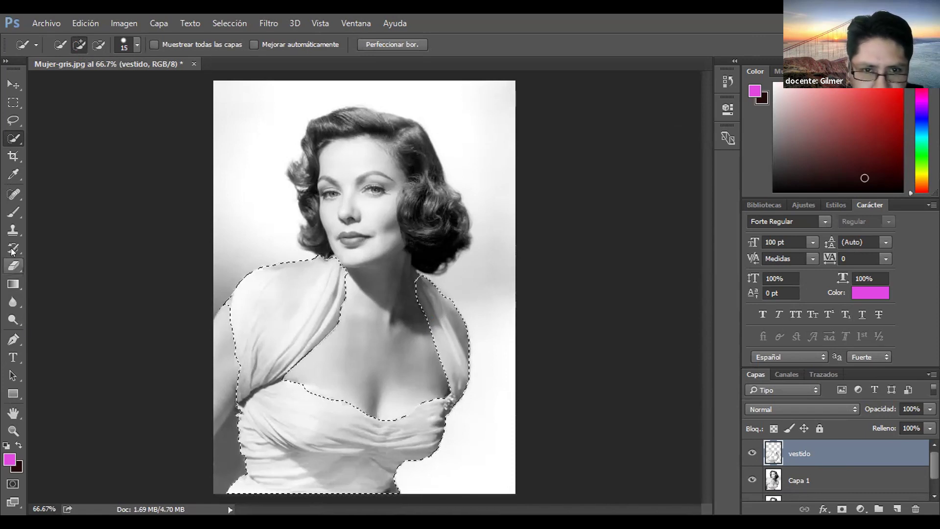
{"action": "left_click", "coordinate": [15, 211]}
{"action": "mouse_move", "coordinate": [15, 211]}
{"action": "left_mouse_down"}
{"action": "mouse_move", "coordinate": [33, 252]}
{"action": "mouse_move", "coordinate": [83, 256]}
{"action": "mouse_move", "coordinate": [86, 248]}
{"action": "left_mouse_up"}
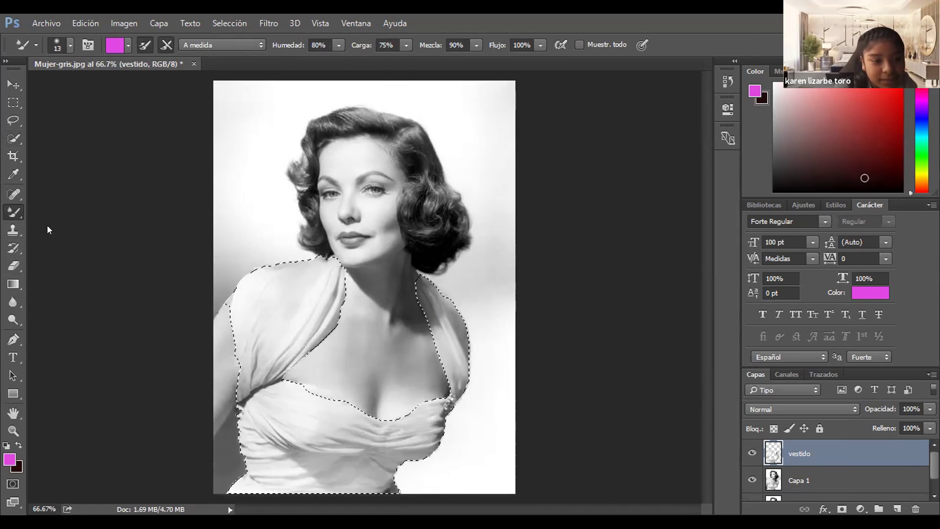
{"action": "right_click", "coordinate": [13, 212]}
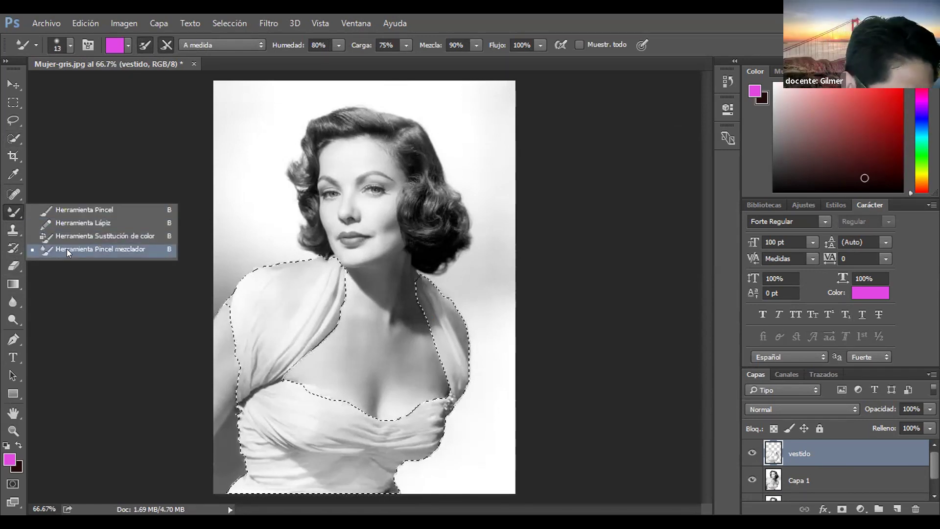
{"action": "left_click", "coordinate": [66, 249]}
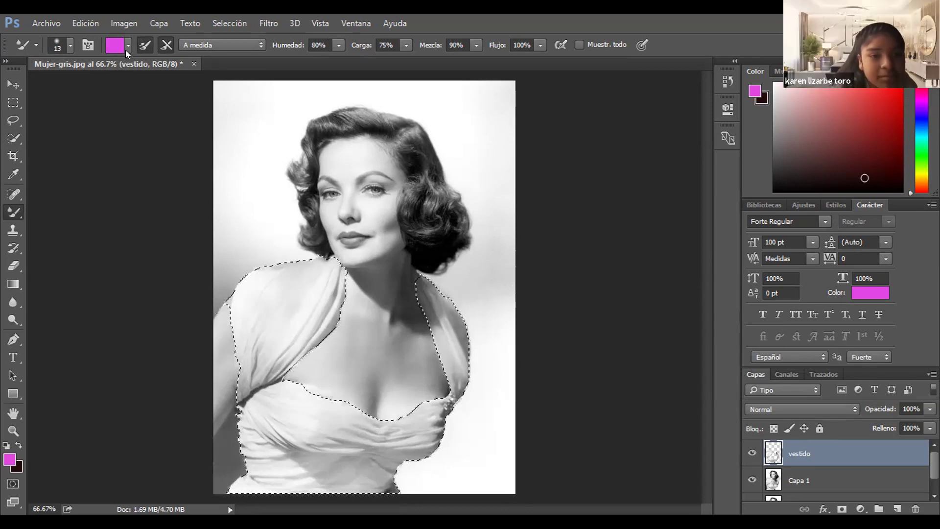
- Change the background color to bright yellow and swap it into the foreground
{"action": "mouse_move", "coordinate": [920, 164]}
{"action": "left_mouse_down"}
{"action": "mouse_move", "coordinate": [920, 154]}
{"action": "mouse_move", "coordinate": [920, 176]}
{"action": "left_mouse_up"}
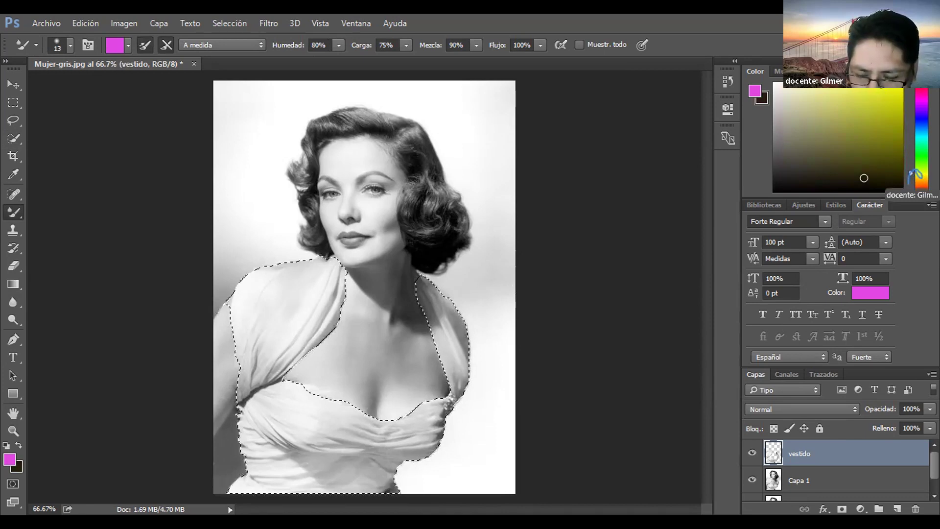
{"action": "left_click", "coordinate": [876, 91]}
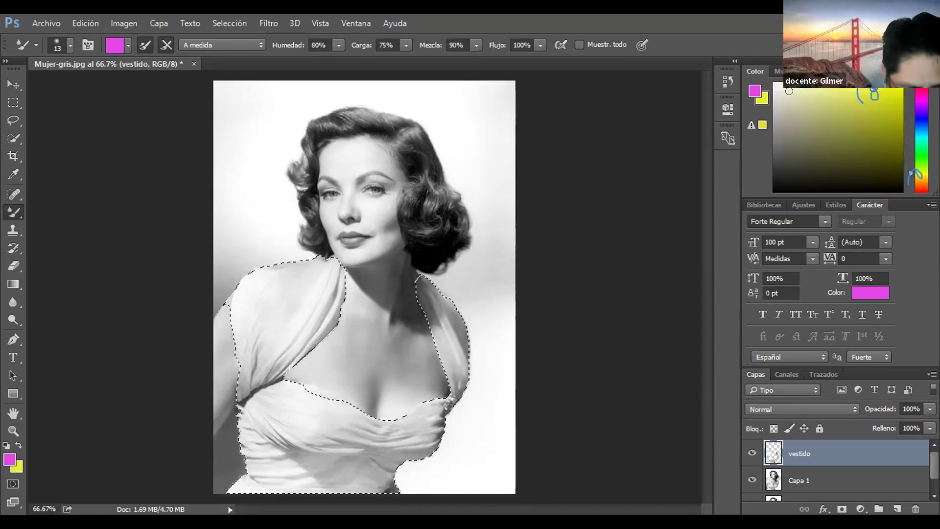
{"action": "left_click", "coordinate": [17, 445]}
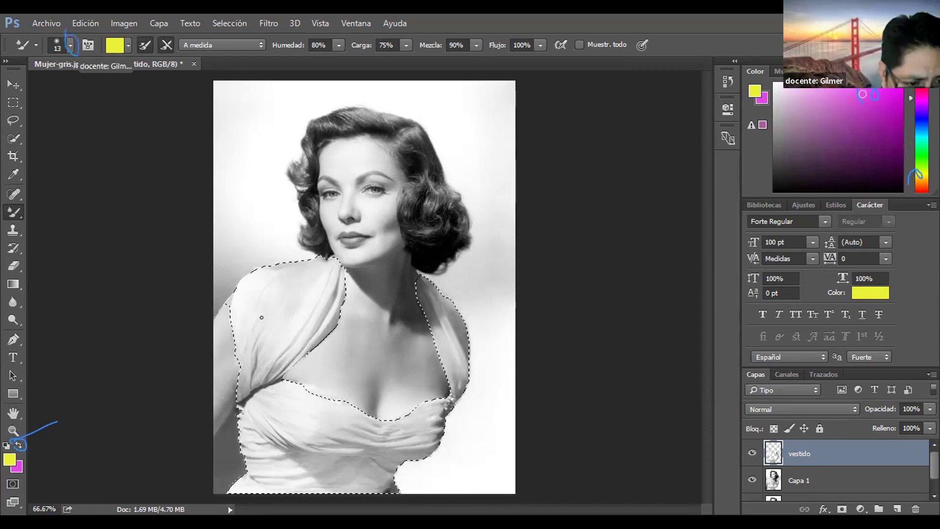
- Set the Mixer Brush size to 80 and paint yellow strokes over the dress's shoulder drape and bodice
{"action": "left_click", "coordinate": [71, 45]}
{"action": "type", "text": "80"}
{"action": "key", "text": "Return"}
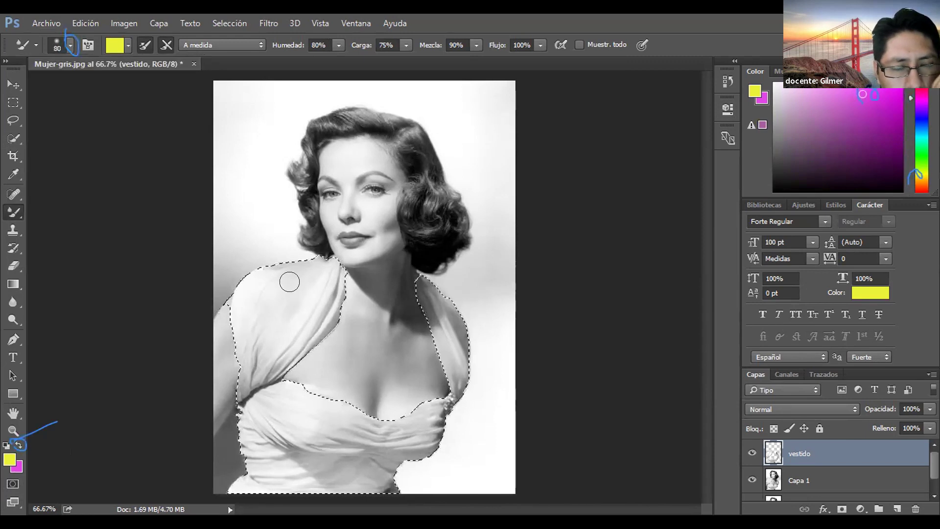
{"action": "mouse_move", "coordinate": [275, 302]}
{"action": "left_mouse_down"}
{"action": "mouse_move", "coordinate": [269, 334]}
{"action": "mouse_move", "coordinate": [290, 268]}
{"action": "mouse_move", "coordinate": [265, 291]}
{"action": "mouse_move", "coordinate": [310, 326]}
{"action": "mouse_move", "coordinate": [281, 280]}
{"action": "mouse_move", "coordinate": [280, 323]}
{"action": "mouse_move", "coordinate": [246, 392]}
{"action": "mouse_move", "coordinate": [273, 411]}
{"action": "left_mouse_up"}
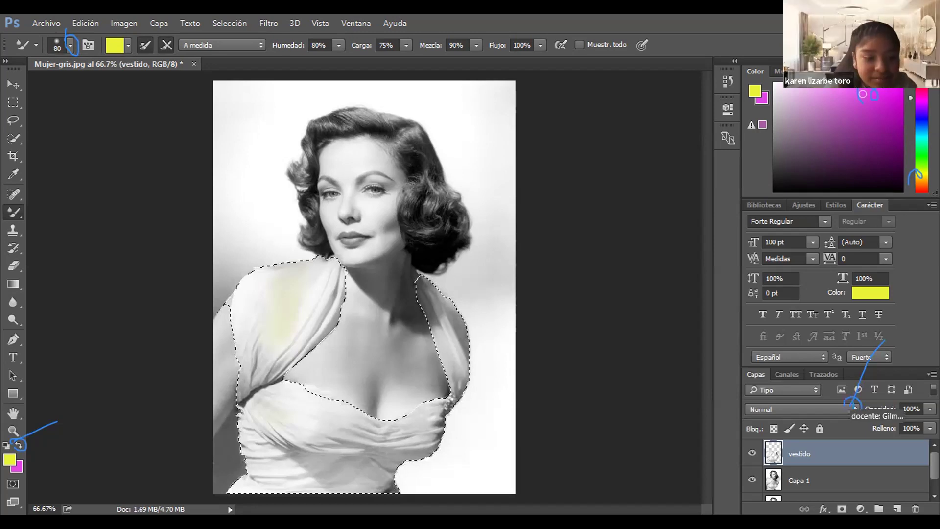
- Set the vestido layer's blend mode to Color
{"action": "key", "text": "ctrl+d"}
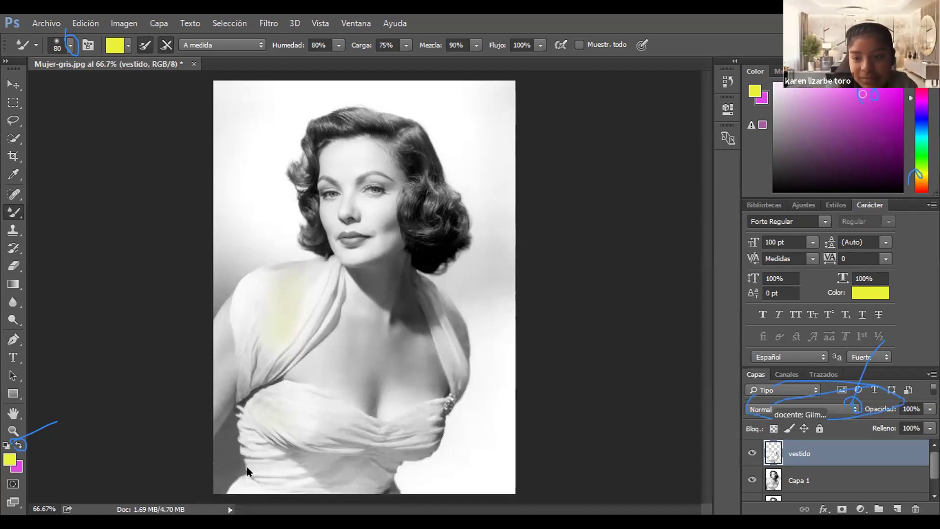
{"action": "left_click", "coordinate": [850, 409]}
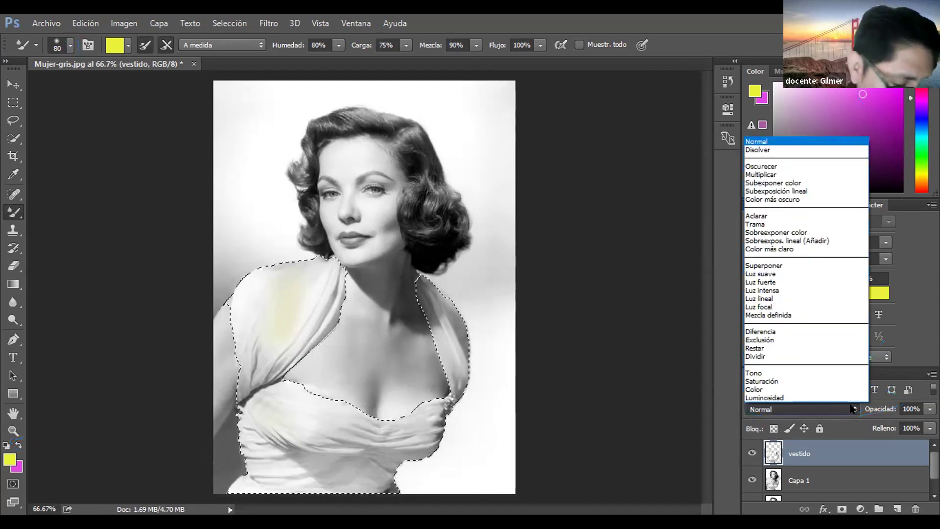
{"action": "left_click", "coordinate": [826, 389]}
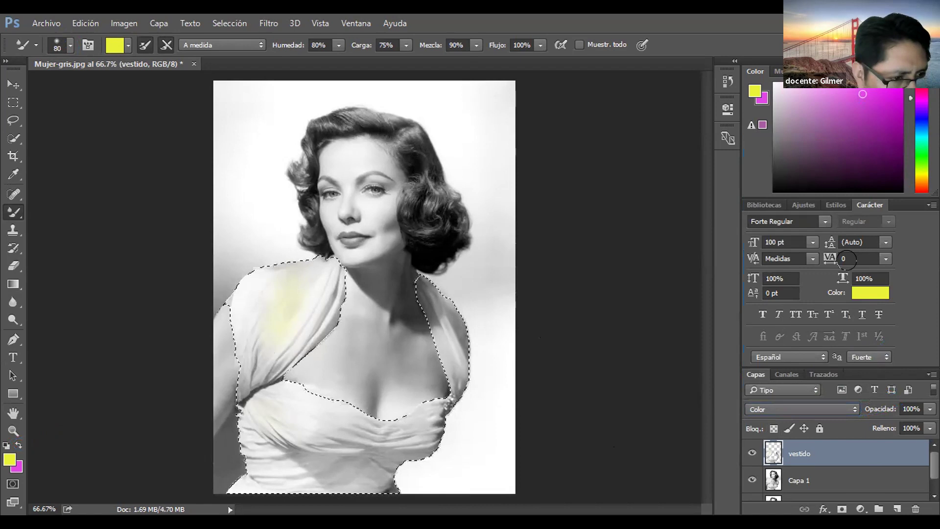
- Paint the entire dress yellow using the Color Replacement tool at size 80, and lower the vestido layer's opacity to 40%
{"action": "right_click", "coordinate": [13, 216]}
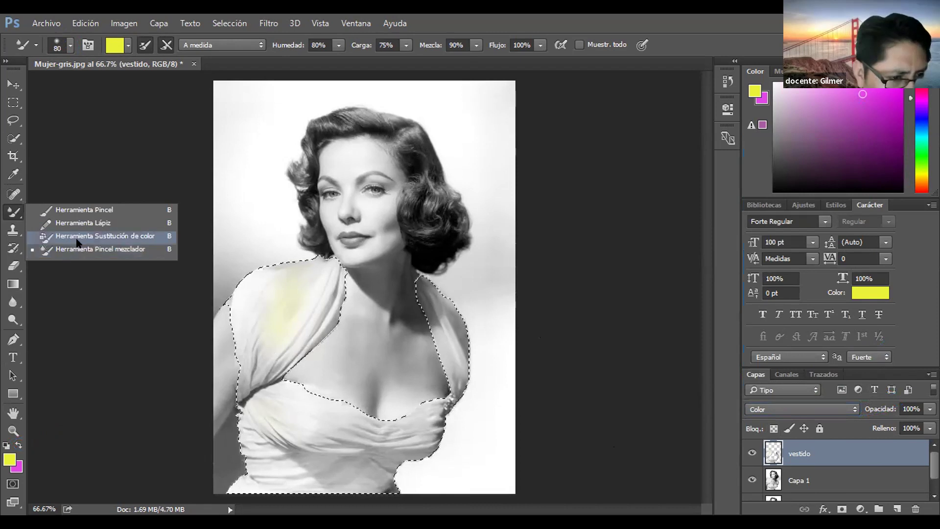
{"action": "left_click", "coordinate": [98, 236]}
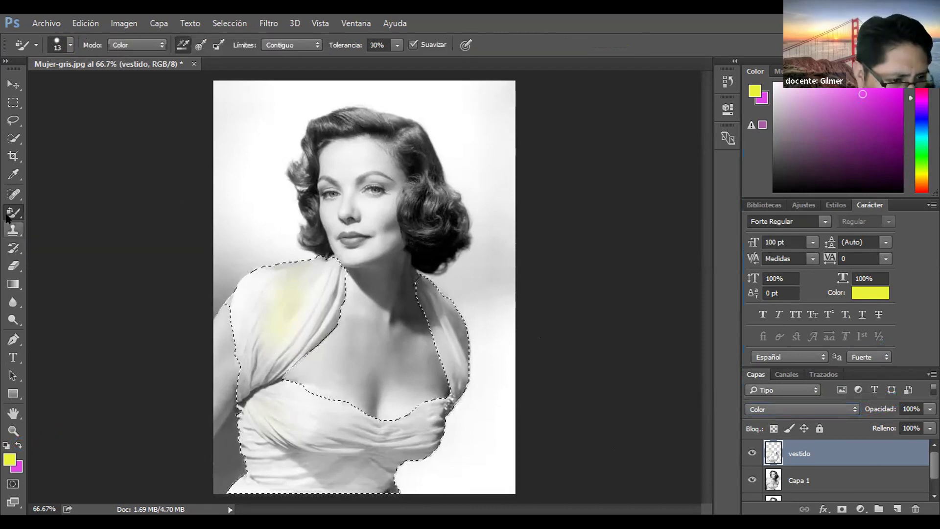
{"action": "left_click", "coordinate": [71, 46]}
{"action": "type", "text": "80"}
{"action": "key", "text": "Return"}
{"action": "mouse_move", "coordinate": [300, 289]}
{"action": "left_mouse_down"}
{"action": "mouse_move", "coordinate": [281, 306]}
{"action": "mouse_move", "coordinate": [304, 273]}
{"action": "mouse_move", "coordinate": [270, 325]}
{"action": "mouse_move", "coordinate": [250, 289]}
{"action": "mouse_move", "coordinate": [242, 296]}
{"action": "mouse_move", "coordinate": [245, 323]}
{"action": "mouse_move", "coordinate": [256, 292]}
{"action": "mouse_move", "coordinate": [313, 260]}
{"action": "mouse_move", "coordinate": [347, 270]}
{"action": "mouse_move", "coordinate": [347, 293]}
{"action": "mouse_move", "coordinate": [226, 372]}
{"action": "mouse_move", "coordinate": [279, 319]}
{"action": "mouse_move", "coordinate": [288, 374]}
{"action": "mouse_move", "coordinate": [278, 428]}
{"action": "mouse_move", "coordinate": [235, 474]}
{"action": "mouse_move", "coordinate": [327, 449]}
{"action": "mouse_move", "coordinate": [294, 486]}
{"action": "mouse_move", "coordinate": [343, 489]}
{"action": "mouse_move", "coordinate": [424, 425]}
{"action": "mouse_move", "coordinate": [348, 457]}
{"action": "mouse_move", "coordinate": [301, 406]}
{"action": "mouse_move", "coordinate": [327, 401]}
{"action": "mouse_move", "coordinate": [337, 491]}
{"action": "mouse_move", "coordinate": [225, 369]}
{"action": "mouse_move", "coordinate": [245, 315]}
{"action": "mouse_move", "coordinate": [447, 319]}
{"action": "mouse_move", "coordinate": [438, 304]}
{"action": "mouse_move", "coordinate": [403, 447]}
{"action": "mouse_move", "coordinate": [445, 413]}
{"action": "mouse_move", "coordinate": [348, 492]}
{"action": "mouse_move", "coordinate": [432, 406]}
{"action": "left_mouse_up"}
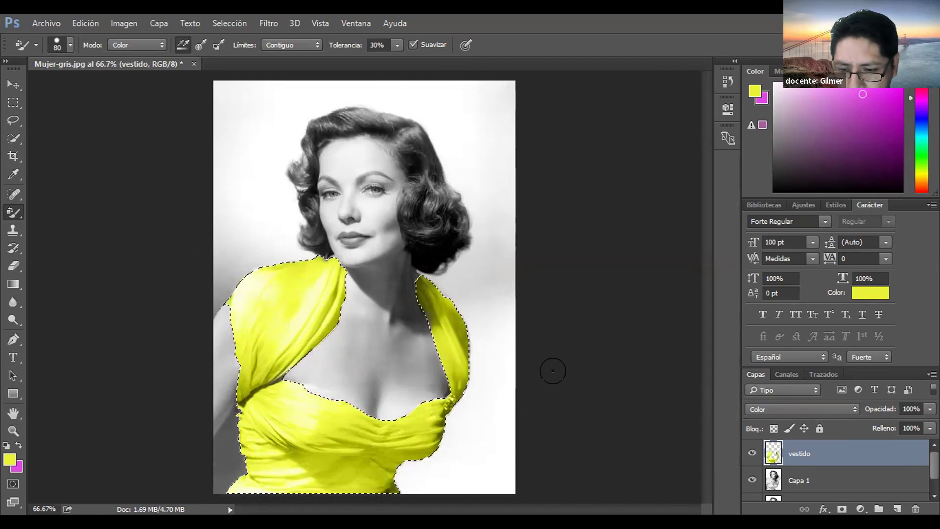
{"action": "left_click", "coordinate": [912, 408]}
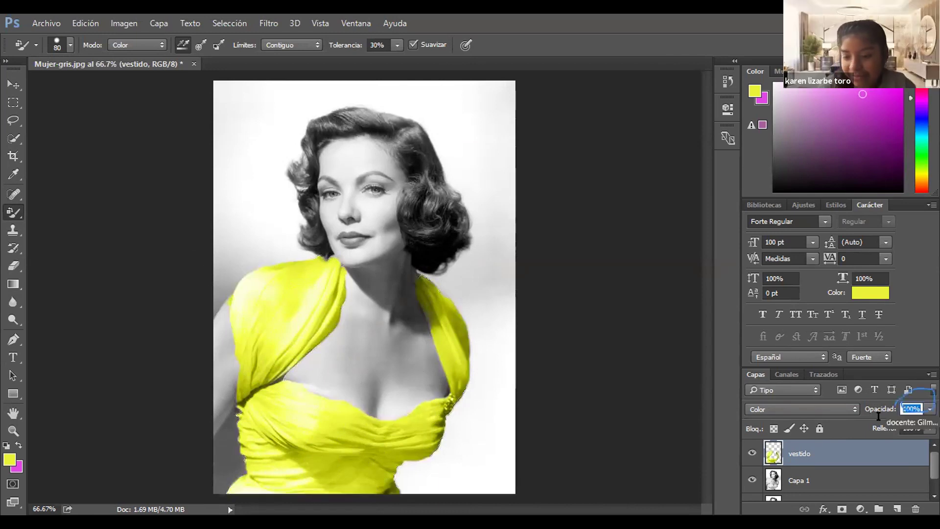
{"action": "key", "text": "Return"}
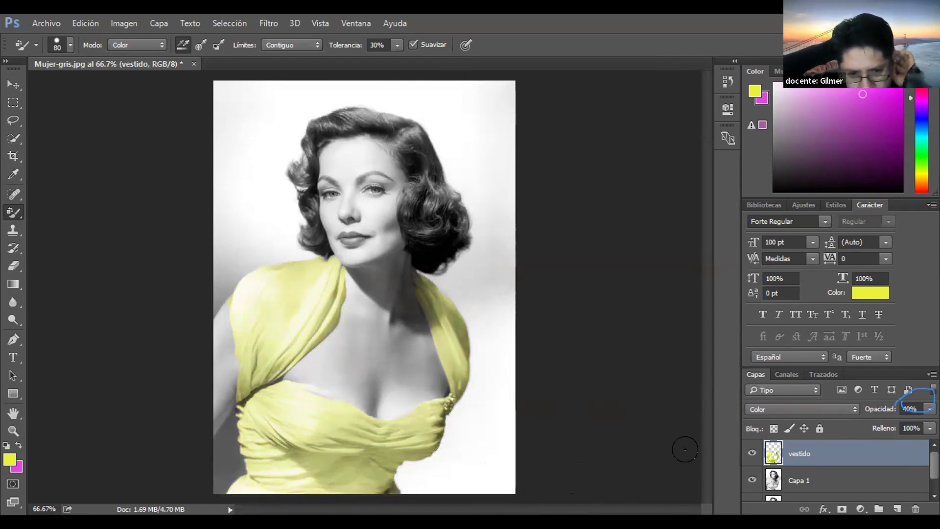
- Make Capa 1 the active layer and activate the Lasso tool
{"action": "left_click", "coordinate": [800, 479]}
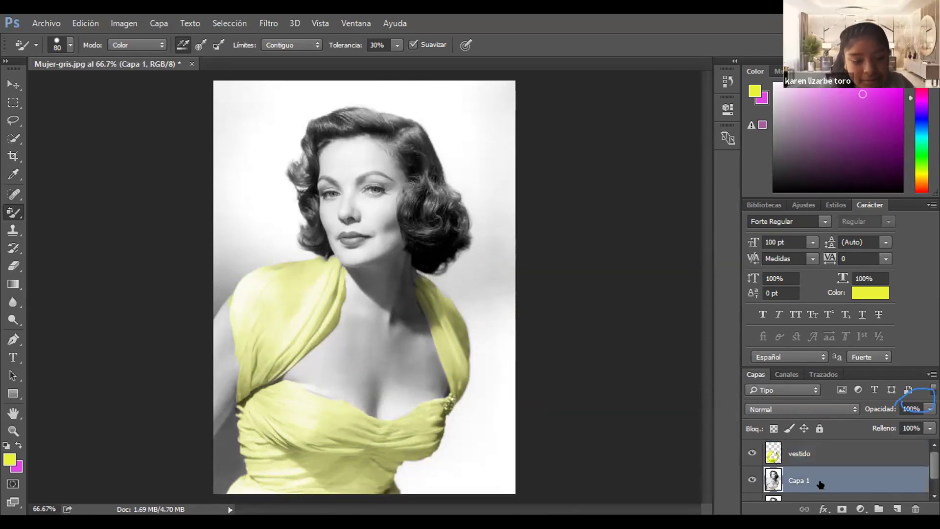
{"action": "left_click", "coordinate": [5, 121]}
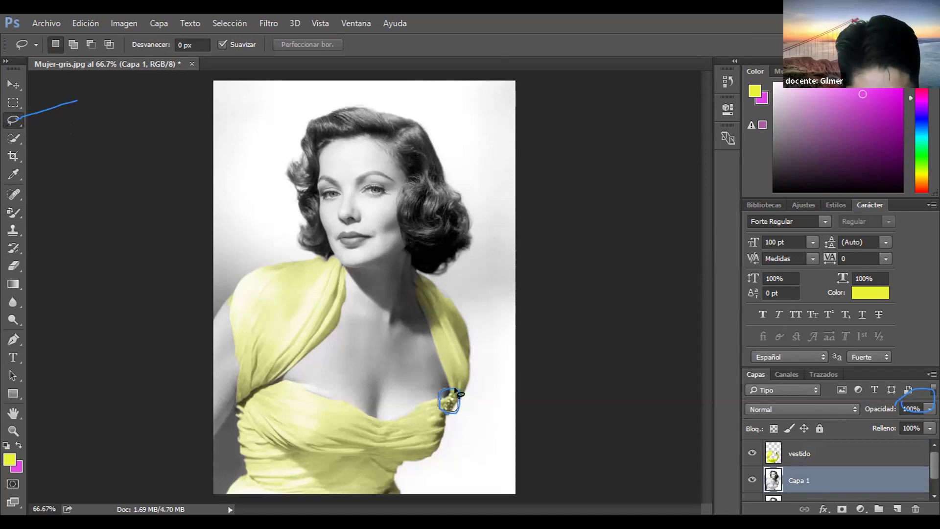
{"action": "left_click_drag", "start_coordinate": [424, 435], "coordinate": [424, 436]}
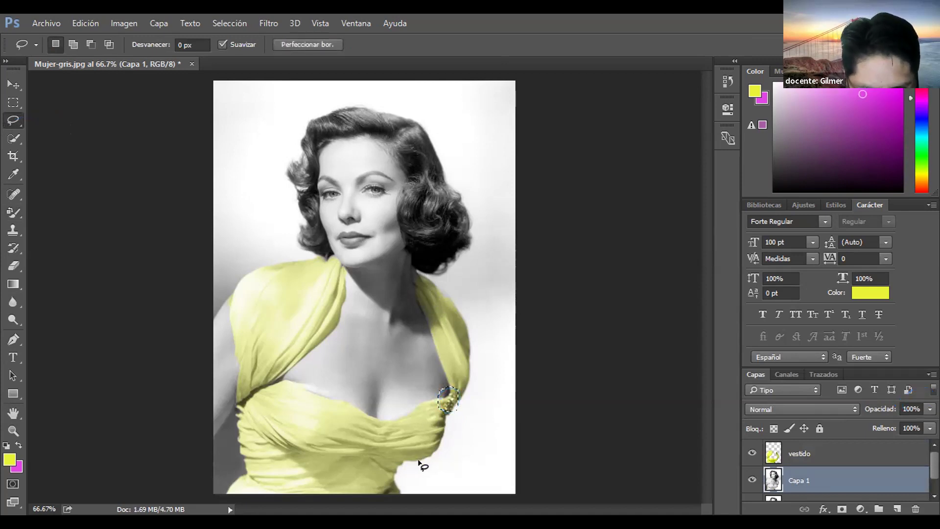
{"action": "left_click", "coordinate": [281, 260]}
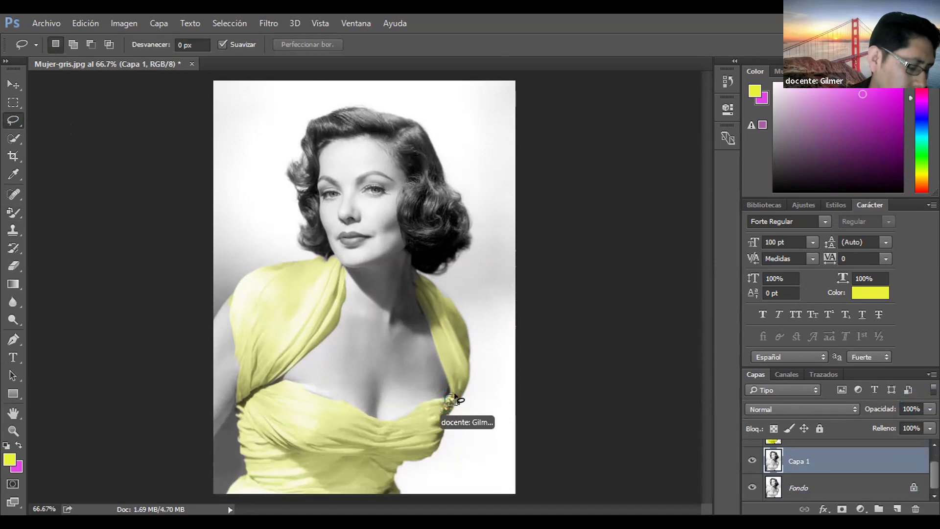
{"action": "key", "text": "ctrl+shift+d"}
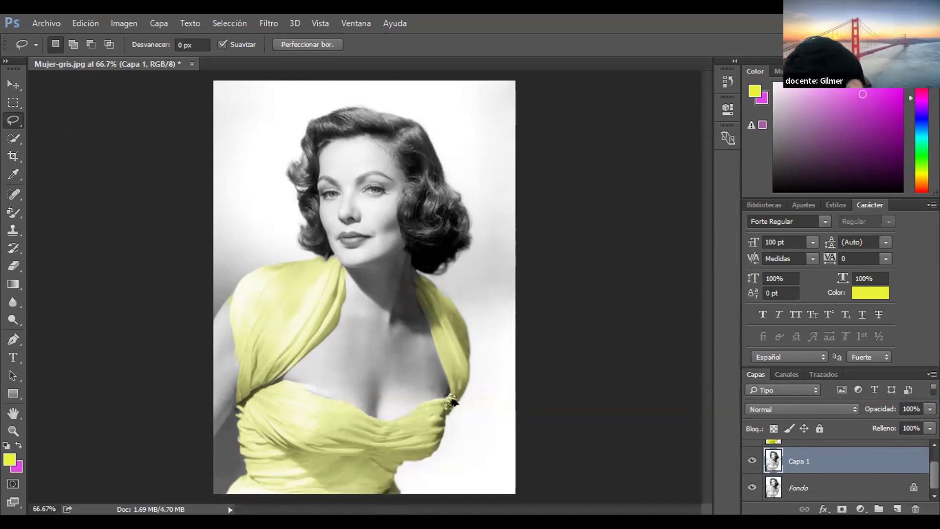
{"action": "key", "text": "ctrl+d"}
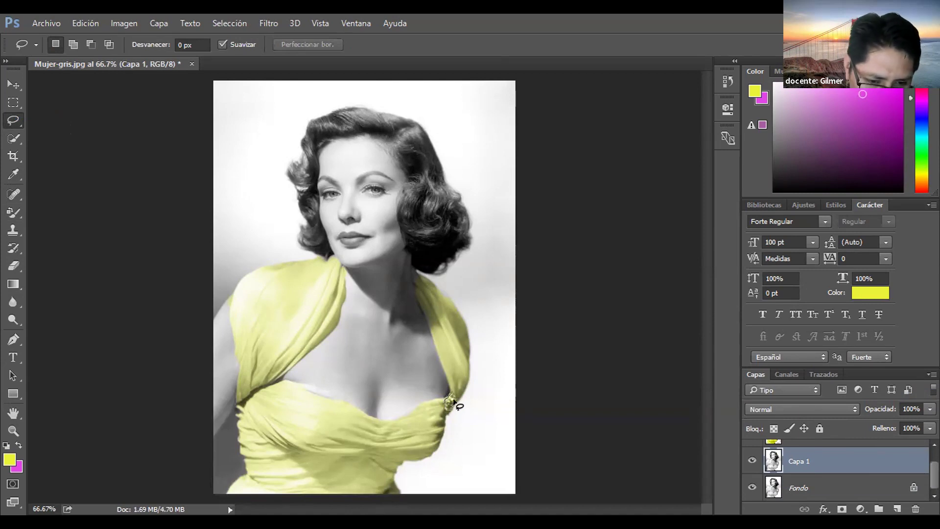
- Lasso the brooch at the dress's neckline, copy it to a new layer and name that layer broche
{"action": "mouse_move", "coordinate": [452, 396]}
{"action": "left_mouse_down"}
{"action": "mouse_move", "coordinate": [445, 406]}
{"action": "mouse_move", "coordinate": [452, 395]}
{"action": "left_mouse_up"}
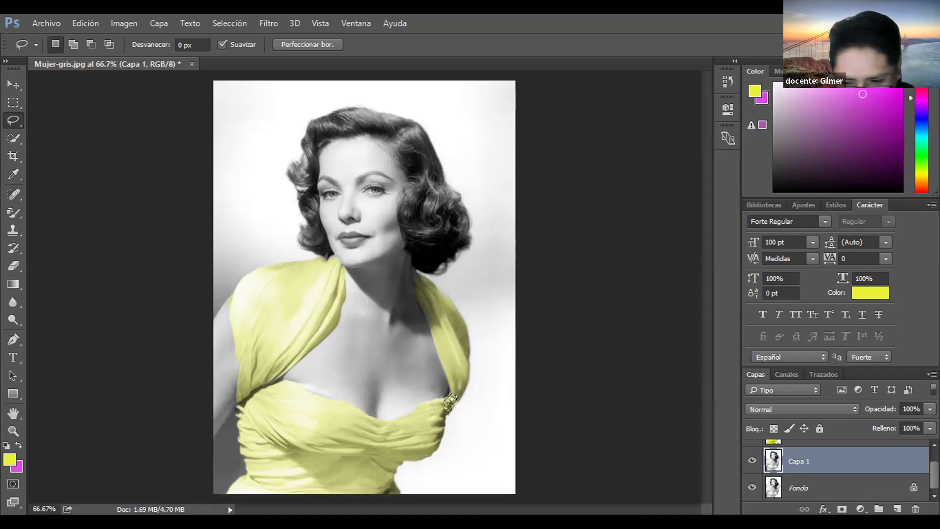
{"action": "key", "text": "ctrl+j"}
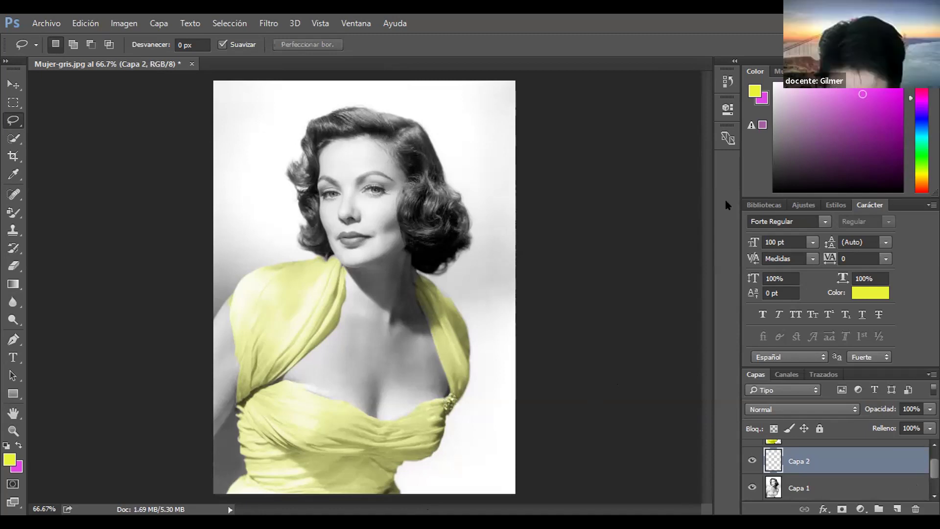
{"action": "double_click", "coordinate": [799, 461]}
{"action": "type", "text": "broche"}
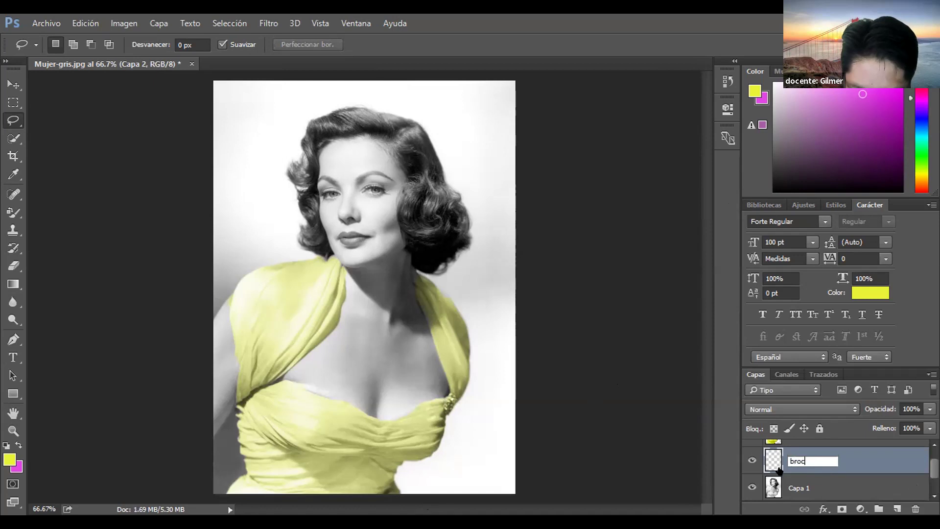
{"action": "key", "text": "Return"}
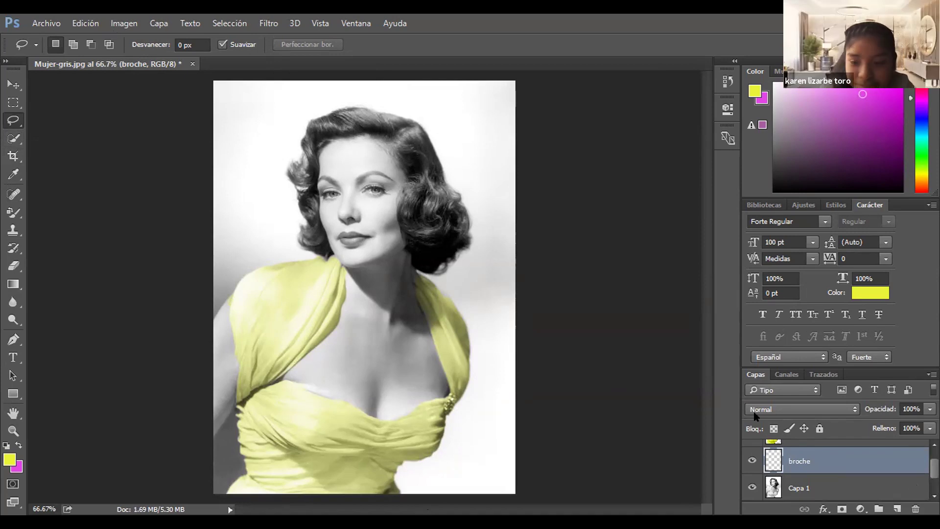
- Set the broche layer to Color blend mode and 90% opacity, and paint the brooch yellow with the Color Replacement tool
{"action": "left_click", "coordinate": [787, 408]}
{"action": "left_click", "coordinate": [764, 385]}
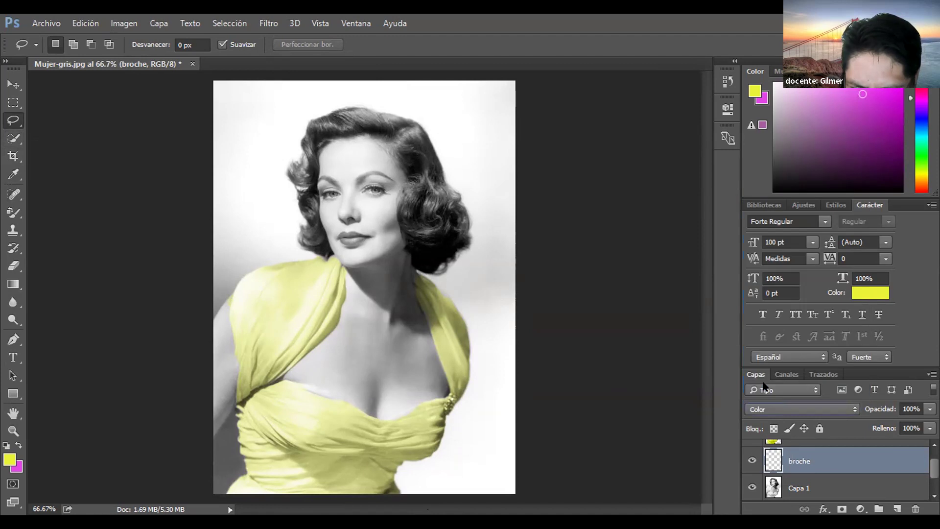
{"action": "left_click", "coordinate": [14, 214]}
{"action": "left_click", "coordinate": [60, 238]}
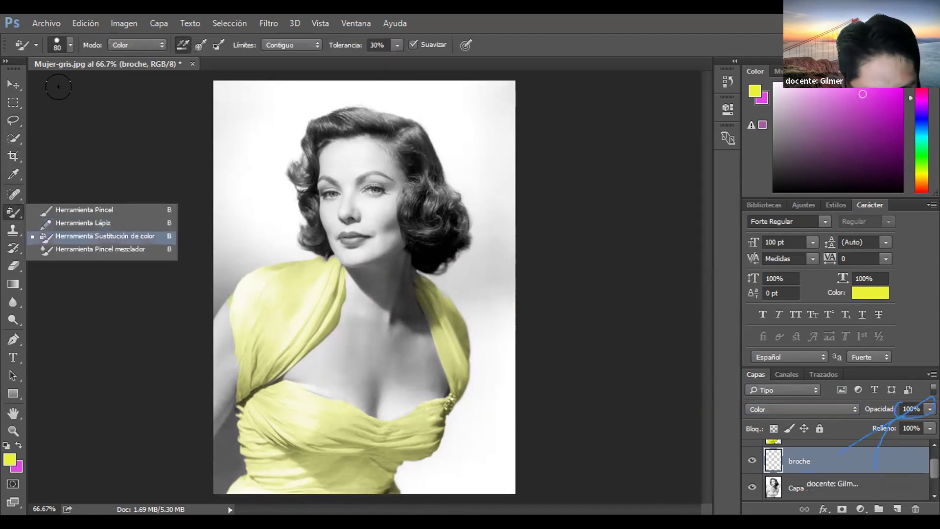
{"action": "left_click", "coordinate": [915, 410]}
{"action": "type", "text": "50"}
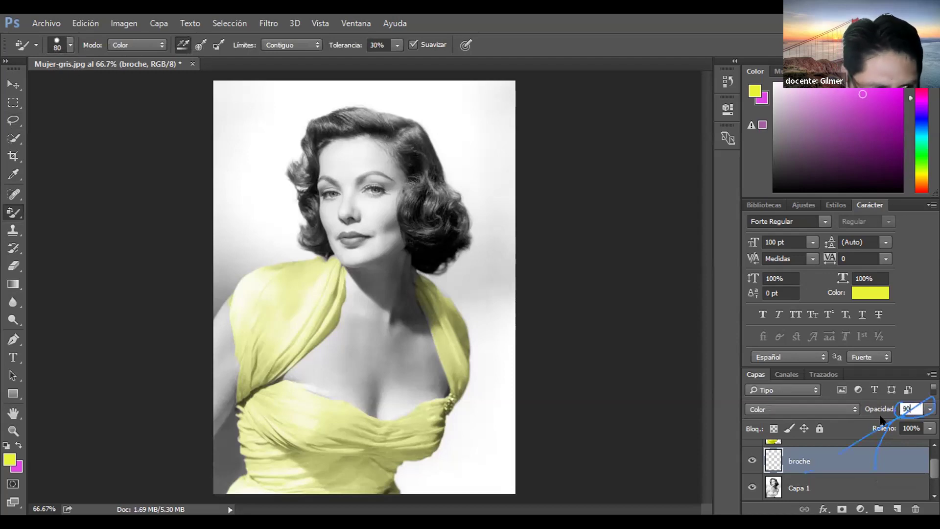
{"action": "key", "text": "Return"}
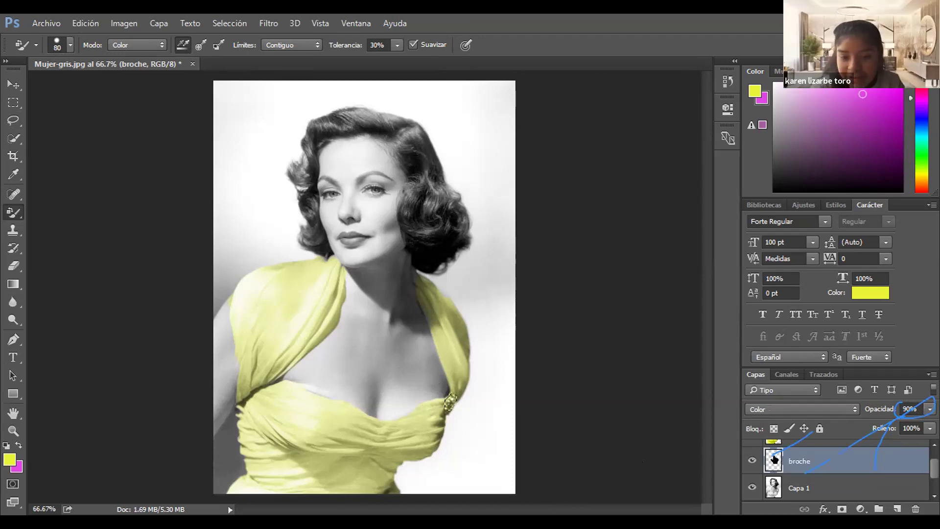
{"action": "mouse_move", "coordinate": [444, 386]}
{"action": "left_mouse_down"}
{"action": "mouse_move", "coordinate": [425, 397]}
{"action": "mouse_move", "coordinate": [445, 390]}
{"action": "mouse_move", "coordinate": [436, 386]}
{"action": "mouse_move", "coordinate": [456, 390]}
{"action": "mouse_move", "coordinate": [432, 394]}
{"action": "mouse_move", "coordinate": [457, 402]}
{"action": "mouse_move", "coordinate": [443, 390]}
{"action": "left_mouse_up"}
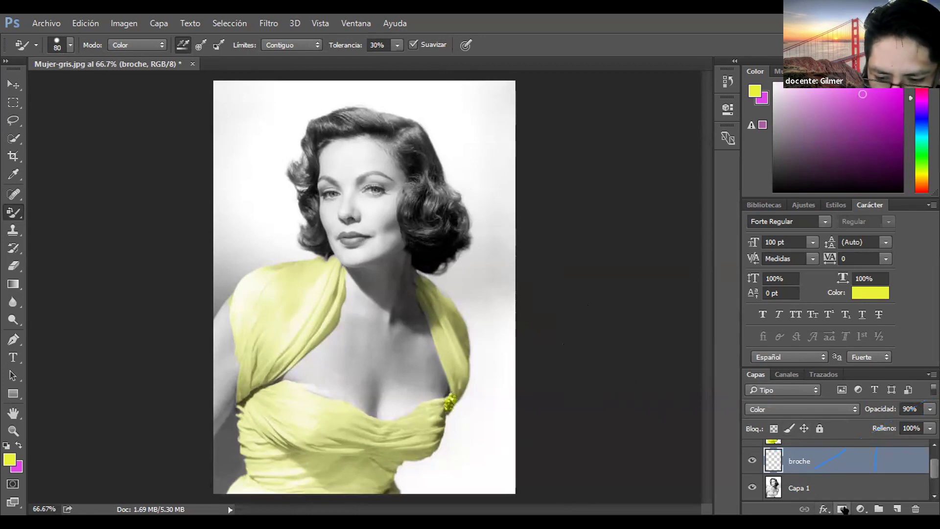
- Create a new layer above the broche layer and name it cabello
{"action": "left_click_drag", "start_coordinate": [900, 499], "coordinate": [930, 474]}
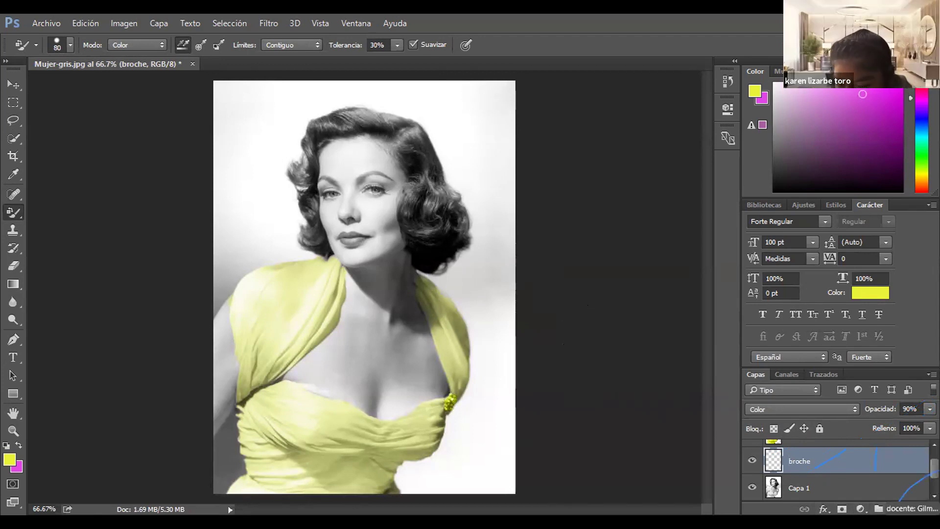
{"action": "left_click", "coordinate": [896, 509]}
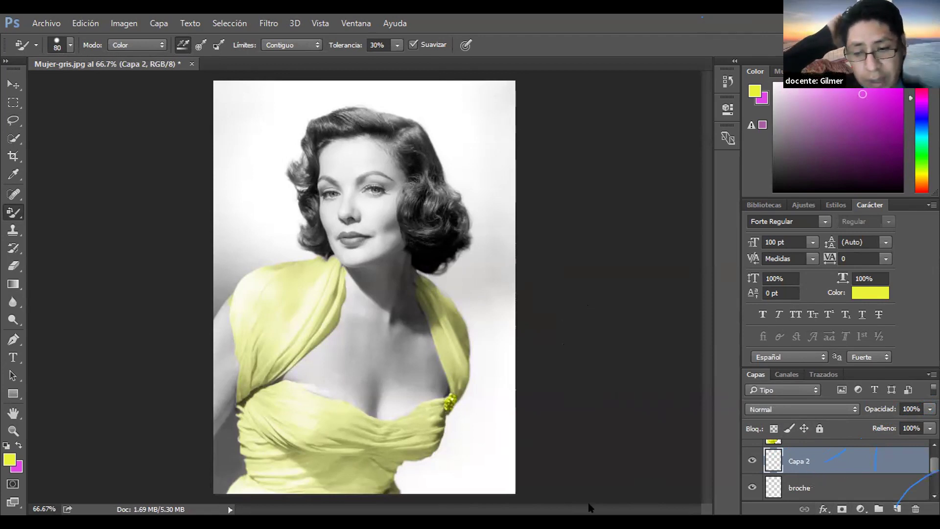
{"action": "double_click", "coordinate": [800, 459]}
{"action": "type", "text": "cabello"}
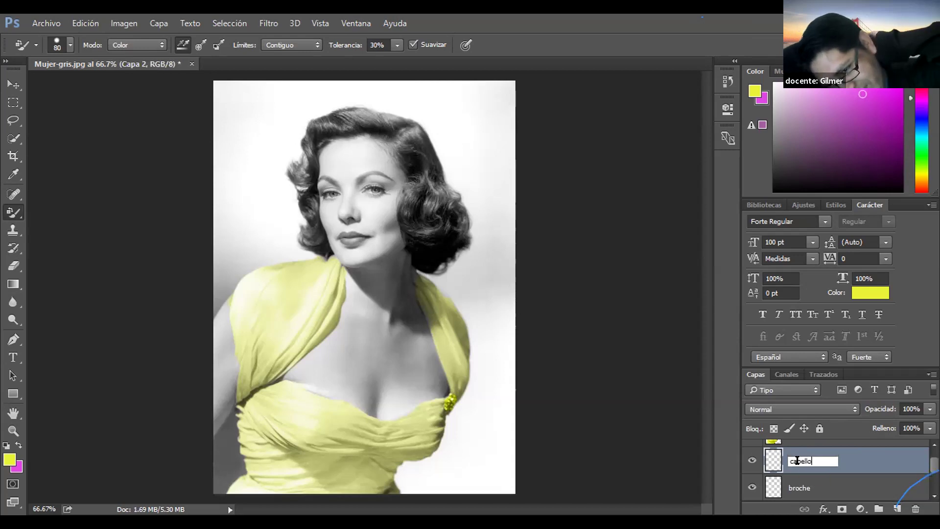
{"action": "key", "text": "Return"}
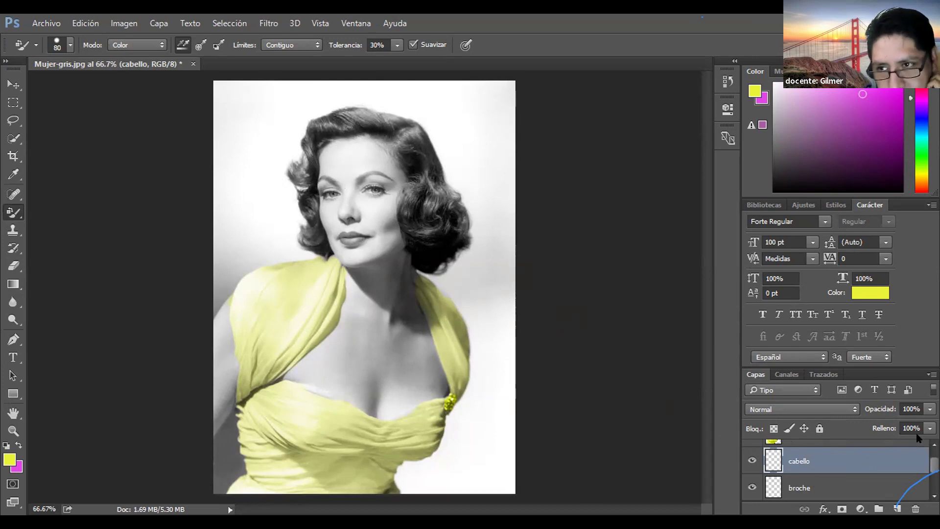
- Set the cabello layer's blend mode to Color and its opacity to 65%
{"action": "left_click", "coordinate": [832, 410]}
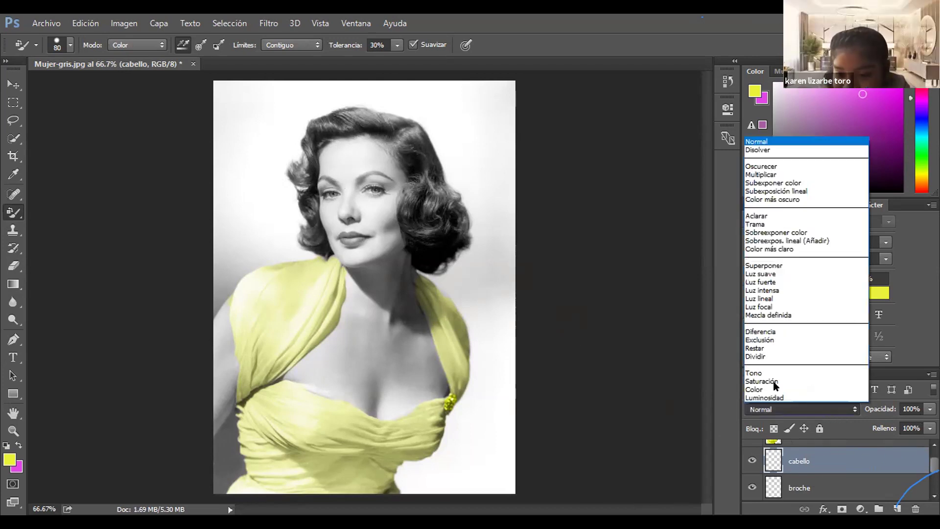
{"action": "left_click", "coordinate": [754, 388]}
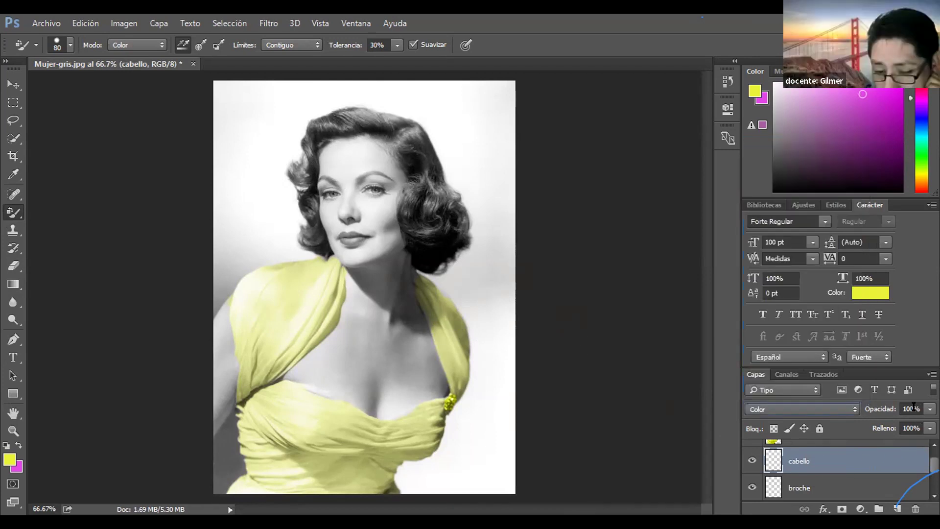
{"action": "type", "text": "65"}
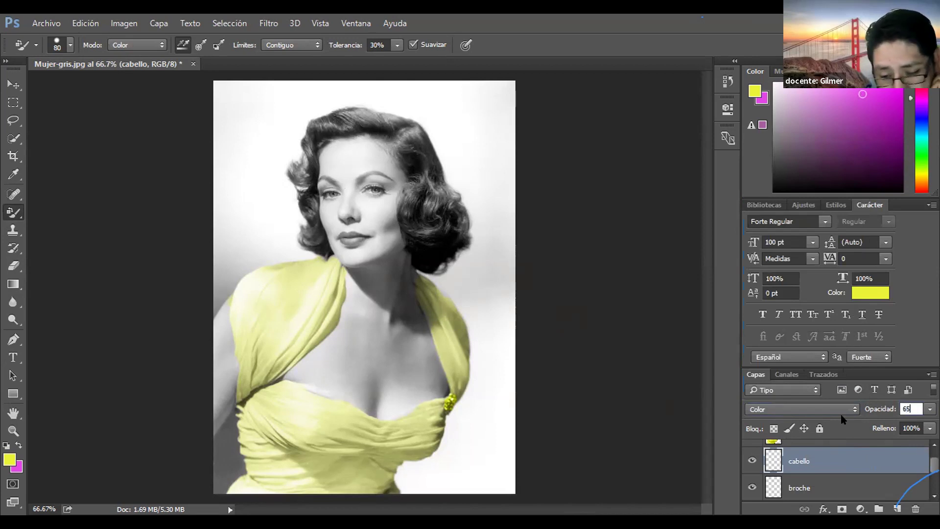
{"action": "key", "text": "Return"}
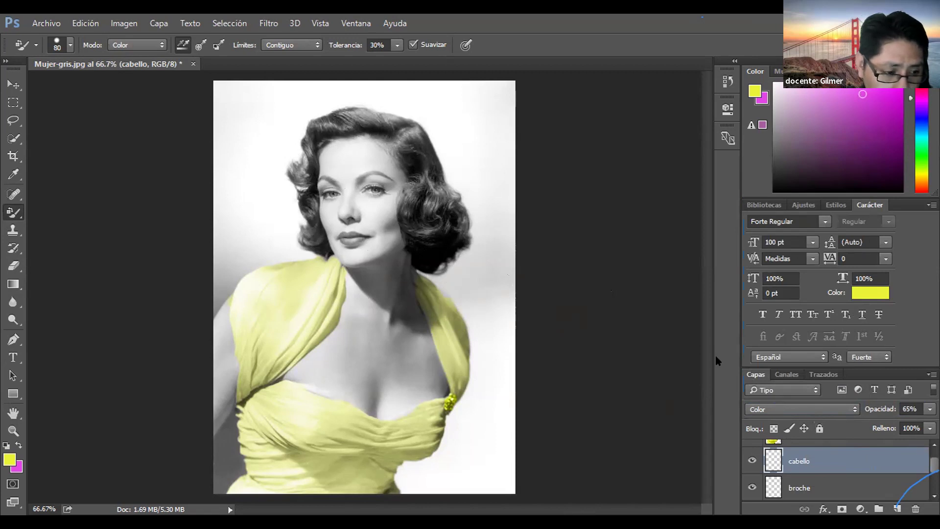
- Set the foreground color to brown #8D4925 and activate the Brush tool
{"action": "left_click", "coordinate": [9, 459]}
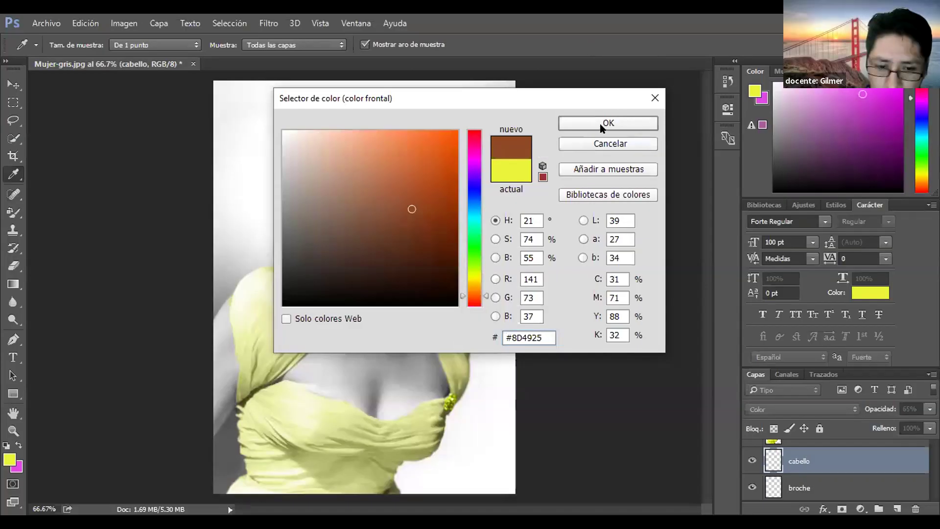
{"action": "left_click", "coordinate": [602, 126]}
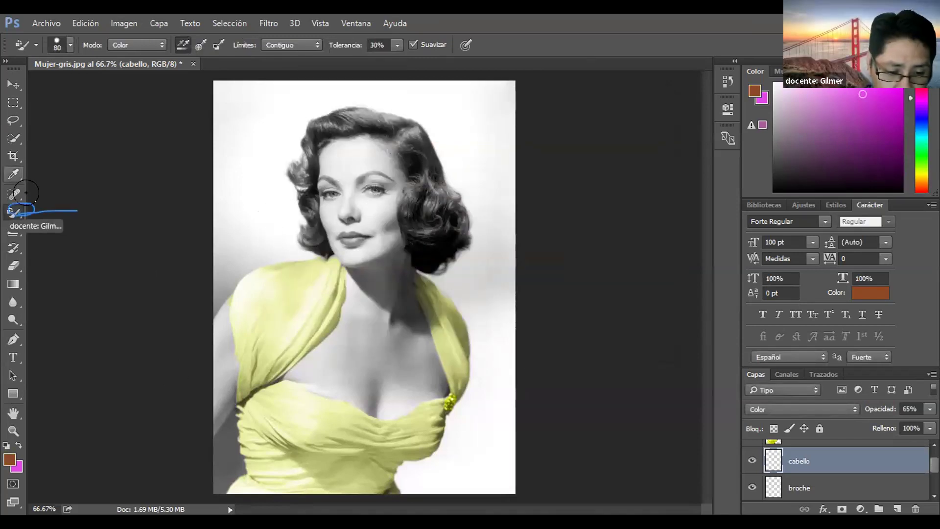
{"action": "right_click", "coordinate": [14, 211]}
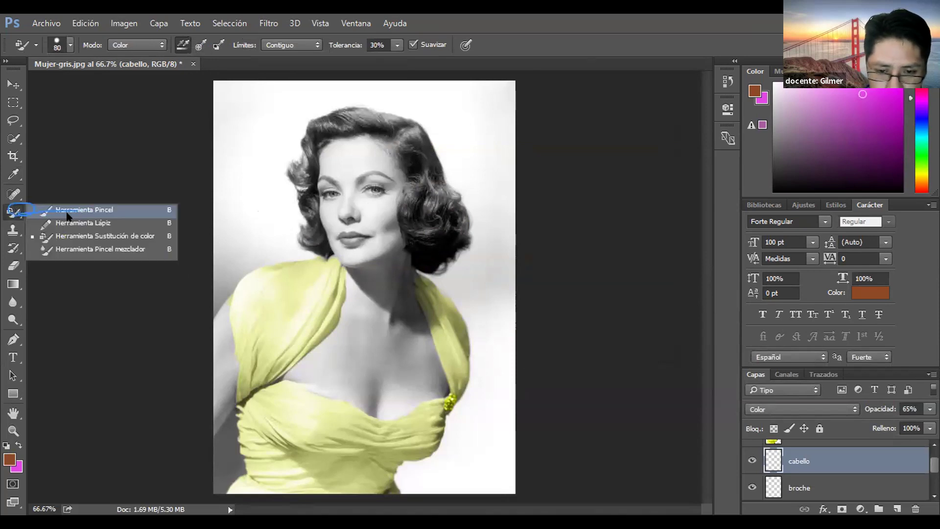
{"action": "left_click", "coordinate": [64, 211]}
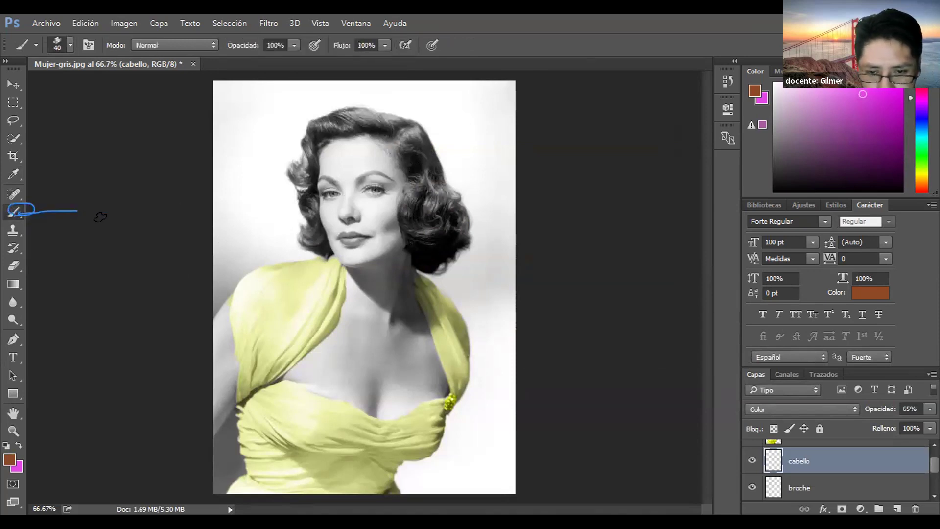
{"action": "left_click", "coordinate": [68, 45]}
{"action": "double_click", "coordinate": [139, 71]}
{"action": "type", "text": "30"}
{"action": "key", "text": "Return"}
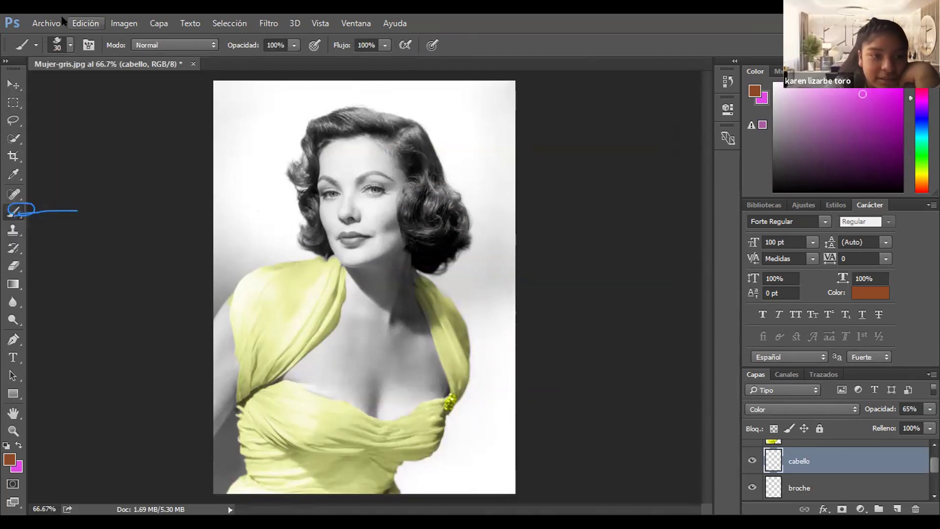
- Choose a soft round brush with a size of 30 px and paint brown over the woman's hair on the cabello layer
{"action": "left_click", "coordinate": [70, 45]}
{"action": "left_click", "coordinate": [28, 149]}
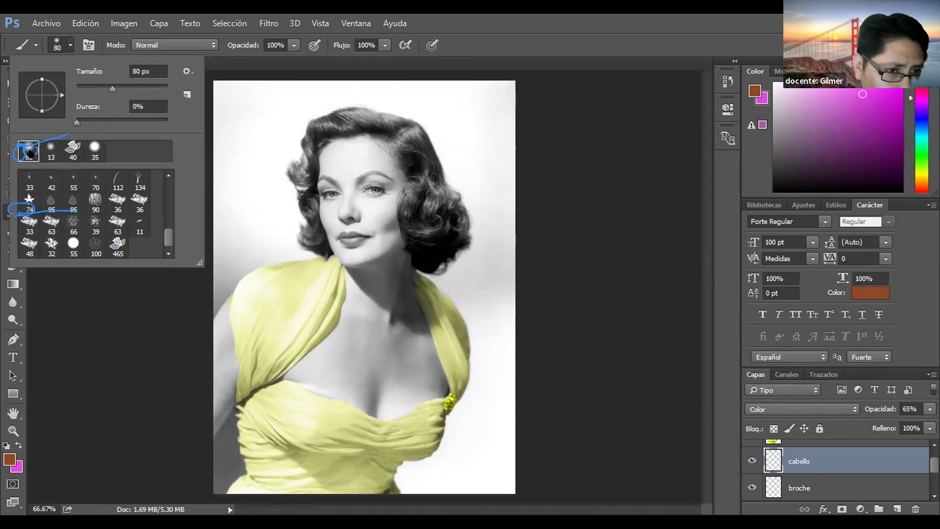
{"action": "double_click", "coordinate": [136, 71]}
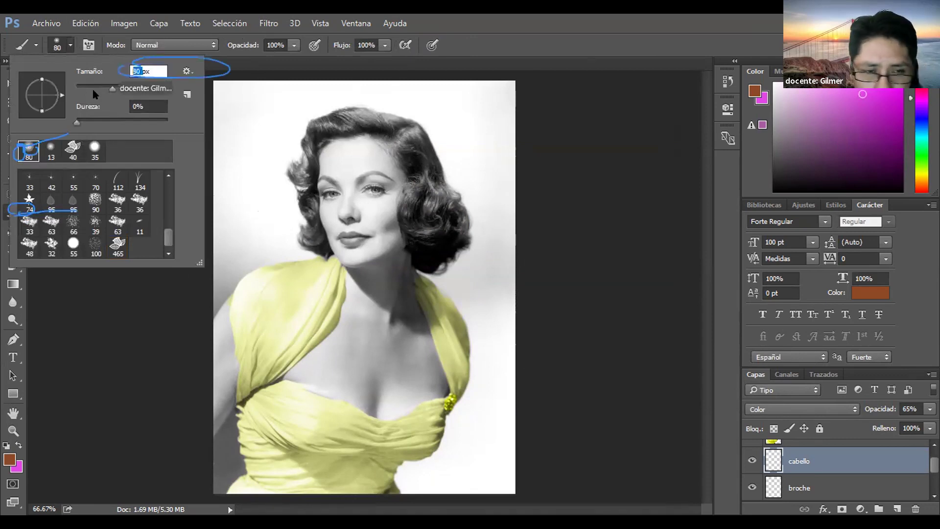
{"action": "type", "text": "30"}
{"action": "key", "text": "Return"}
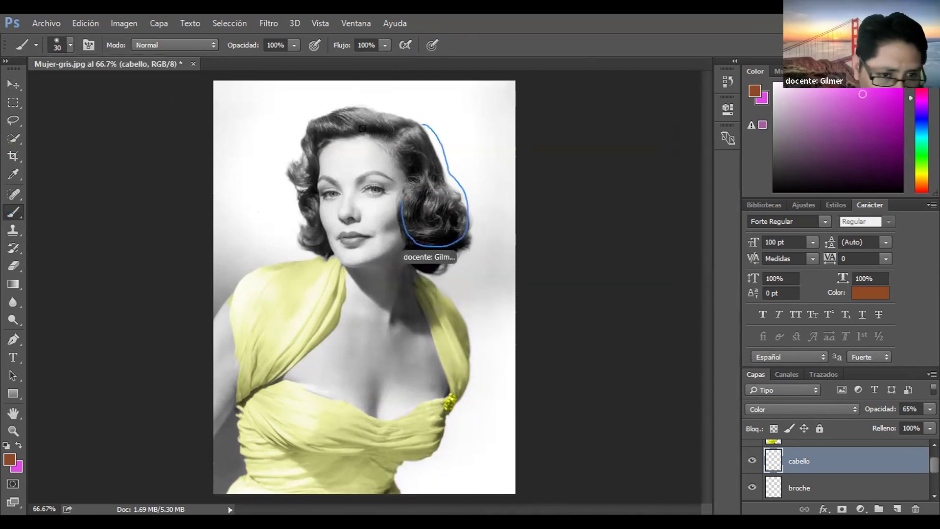
{"action": "mouse_move", "coordinate": [349, 112]}
{"action": "left_mouse_down"}
{"action": "mouse_move", "coordinate": [313, 119]}
{"action": "mouse_move", "coordinate": [291, 170]}
{"action": "mouse_move", "coordinate": [302, 186]}
{"action": "mouse_move", "coordinate": [301, 236]}
{"action": "mouse_move", "coordinate": [317, 251]}
{"action": "left_mouse_up"}
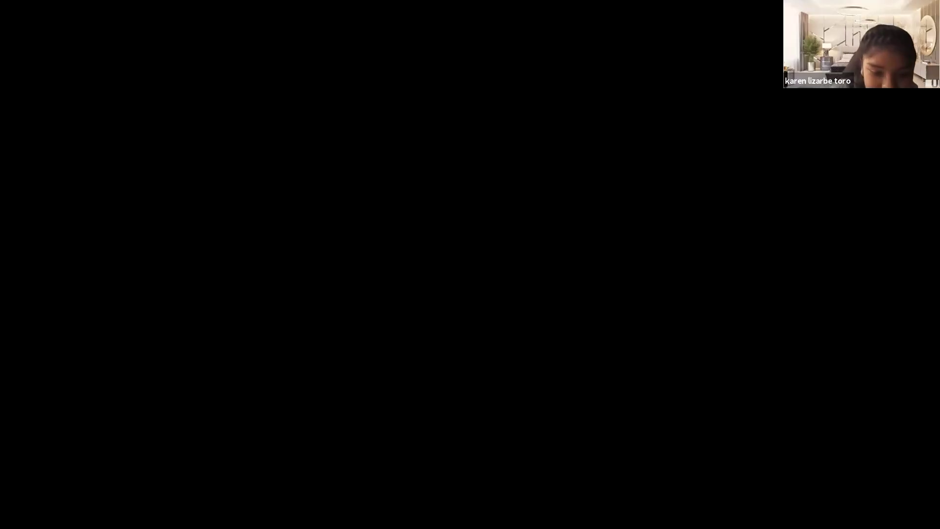
- Switch to the other Photoshop window with the partly painted hair, set the brush to 28 px and paint the remaining gray hair reddish brown
{"action": "key", "text": "alt+Tab"}
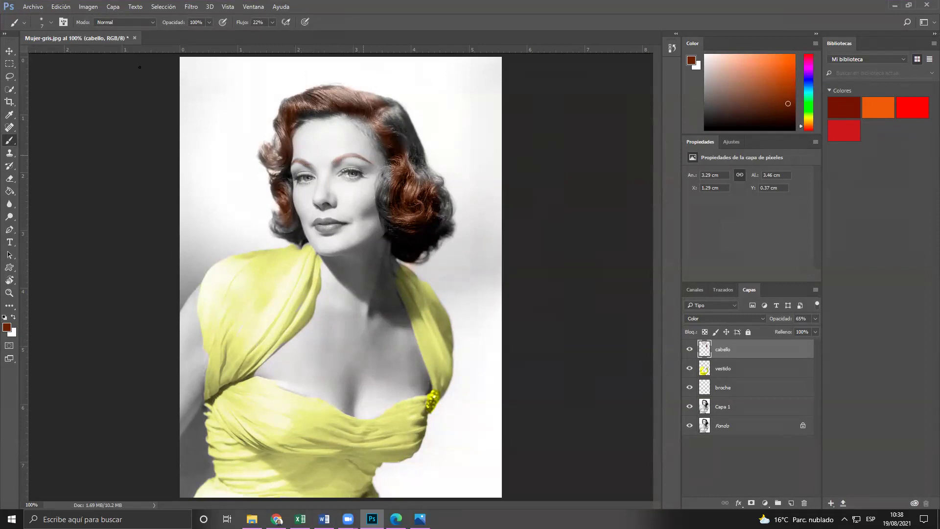
{"action": "left_click", "coordinate": [50, 22]}
{"action": "left_click", "coordinate": [66, 54]}
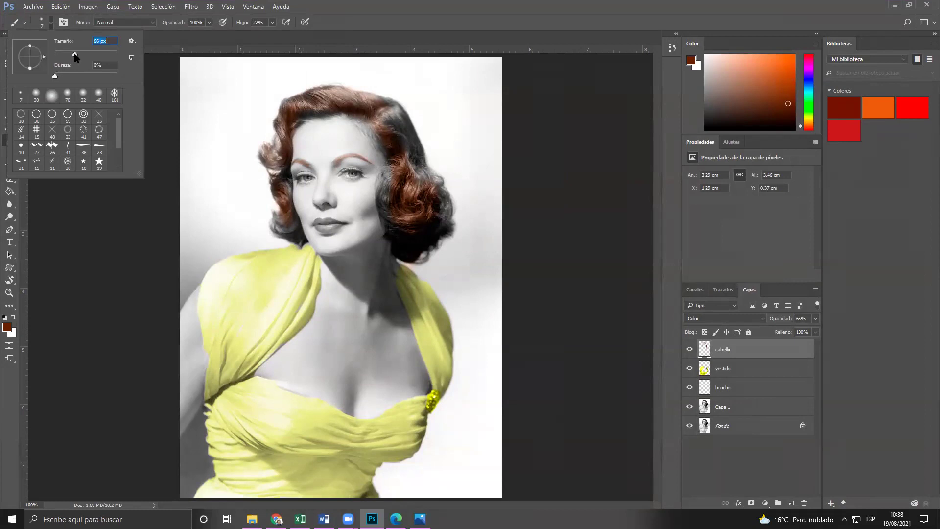
{"action": "left_click", "coordinate": [401, 112]}
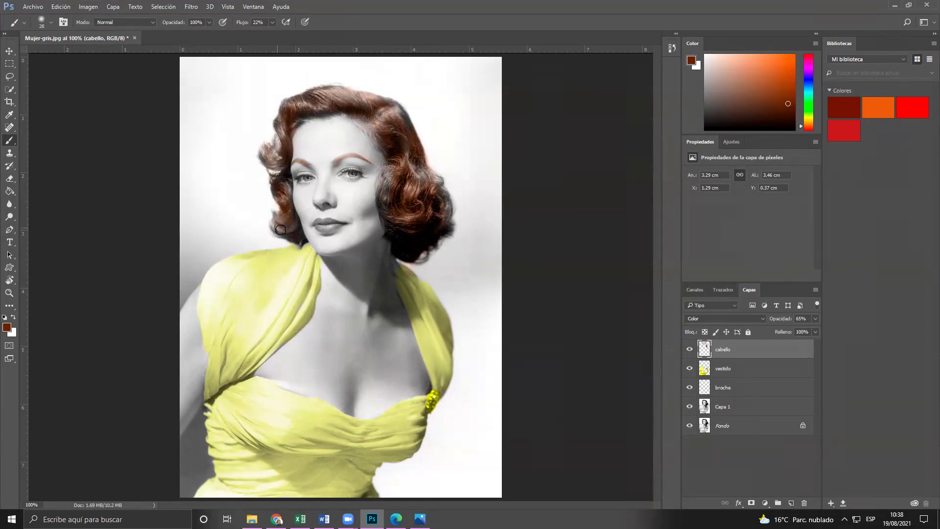
{"action": "mouse_move", "coordinate": [284, 115]}
{"action": "left_mouse_down"}
{"action": "mouse_move", "coordinate": [318, 93]}
{"action": "mouse_move", "coordinate": [353, 95]}
{"action": "mouse_move", "coordinate": [392, 117]}
{"action": "mouse_move", "coordinate": [398, 106]}
{"action": "mouse_move", "coordinate": [444, 208]}
{"action": "left_mouse_up"}
- Switch to 3ER AÑO LIBRO.pdf in the browser, mark the hair-coloring line and read the instructions for the hair, eyebrows, lips and eyes
{"action": "key", "text": "alt+Tab"}
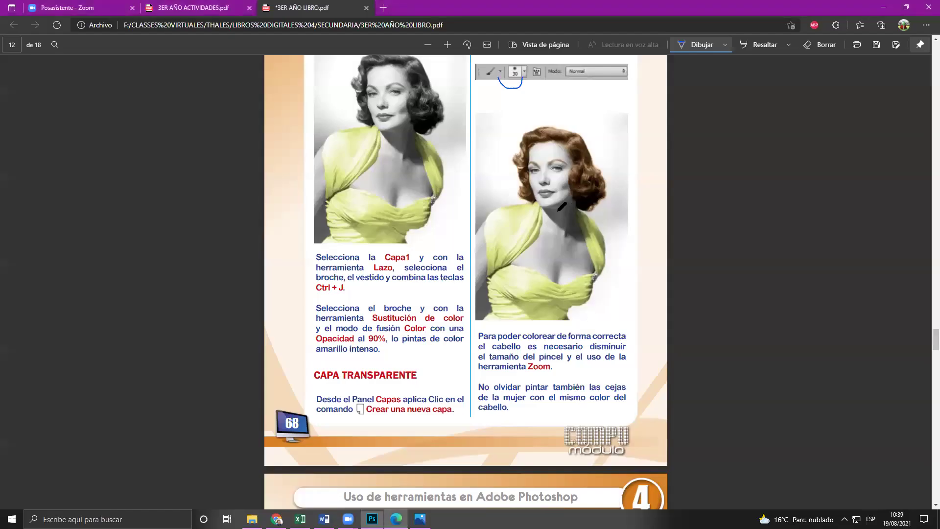
{"action": "scroll", "coordinate": [531, 347], "scroll_direction": "up", "scroll_amount": 1}
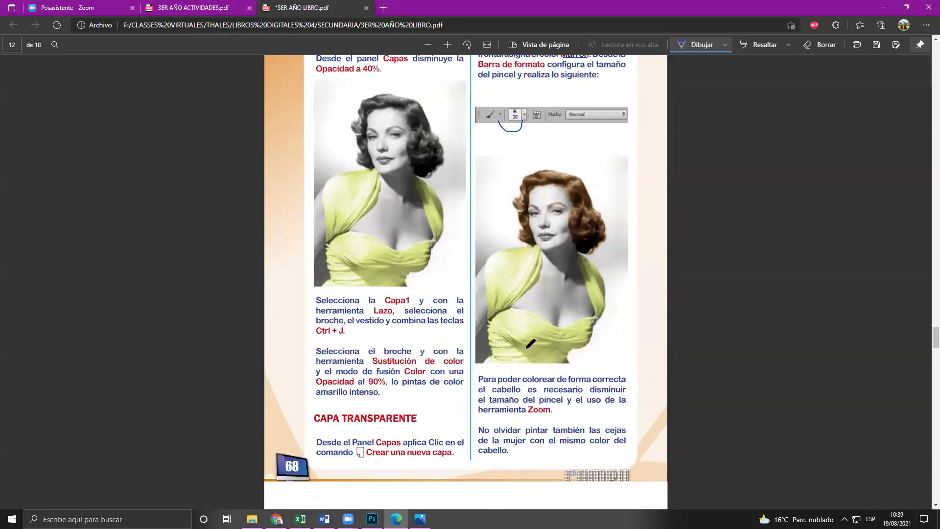
{"action": "scroll", "coordinate": [563, 328], "scroll_direction": "down", "scroll_amount": 1}
{"action": "left_click_drag", "start_coordinate": [594, 333], "coordinate": [519, 339]}
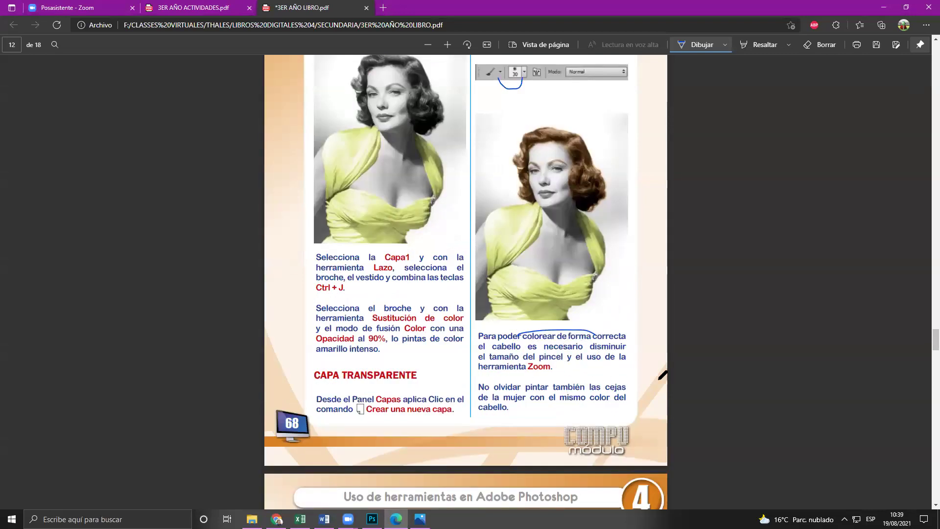
{"action": "scroll", "coordinate": [552, 373], "scroll_direction": "down", "scroll_amount": 1}
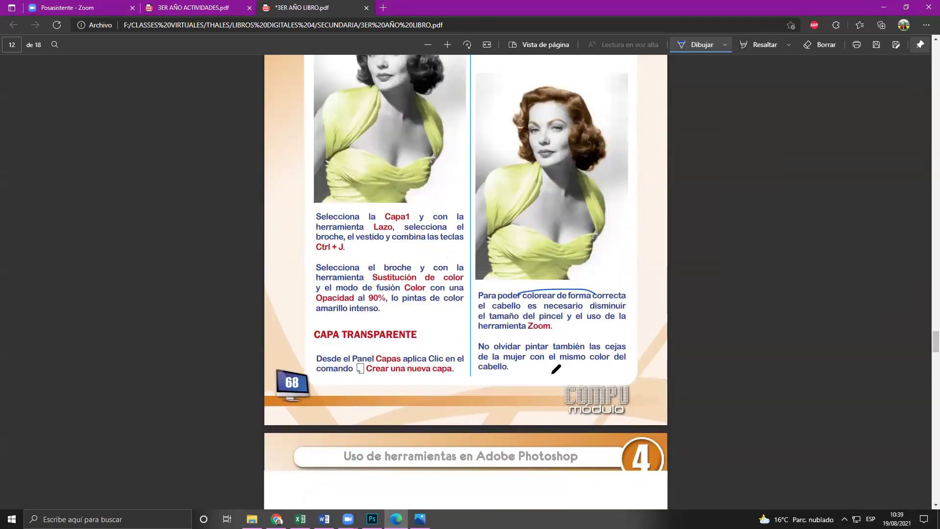
{"action": "scroll", "coordinate": [402, 323], "scroll_direction": "down", "scroll_amount": 2}
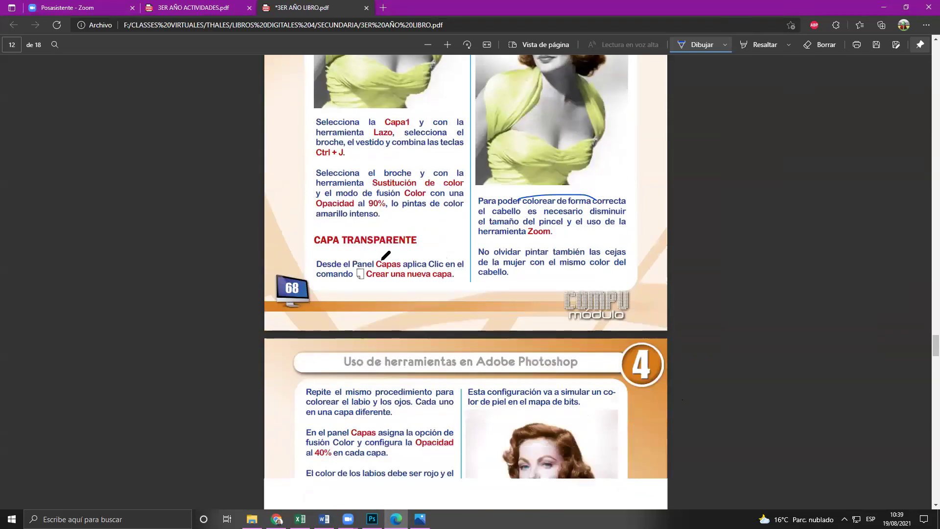
{"action": "scroll", "coordinate": [386, 255], "scroll_direction": "down", "scroll_amount": 2}
{"action": "scroll", "coordinate": [384, 255], "scroll_direction": "down", "scroll_amount": 2}
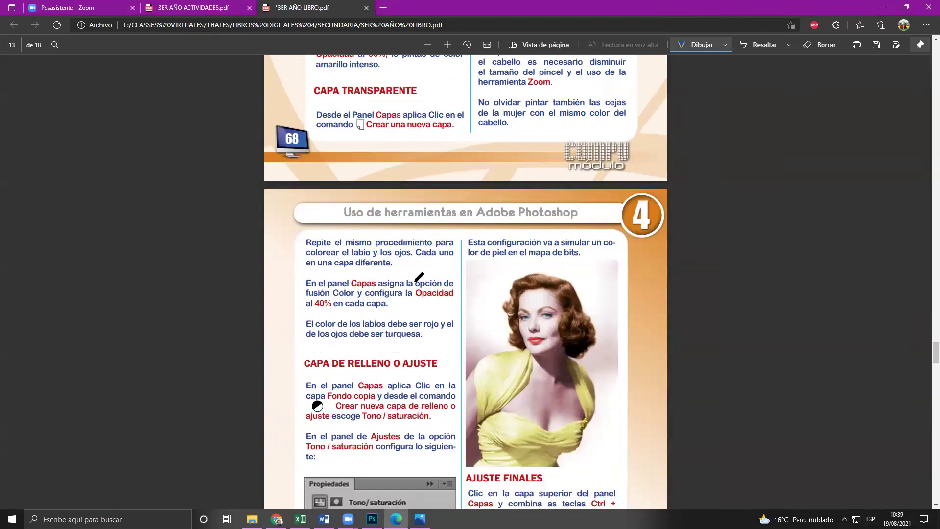
{"action": "scroll", "coordinate": [419, 277], "scroll_direction": "up", "scroll_amount": 3}
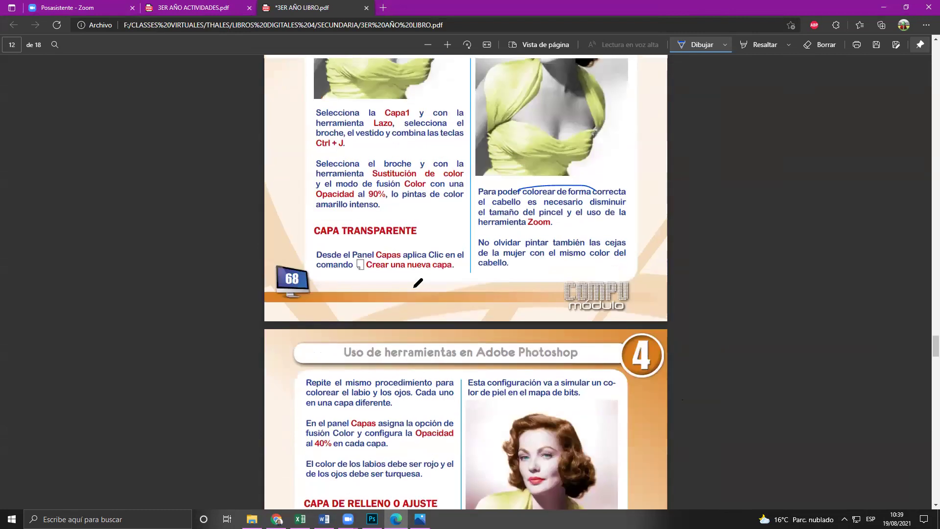
{"action": "scroll", "coordinate": [402, 483], "scroll_direction": "down", "scroll_amount": 3}
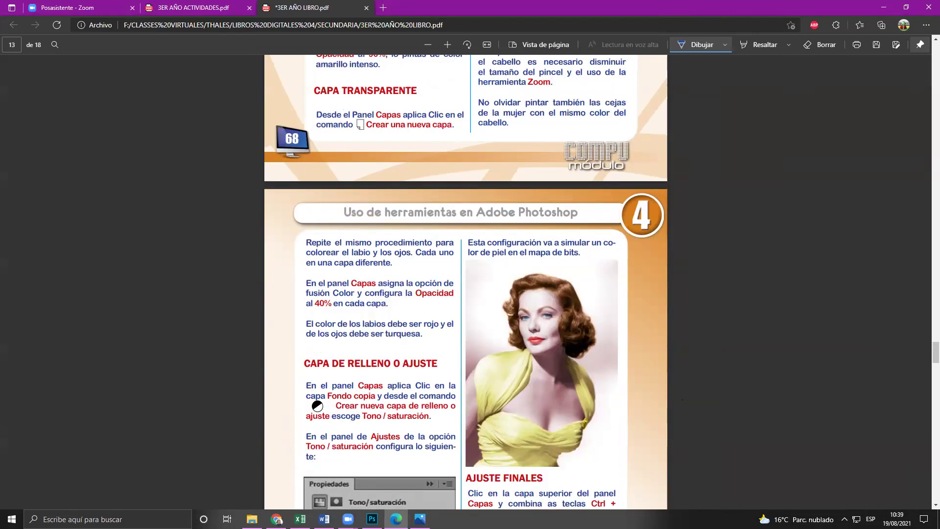
{"action": "left_click", "coordinate": [372, 519]}
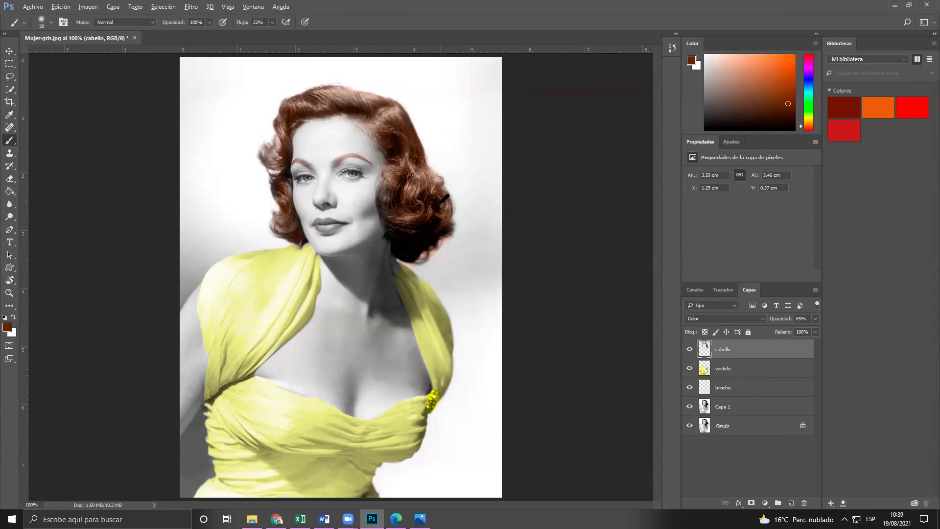
{"action": "key", "text": "alt+Tab"}
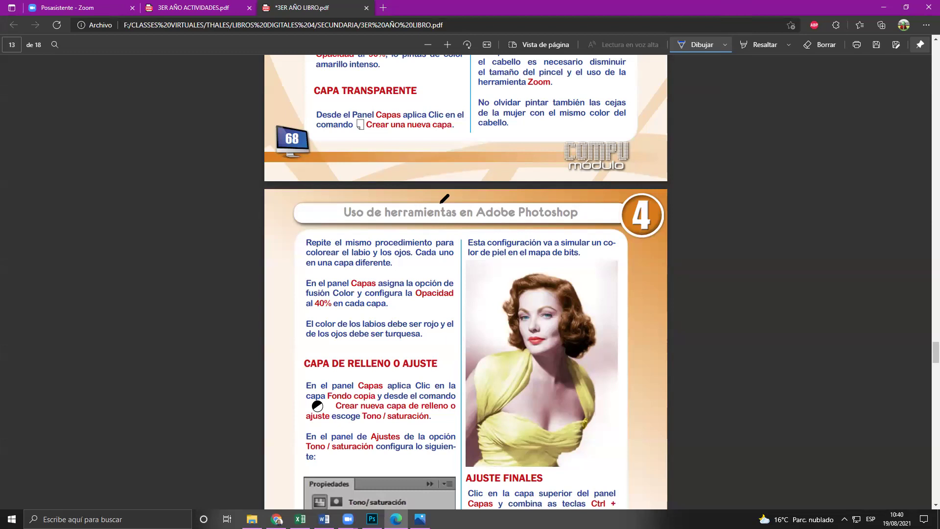
- Look through the remaining workbook pages on lips and eyes, Tono/saturación, Niveles and the final filters, returning to page 68
{"action": "scroll", "coordinate": [434, 149], "scroll_direction": "down", "scroll_amount": 2}
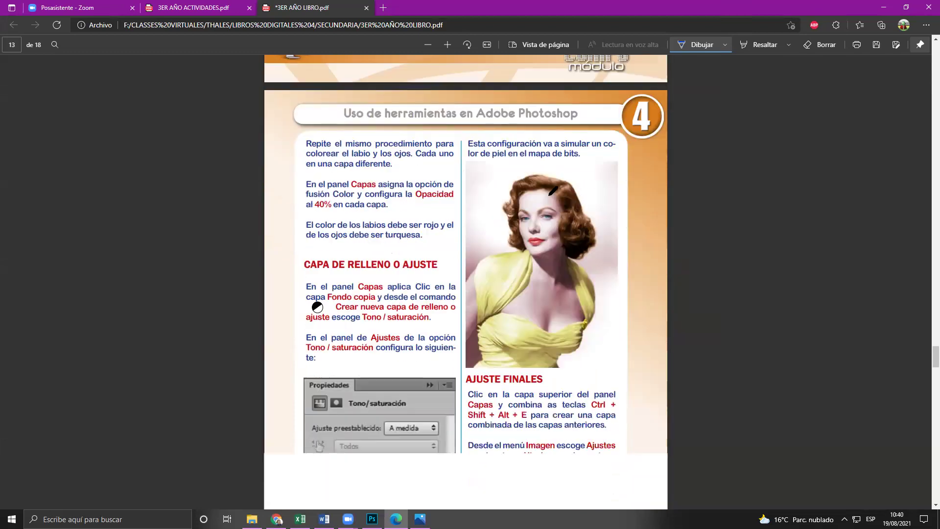
{"action": "scroll", "coordinate": [572, 221], "scroll_direction": "down", "scroll_amount": 2}
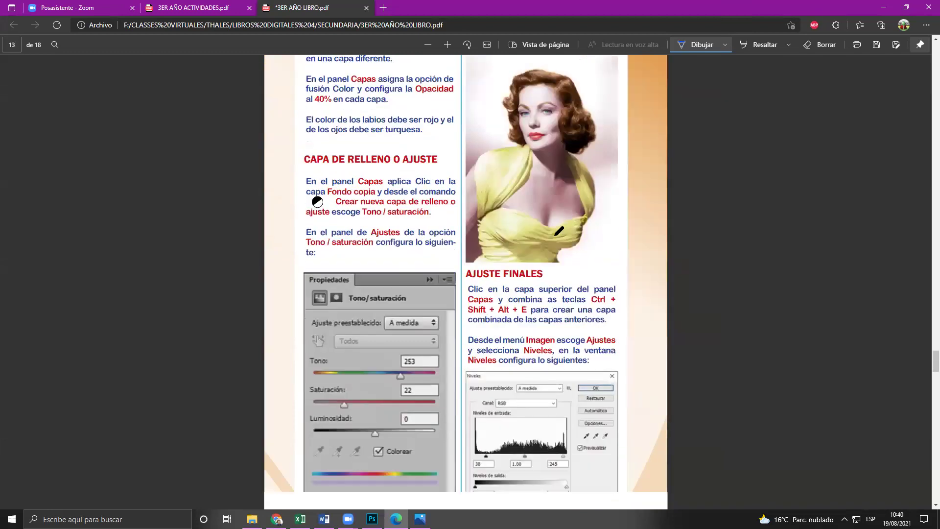
{"action": "scroll", "coordinate": [559, 273], "scroll_direction": "down", "scroll_amount": 4}
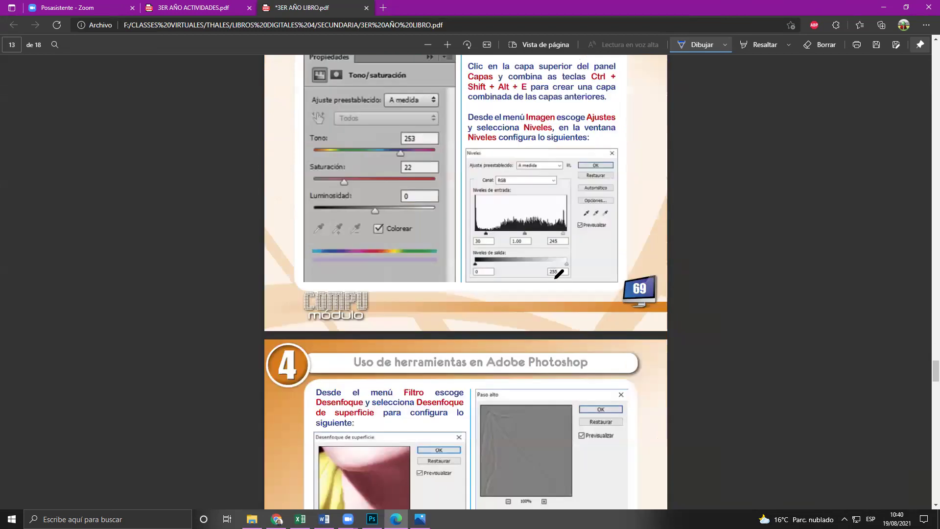
{"action": "scroll", "coordinate": [559, 273], "scroll_direction": "down", "scroll_amount": 10}
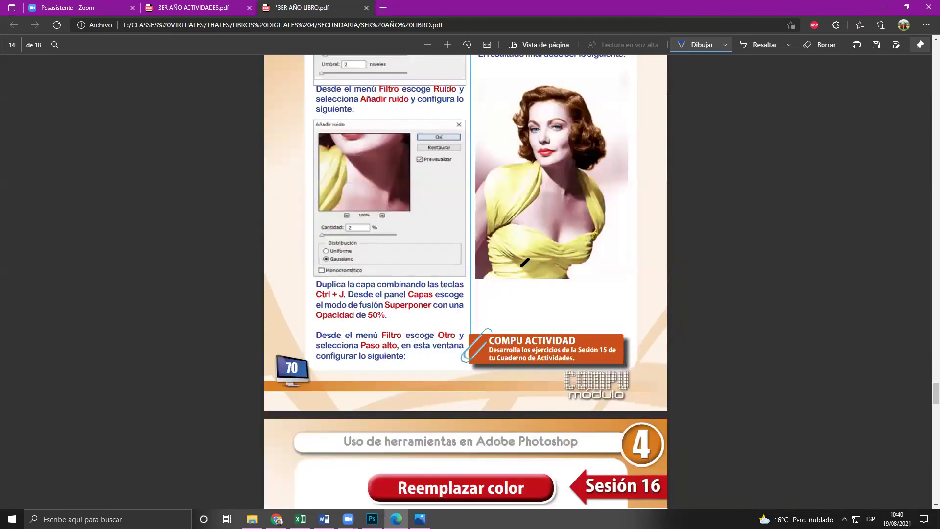
{"action": "scroll", "coordinate": [473, 225], "scroll_direction": "up", "scroll_amount": 12}
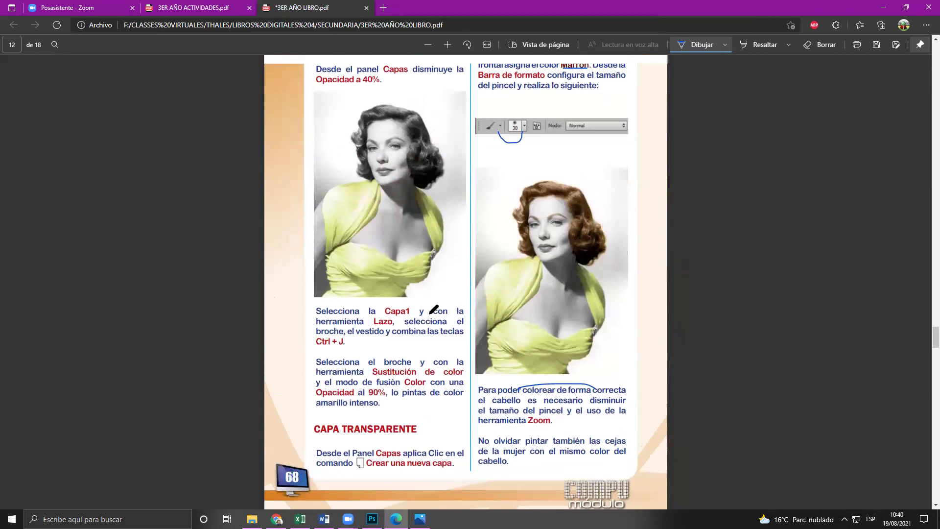
{"action": "scroll", "coordinate": [554, 450], "scroll_direction": "up", "scroll_amount": 3}
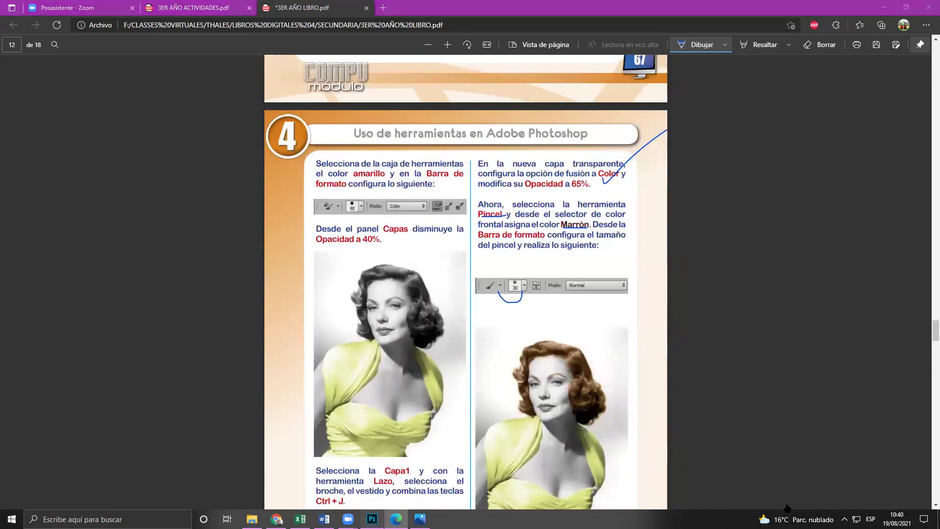
- Switch to Photoshop and rename the new empty layer Capa 2 as labios
{"action": "key", "text": "alt+Tab"}
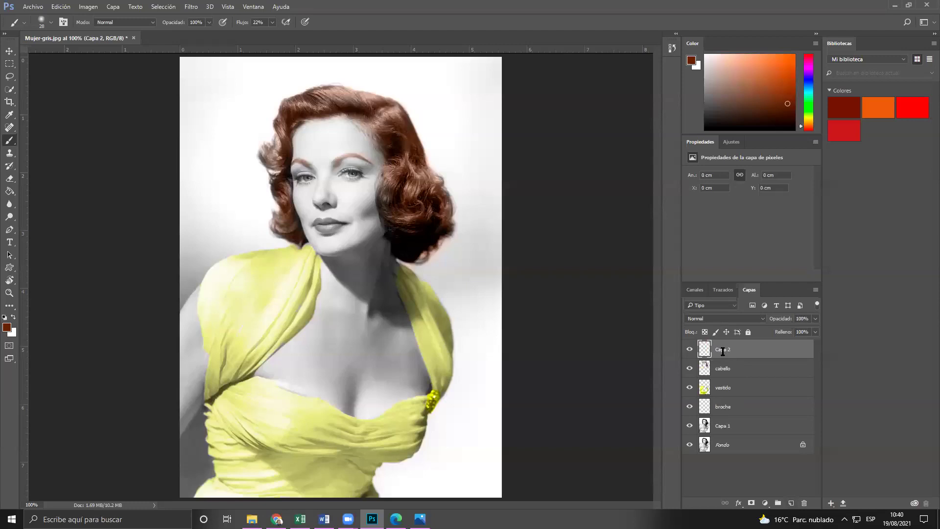
{"action": "double_click", "coordinate": [722, 349]}
{"action": "key", "text": "BackSpace"}
{"action": "type", "text": "labios"}
{"action": "key", "text": "Return"}
- Switch to 3ER AÑO LIBRO.pdf in the browser and underline the Color blend mode and 40% opacity instructions for lips and eyes
{"action": "key", "text": "alt+Tab"}
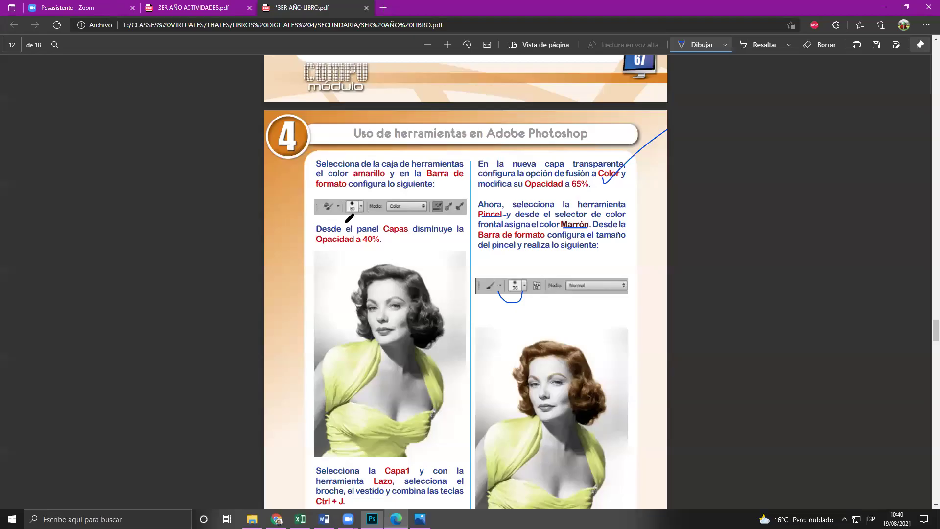
{"action": "scroll", "coordinate": [350, 220], "scroll_direction": "down", "scroll_amount": 5}
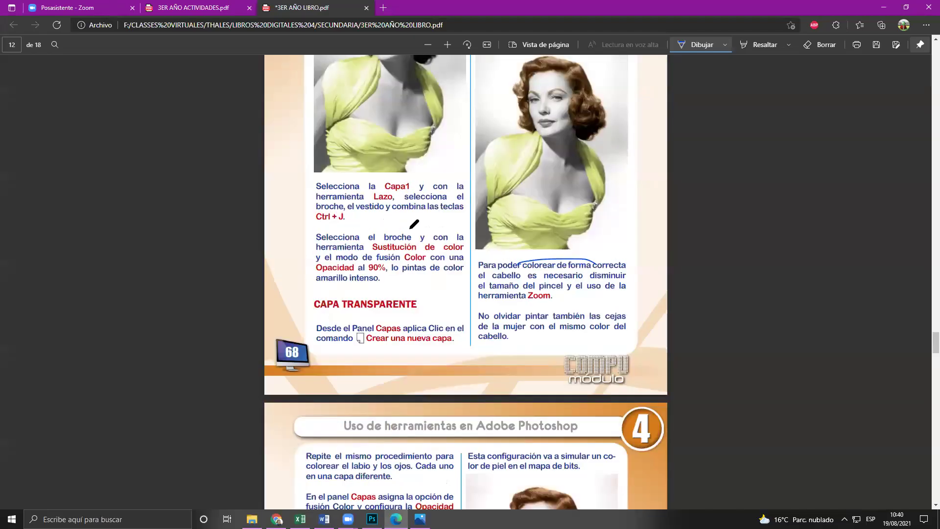
{"action": "scroll", "coordinate": [353, 224], "scroll_direction": "down", "scroll_amount": 5}
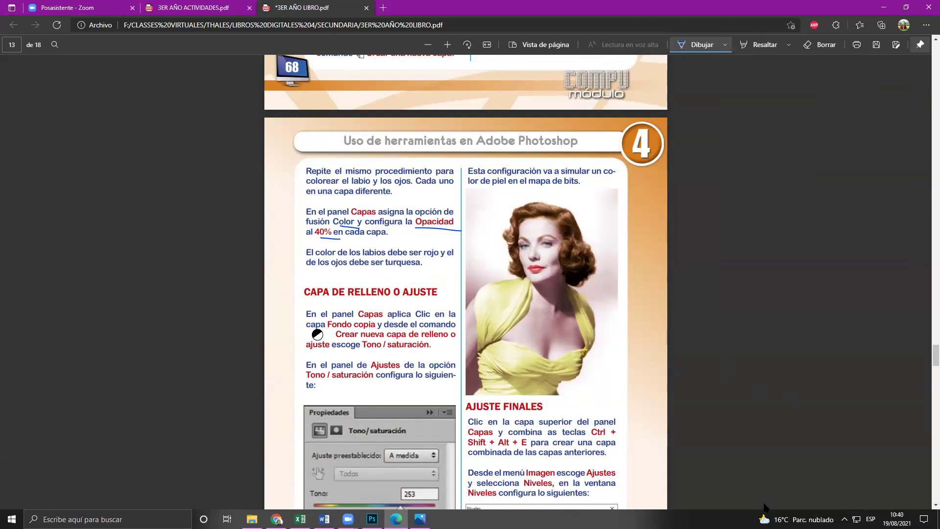
- Switch to Photoshop and give the labios layer the Color blend mode with 41% opacity, rechecking the workbook for the opacity
{"action": "key", "text": "alt+Tab"}
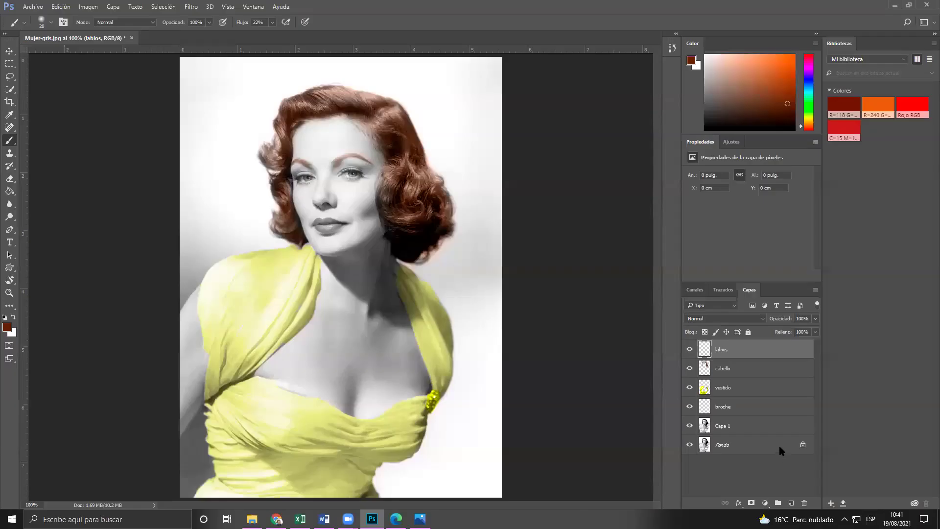
{"action": "left_click", "coordinate": [721, 320]}
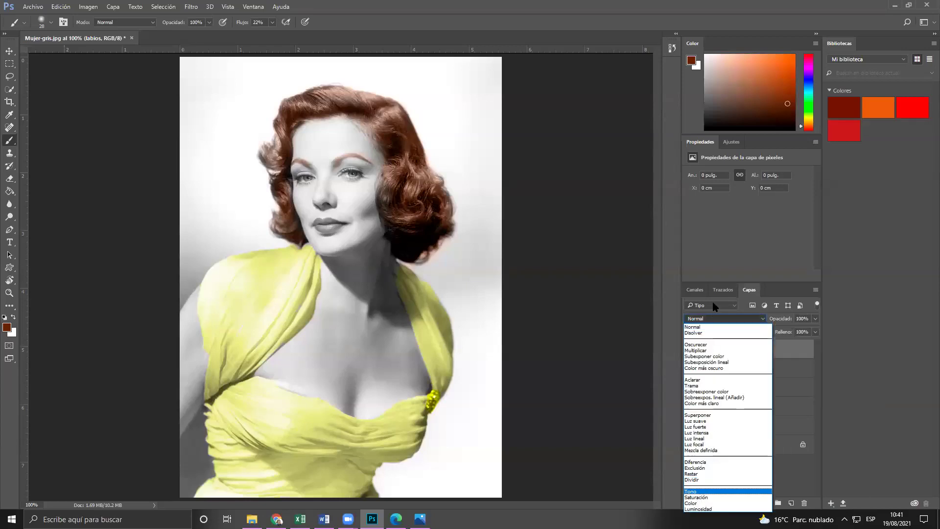
{"action": "left_click", "coordinate": [698, 503]}
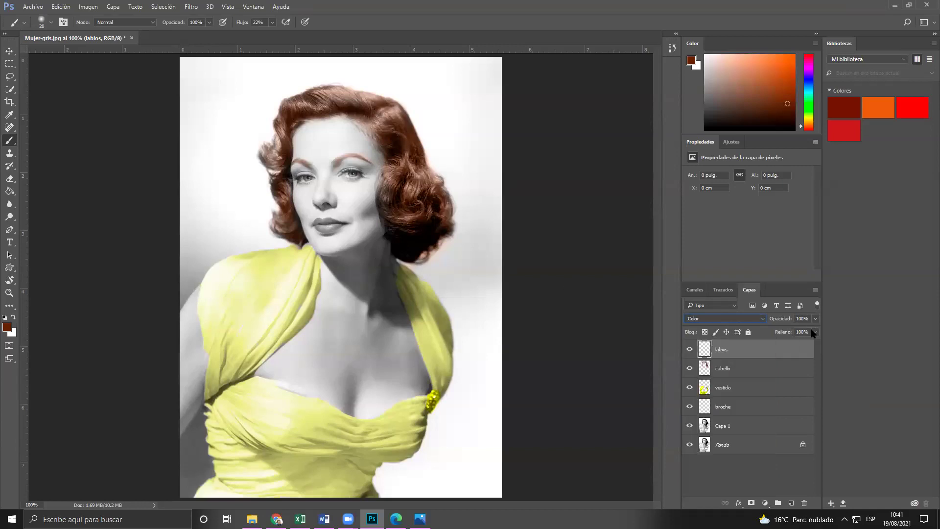
{"action": "key", "text": "alt+Tab"}
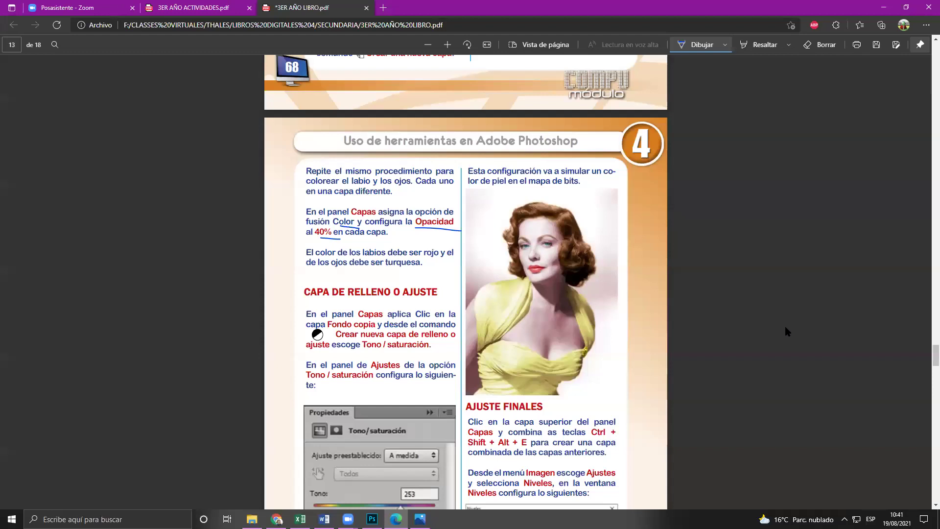
{"action": "key", "text": "alt+Tab"}
{"action": "left_click", "coordinate": [790, 331]}
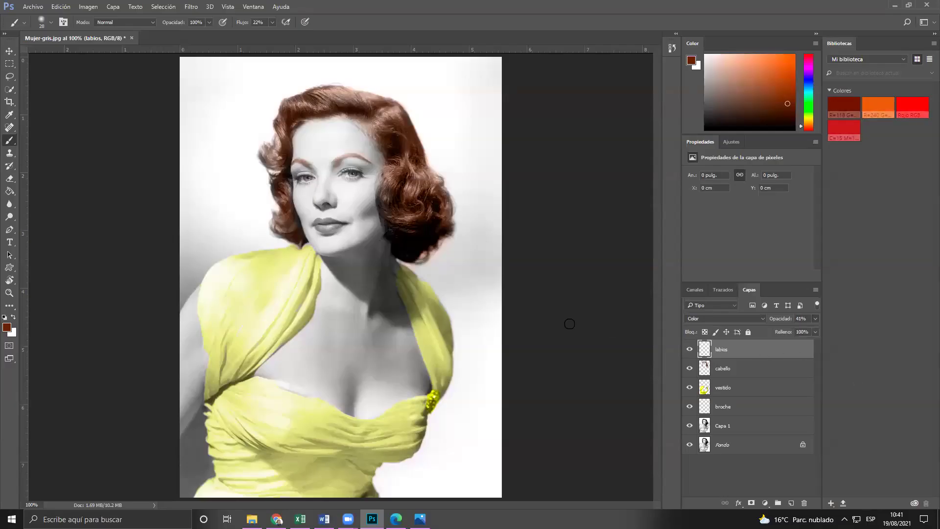
- Check the lip color in the PDF workbook, return to Photoshop and set the foreground color to red, C=15 M=100 Y=100 K=0
{"action": "scroll", "coordinate": [324, 226], "scroll_direction": "up", "scroll_amount": 1}
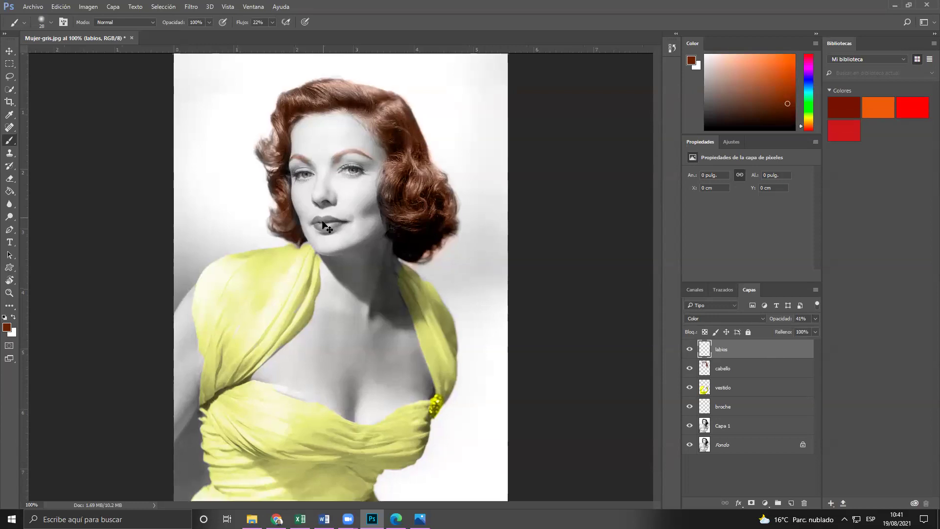
{"action": "scroll", "coordinate": [323, 225], "scroll_direction": "up", "scroll_amount": 2}
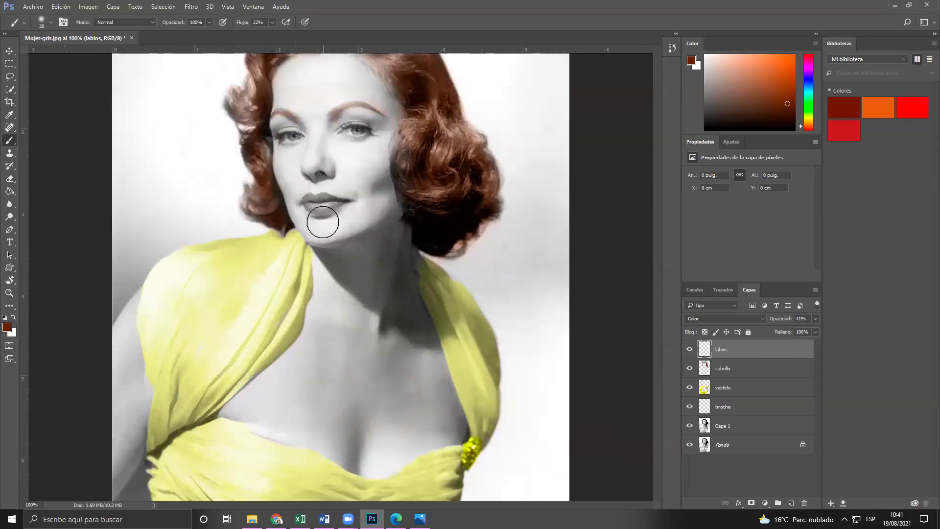
{"action": "key", "text": "ctrl+plus"}
{"action": "key", "text": "ctrl+plus"}
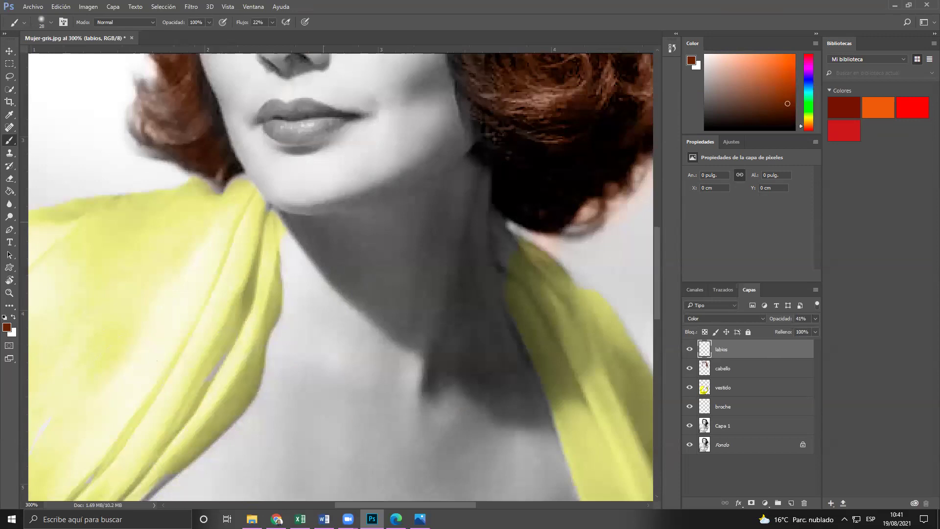
{"action": "scroll", "coordinate": [365, 302], "scroll_direction": "up", "scroll_amount": 2}
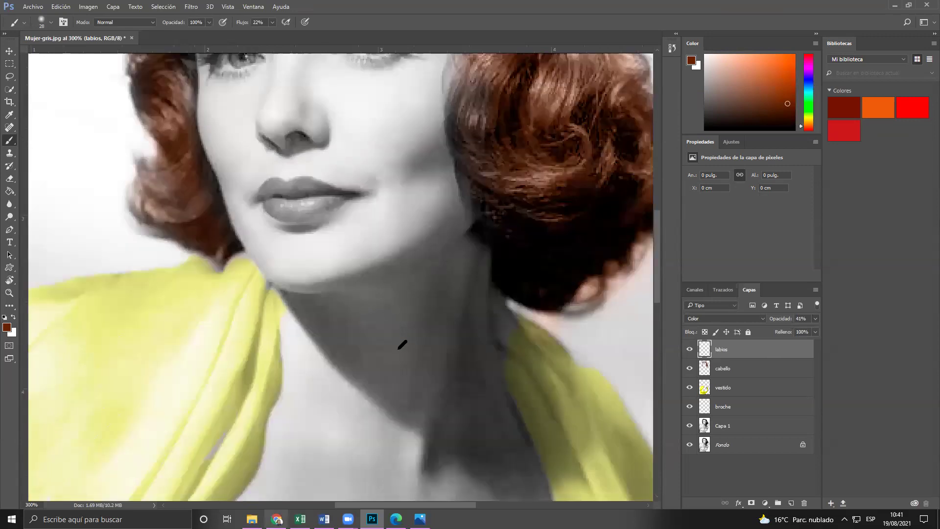
{"action": "key", "text": "alt+Tab"}
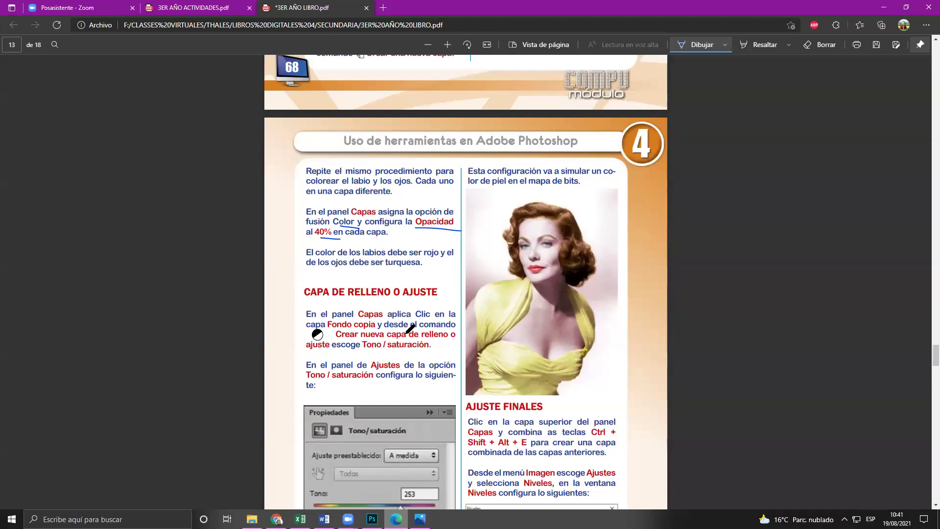
{"action": "scroll", "coordinate": [400, 336], "scroll_direction": "up", "scroll_amount": 2}
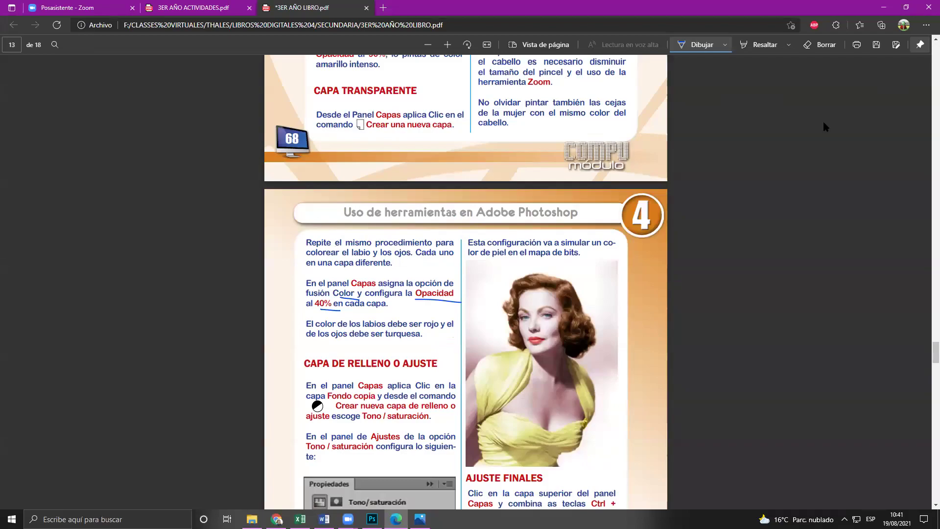
{"action": "key", "text": "alt+Tab"}
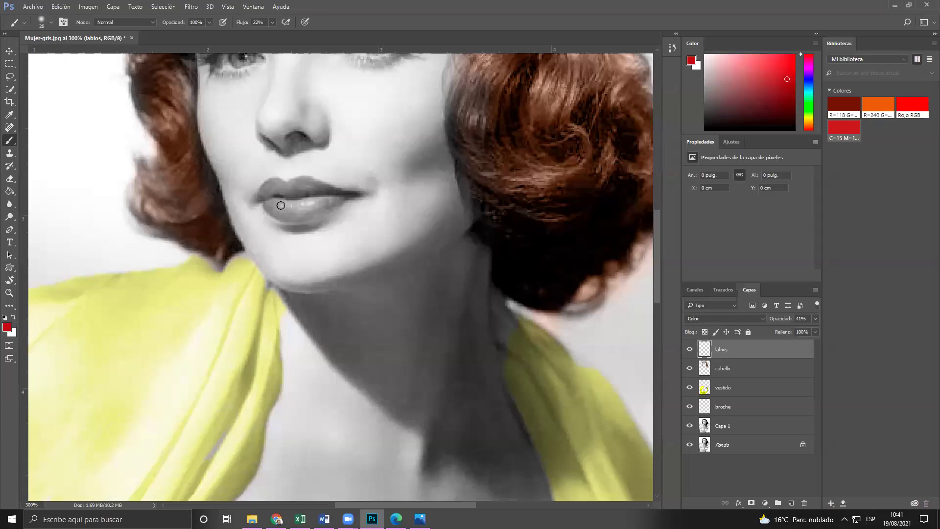
- Reduce the brush size to 7 px and paint the woman's lower and upper lips red on the labios layer
{"action": "left_click", "coordinate": [51, 22]}
{"action": "left_click_drag", "start_coordinate": [324, 210], "coordinate": [272, 209]}
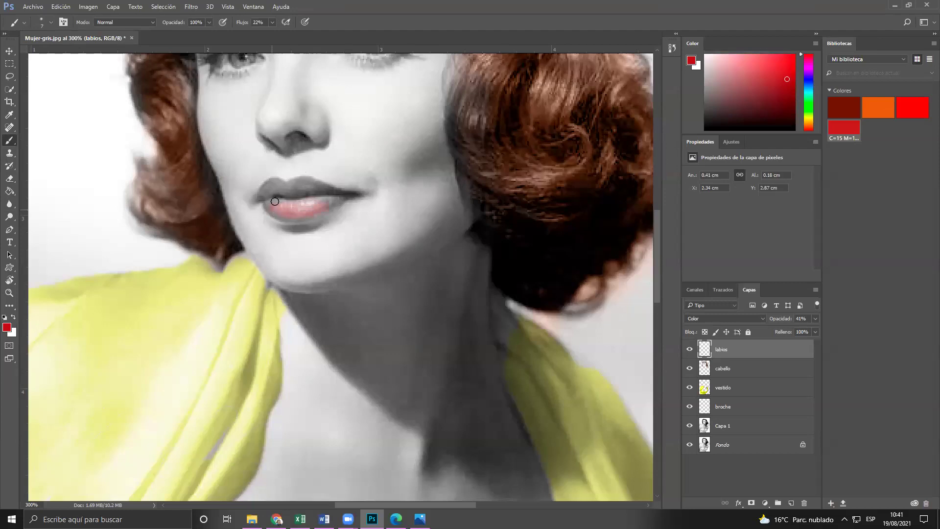
{"action": "mouse_move", "coordinate": [274, 183]}
{"action": "left_mouse_down"}
{"action": "mouse_move", "coordinate": [304, 180]}
{"action": "mouse_move", "coordinate": [358, 194]}
{"action": "mouse_move", "coordinate": [295, 213]}
{"action": "mouse_move", "coordinate": [332, 196]}
{"action": "mouse_move", "coordinate": [274, 178]}
{"action": "mouse_move", "coordinate": [255, 197]}
{"action": "mouse_move", "coordinate": [292, 217]}
{"action": "mouse_move", "coordinate": [329, 210]}
{"action": "mouse_move", "coordinate": [262, 207]}
{"action": "mouse_move", "coordinate": [297, 200]}
{"action": "mouse_move", "coordinate": [306, 188]}
{"action": "mouse_move", "coordinate": [338, 197]}
{"action": "mouse_move", "coordinate": [313, 209]}
{"action": "mouse_move", "coordinate": [331, 207]}
{"action": "mouse_move", "coordinate": [274, 214]}
{"action": "mouse_move", "coordinate": [260, 204]}
{"action": "mouse_move", "coordinate": [315, 199]}
{"action": "mouse_move", "coordinate": [282, 196]}
{"action": "mouse_move", "coordinate": [307, 182]}
{"action": "mouse_move", "coordinate": [324, 189]}
{"action": "mouse_move", "coordinate": [310, 179]}
{"action": "mouse_move", "coordinate": [264, 185]}
{"action": "mouse_move", "coordinate": [283, 184]}
{"action": "mouse_move", "coordinate": [303, 199]}
{"action": "mouse_move", "coordinate": [361, 197]}
{"action": "mouse_move", "coordinate": [280, 203]}
{"action": "mouse_move", "coordinate": [329, 209]}
{"action": "left_mouse_up"}
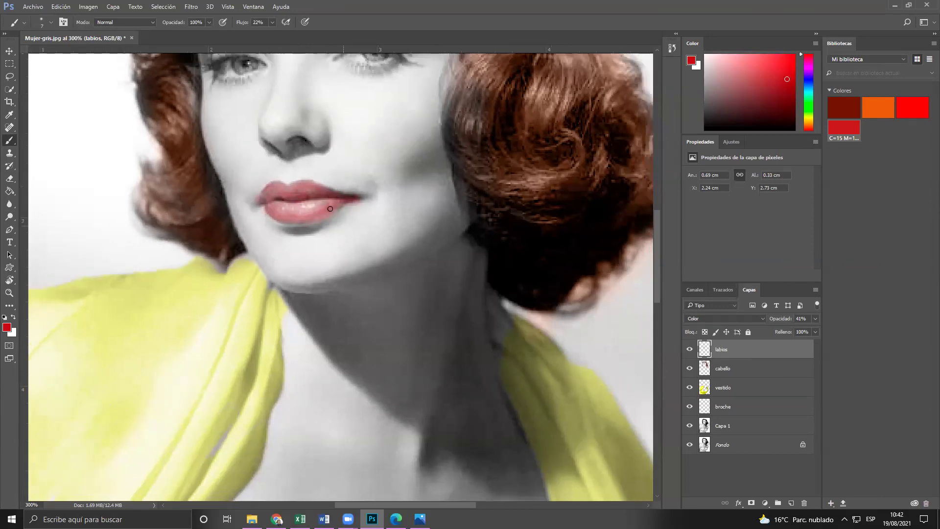
{"action": "key", "text": "ctrl+minus"}
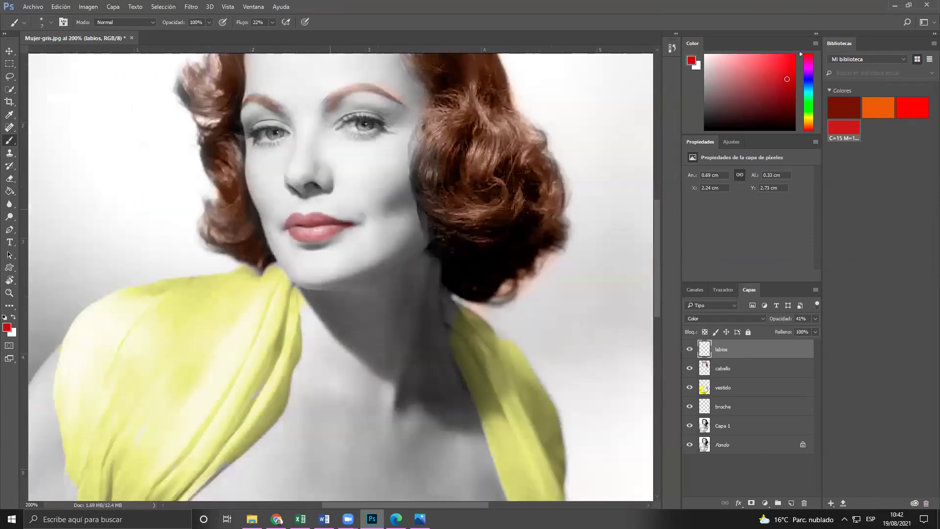
{"action": "key", "text": "ctrl+minus"}
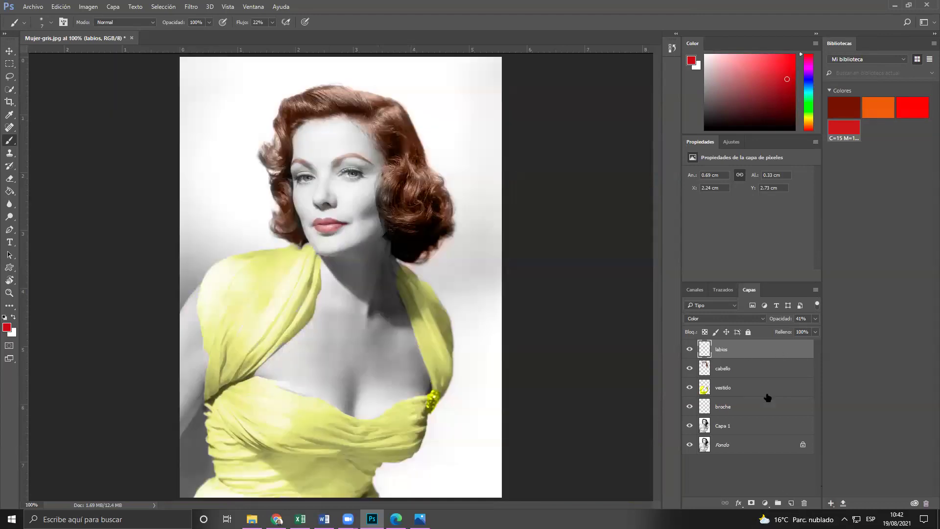
- Add a new layer named ojuos above labios and give it the Color blend mode with 48% opacity
{"action": "key", "text": "ctrl+shift+alt+n"}
{"action": "double_click", "coordinate": [722, 349]}
{"action": "type", "text": "ojuos"}
{"action": "key", "text": "Return"}
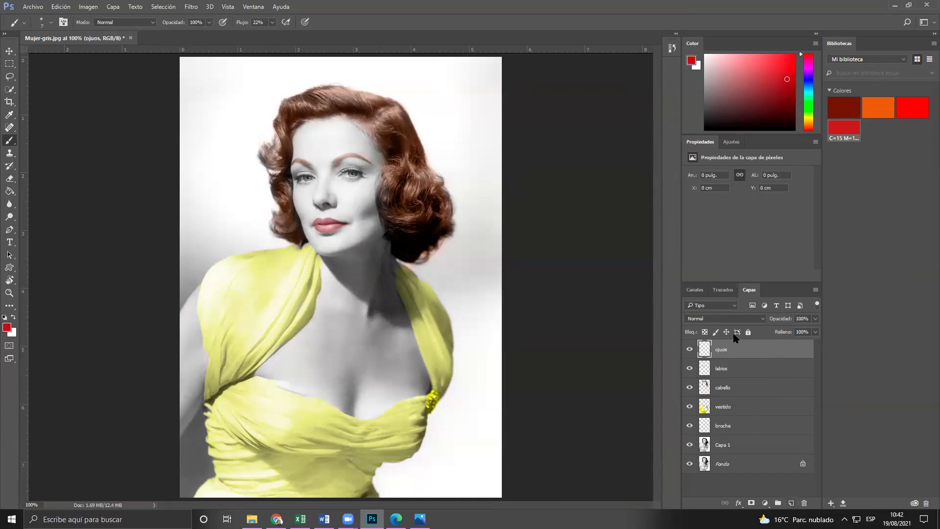
{"action": "left_click", "coordinate": [737, 318]}
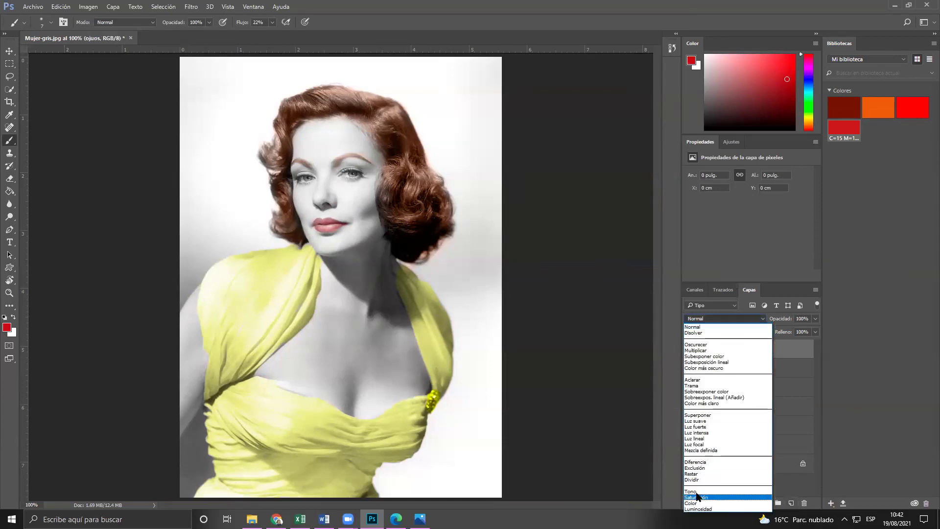
{"action": "left_click", "coordinate": [699, 503]}
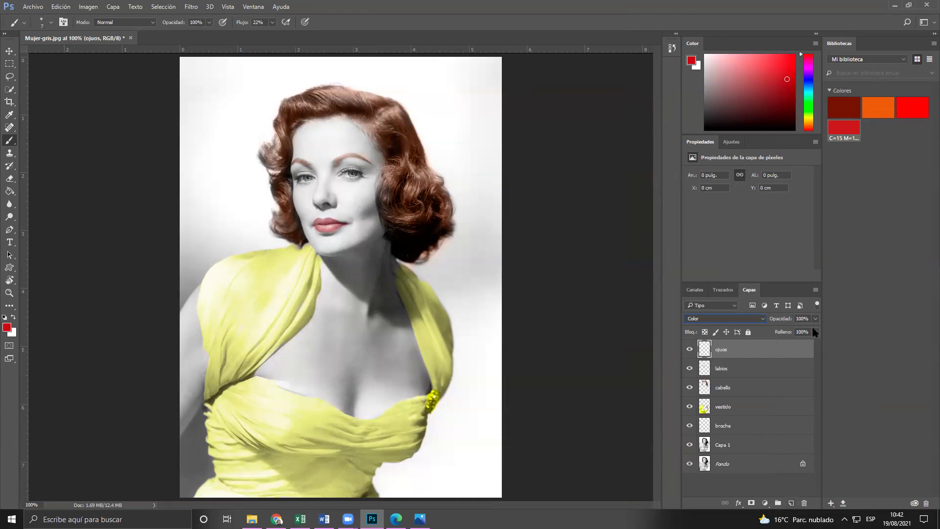
{"action": "left_click_drag", "start_coordinate": [816, 319], "coordinate": [791, 331]}
- Set the foreground color to turquoise #0aa8d0 for painting the woman's eyes
{"action": "left_click", "coordinate": [690, 60]}
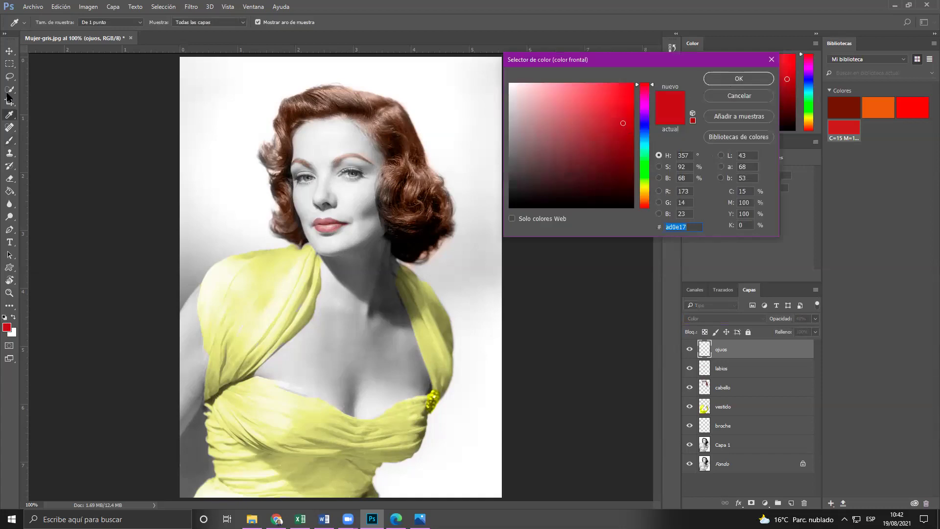
{"action": "type", "text": "0aa8d0"}
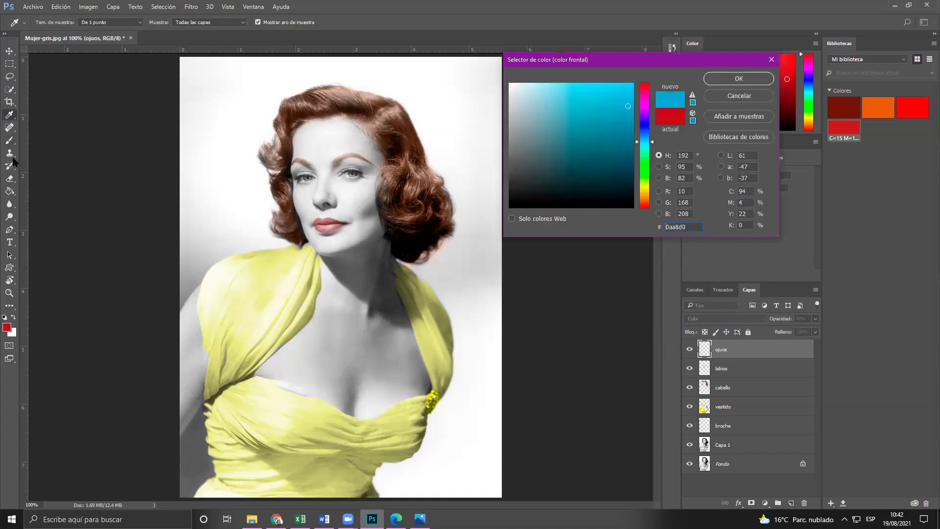
{"action": "key", "text": "Return"}
{"action": "key", "text": "ctrl+minus"}
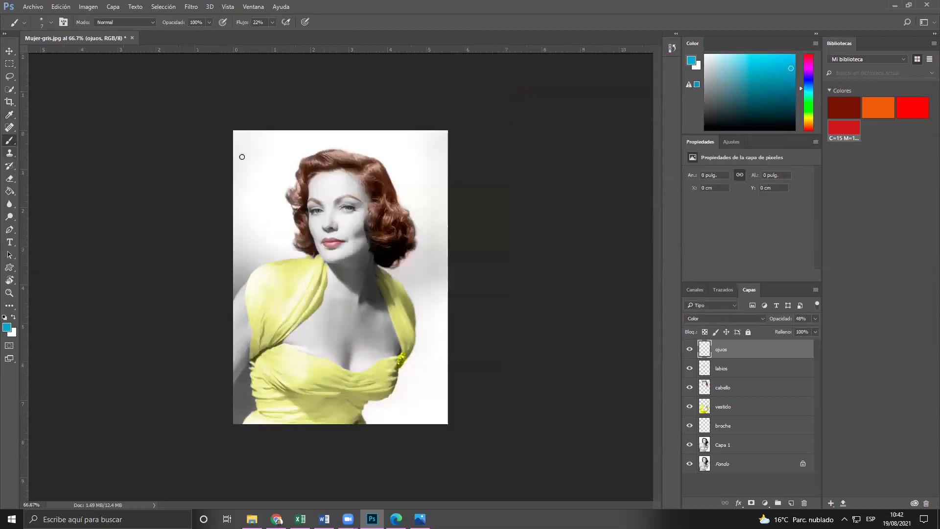
{"action": "key", "text": "ctrl+plus"}
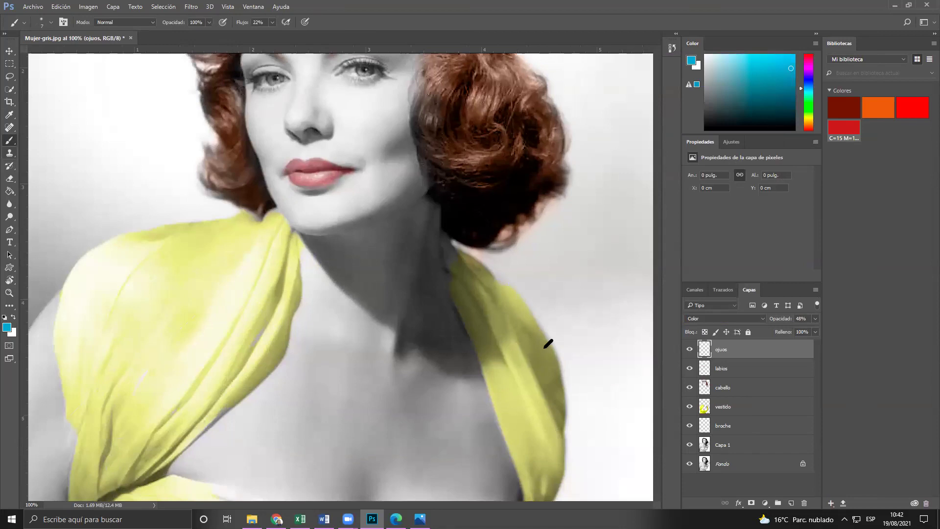
{"action": "scroll", "coordinate": [362, 106], "scroll_direction": "up", "scroll_amount": 1}
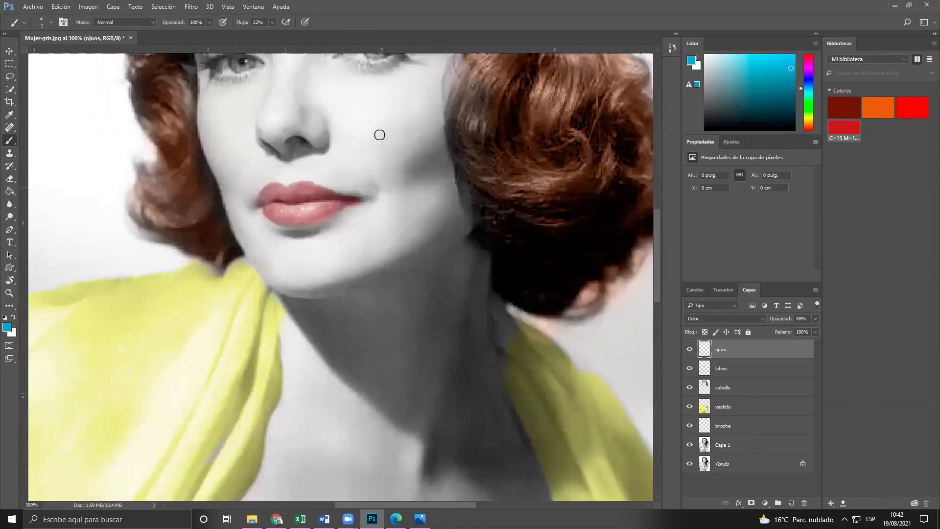
{"action": "scroll", "coordinate": [379, 135], "scroll_direction": "up", "scroll_amount": 2}
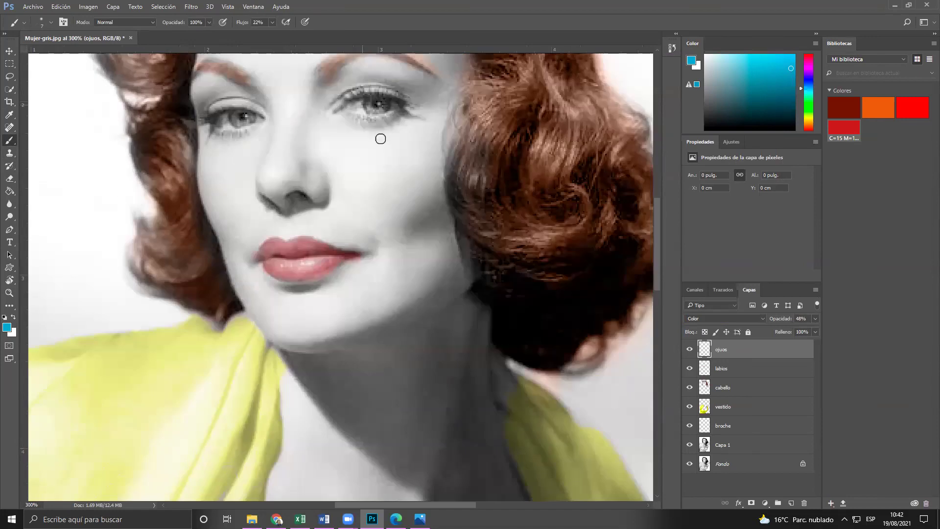
- Paint both of the woman's irises turquoise on the ojuos layer
{"action": "key", "text": "ctrl+plus"}
{"action": "mouse_move", "coordinate": [387, 133]}
{"action": "left_mouse_down"}
{"action": "mouse_move", "coordinate": [396, 139]}
{"action": "mouse_move", "coordinate": [390, 128]}
{"action": "mouse_move", "coordinate": [382, 141]}
{"action": "mouse_move", "coordinate": [397, 132]}
{"action": "left_mouse_up"}
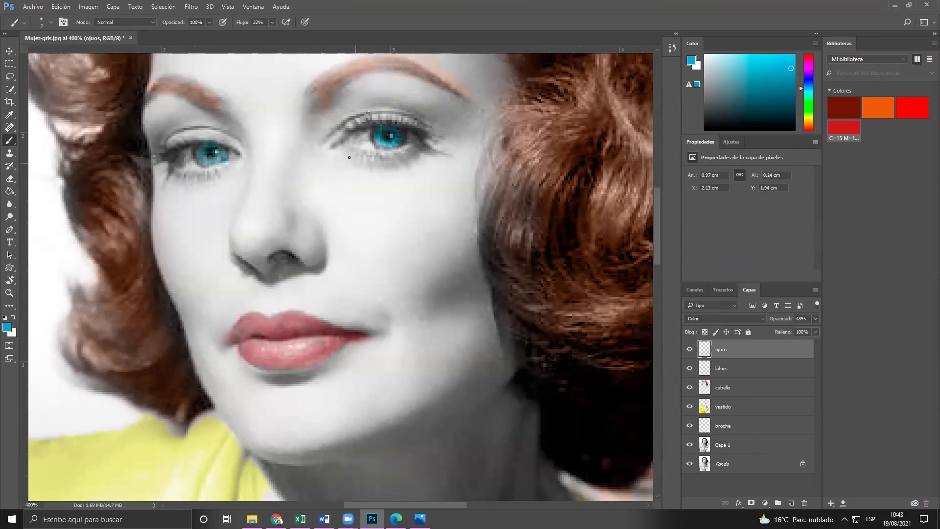
{"action": "key", "text": "ctrl+minus"}
{"action": "key", "text": "ctrl+minus"}
{"action": "key", "text": "ctrl+minus"}
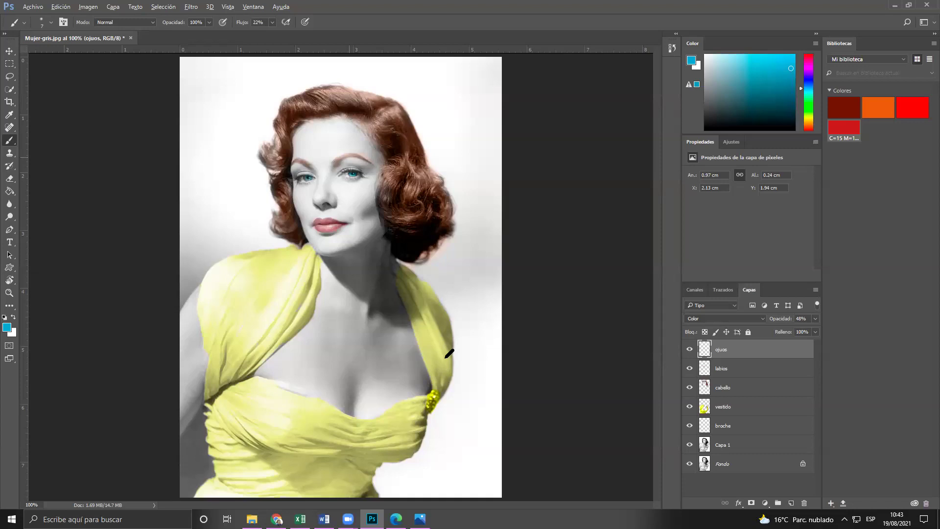
- Check the lip and eye instructions in the PDF workbook, then set the labios layer's blend mode to Color in Photoshop
{"action": "key", "text": "alt+Tab"}
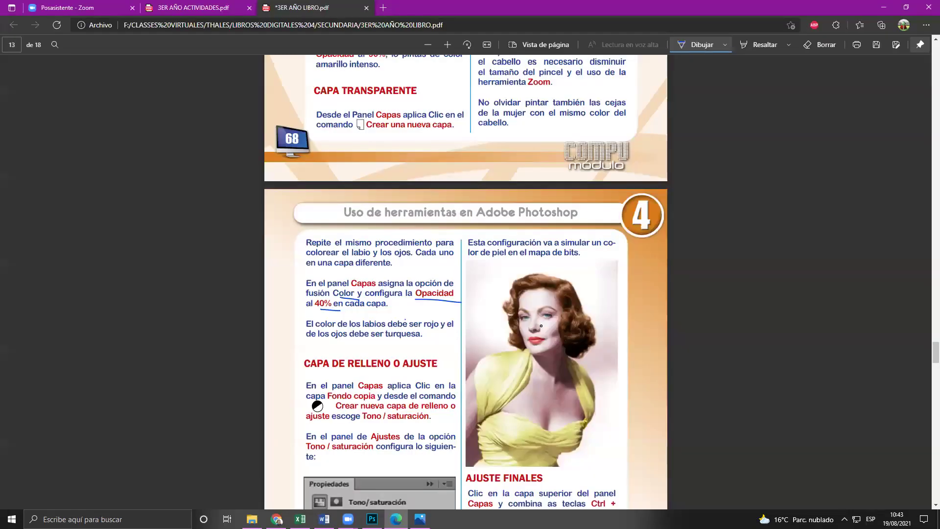
{"action": "scroll", "coordinate": [365, 190], "scroll_direction": "down", "scroll_amount": 2}
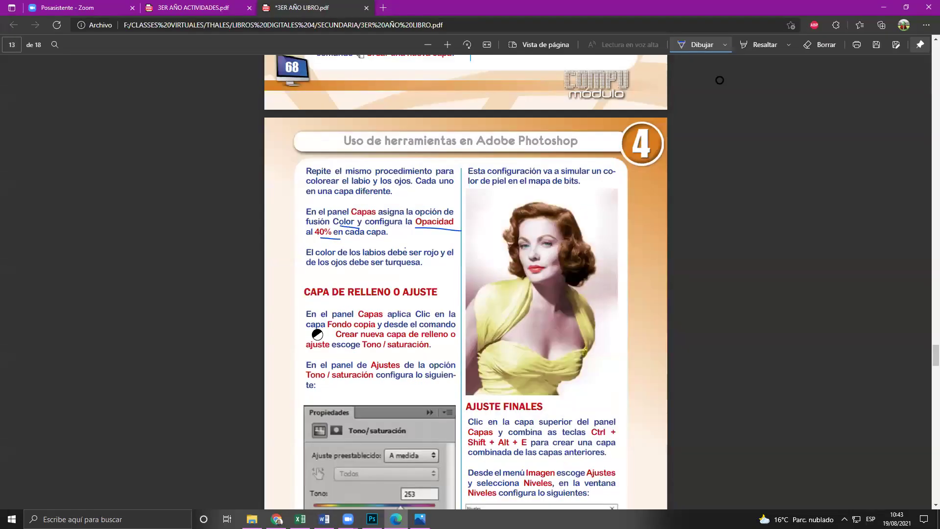
{"action": "key", "text": "alt+Tab"}
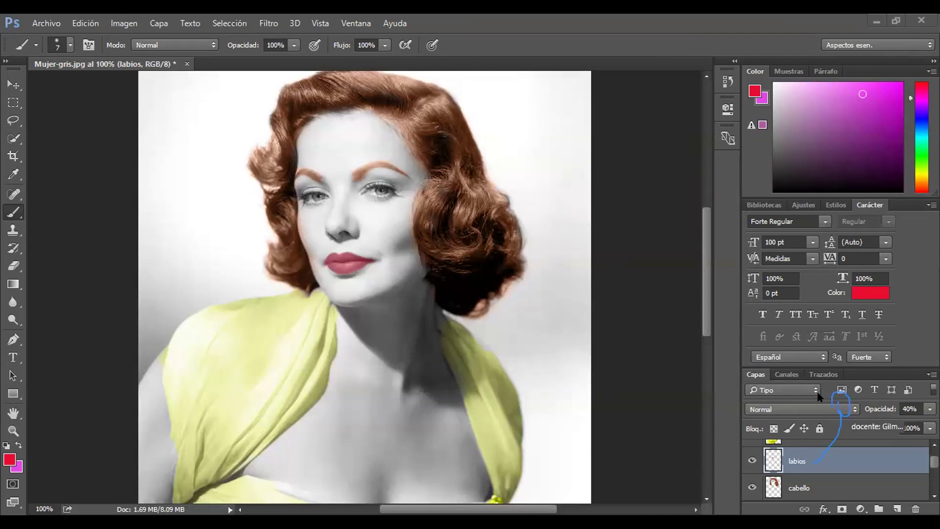
{"action": "left_click", "coordinate": [803, 409]}
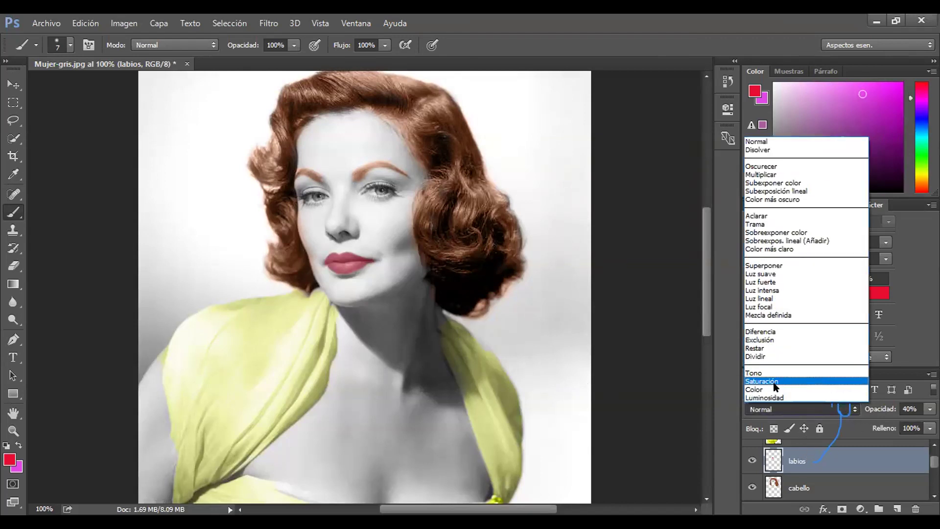
{"action": "left_click", "coordinate": [774, 389]}
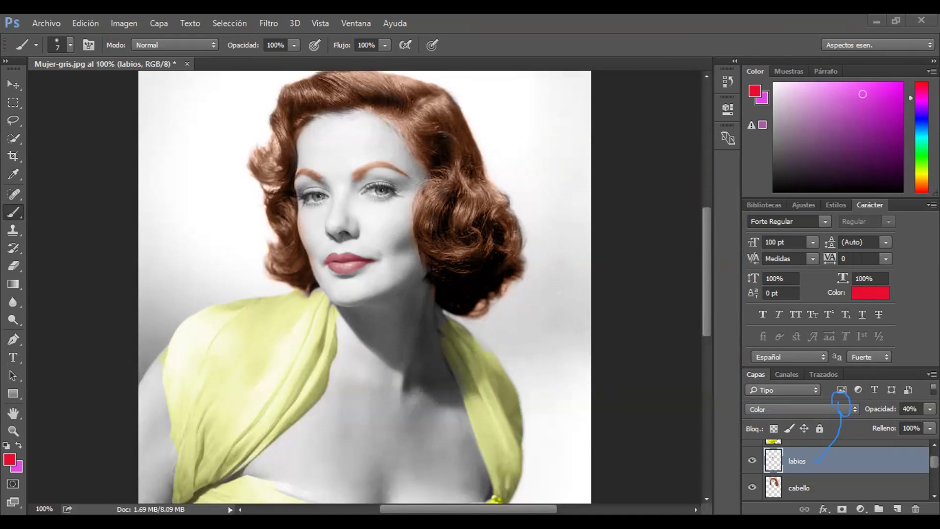
- Add a new layer above labios and name it ojos
{"action": "left_click", "coordinate": [896, 510]}
{"action": "double_click", "coordinate": [798, 460]}
{"action": "type", "text": "ojos7"}
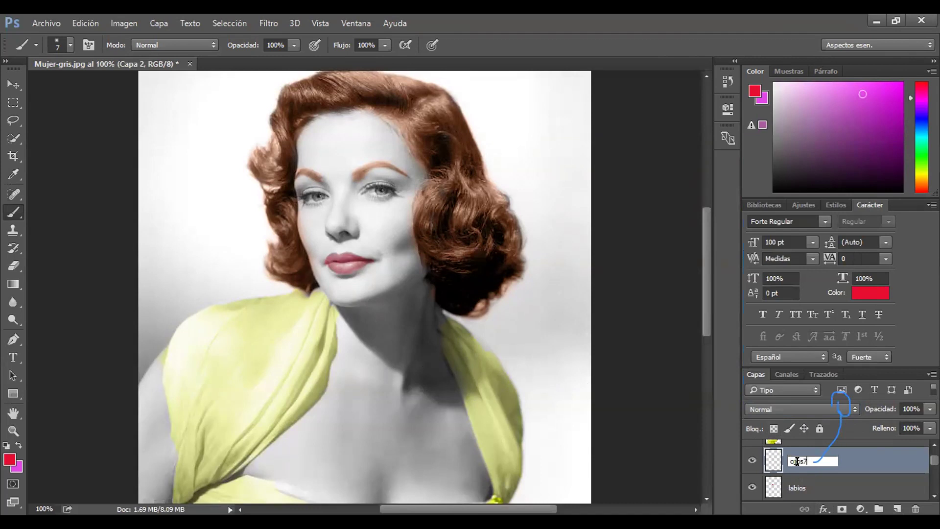
{"action": "key", "text": "BackSpace"}
{"action": "key", "text": "Return"}
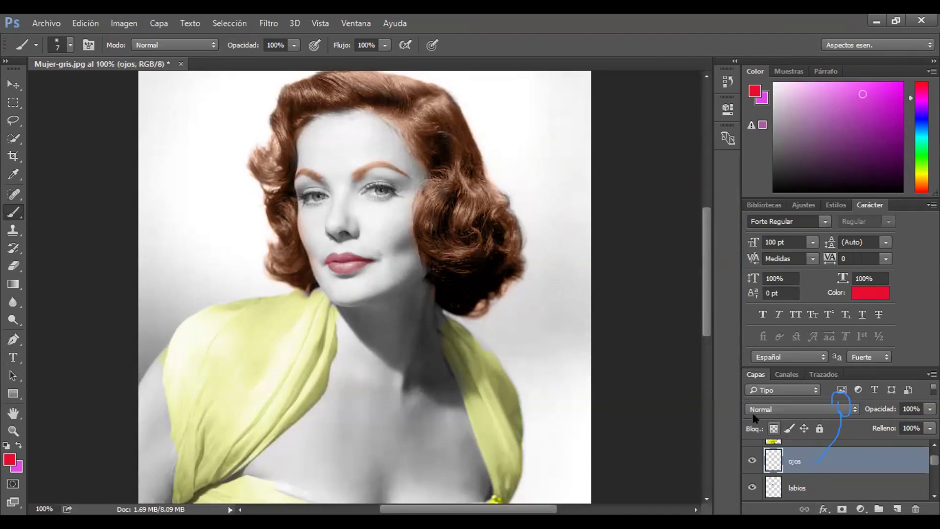
- Give the ojos layer the Color blend mode and 40% opacity
{"action": "left_click", "coordinate": [784, 409]}
{"action": "left_click", "coordinate": [677, 389]}
{"action": "left_click", "coordinate": [818, 413]}
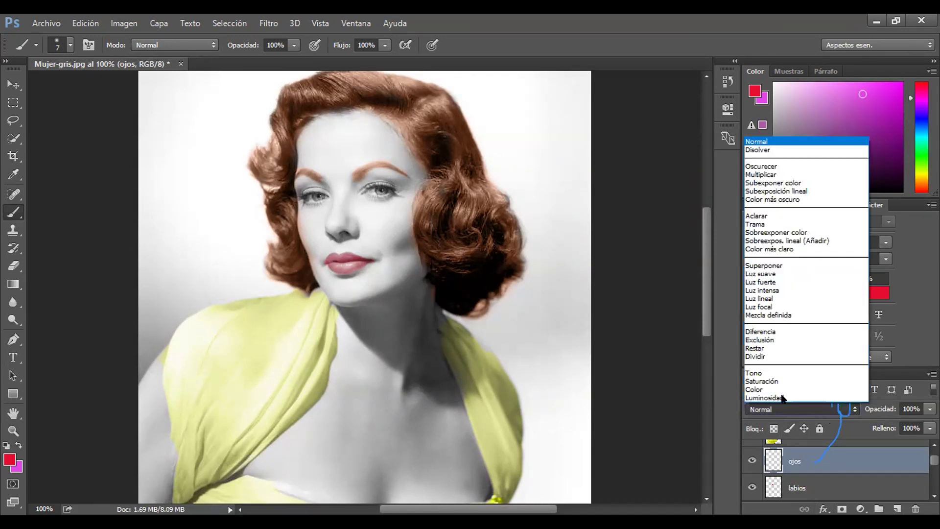
{"action": "left_click", "coordinate": [766, 386]}
{"action": "left_click", "coordinate": [913, 408]}
{"action": "type", "text": "40"}
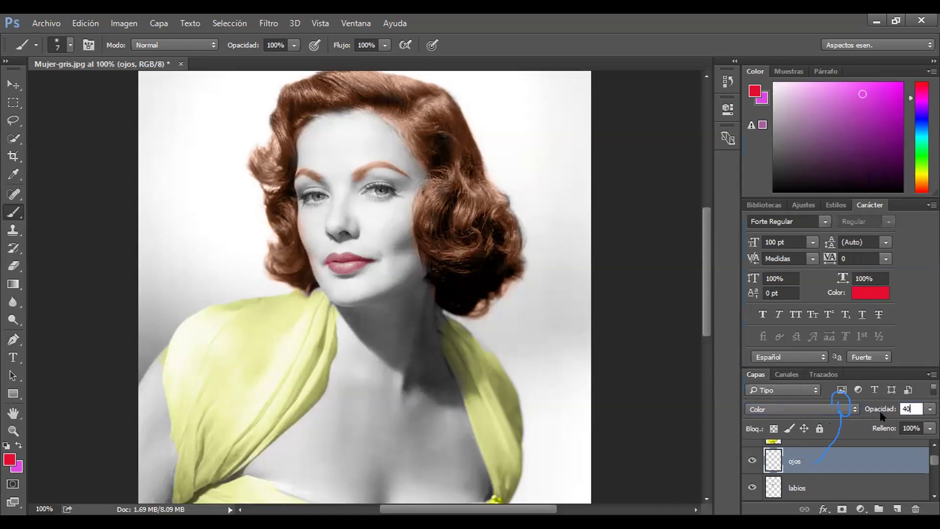
{"action": "key", "text": "Return"}
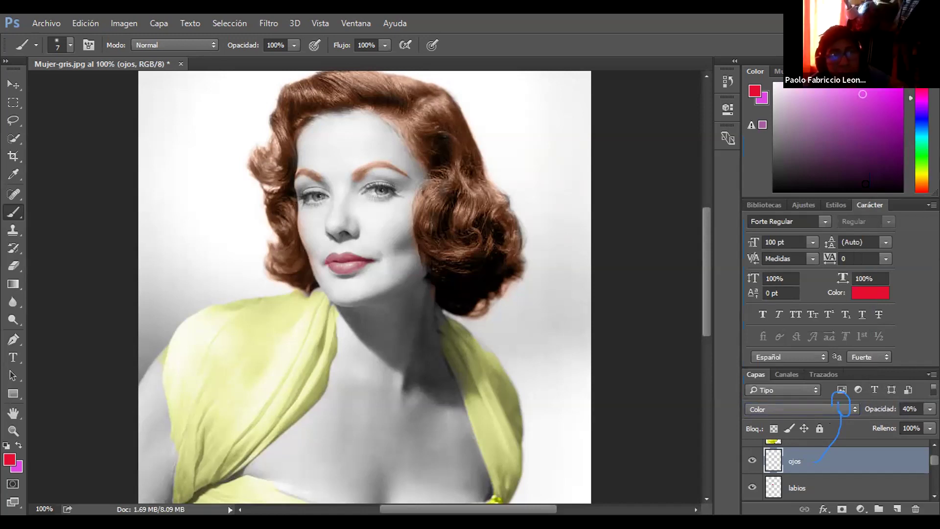
- Set the foreground color to light blue #2aa0eb for painting the eyes
{"action": "left_click", "coordinate": [9, 459]}
{"action": "left_click_drag", "start_coordinate": [471, 211], "coordinate": [472, 207]}
{"action": "mouse_move", "coordinate": [427, 143]}
{"action": "left_mouse_down"}
{"action": "mouse_move", "coordinate": [413, 142]}
{"action": "mouse_move", "coordinate": [425, 142]}
{"action": "left_mouse_up"}
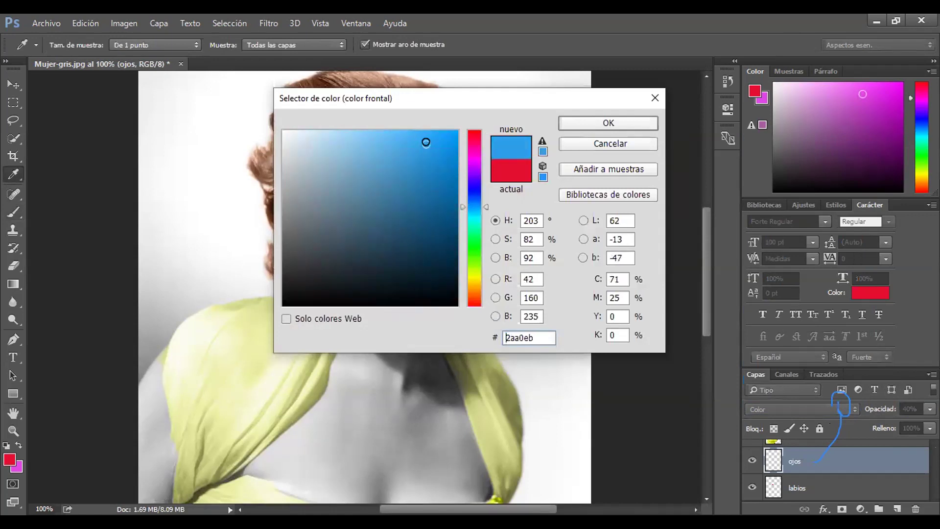
{"action": "left_click", "coordinate": [579, 128]}
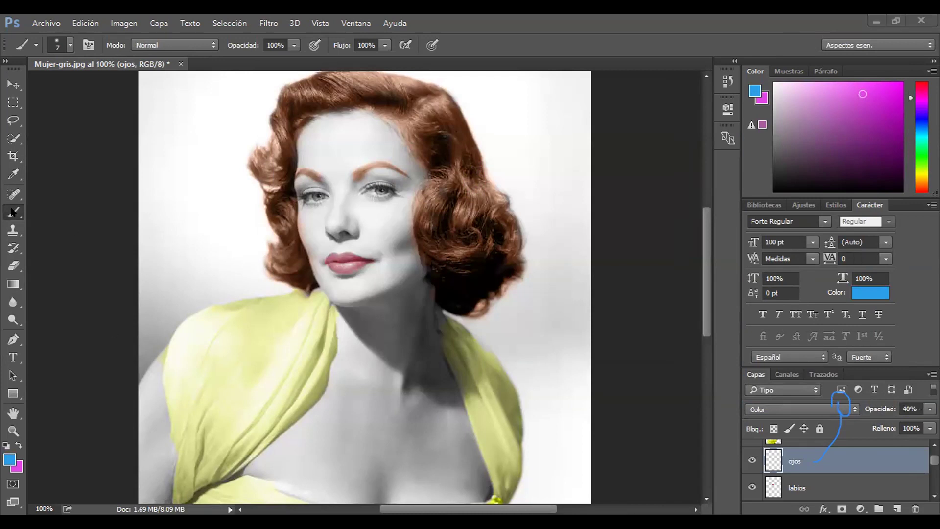
- Paint both of the woman's irises light blue with the 7 px brush on the ojos layer
{"action": "key", "text": "ctrl+plus"}
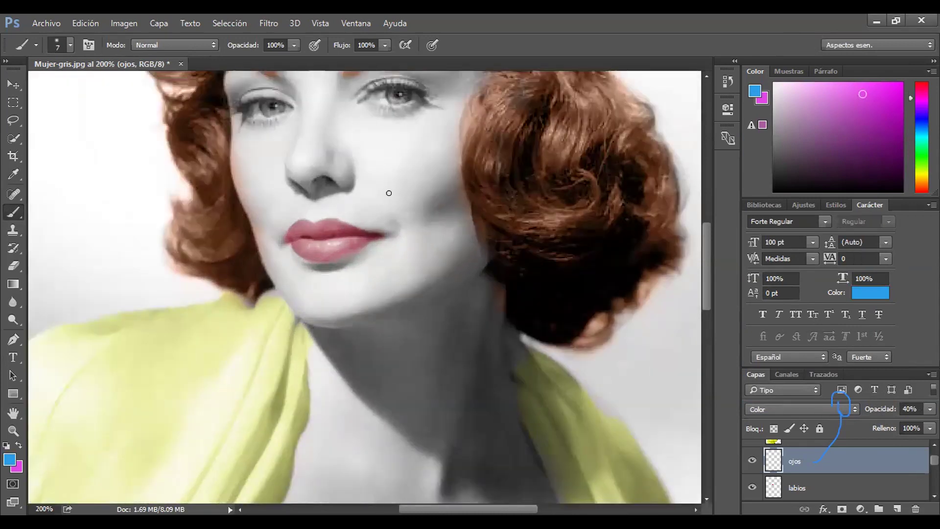
{"action": "left_click_drag", "start_coordinate": [708, 295], "coordinate": [708, 283]}
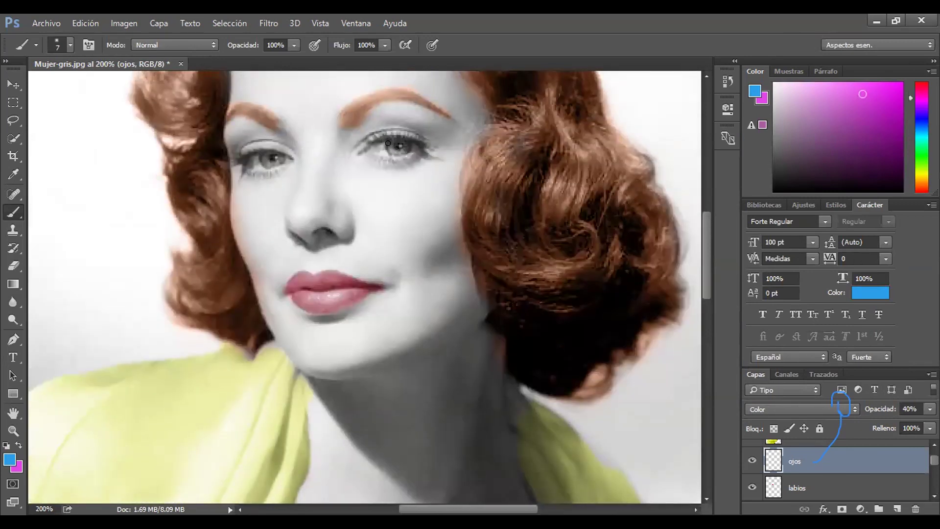
{"action": "left_click_drag", "start_coordinate": [389, 144], "coordinate": [403, 142]}
{"action": "mouse_move", "coordinate": [261, 154]}
{"action": "left_mouse_down"}
{"action": "mouse_move", "coordinate": [279, 155]}
{"action": "mouse_move", "coordinate": [269, 150]}
{"action": "left_mouse_up"}
{"action": "key", "text": "ctrl+minus"}
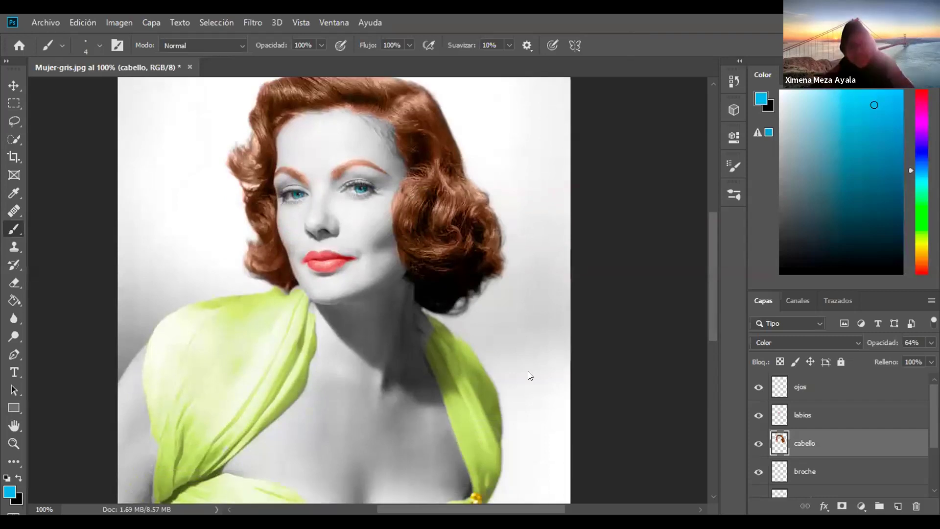
- Adjust the cabello layer's opacity and set the labios layer's opacity to 43%
{"action": "scroll", "coordinate": [366, 301], "scroll_direction": "up", "scroll_amount": 3}
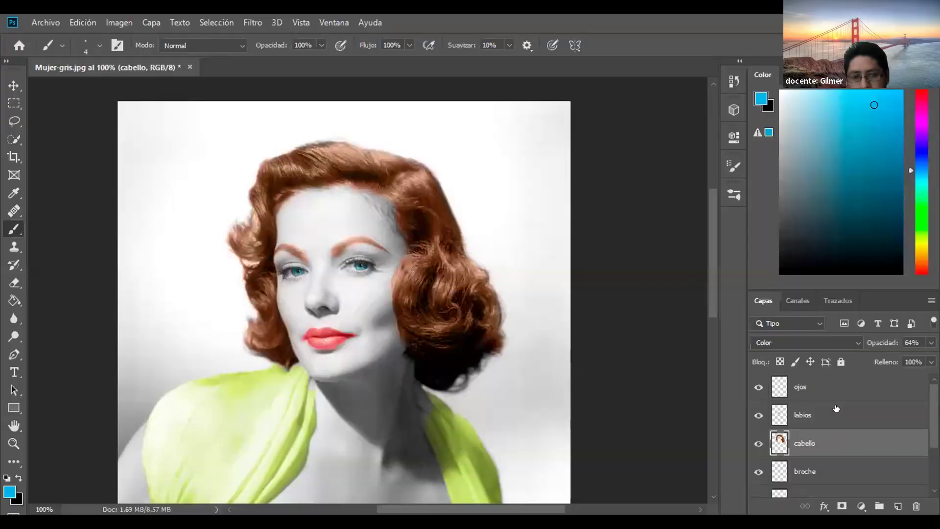
{"action": "left_click_drag", "start_coordinate": [907, 360], "coordinate": [889, 359]}
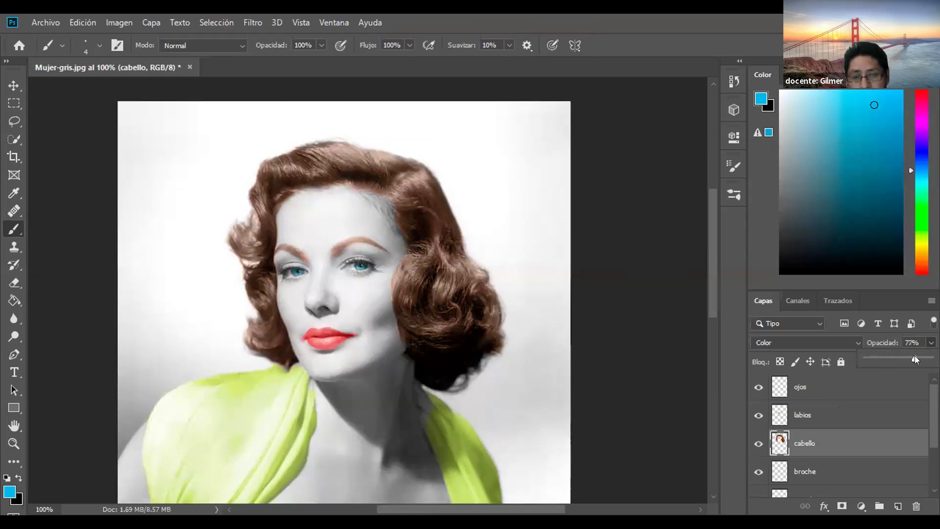
{"action": "left_click_drag", "start_coordinate": [906, 355], "coordinate": [893, 356]}
{"action": "left_click", "coordinate": [862, 416]}
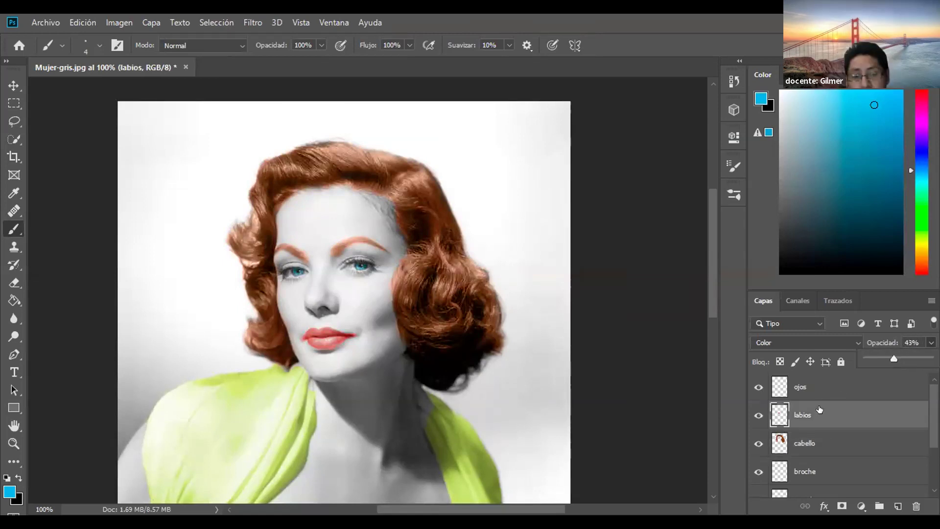
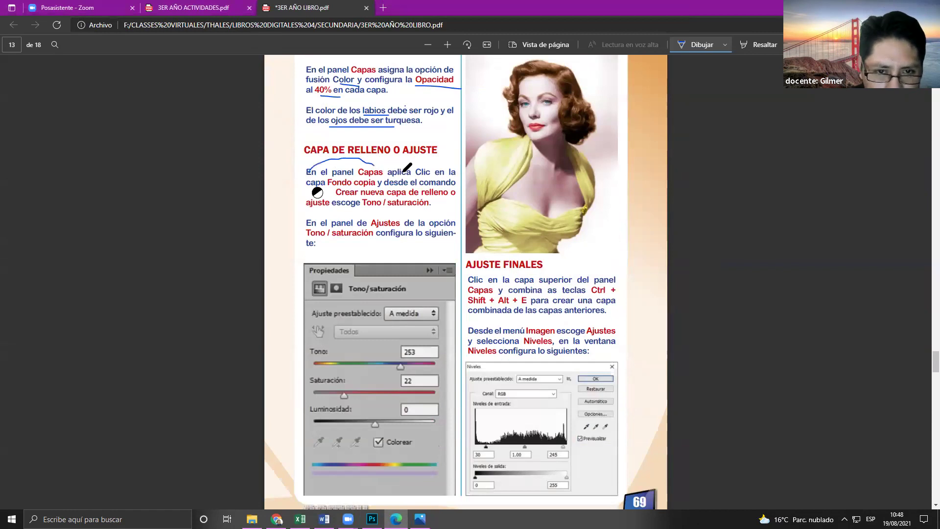
- Underline the workbook's adjustment-layer instructions from Fondo copia to Tono/saturación and review the settings shown below them
{"action": "left_click_drag", "start_coordinate": [349, 187], "coordinate": [438, 186]}
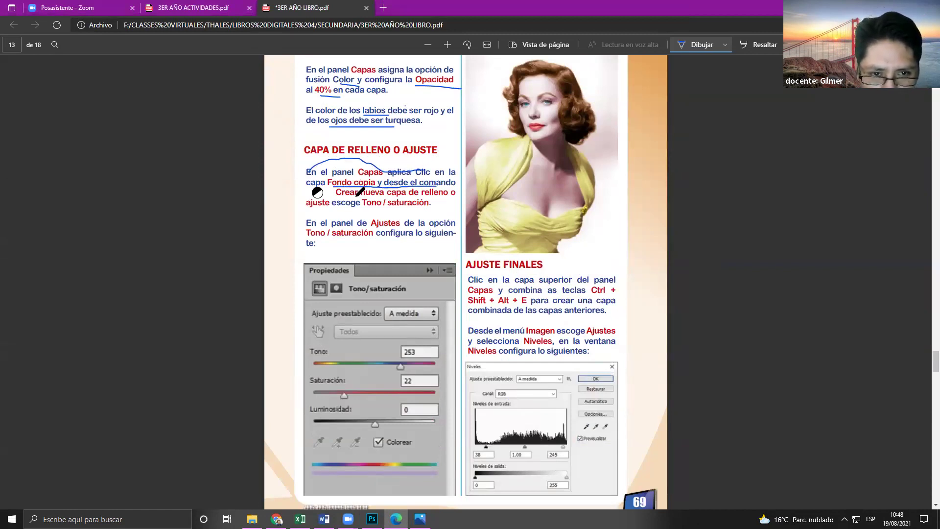
{"action": "left_click_drag", "start_coordinate": [350, 196], "coordinate": [385, 195]}
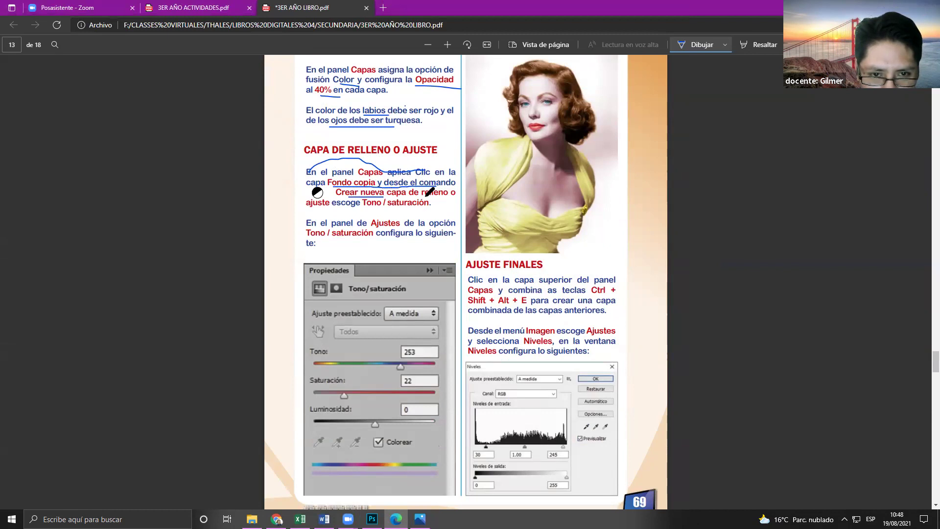
{"action": "left_click_drag", "start_coordinate": [369, 204], "coordinate": [403, 207]}
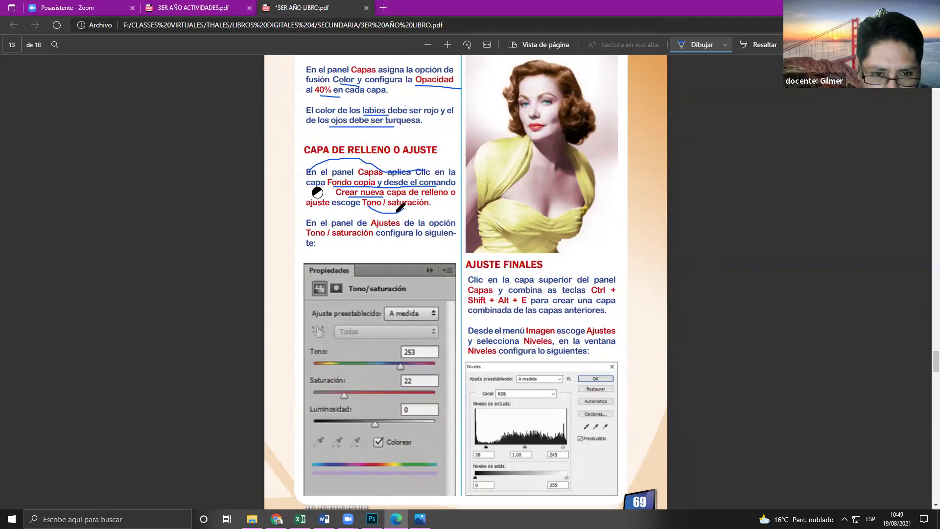
{"action": "scroll", "coordinate": [534, 229], "scroll_direction": "down", "scroll_amount": 3}
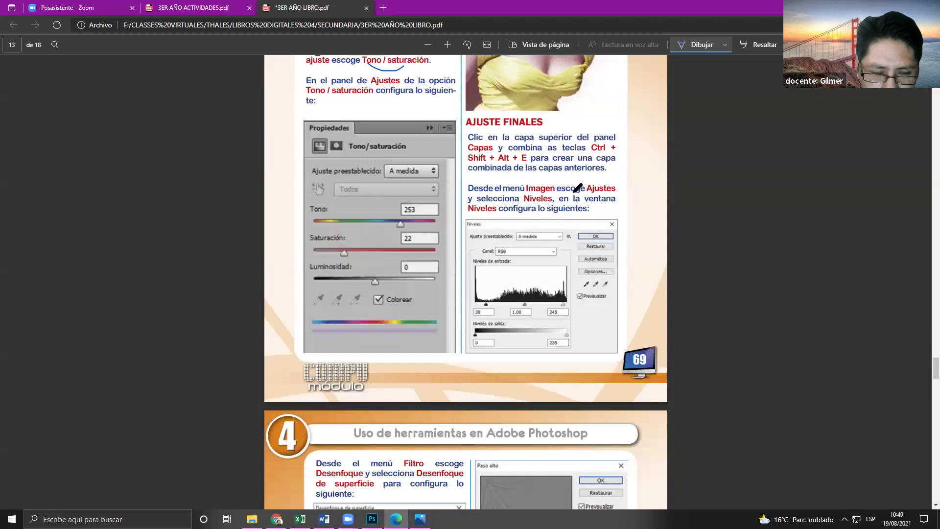
{"action": "scroll", "coordinate": [436, 455], "scroll_direction": "up", "scroll_amount": 4}
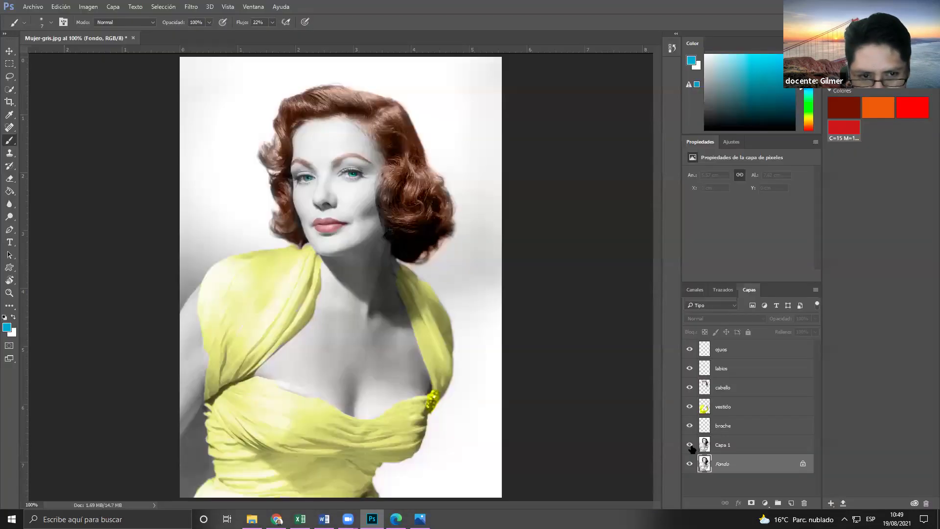
- Underline the second Tono/saturación mention in the PDF workbook and add a Hue/Saturation adjustment layer above Capa 1 in Photoshop
{"action": "left_click", "coordinate": [721, 445]}
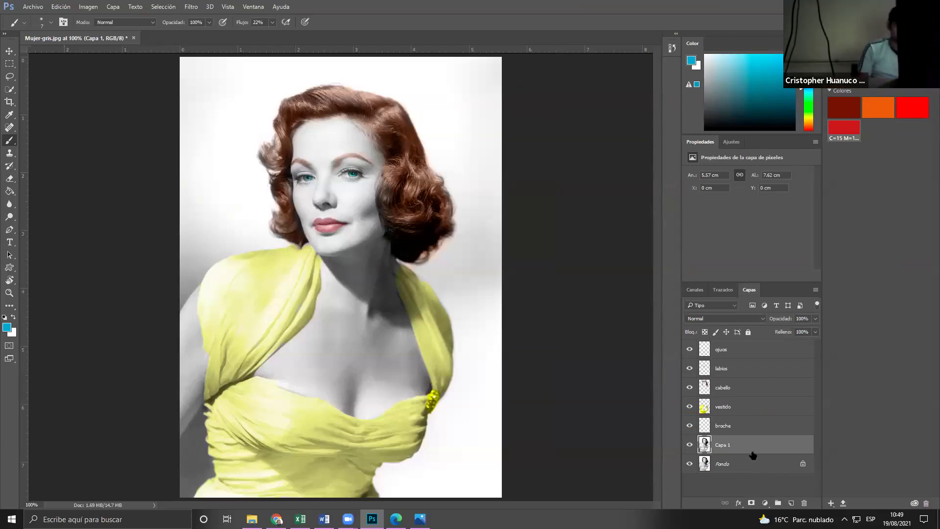
{"action": "left_click", "coordinate": [765, 503]}
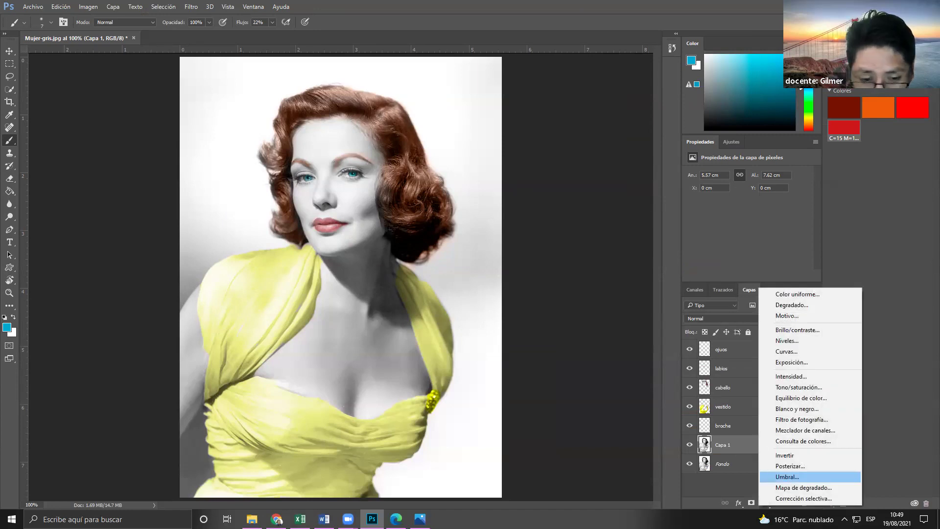
{"action": "key", "text": "Escape"}
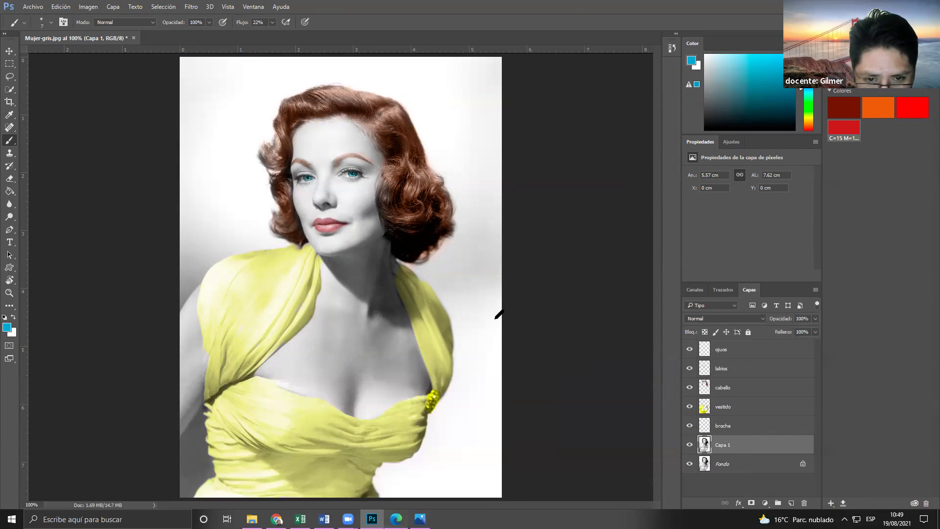
{"action": "key", "text": "alt+Tab"}
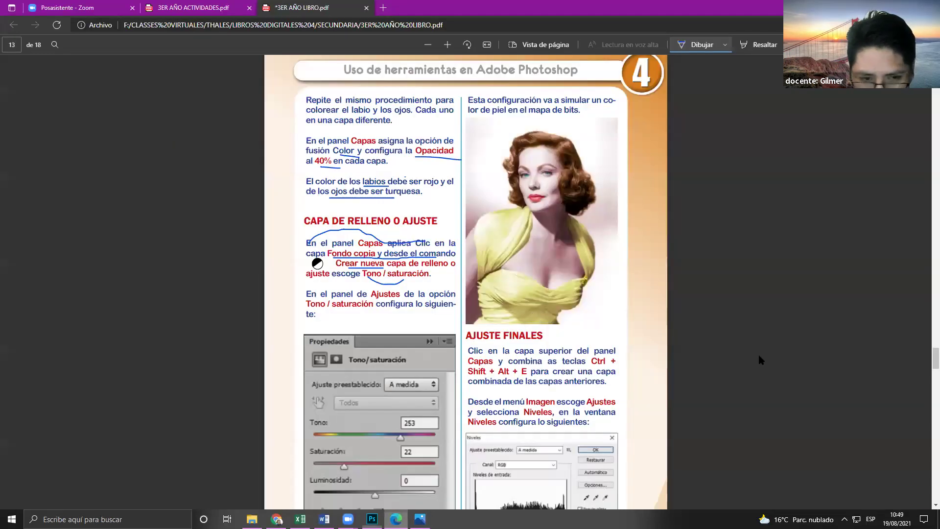
{"action": "left_click_drag", "start_coordinate": [308, 309], "coordinate": [370, 309]}
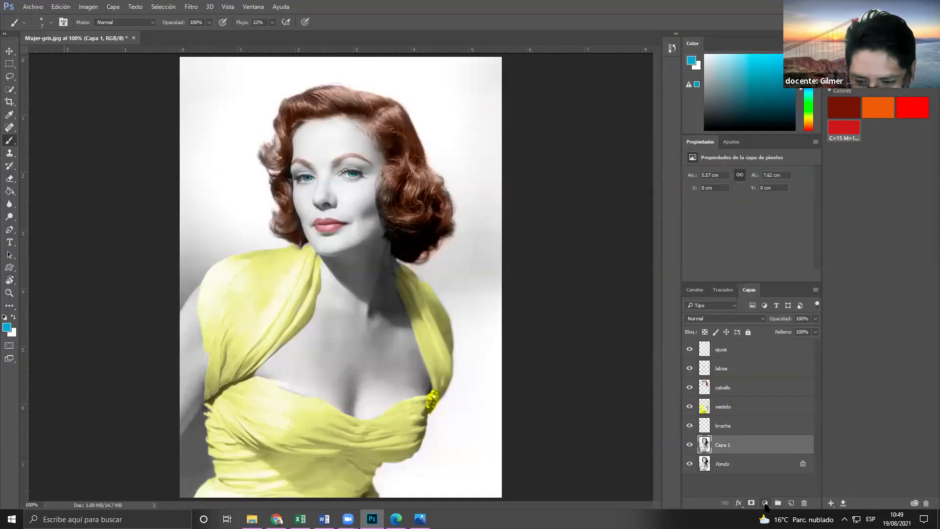
{"action": "key", "text": "alt+Tab"}
{"action": "left_click", "coordinate": [765, 503]}
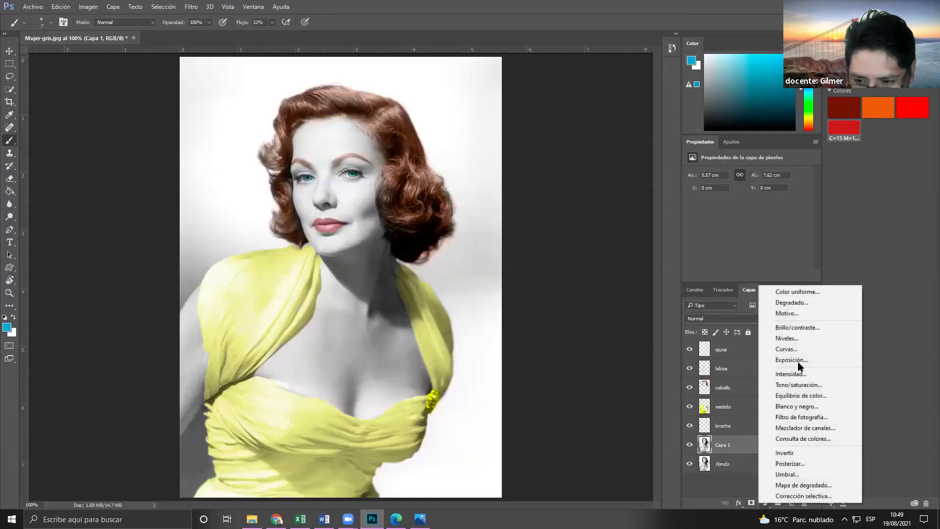
{"action": "left_click", "coordinate": [803, 386]}
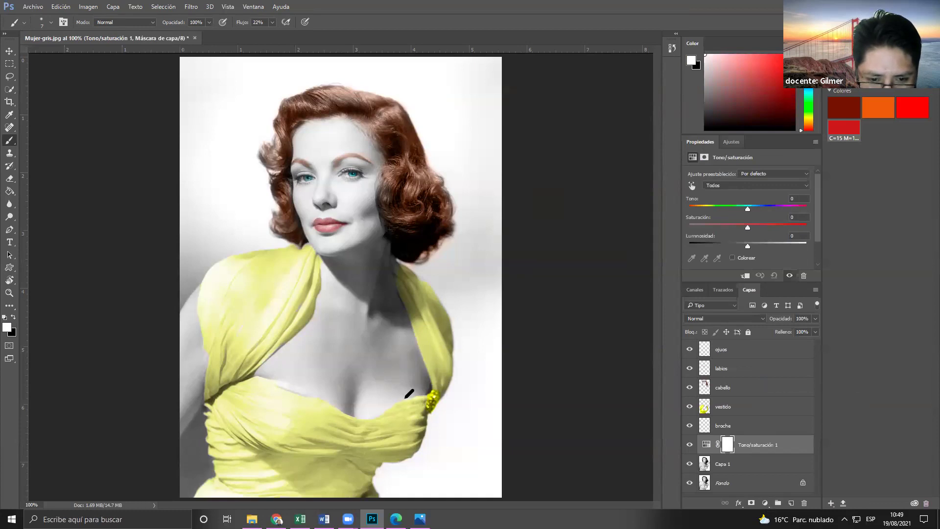
- Check the Hue/Saturation values in the PDF workbook and turn on Colorize for the adjustment layer in Photoshop
{"action": "key", "text": "alt+Tab"}
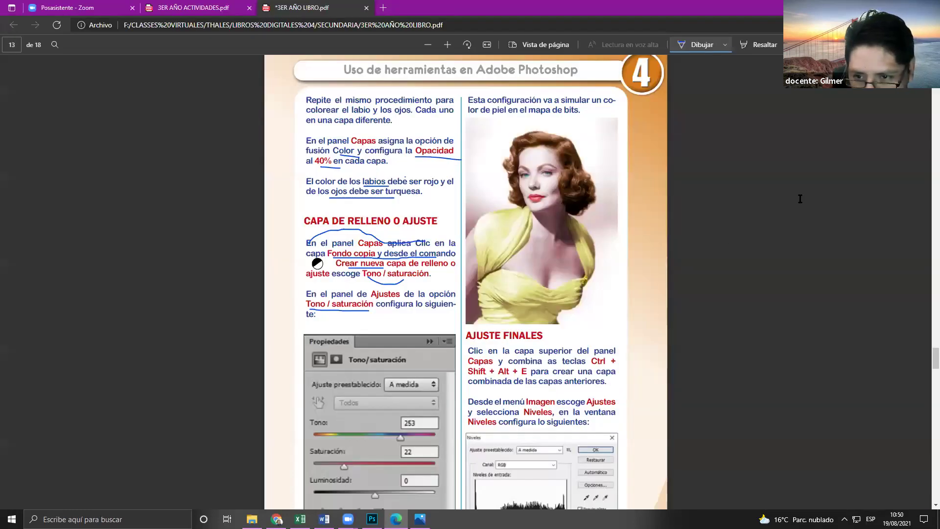
{"action": "scroll", "coordinate": [775, 194], "scroll_direction": "down", "scroll_amount": 2}
{"action": "key", "text": "alt+Tab"}
{"action": "key", "text": "alt+Tab"}
{"action": "key", "text": "alt+Tab"}
{"action": "left_click", "coordinate": [733, 257]}
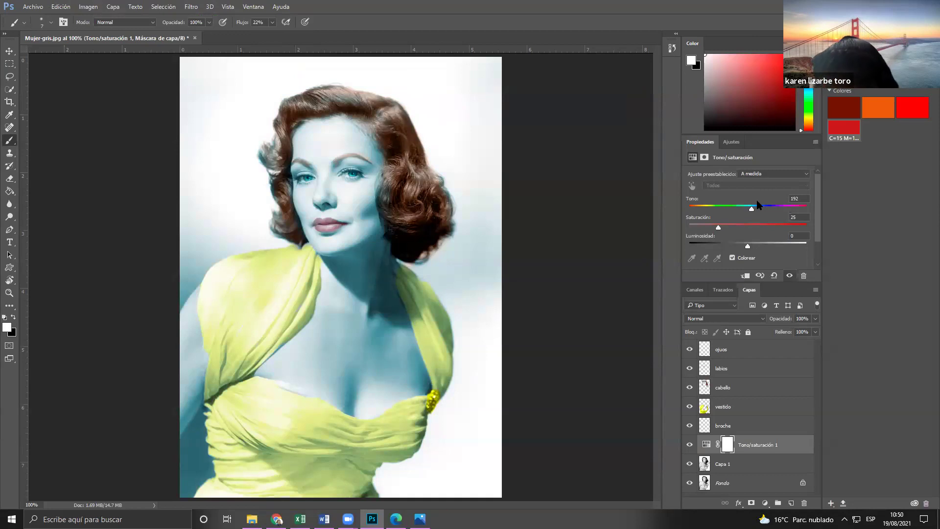
- Check the Hue/Saturation values in the PDF workbook and set the adjustment layer's hue to 253, saturation to 22 and lightness to 0 in Photoshop
{"action": "left_click", "coordinate": [799, 199]}
{"action": "type", "text": "25"}
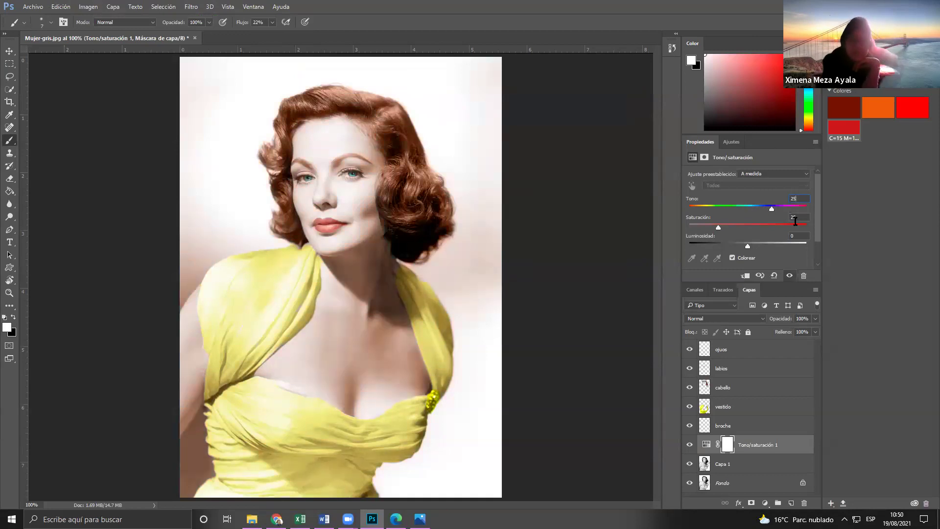
{"action": "key", "text": "alt+Tab"}
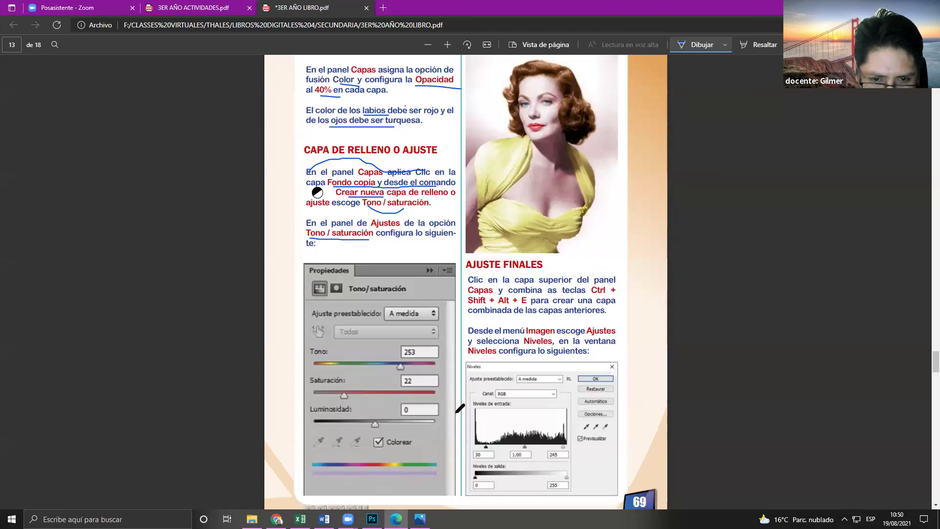
{"action": "scroll", "coordinate": [632, 392], "scroll_direction": "up", "scroll_amount": 3}
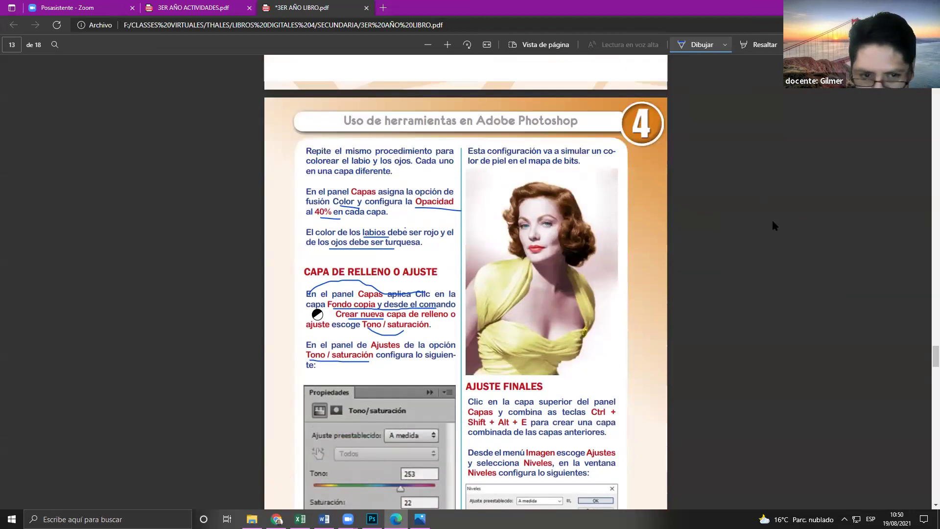
{"action": "scroll", "coordinate": [772, 225], "scroll_direction": "down", "scroll_amount": 5}
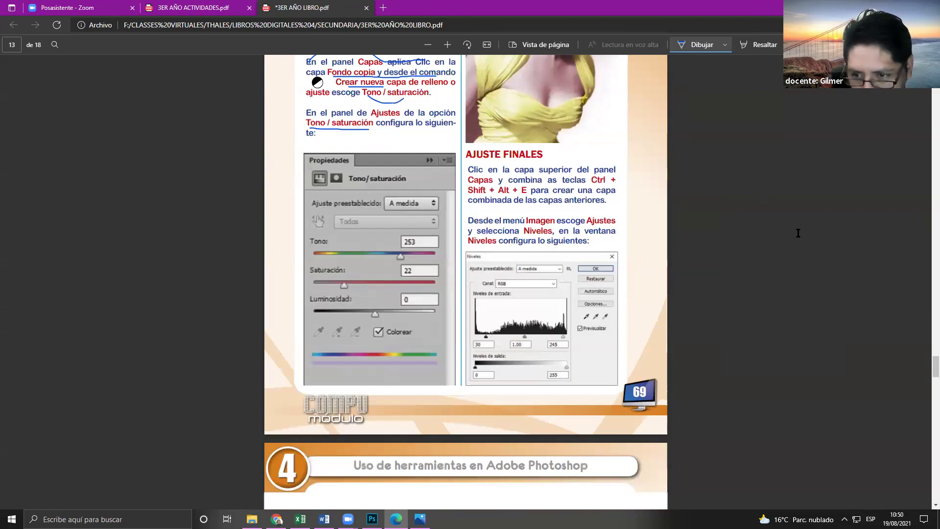
{"action": "scroll", "coordinate": [800, 234], "scroll_direction": "down", "scroll_amount": 1}
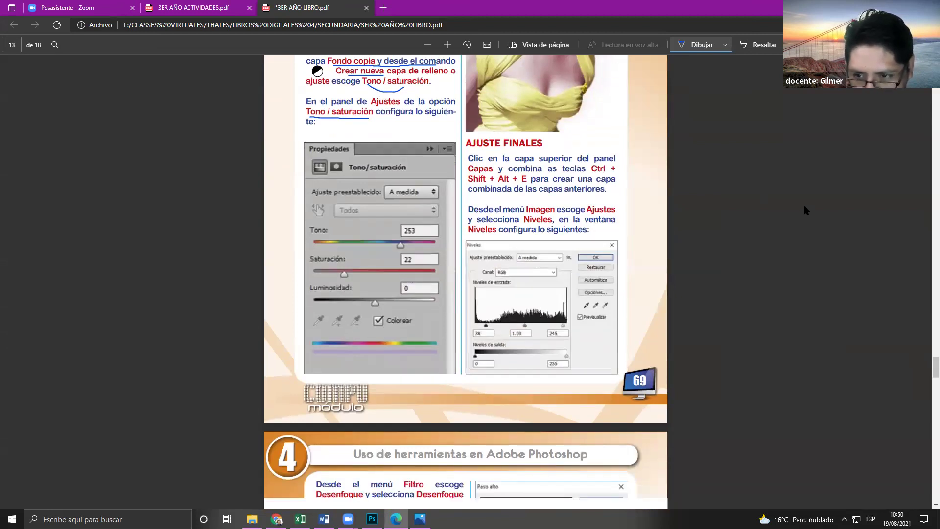
{"action": "key", "text": "alt+Tab"}
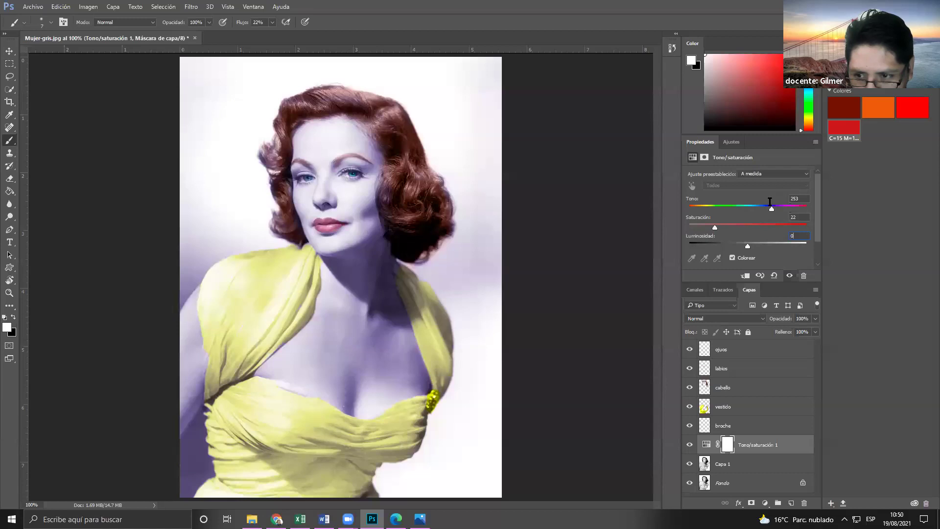
- Recheck the workbook's settings and turn Colorize back on with hue 253 and saturation 22 in Photoshop
{"action": "left_click", "coordinate": [762, 206]}
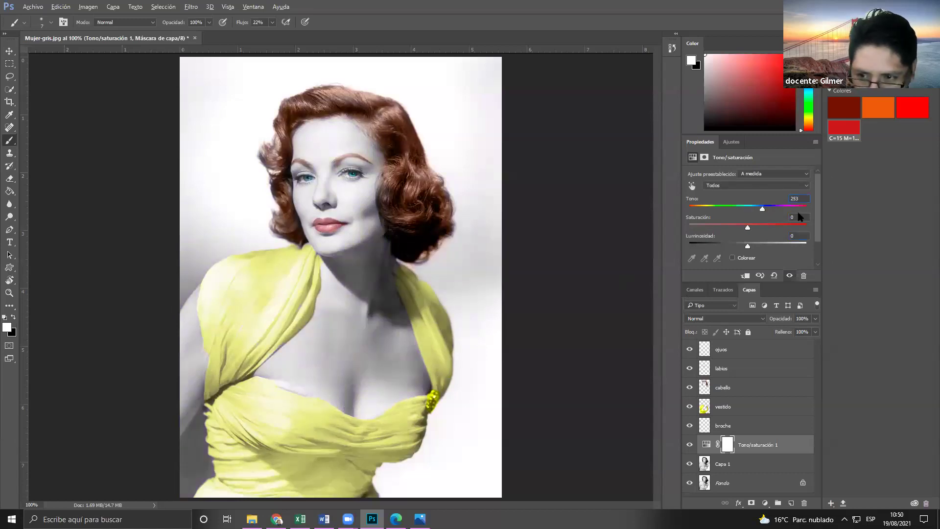
{"action": "key", "text": "alt+Tab"}
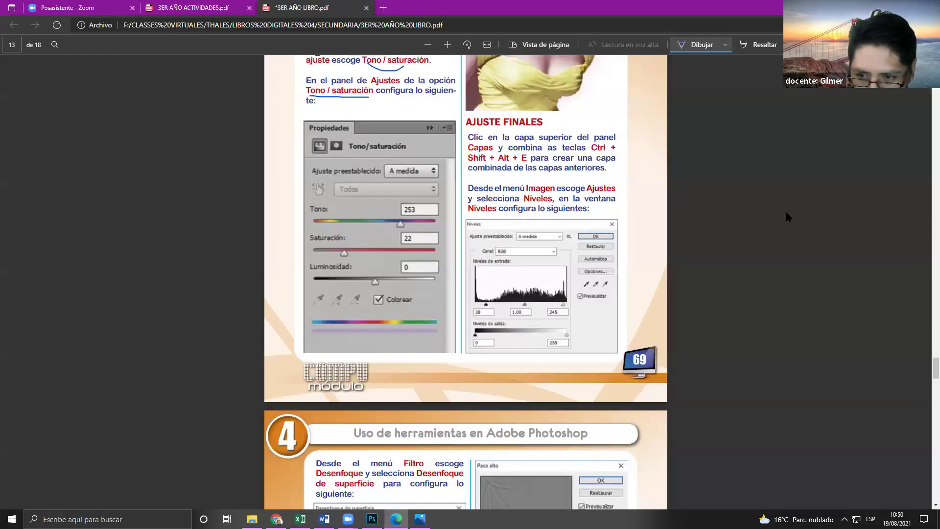
{"action": "key", "text": "alt+Tab"}
{"action": "left_click", "coordinate": [733, 258]}
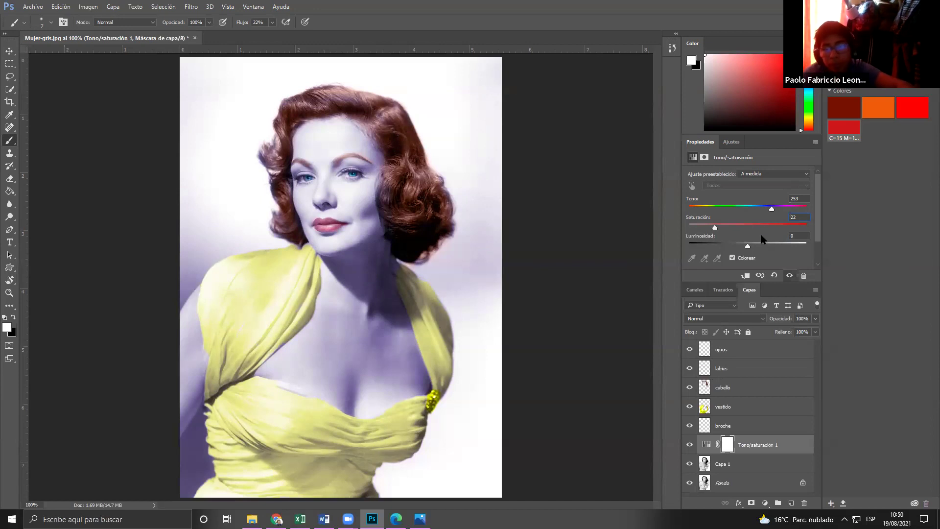
- Try different tints on the adjustment layer, ending with a hue of 291 and a saturation of 5
{"action": "scroll", "coordinate": [746, 226], "scroll_direction": "down", "scroll_amount": 1}
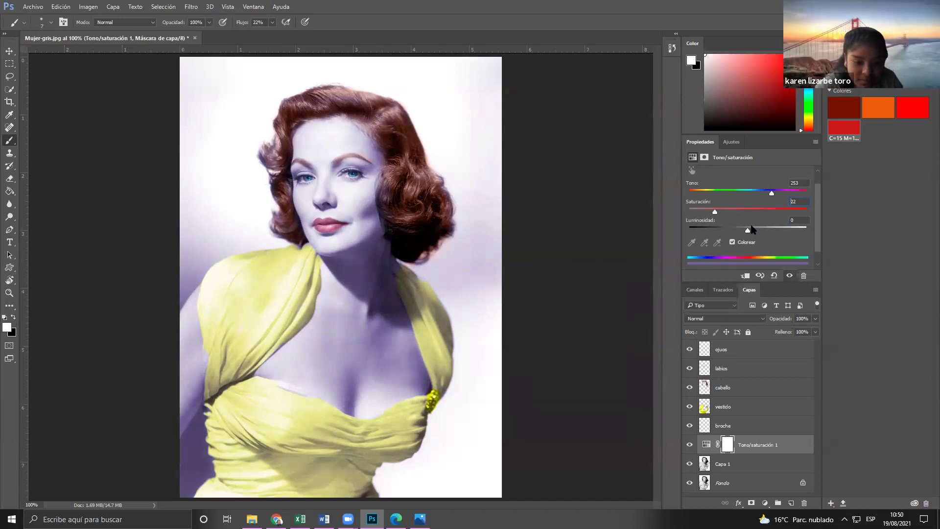
{"action": "left_click_drag", "start_coordinate": [771, 193], "coordinate": [781, 193]}
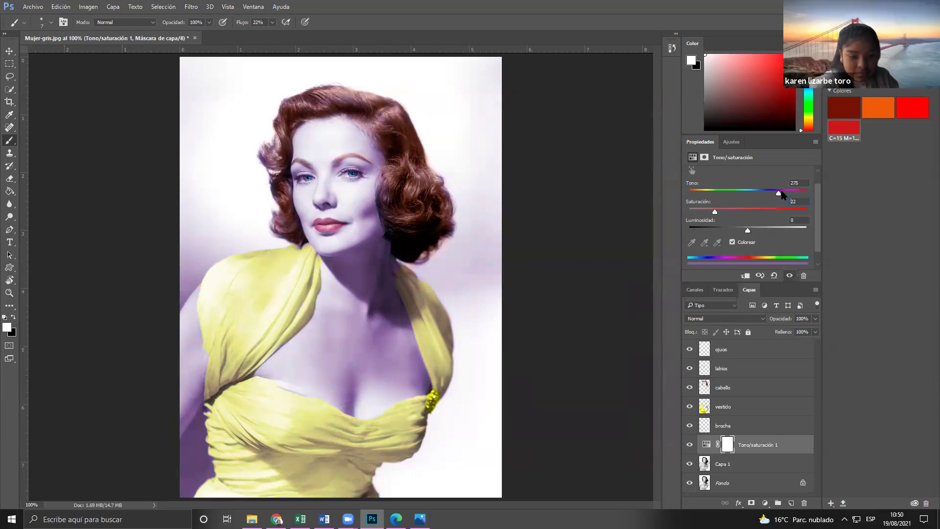
{"action": "left_click", "coordinate": [739, 194]}
{"action": "left_click_drag", "start_coordinate": [716, 213], "coordinate": [729, 213]}
{"action": "left_click", "coordinate": [755, 193]}
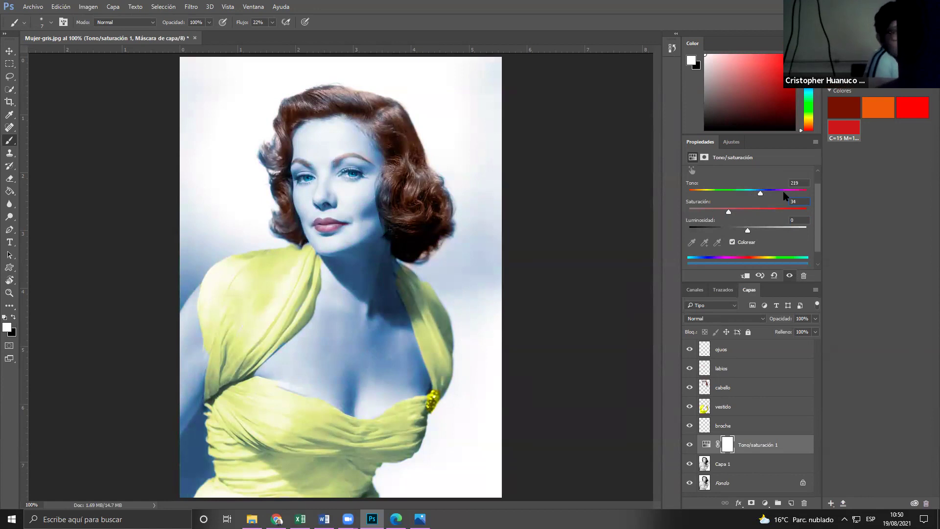
{"action": "left_click", "coordinate": [785, 193]}
{"action": "left_click_drag", "start_coordinate": [729, 214], "coordinate": [702, 212]}
{"action": "type", "text": "5"}
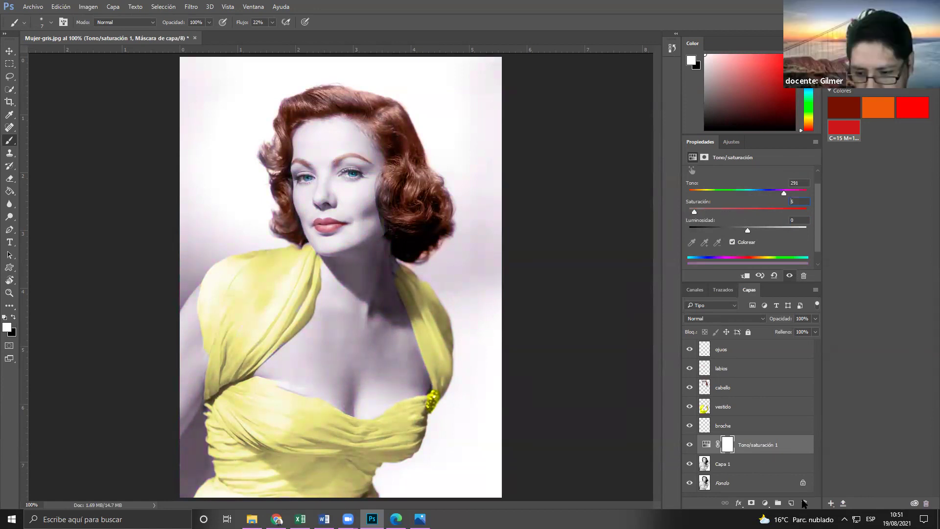
- Delete the Tono/saturación 1 adjustment layer
{"action": "key", "text": "ctrl+2"}
{"action": "key", "text": "Delete"}
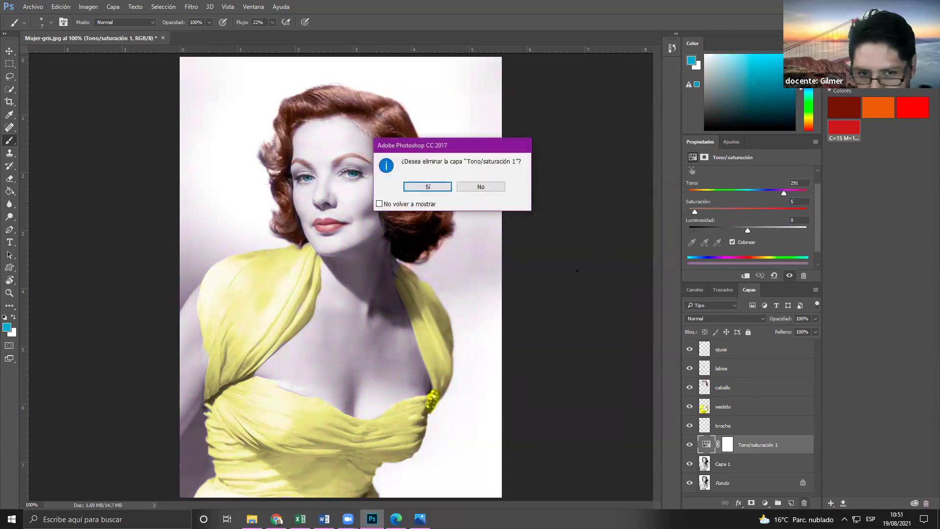
{"action": "key", "text": "Return"}
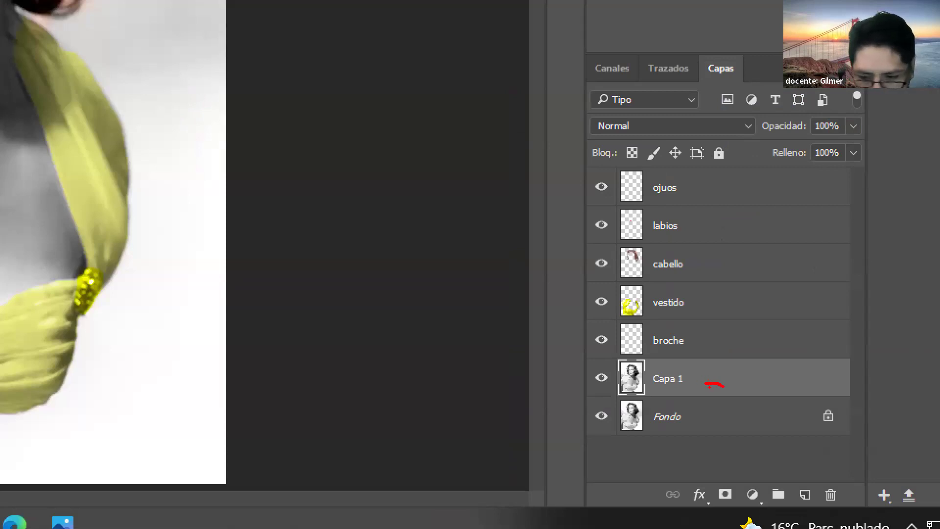
- Add a new Hue/Saturation adjustment layer above Capa 1 and turn on Colorize
{"action": "left_click_drag", "start_coordinate": [740, 501], "coordinate": [767, 500]}
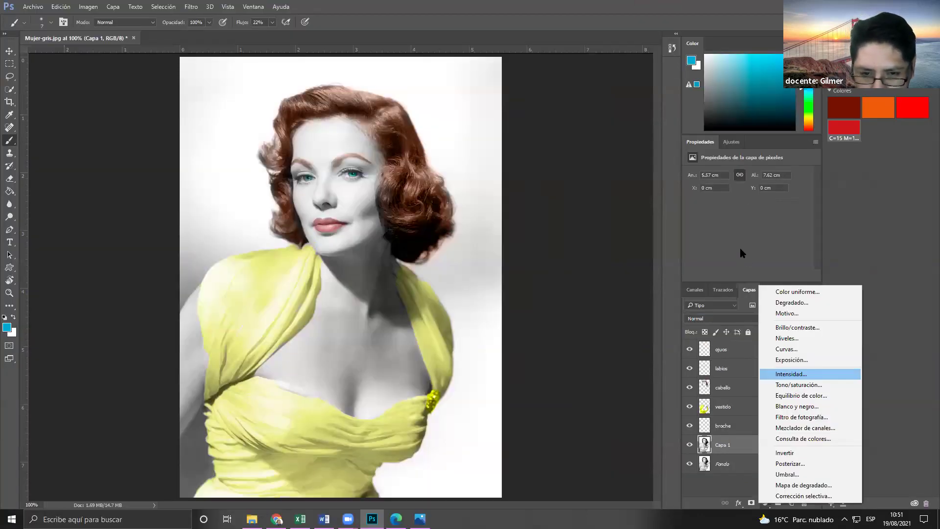
{"action": "key", "text": "Down"}
{"action": "key", "text": "Return"}
{"action": "left_click", "coordinate": [732, 257]}
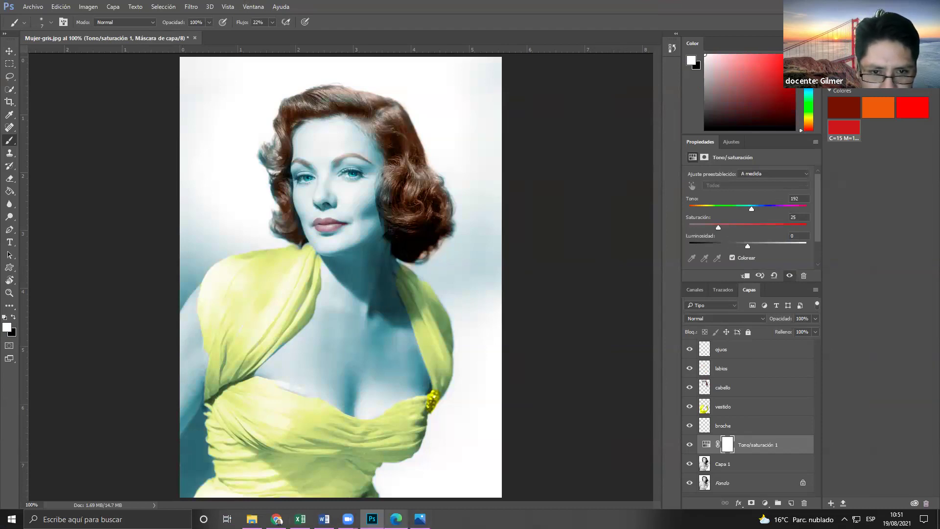
- Consult the PDF workbook, set the new adjustment's hue to 253 and saturation to 22 in Photoshop, and raise the saturation to 25
{"action": "left_click", "coordinate": [396, 519]}
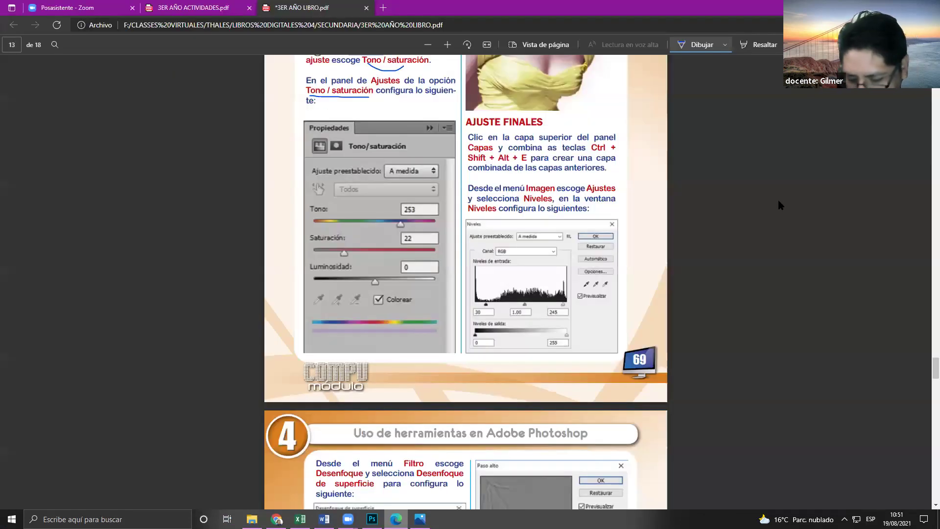
{"action": "key", "text": "alt+Tab"}
{"action": "type", "text": "253"}
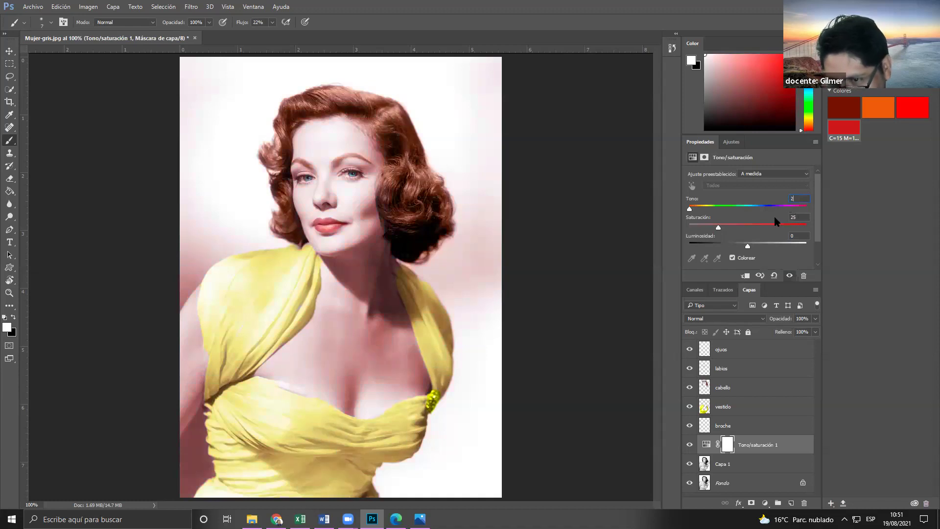
{"action": "key", "text": "Tab"}
{"action": "type", "text": "22"}
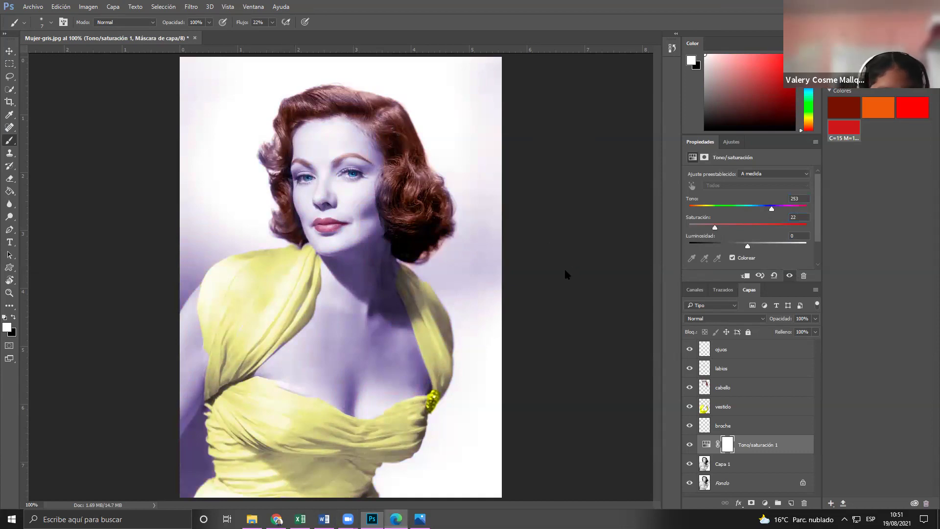
{"action": "left_click", "coordinate": [797, 217]}
{"action": "type", "text": "25"}
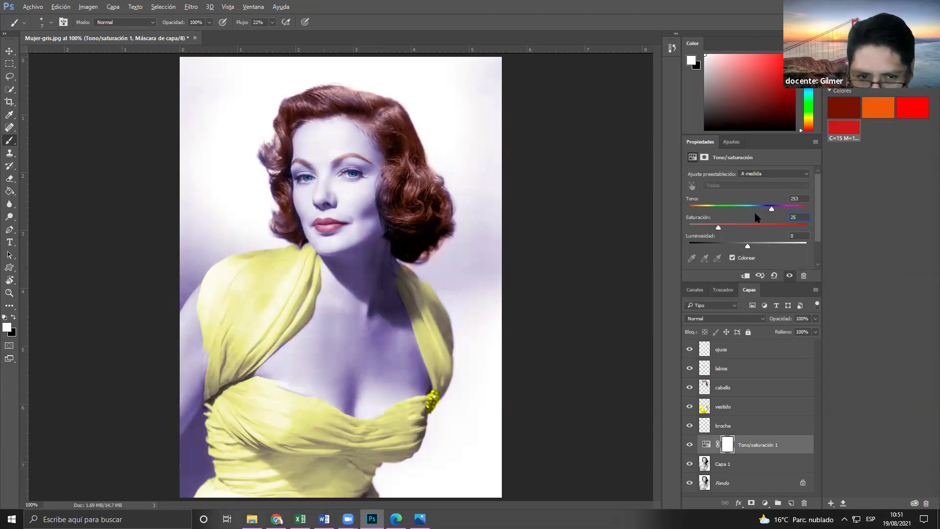
- Look at the skin tone in the PDF workbook and try a hue of 32 with a saturation of 40 in Photoshop
{"action": "key", "text": "alt+Tab"}
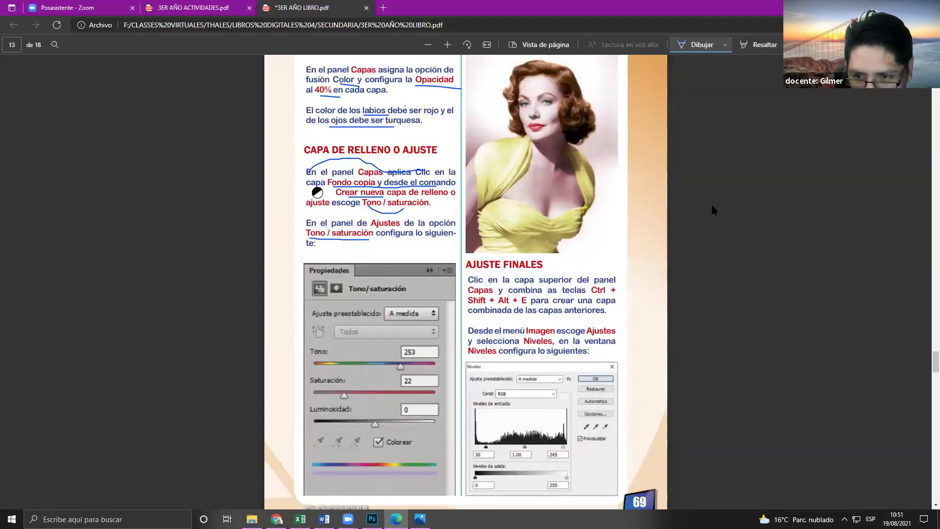
{"action": "key", "text": "alt+Tab"}
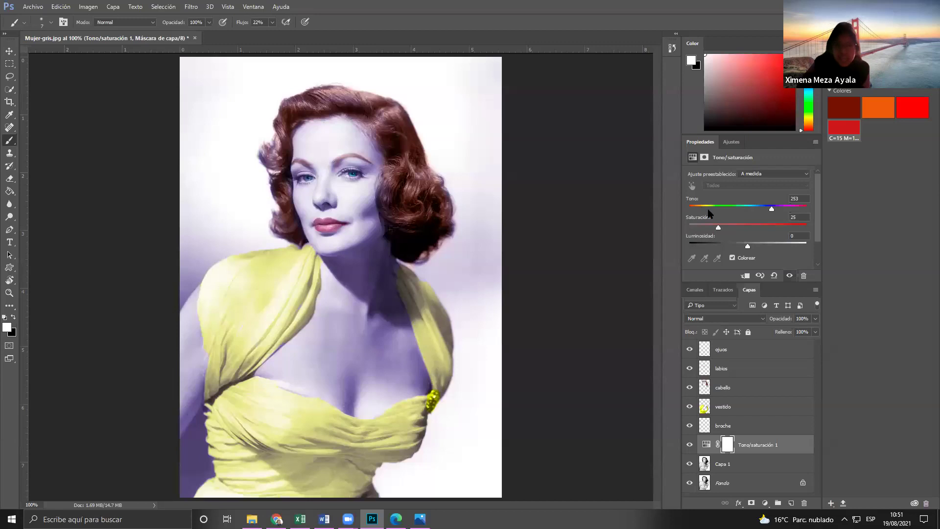
{"action": "key", "text": "ctrl+z"}
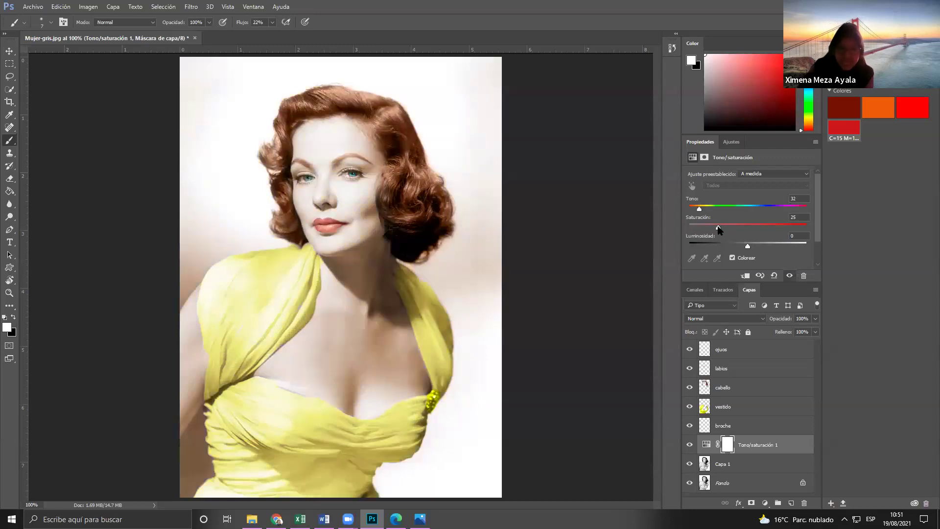
{"action": "mouse_move", "coordinate": [718, 229]}
{"action": "left_mouse_down"}
{"action": "mouse_move", "coordinate": [738, 229]}
{"action": "mouse_move", "coordinate": [723, 230]}
{"action": "left_mouse_up"}
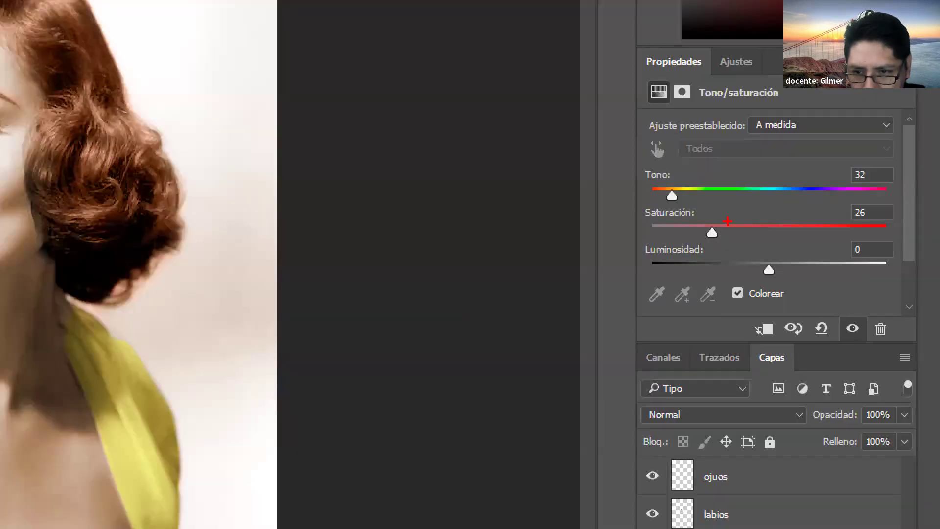
{"action": "left_click_drag", "start_coordinate": [706, 197], "coordinate": [701, 198]}
{"action": "left_click_drag", "start_coordinate": [712, 217], "coordinate": [728, 244]}
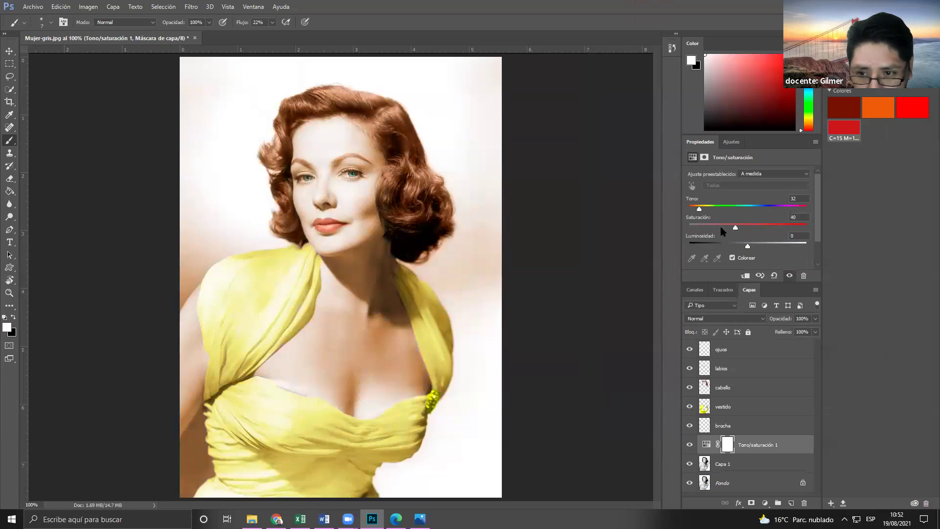
- Try other hue and saturation combinations for the skin, ending with a hue of 26 and a saturation of 16
{"action": "left_click", "coordinate": [722, 228]}
{"action": "left_click_drag", "start_coordinate": [721, 226], "coordinate": [769, 228]}
{"action": "mouse_move", "coordinate": [711, 208]}
{"action": "left_mouse_down"}
{"action": "mouse_move", "coordinate": [786, 207]}
{"action": "mouse_move", "coordinate": [752, 228]}
{"action": "mouse_move", "coordinate": [787, 208]}
{"action": "mouse_move", "coordinate": [726, 210]}
{"action": "left_mouse_up"}
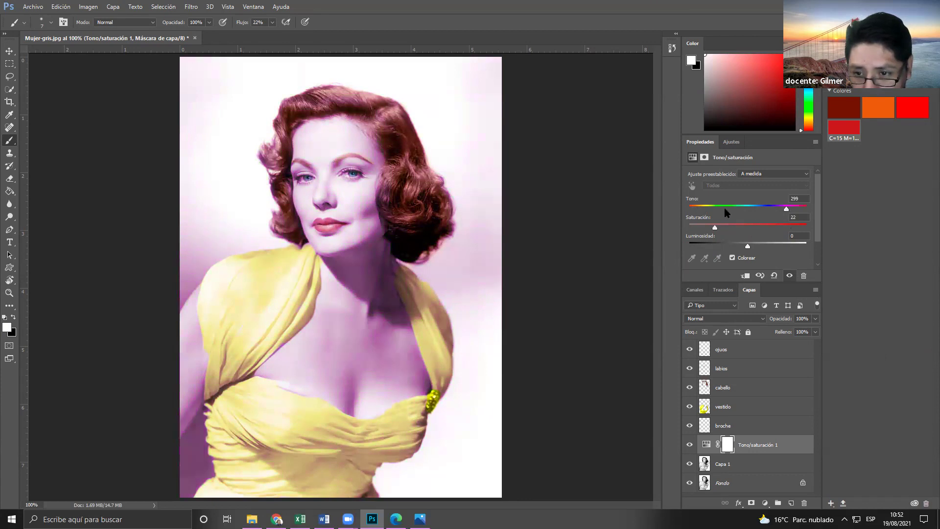
{"action": "left_click", "coordinate": [699, 214]}
{"action": "left_click_drag", "start_coordinate": [715, 227], "coordinate": [710, 228]}
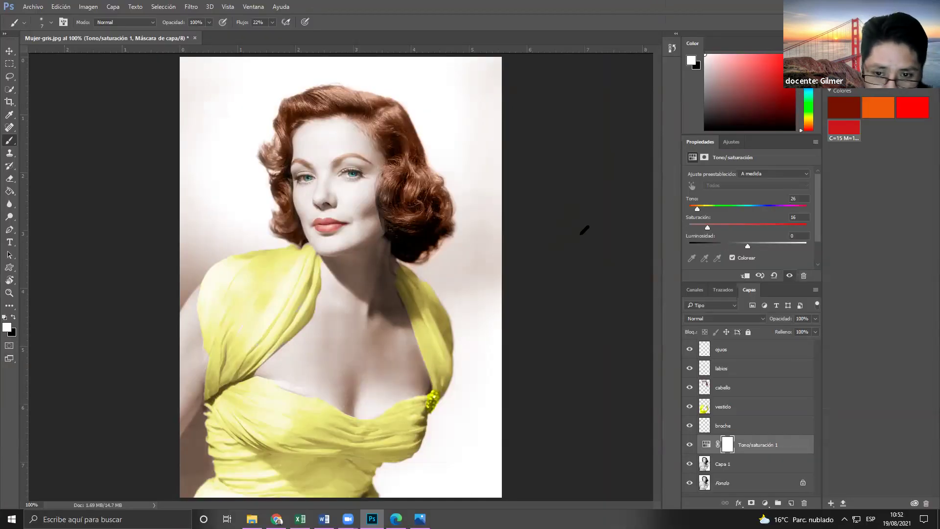
- Compare the skin with the PDF workbook's sample portrait and set the hue to 8 and saturation to 21 in Photoshop
{"action": "key", "text": "alt+Tab"}
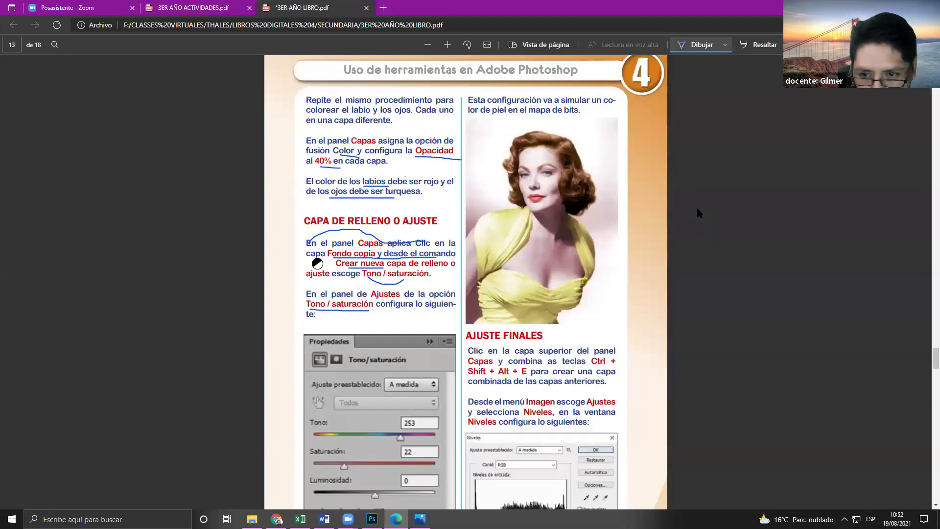
{"action": "key", "text": "alt+Tab"}
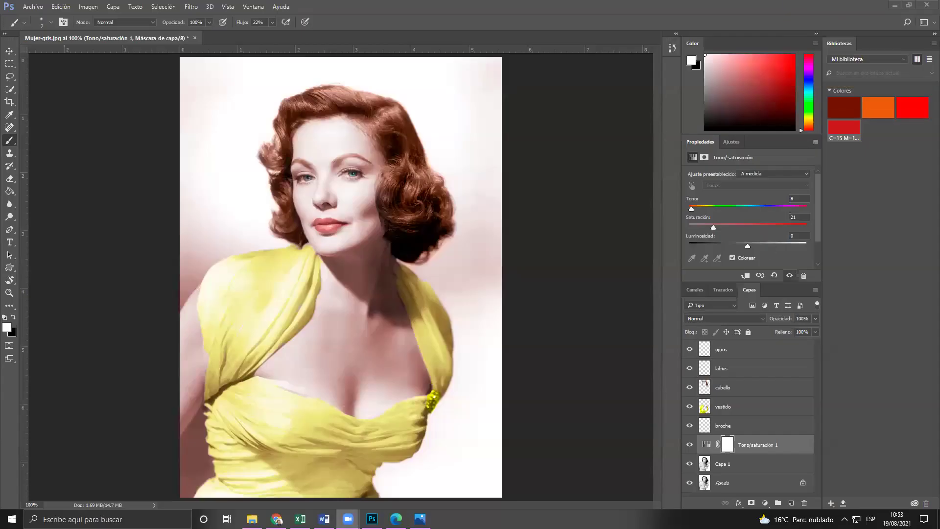
{"action": "left_click_drag", "start_coordinate": [745, 244], "coordinate": [730, 254]}
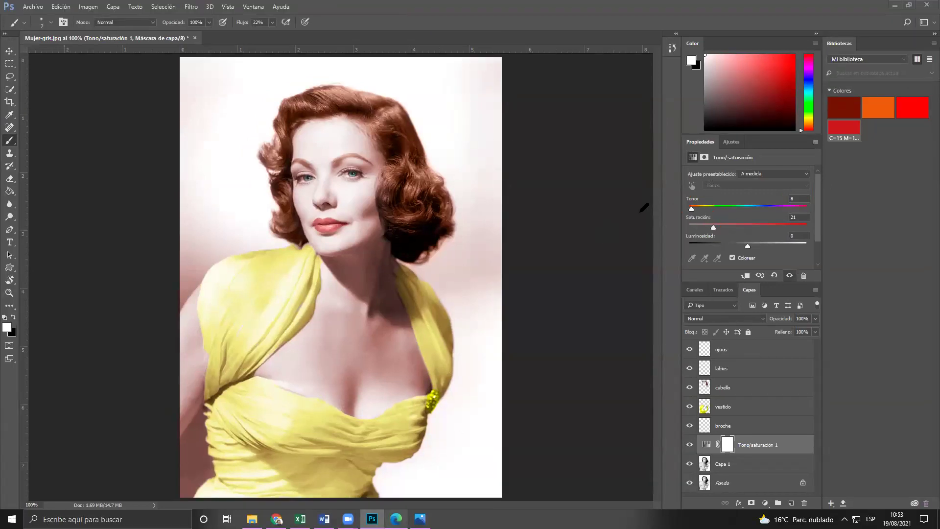
- Compare the colorized portrait with the PDF workbook's sample and with the original Mujer-gris.jpg in Photos
{"action": "key", "text": "alt+Tab"}
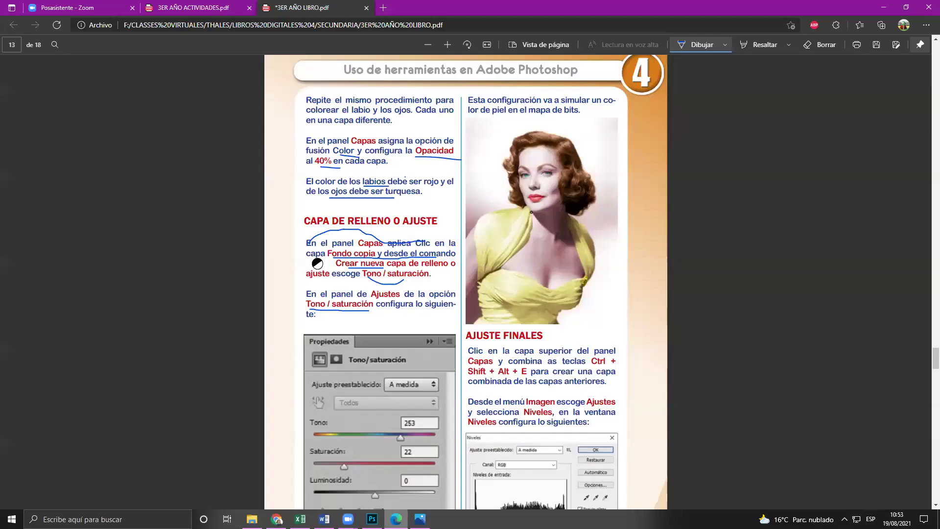
{"action": "key", "text": "alt+Tab"}
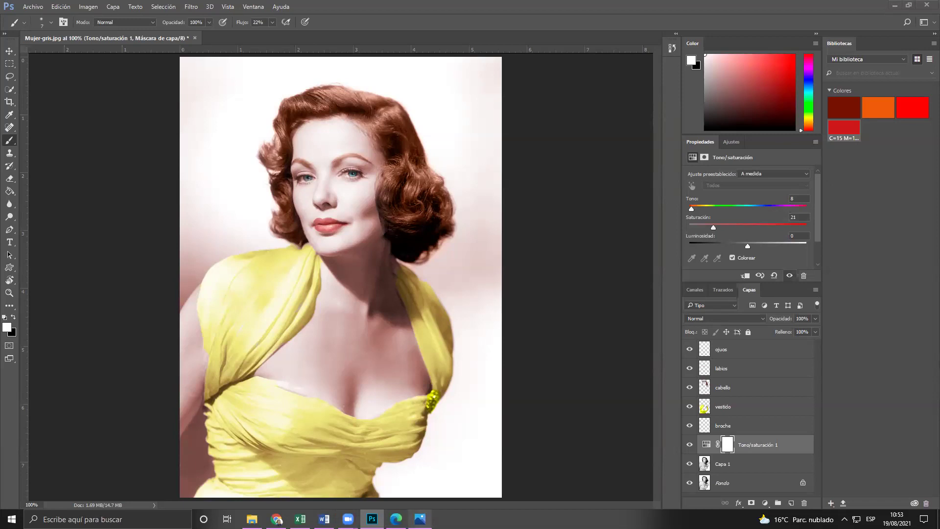
{"action": "left_click", "coordinate": [419, 519]}
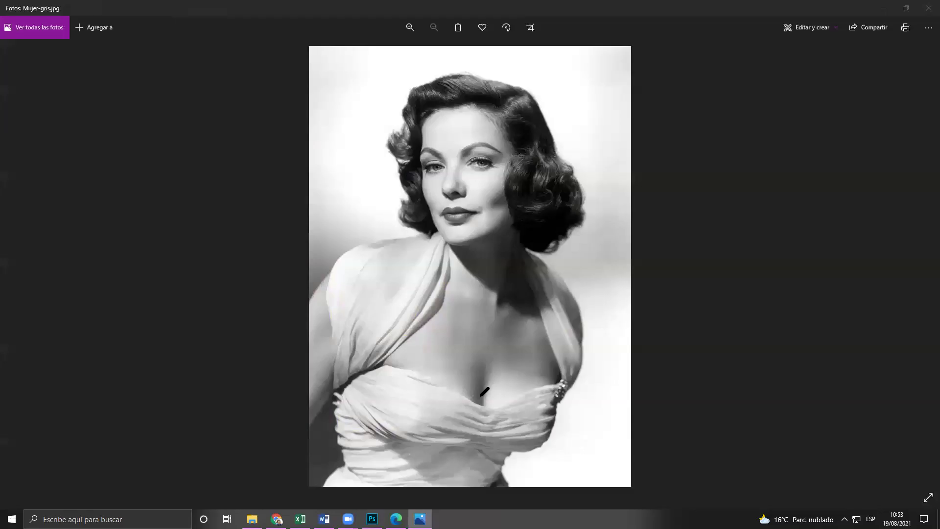
{"action": "key", "text": "alt+Tab"}
{"action": "key", "text": "alt+Tab"}
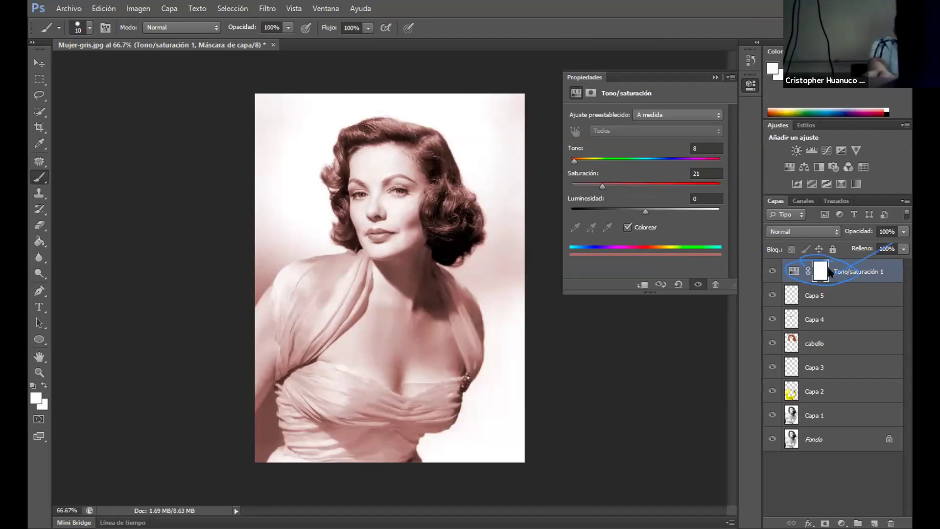
- Delete the topmost Hue/Saturation layer and add a new Hue/Saturation adjustment layer directly above Capa 1
{"action": "key", "text": "Delete"}
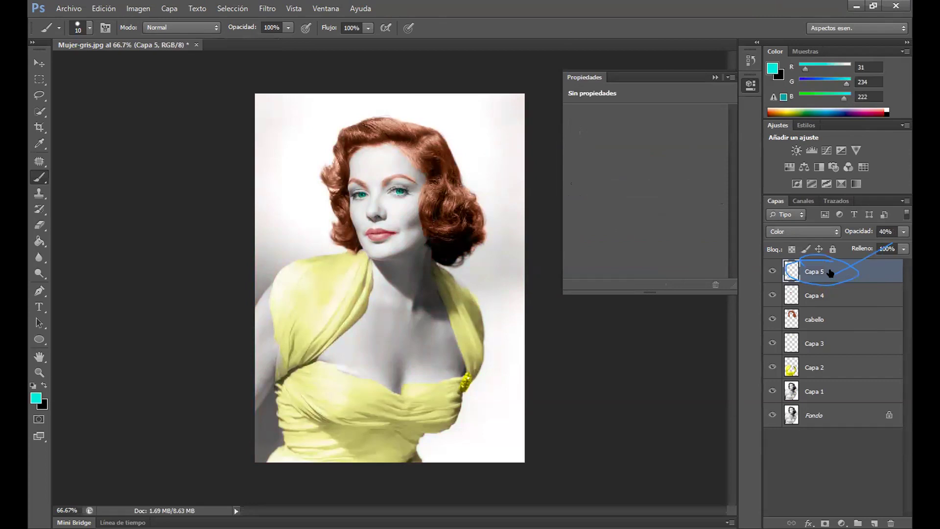
{"action": "left_click", "coordinate": [849, 368]}
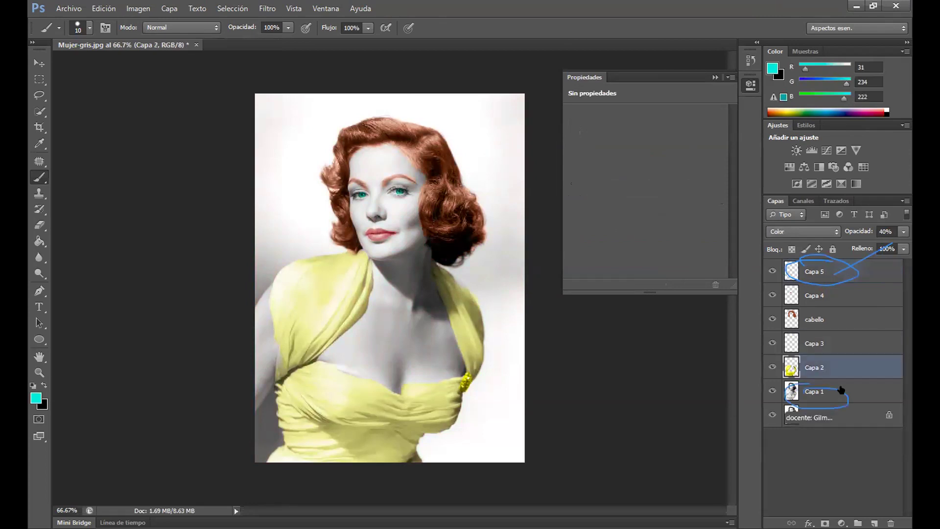
{"action": "left_click", "coordinate": [841, 389]}
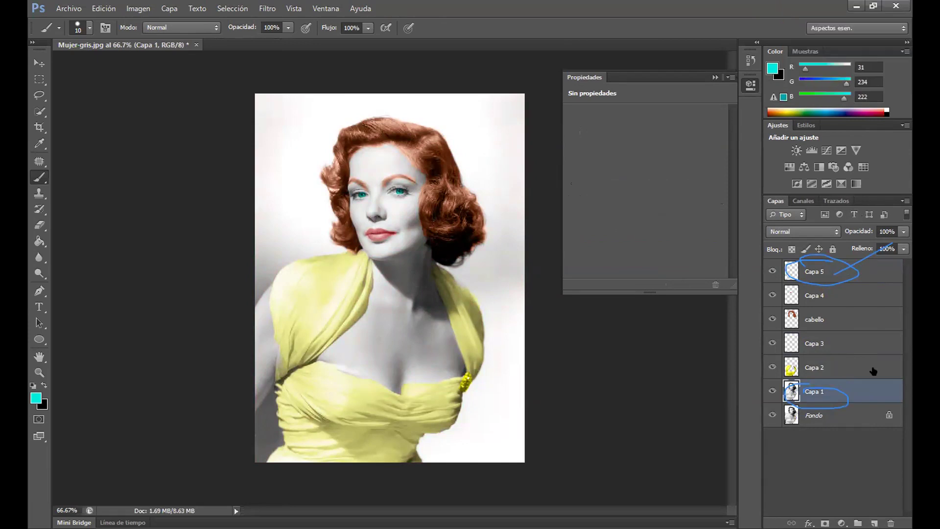
{"action": "left_click", "coordinate": [841, 523]}
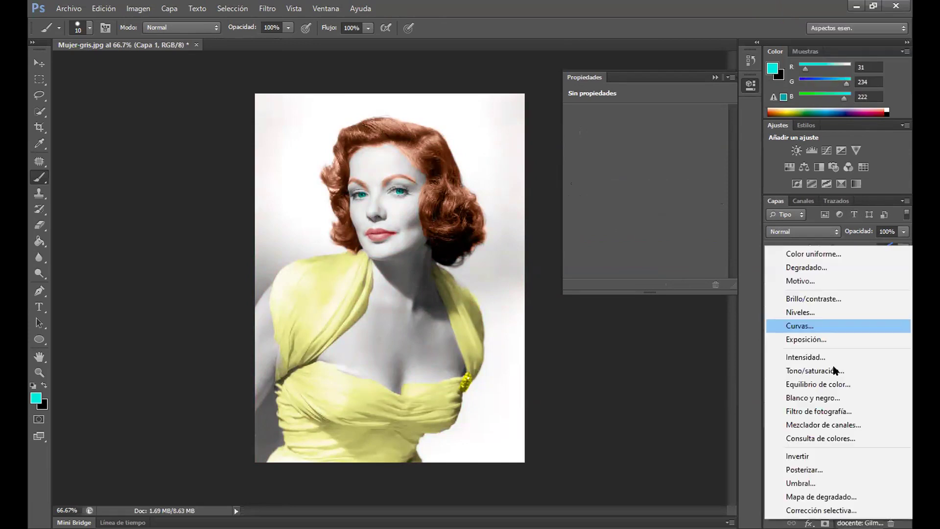
{"action": "left_click", "coordinate": [835, 372]}
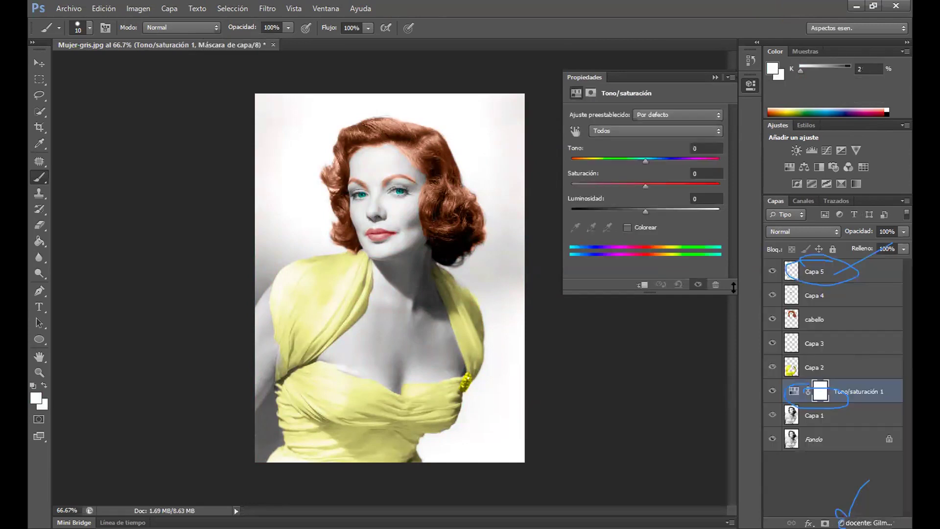
- Turn on Colorize for the Hue/Saturation layer, try a hue of 23 with a saturation of 10, and raise the saturation slightly
{"action": "left_click", "coordinate": [627, 228]}
{"action": "type", "text": "23"}
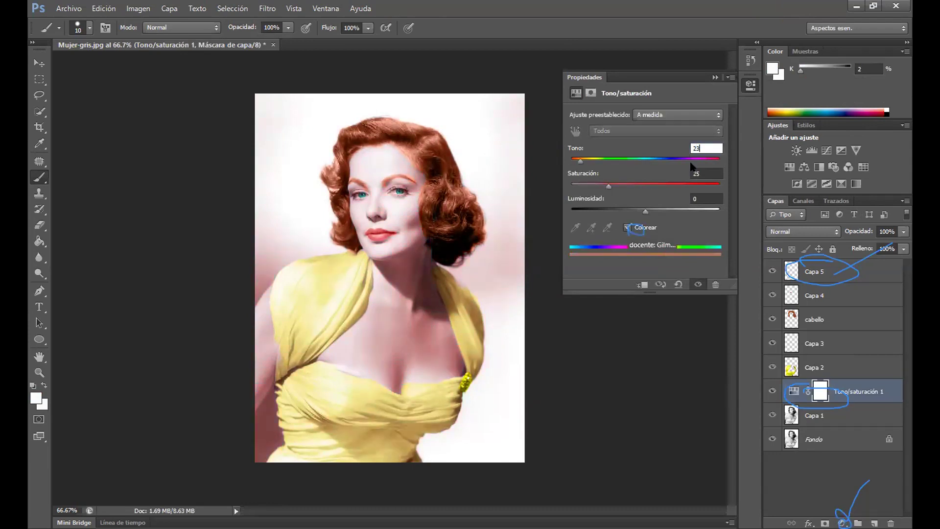
{"action": "key", "text": "Tab"}
{"action": "type", "text": "1"}
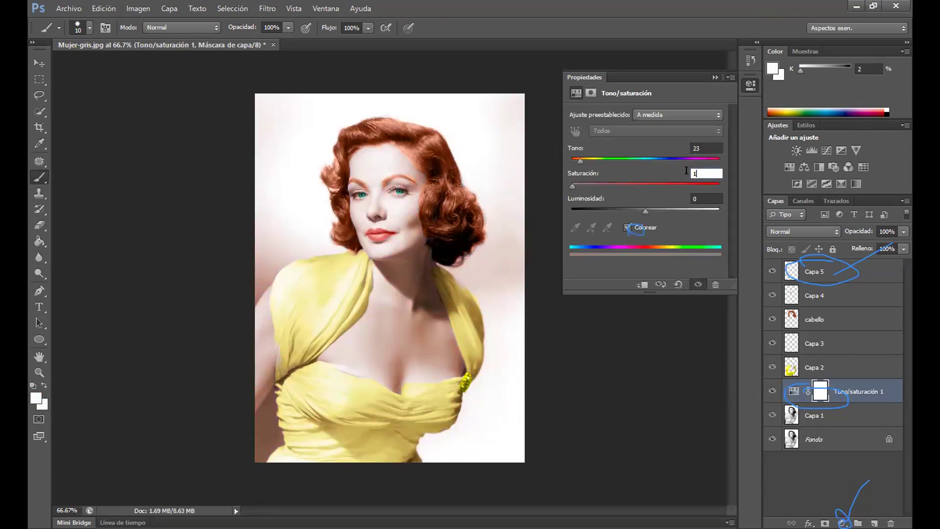
{"action": "type", "text": "0"}
{"action": "key", "text": "Tab"}
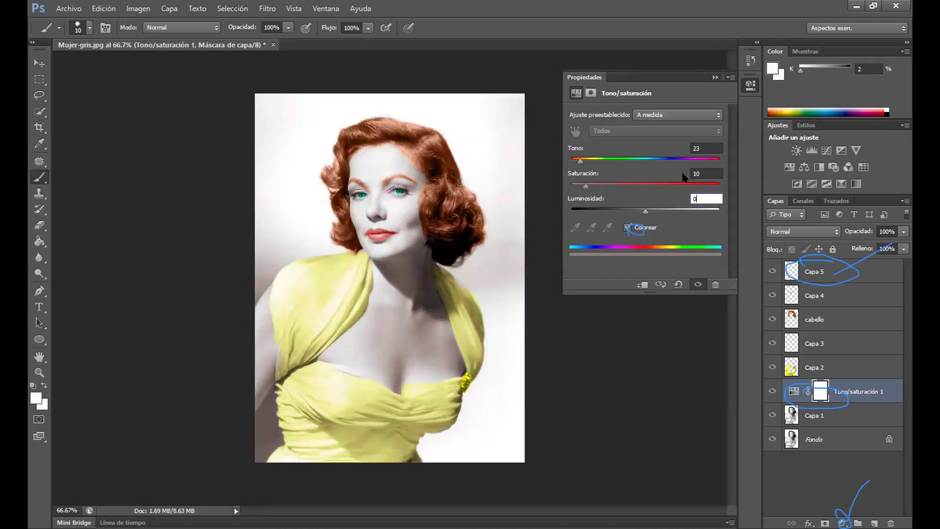
{"action": "left_click", "coordinate": [707, 147]}
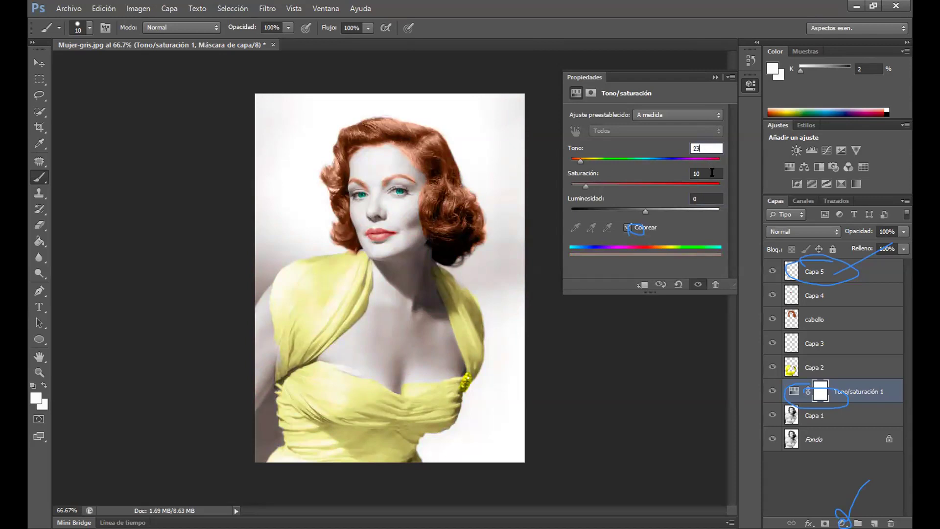
{"action": "left_click_drag", "start_coordinate": [586, 189], "coordinate": [599, 189]}
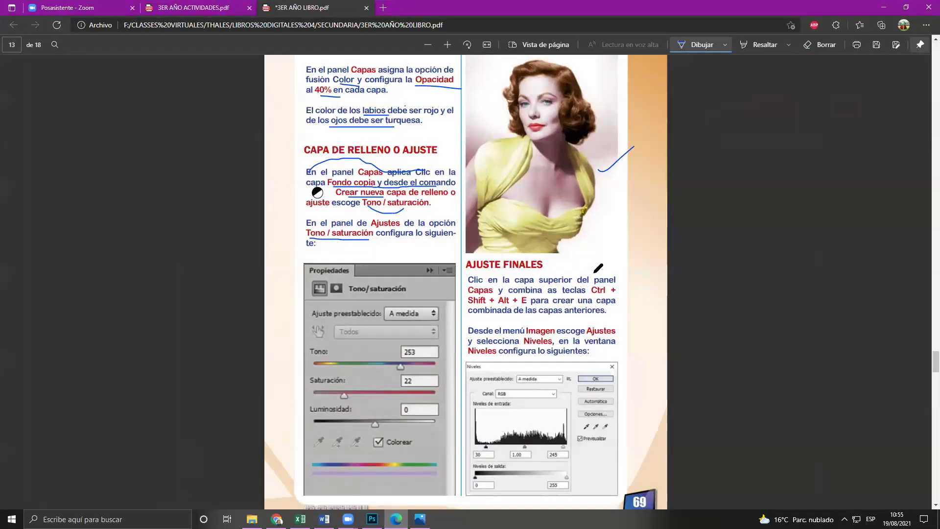
- Switch to the PDF workbook, mark the opening line under AJUSTE FINALES, and read the merged-layer and Levels instructions
{"action": "left_click_drag", "start_coordinate": [592, 275], "coordinate": [479, 282]}
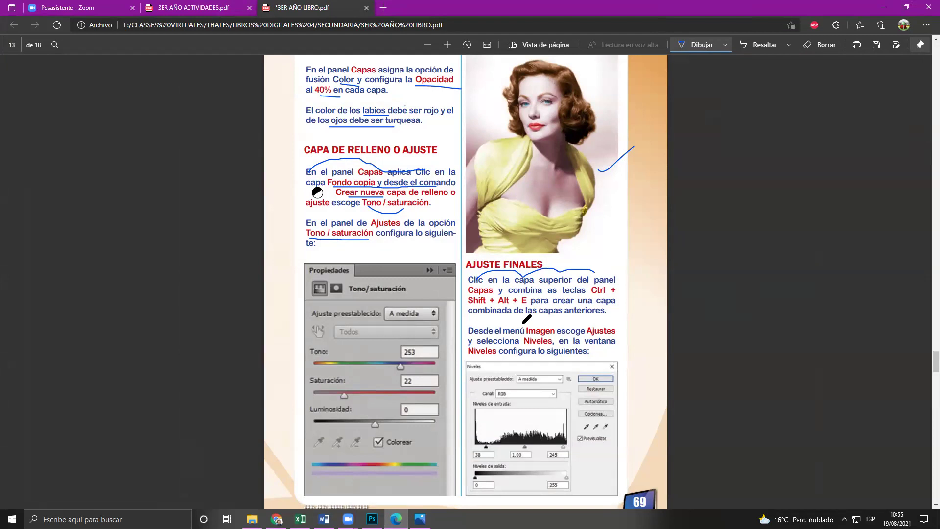
{"action": "scroll", "coordinate": [527, 319], "scroll_direction": "down", "scroll_amount": 3}
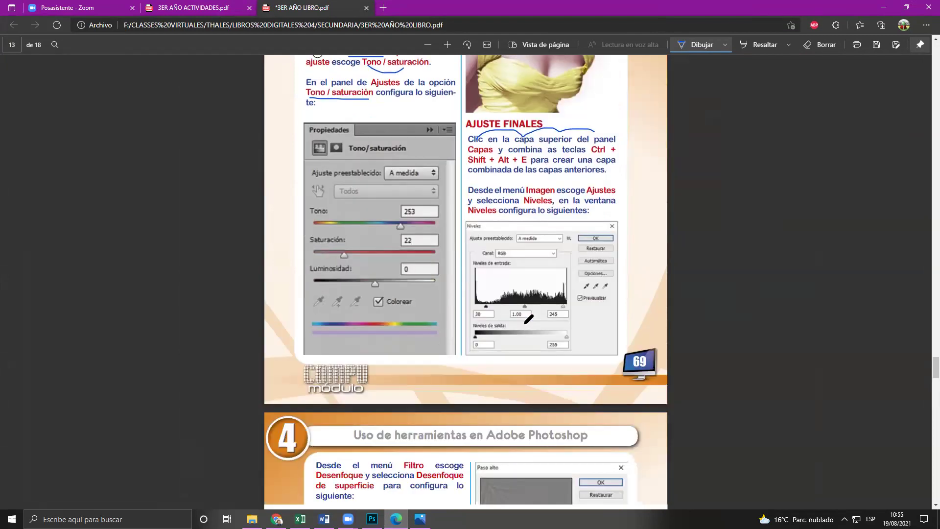
{"action": "scroll", "coordinate": [528, 312], "scroll_direction": "down", "scroll_amount": 4}
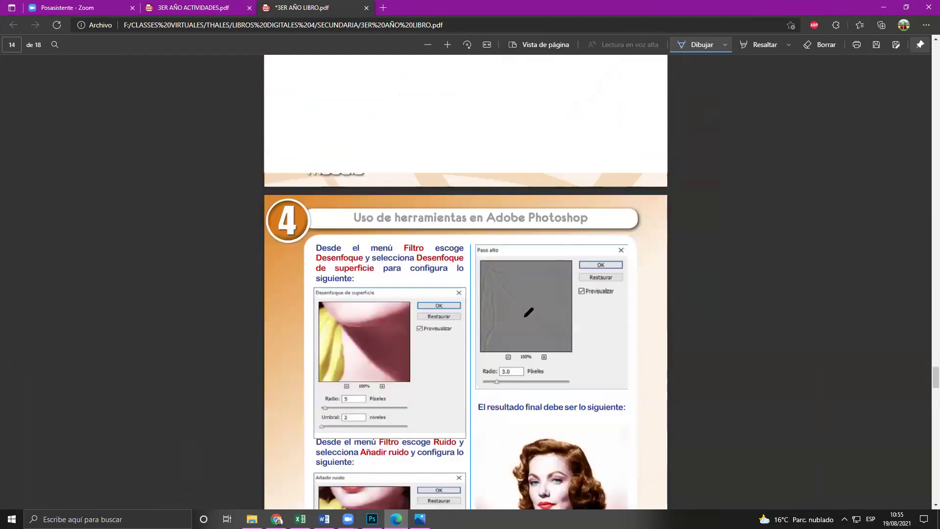
{"action": "scroll", "coordinate": [528, 311], "scroll_direction": "up", "scroll_amount": 5}
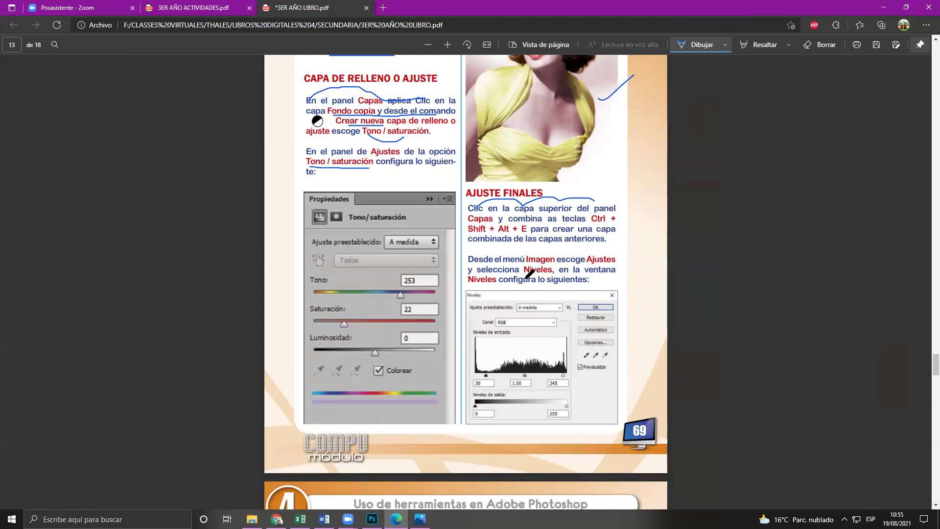
{"action": "scroll", "coordinate": [526, 279], "scroll_direction": "down", "scroll_amount": 3}
{"action": "scroll", "coordinate": [473, 246], "scroll_direction": "up", "scroll_amount": 2}
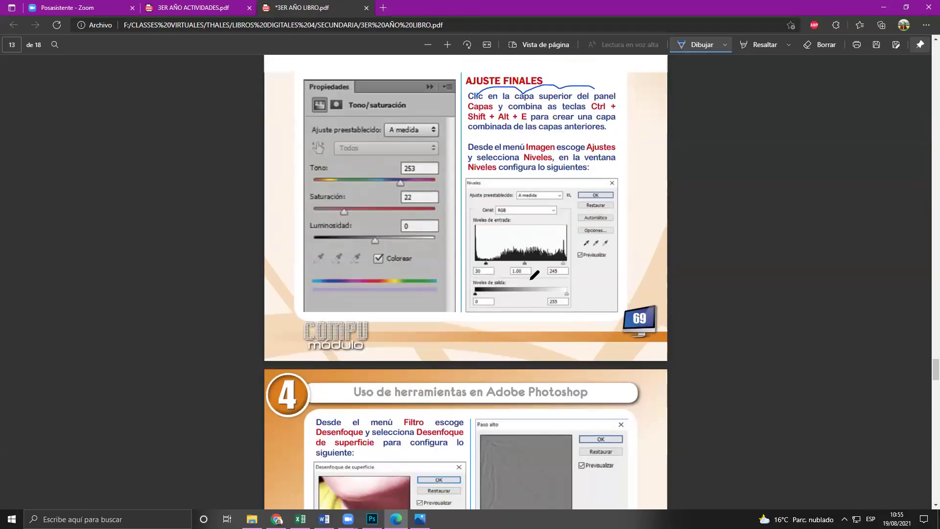
{"action": "scroll", "coordinate": [588, 282], "scroll_direction": "up", "scroll_amount": 3}
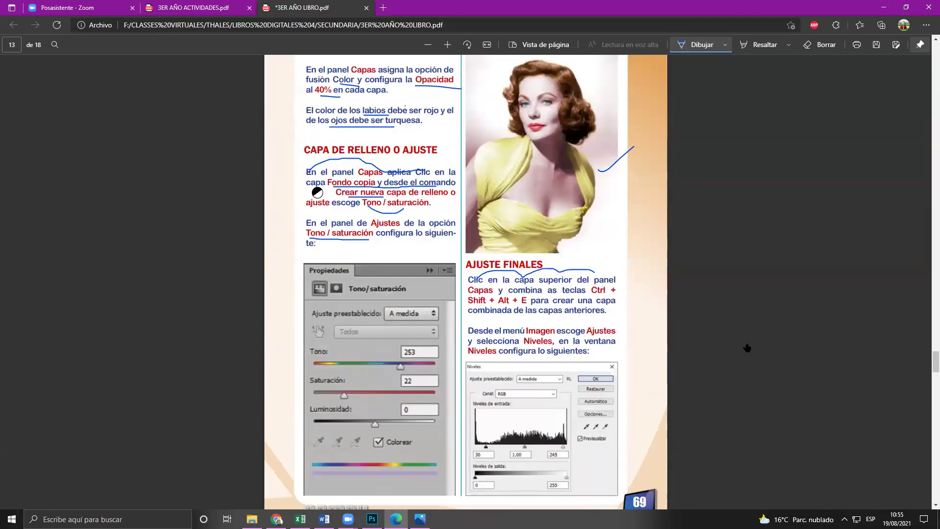
- Show the keyboard picture in Photos, mark the Control, Shift, Alt and E keys, and return to the PDF workbook
{"action": "key", "text": "alt+Tab"}
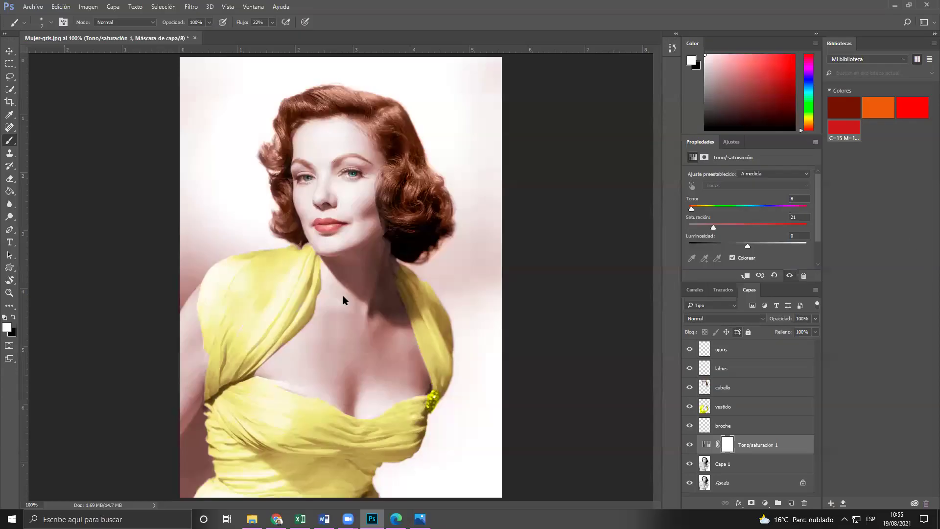
{"action": "key", "text": "super+d"}
{"action": "key", "text": "alt+Tab"}
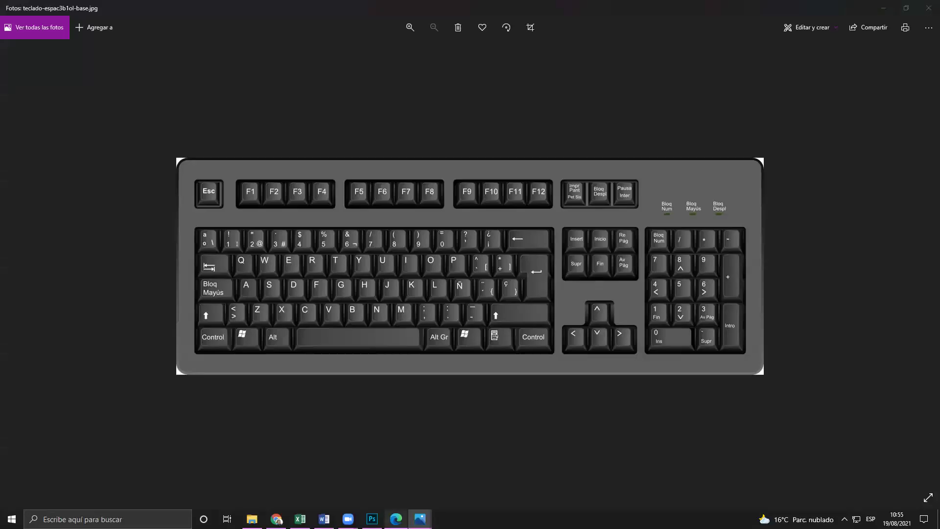
{"action": "key", "text": "alt+Tab"}
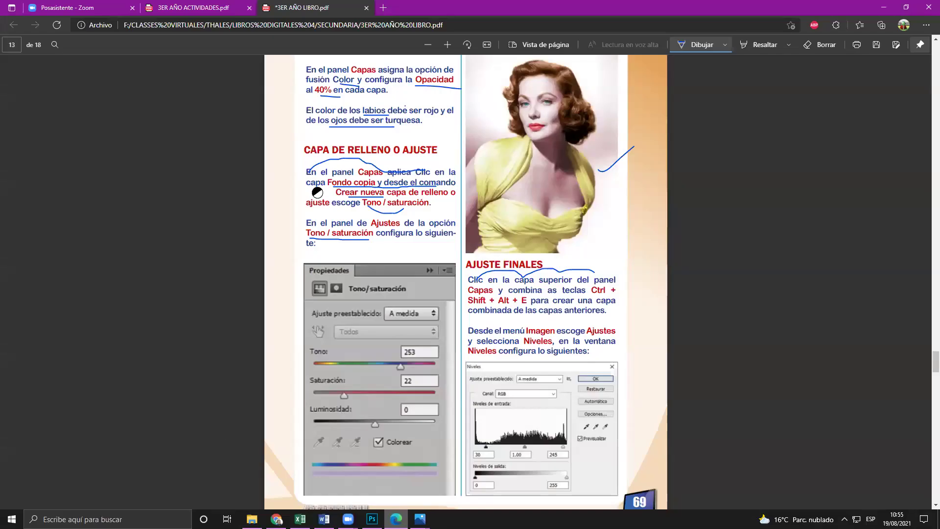
{"action": "key", "text": "alt+Tab"}
{"action": "left_click_drag", "start_coordinate": [277, 349], "coordinate": [318, 373]}
{"action": "left_click_drag", "start_coordinate": [356, 167], "coordinate": [317, 218]}
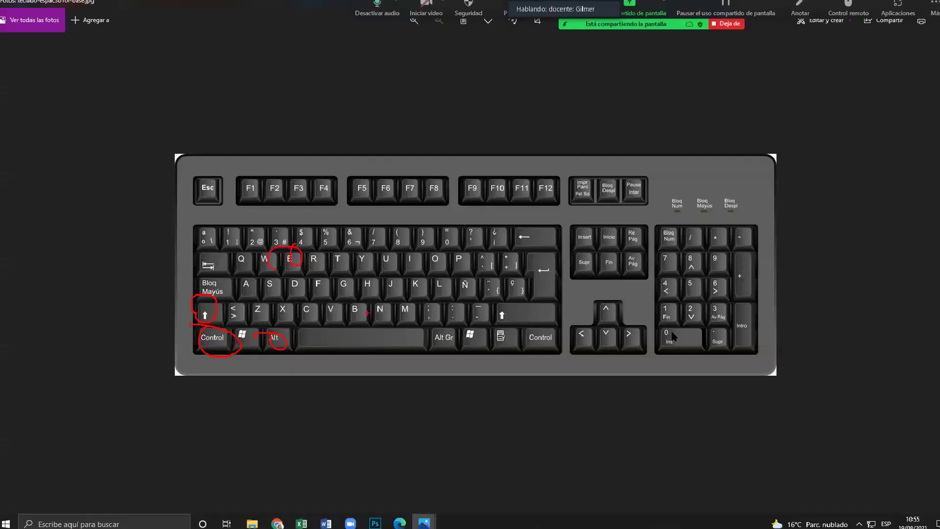
{"action": "key", "text": "alt+Tab"}
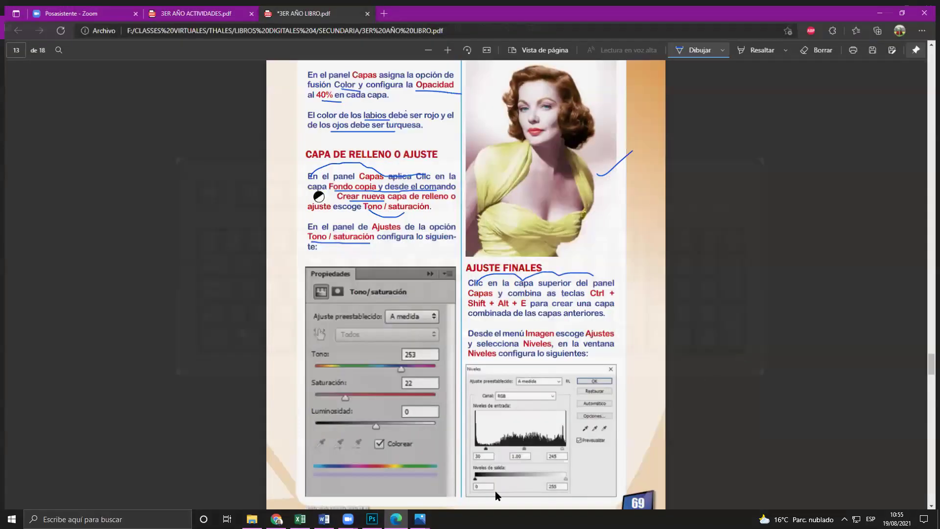
- Check the workbook's final-adjustments instructions and, in Photoshop, stamp all visible layers into a new merged layer above the ojuos layer
{"action": "key", "text": "alt+Tab"}
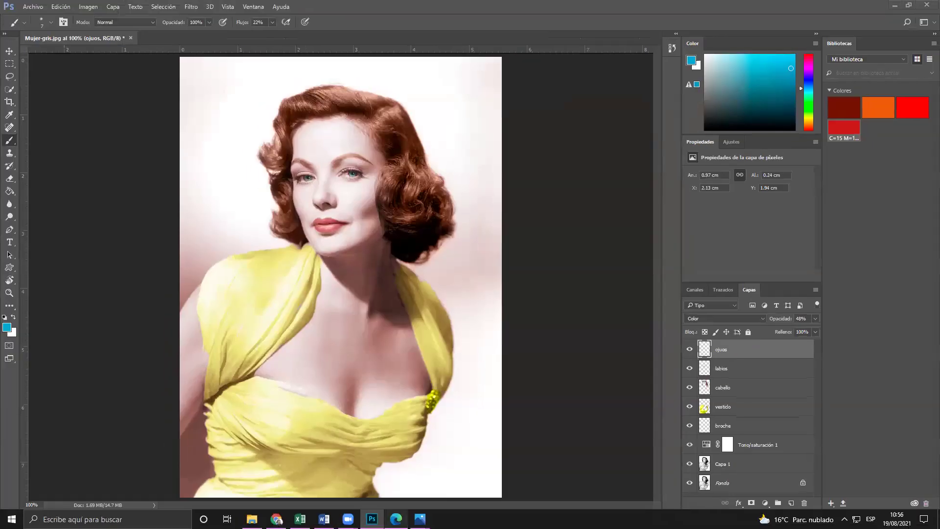
{"action": "key", "text": "alt+Tab"}
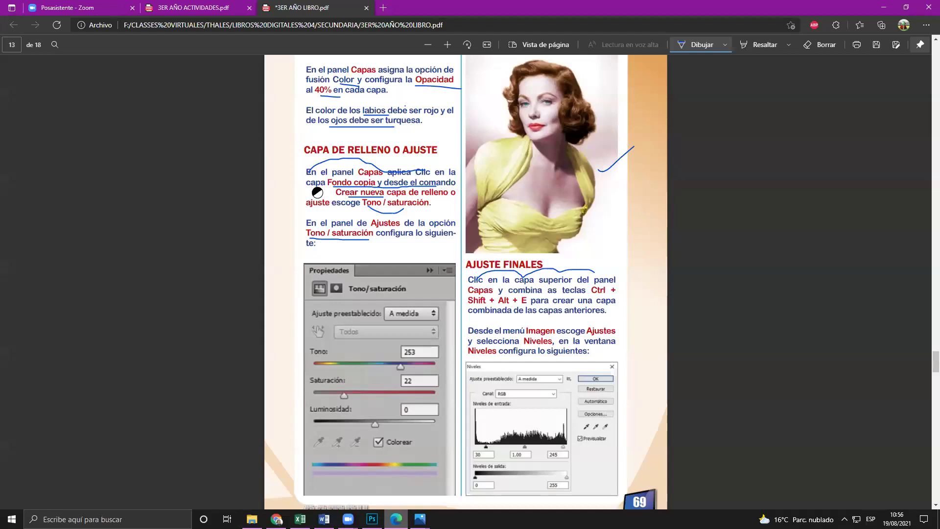
{"action": "key", "text": "alt+Tab"}
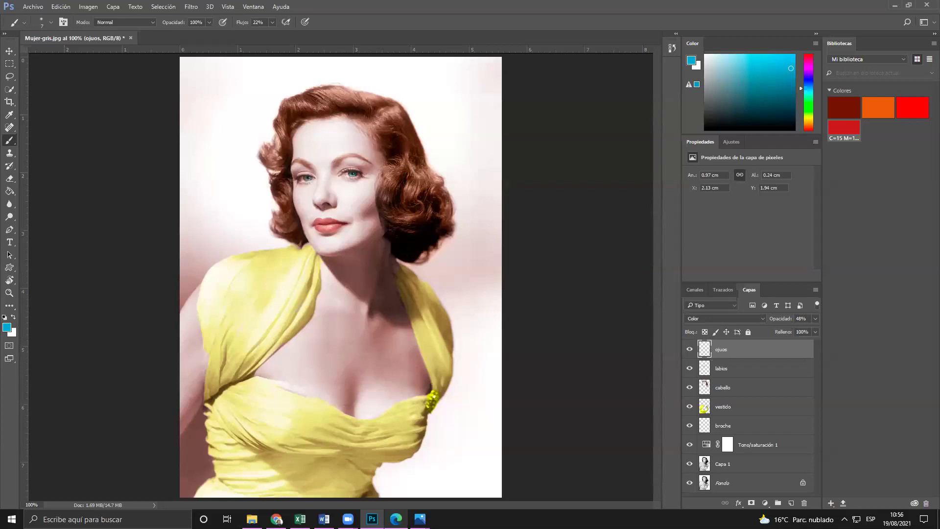
{"action": "key", "text": "ctrl+shift+alt+e"}
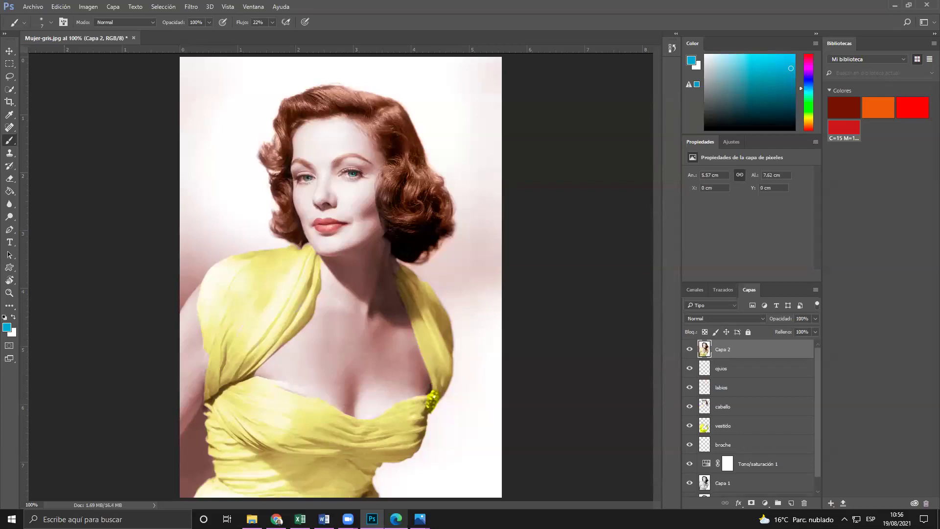
{"action": "scroll", "coordinate": [757, 404], "scroll_direction": "down", "scroll_amount": 1}
{"action": "scroll", "coordinate": [756, 404], "scroll_direction": "up", "scroll_amount": 1}
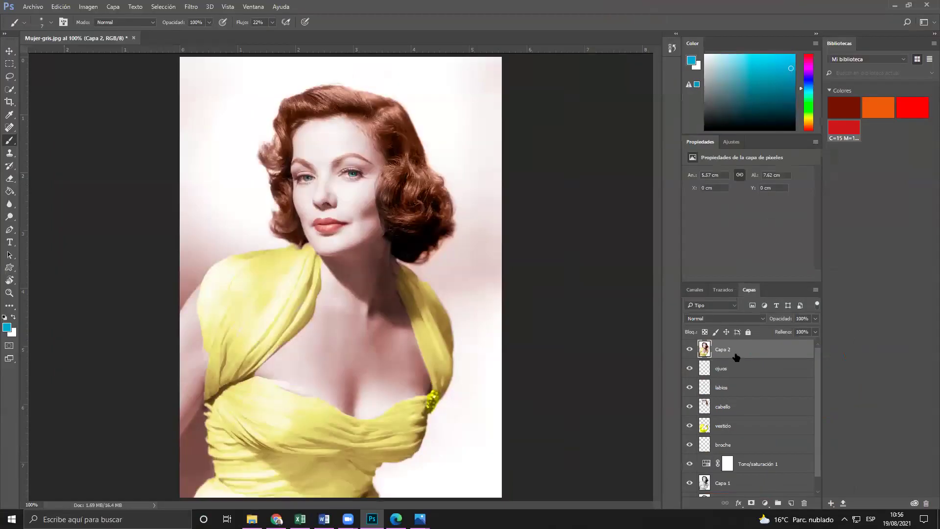
- Delete the merged layer and stamp all visible layers again into a new layer above ojuos
{"action": "key", "text": "Delete"}
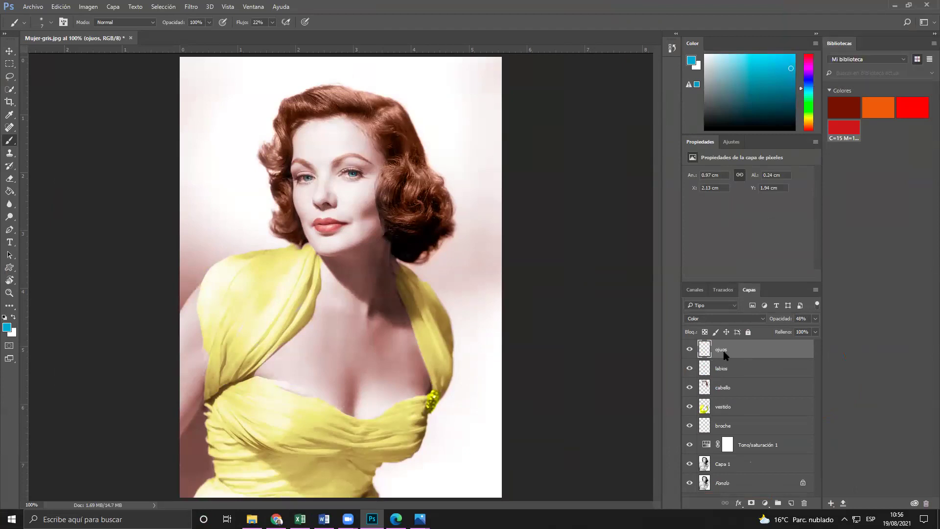
{"action": "key", "text": "ctrl+shift+alt+e"}
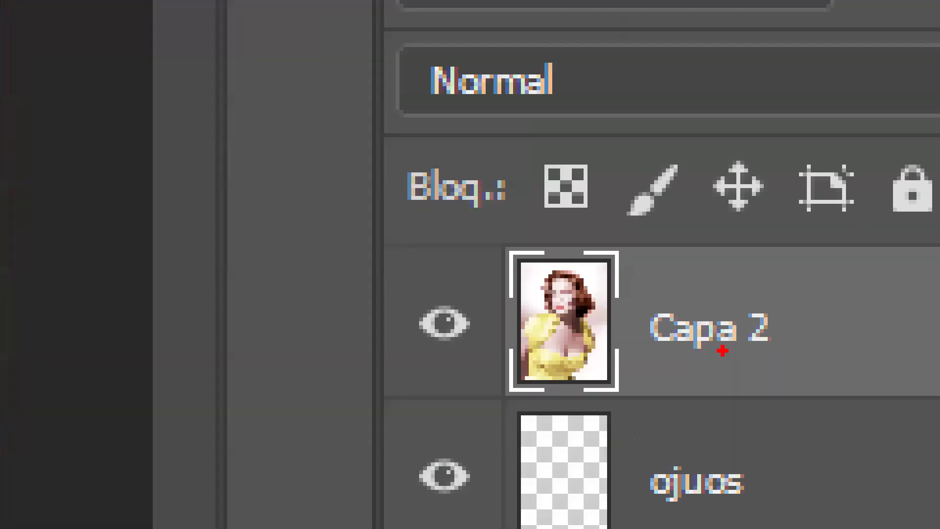
{"action": "left_click_drag", "start_coordinate": [753, 306], "coordinate": [743, 348]}
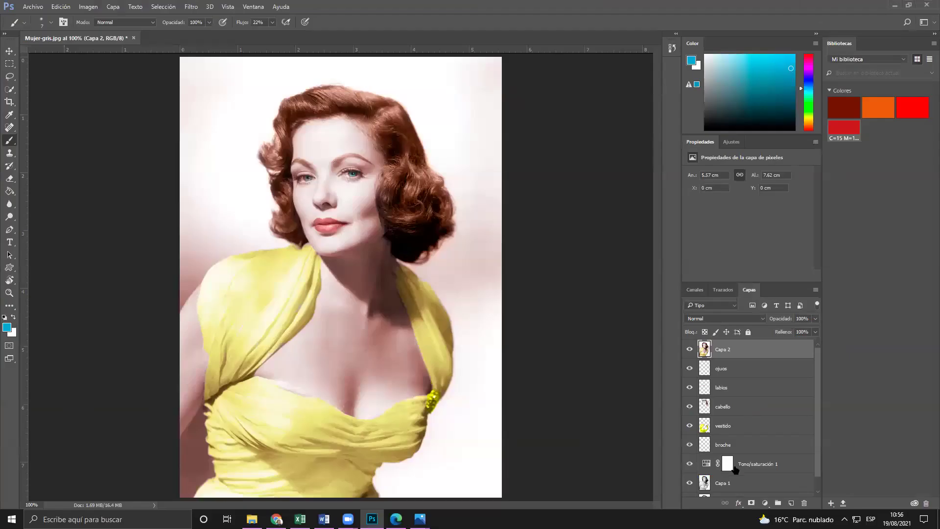
{"action": "scroll", "coordinate": [729, 474], "scroll_direction": "down", "scroll_amount": 1}
{"action": "scroll", "coordinate": [725, 440], "scroll_direction": "up", "scroll_amount": 1}
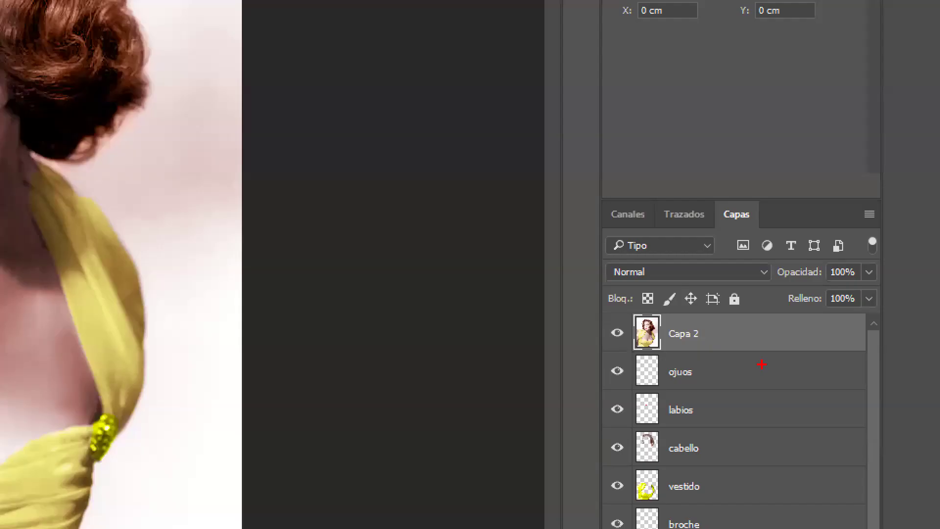
{"action": "left_click_drag", "start_coordinate": [737, 318], "coordinate": [869, 240]}
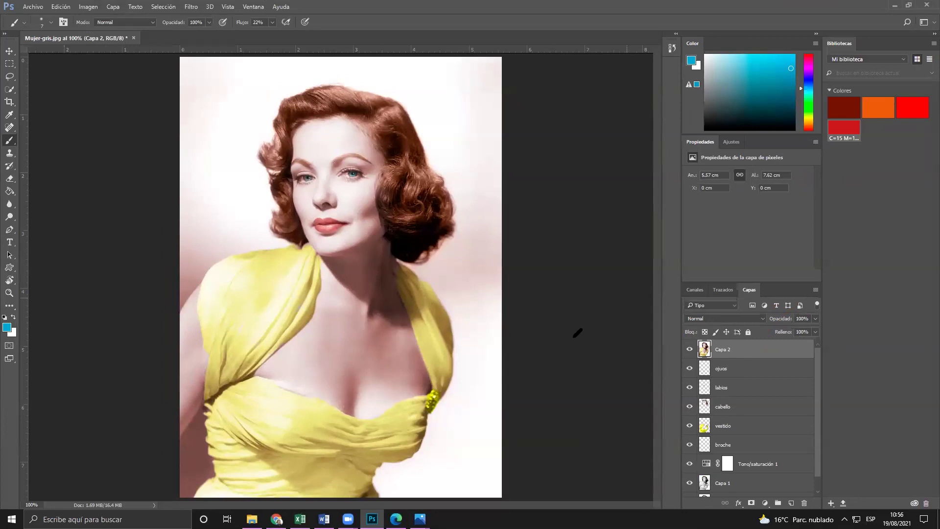
- Review the remaining filter instructions in the PDF workbook: Surface Blur, Add Noise, High Pass and the final sample portrait
{"action": "key", "text": "alt+Tab"}
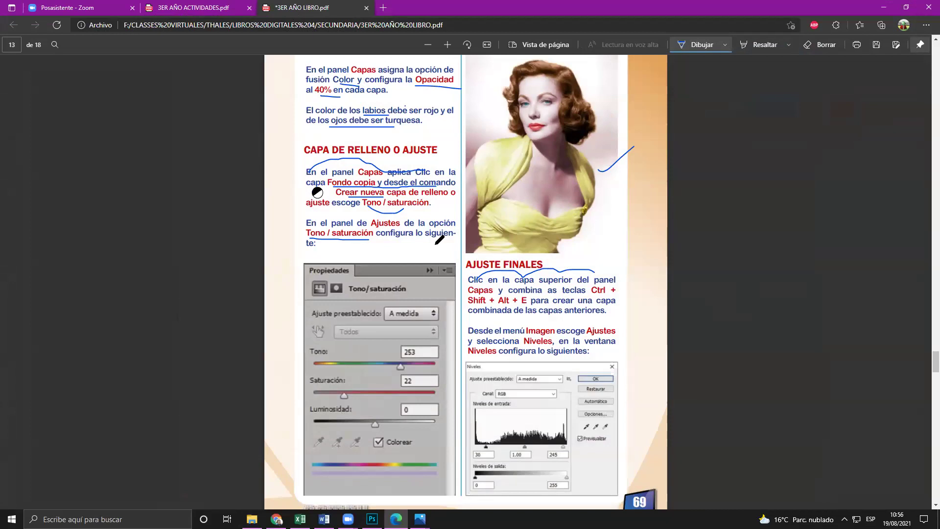
{"action": "scroll", "coordinate": [430, 235], "scroll_direction": "down", "scroll_amount": 8}
{"action": "scroll", "coordinate": [405, 234], "scroll_direction": "down", "scroll_amount": 3}
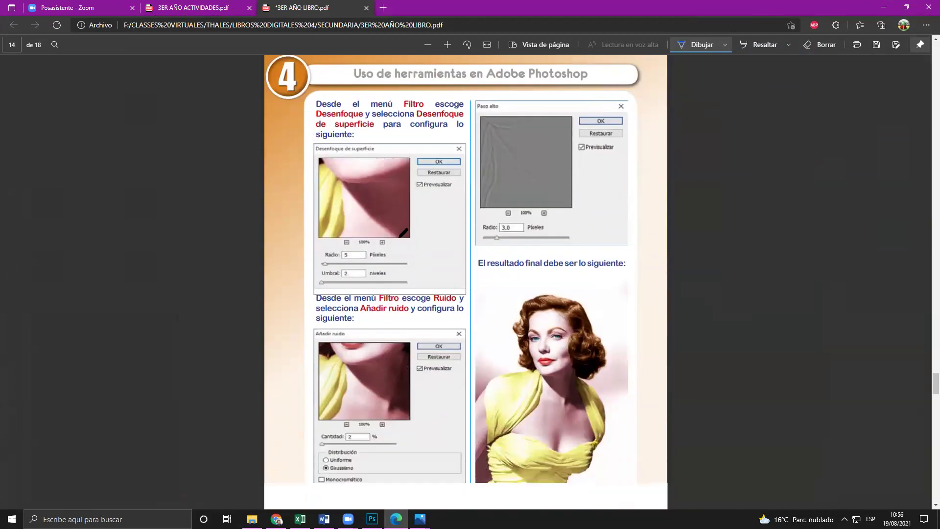
{"action": "scroll", "coordinate": [405, 236], "scroll_direction": "down", "scroll_amount": 2}
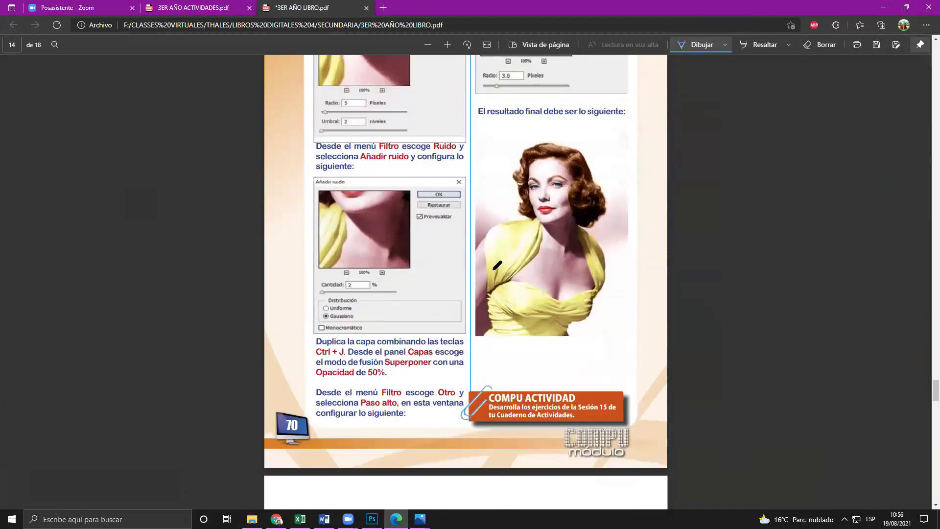
{"action": "scroll", "coordinate": [502, 274], "scroll_direction": "down", "scroll_amount": 1}
{"action": "scroll", "coordinate": [736, 361], "scroll_direction": "up", "scroll_amount": 1}
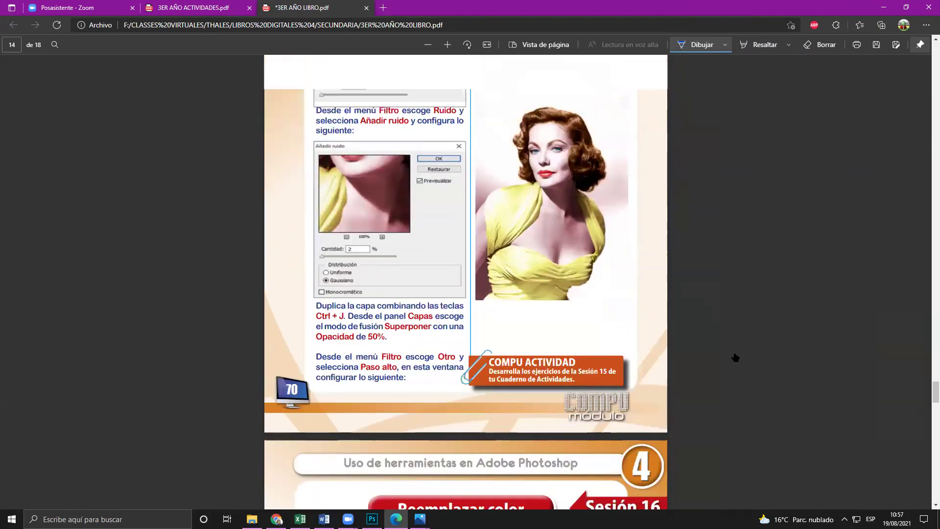
- Return to the workbook's final-adjustments instructions and mark the Levels input values 30, 1.00 and 245
{"action": "key", "text": "alt+Tab"}
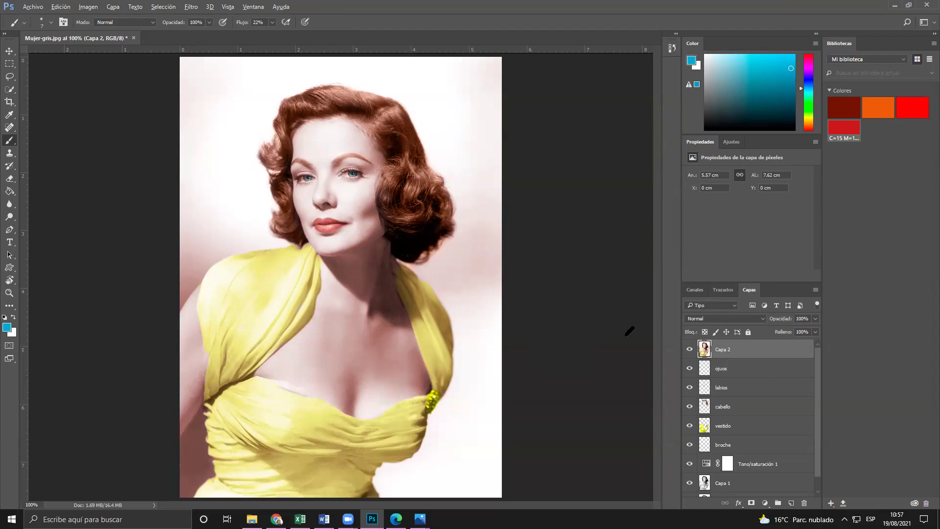
{"action": "key", "text": "alt+Tab"}
{"action": "scroll", "coordinate": [539, 267], "scroll_direction": "up", "scroll_amount": 3}
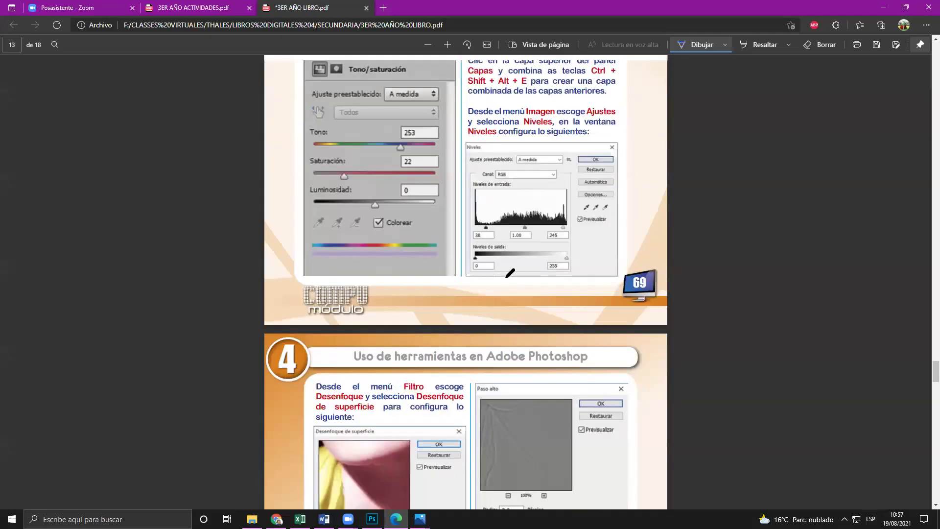
{"action": "scroll", "coordinate": [509, 385], "scroll_direction": "up", "scroll_amount": 3}
{"action": "mouse_move", "coordinate": [484, 387]}
{"action": "left_mouse_down"}
{"action": "mouse_move", "coordinate": [493, 409]}
{"action": "mouse_move", "coordinate": [526, 411]}
{"action": "mouse_move", "coordinate": [551, 388]}
{"action": "left_mouse_up"}
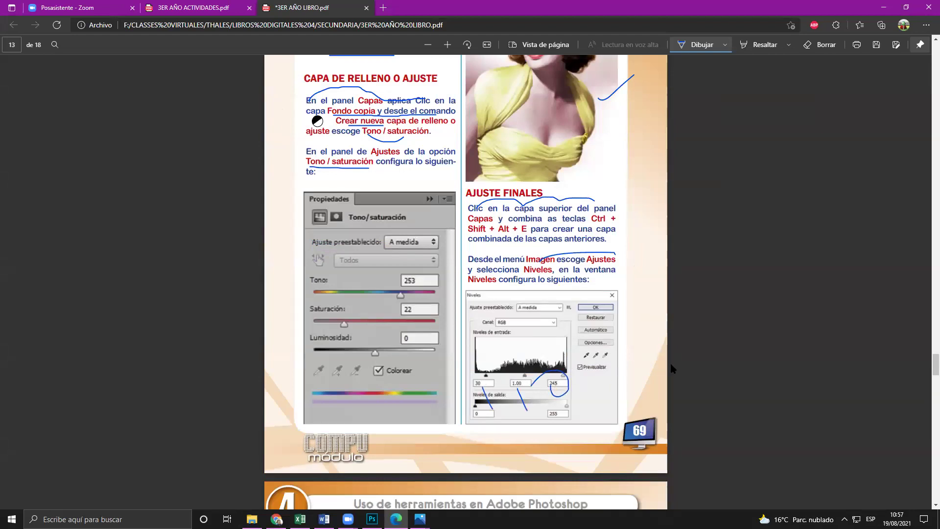
{"action": "key", "text": "alt+Tab"}
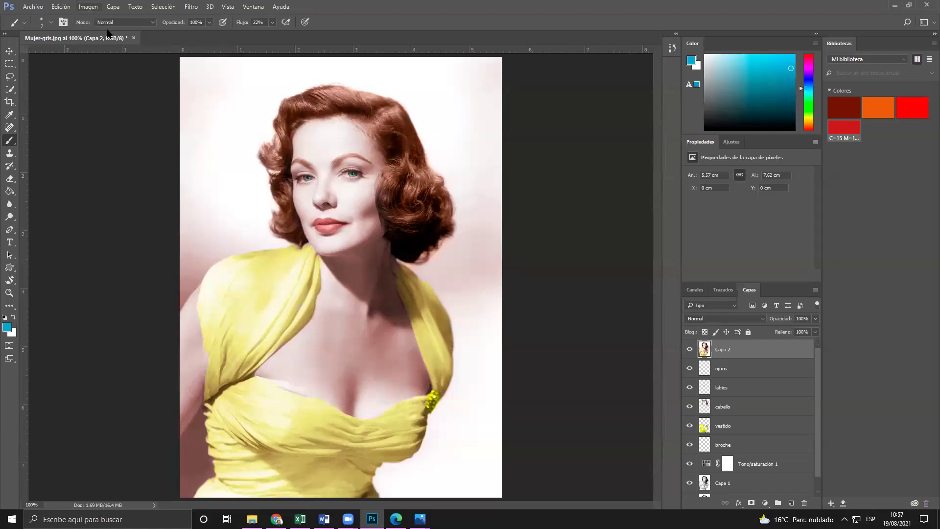
{"action": "left_click", "coordinate": [88, 7]}
{"action": "mouse_move", "coordinate": [112, 32]}
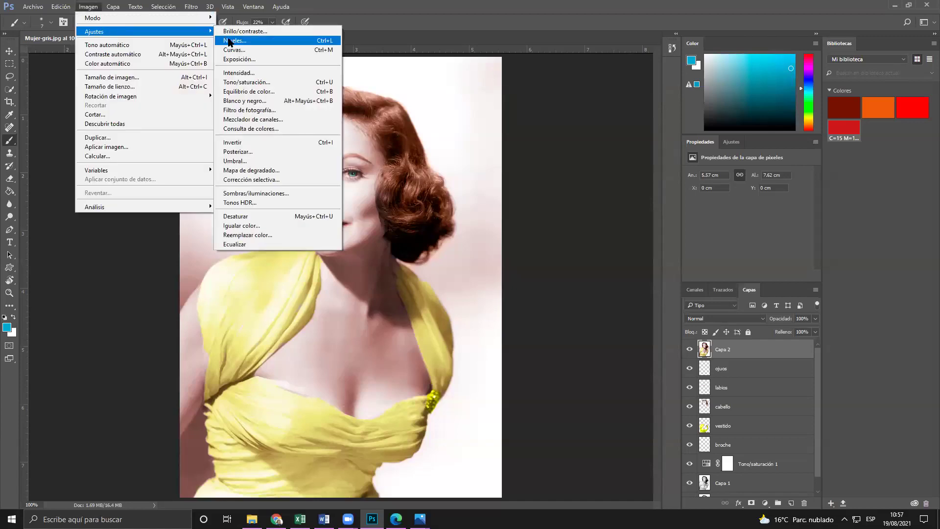
{"action": "key", "text": "ctrl+l"}
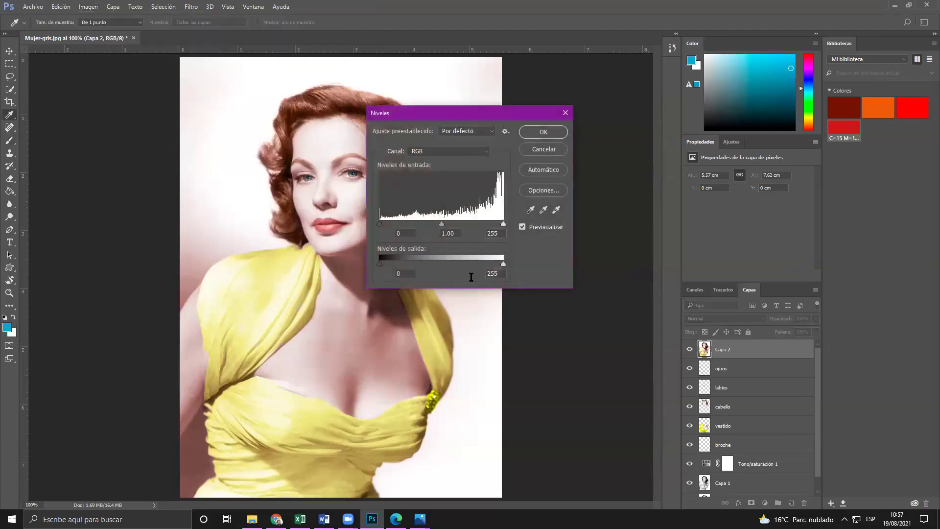
{"action": "left_click_drag", "start_coordinate": [462, 121], "coordinate": [484, 173]}
{"action": "key", "text": "alt"}
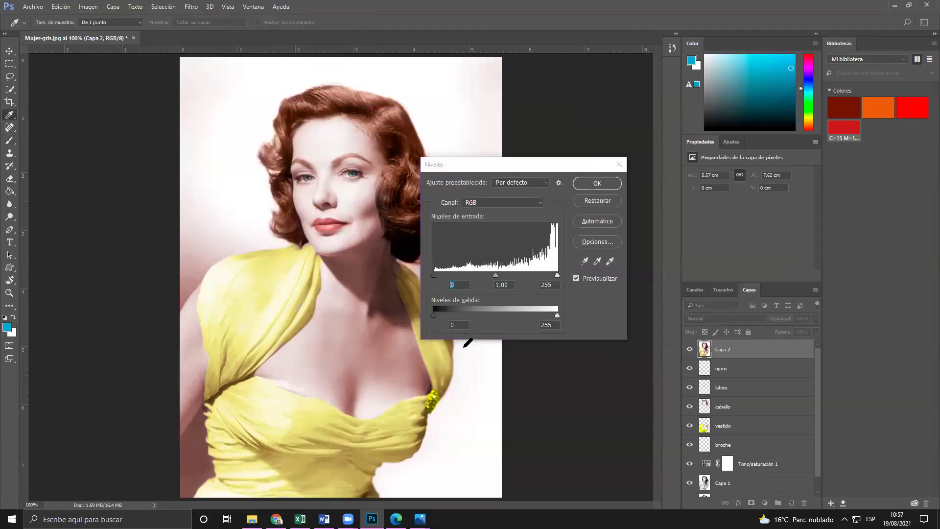
{"action": "key", "text": "alt+Tab"}
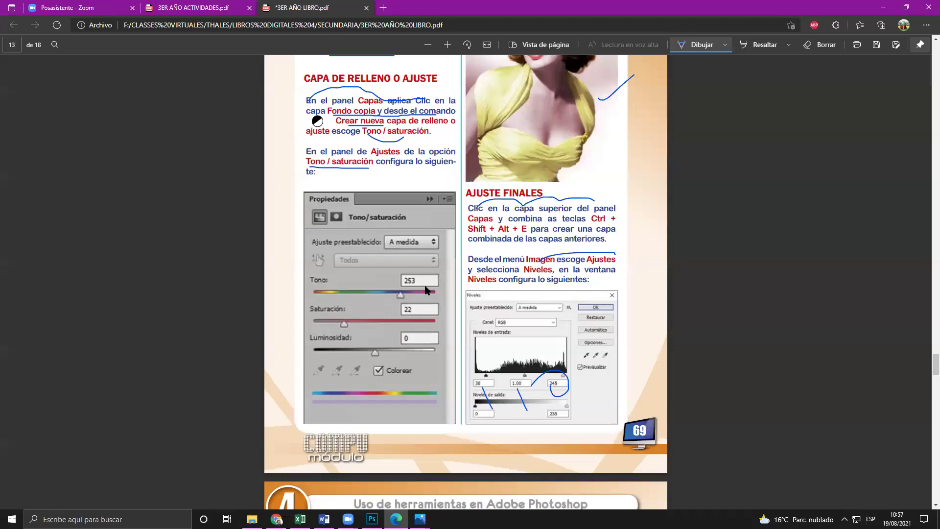
{"action": "key", "text": "alt+Tab"}
{"action": "key", "text": "alt+Tab"}
{"action": "key", "text": "alt+Tab"}
{"action": "key", "text": "alt+Tab"}
{"action": "key", "text": "alt+Tab"}
{"action": "type", "text": "245"}
{"action": "left_click_drag", "start_coordinate": [513, 170], "coordinate": [581, 154]}
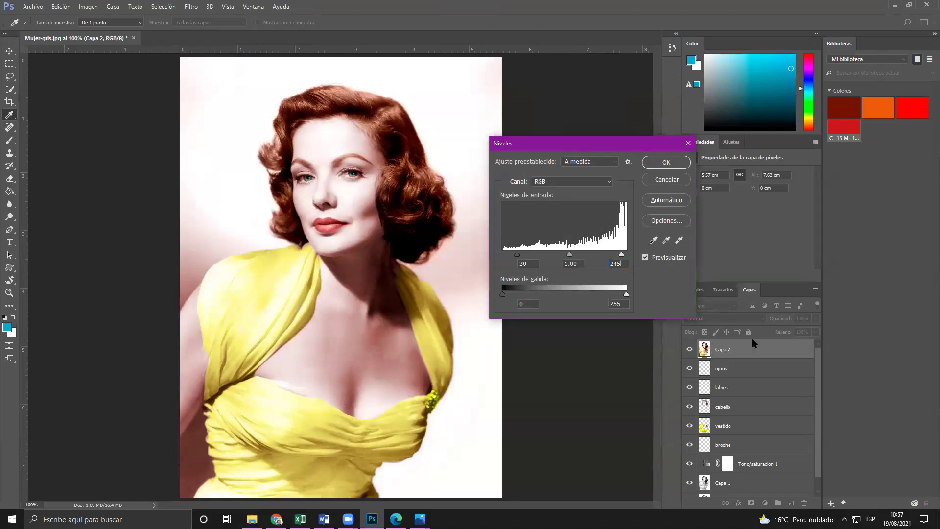
{"action": "key", "text": "Return"}
{"action": "key", "text": "b"}
- Apply a Levels adjustment to the merged Capa 2 layer with input levels 30, 1.00 and 245
{"action": "left_click", "coordinate": [87, 7]}
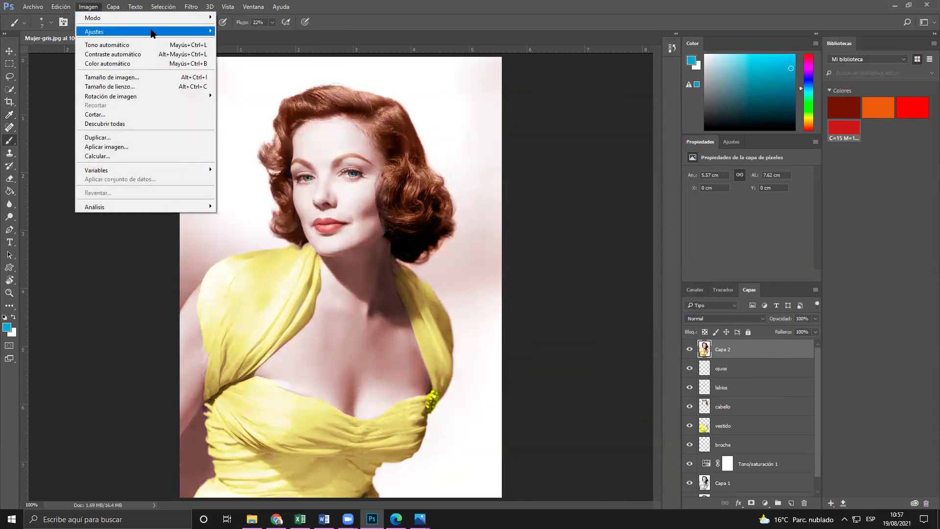
{"action": "mouse_move", "coordinate": [153, 32]}
{"action": "left_click", "coordinate": [232, 41]}
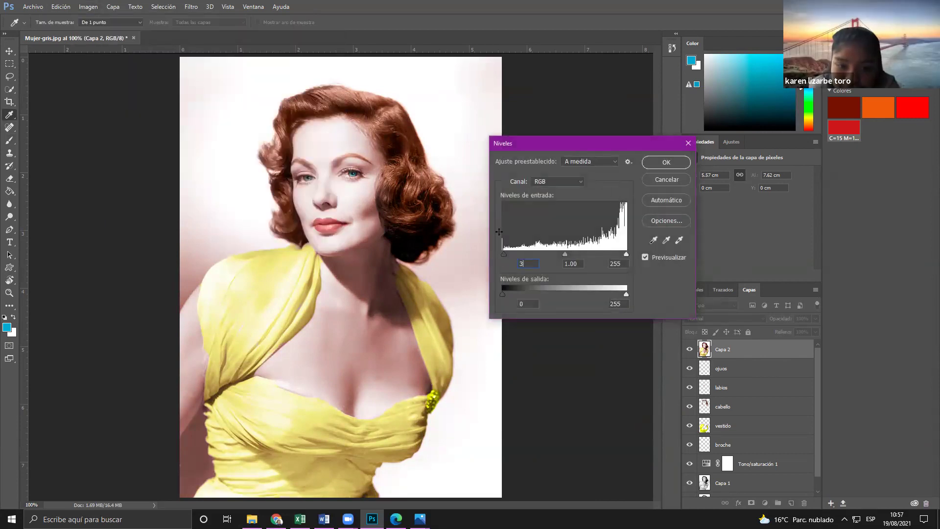
{"action": "type", "text": "30"}
{"action": "double_click", "coordinate": [623, 263]}
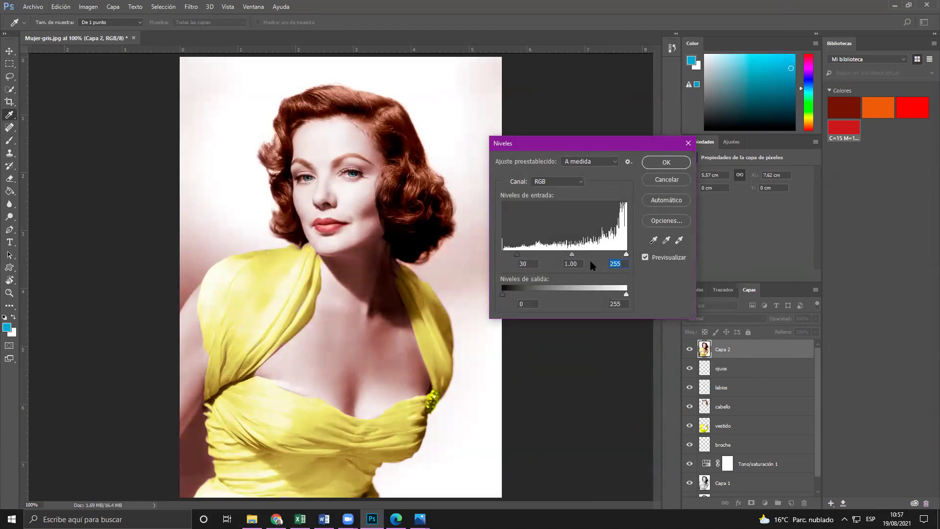
{"action": "key", "text": "alt"}
{"action": "key", "text": "alt+Tab"}
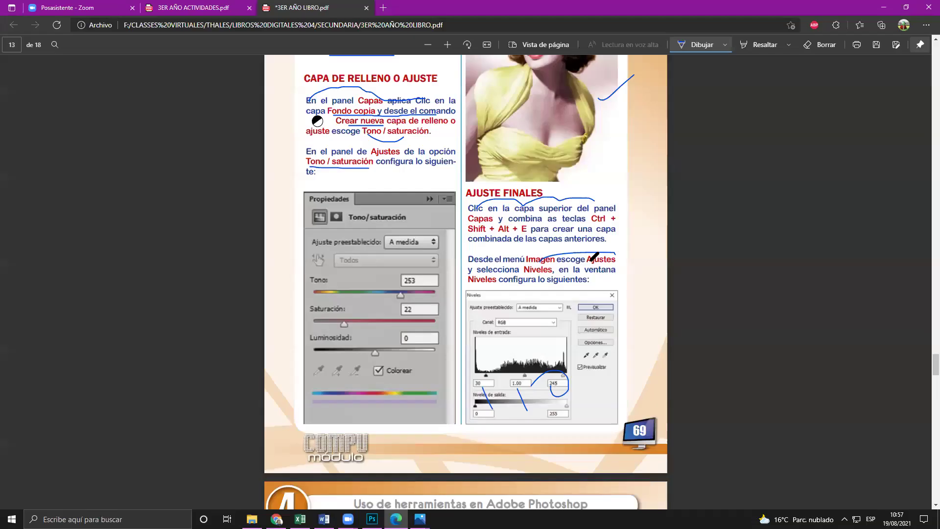
{"action": "key", "text": "alt+Tab"}
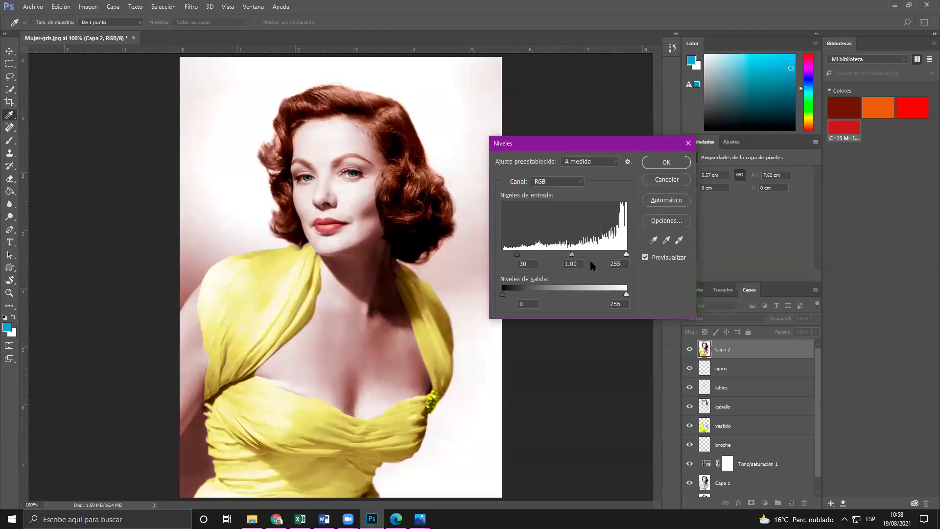
{"action": "left_click", "coordinate": [617, 262]}
{"action": "type", "text": "245"}
{"action": "left_click", "coordinate": [666, 162]}
- Check the workbook's Surface Blur instructions and, in Photoshop, configure Surface Blur with a radius of 5 pixels and a threshold of 2 levels
{"action": "key", "text": "alt+Tab"}
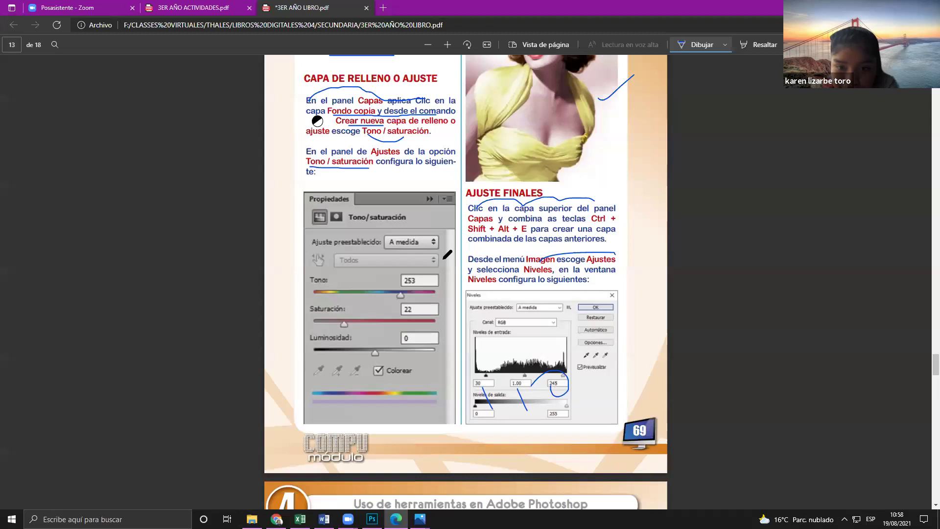
{"action": "scroll", "coordinate": [447, 254], "scroll_direction": "down", "scroll_amount": 8}
{"action": "scroll", "coordinate": [431, 255], "scroll_direction": "up", "scroll_amount": 3}
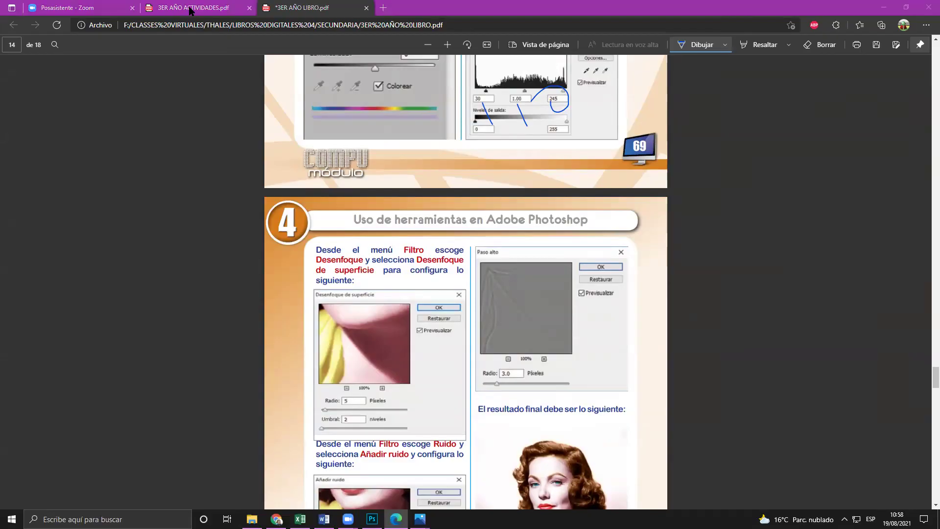
{"action": "key", "text": "alt+Tab"}
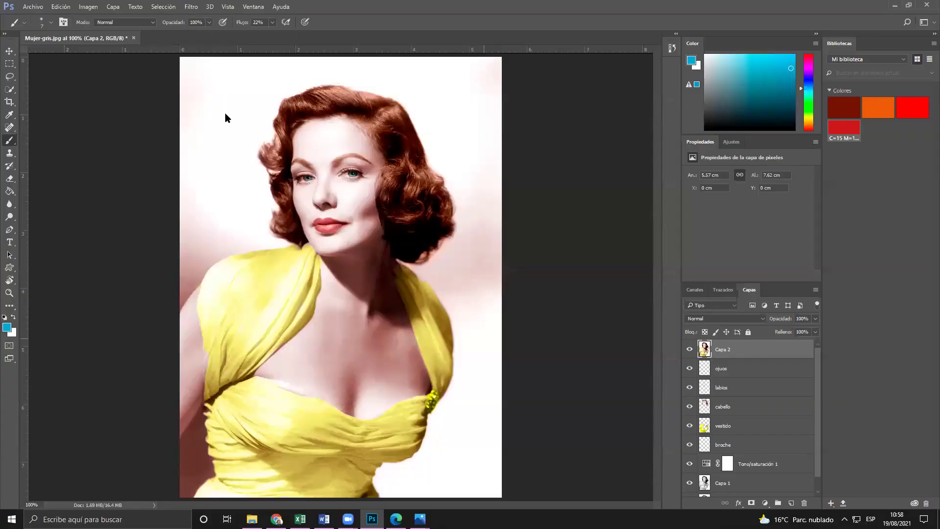
{"action": "key", "text": "alt+t"}
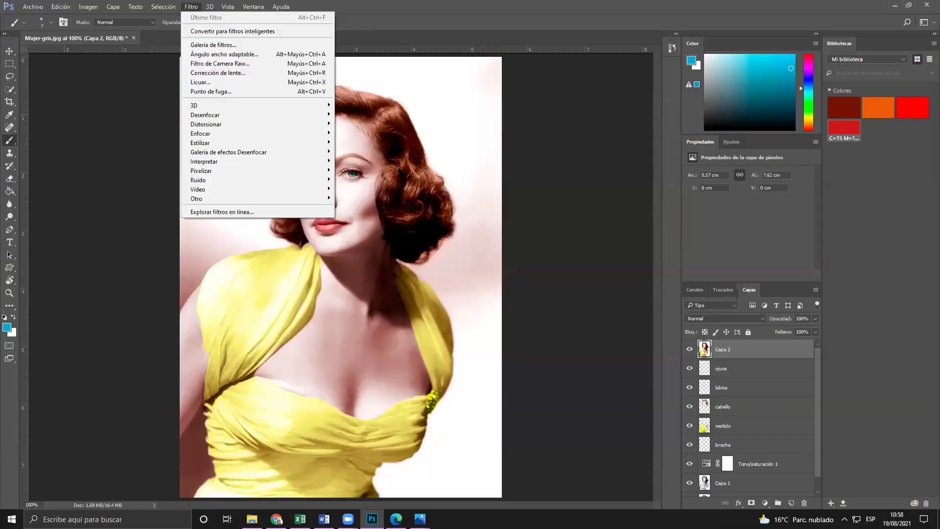
{"action": "key", "text": "d"}
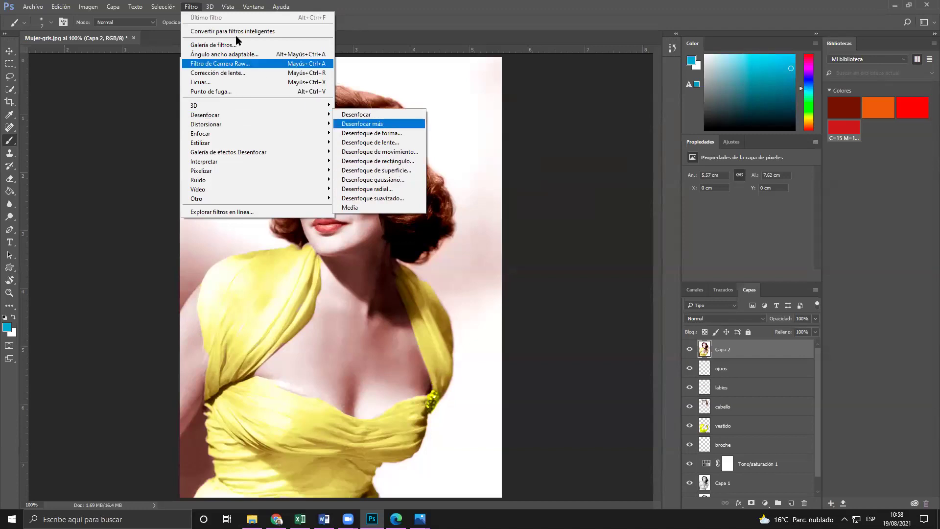
{"action": "left_click", "coordinate": [190, 7]}
{"action": "mouse_move", "coordinate": [239, 117]}
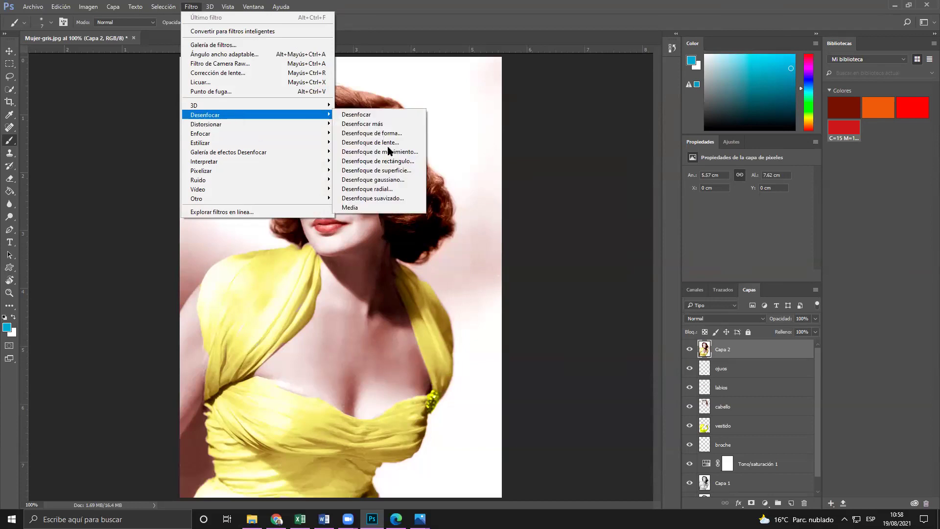
{"action": "left_click", "coordinate": [393, 174]}
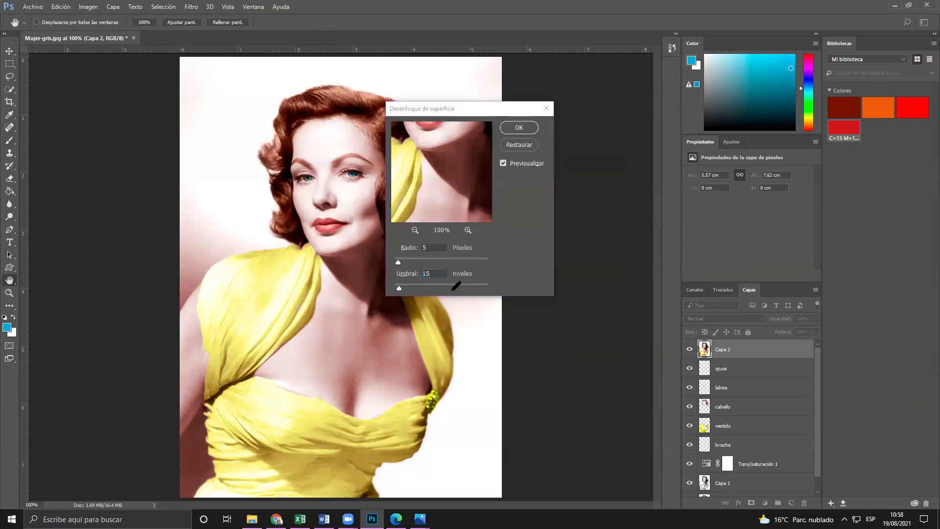
{"action": "key", "text": "alt+Tab"}
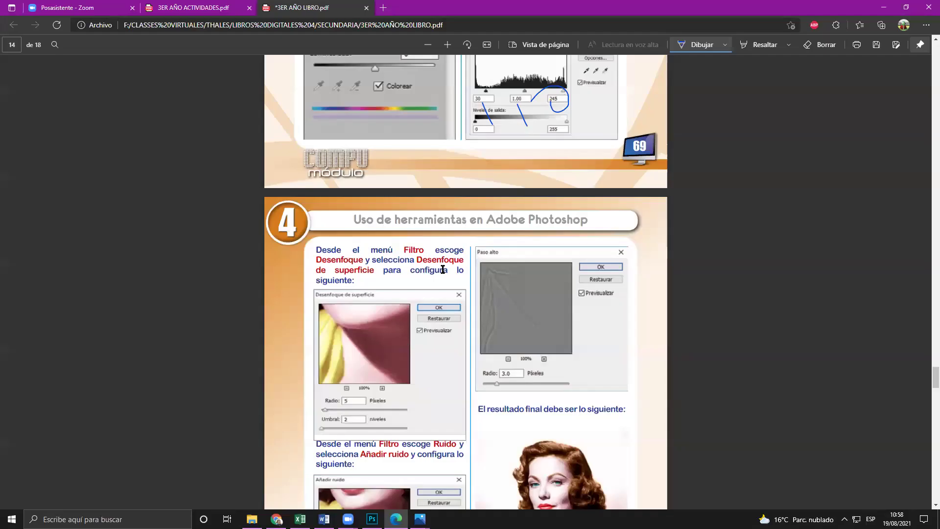
{"action": "key", "text": "alt+Tab"}
{"action": "key", "text": "BackSpace"}
{"action": "key", "text": "shift+Tab"}
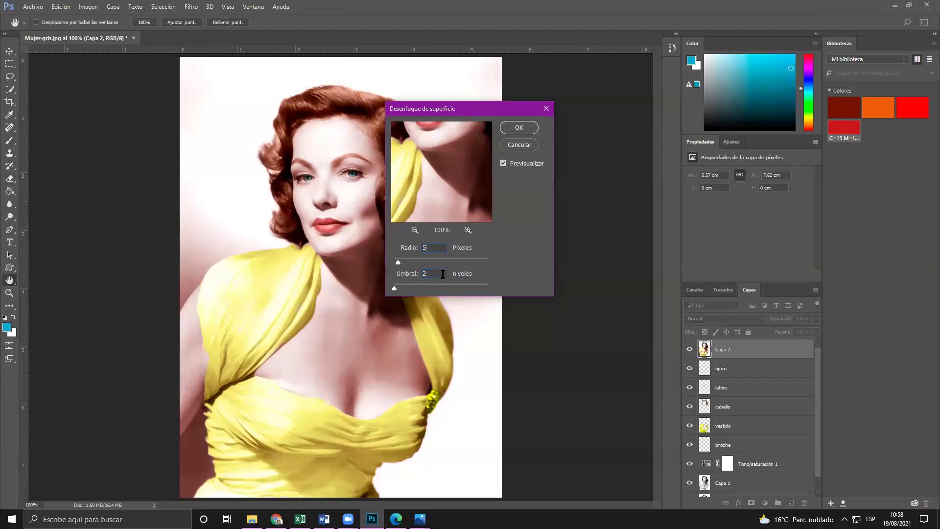
- Tick off the Surface Blur settings in the PDF workbook and apply the configured filter in Photoshop
{"action": "key", "text": "alt+Tab"}
{"action": "scroll", "coordinate": [503, 153], "scroll_direction": "down", "scroll_amount": 3}
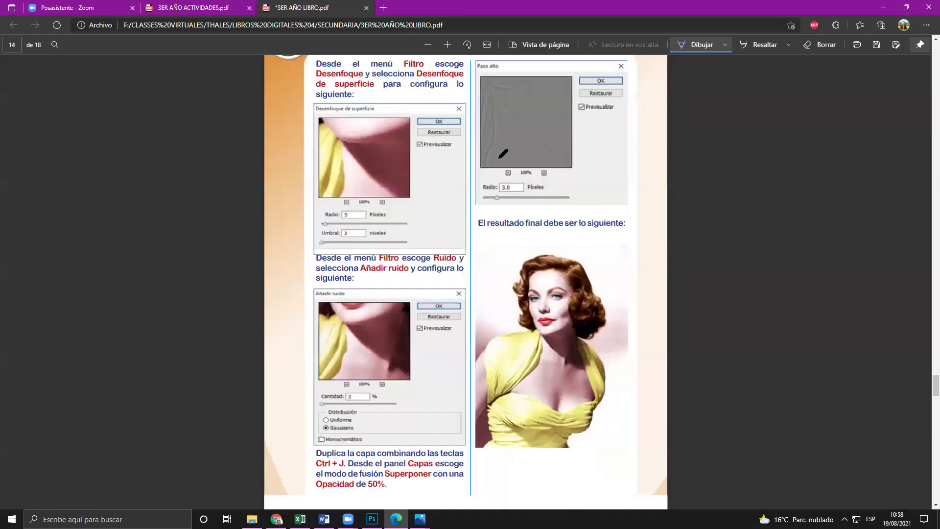
{"action": "left_click_drag", "start_coordinate": [416, 203], "coordinate": [484, 156]}
{"action": "scroll", "coordinate": [495, 160], "scroll_direction": "up", "scroll_amount": 4}
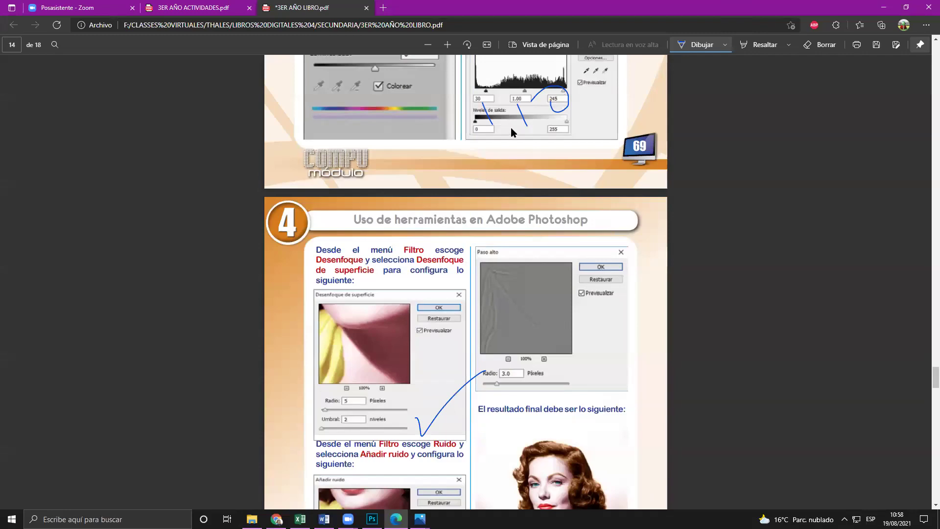
{"action": "key", "text": "alt+Tab"}
{"action": "key", "text": "Return"}
- Examine the workbook's Add Noise instructions and find the noise filters in Photoshop
{"action": "key", "text": "alt+Tab"}
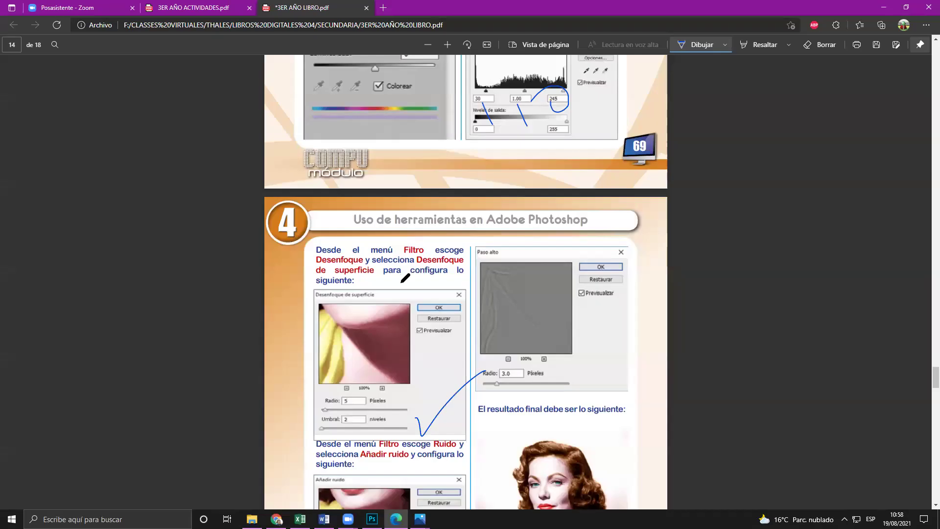
{"action": "scroll", "coordinate": [402, 282], "scroll_direction": "down", "scroll_amount": 3}
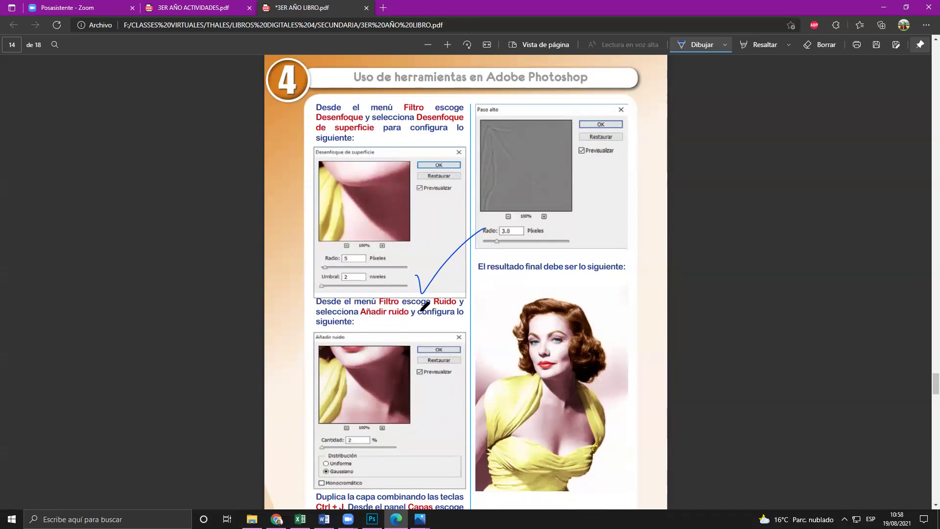
{"action": "scroll", "coordinate": [384, 322], "scroll_direction": "down", "scroll_amount": 1}
{"action": "scroll", "coordinate": [384, 322], "scroll_direction": "down", "scroll_amount": 1}
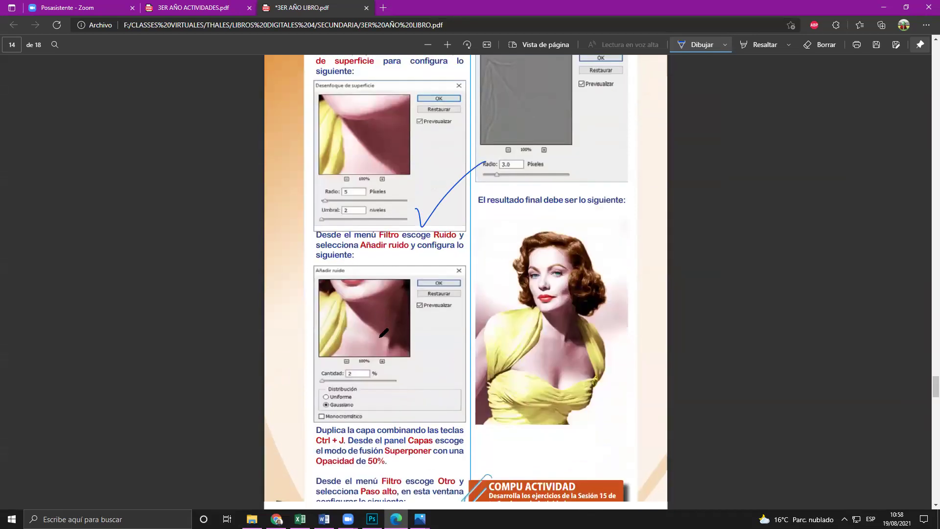
{"action": "key", "text": "alt+Tab"}
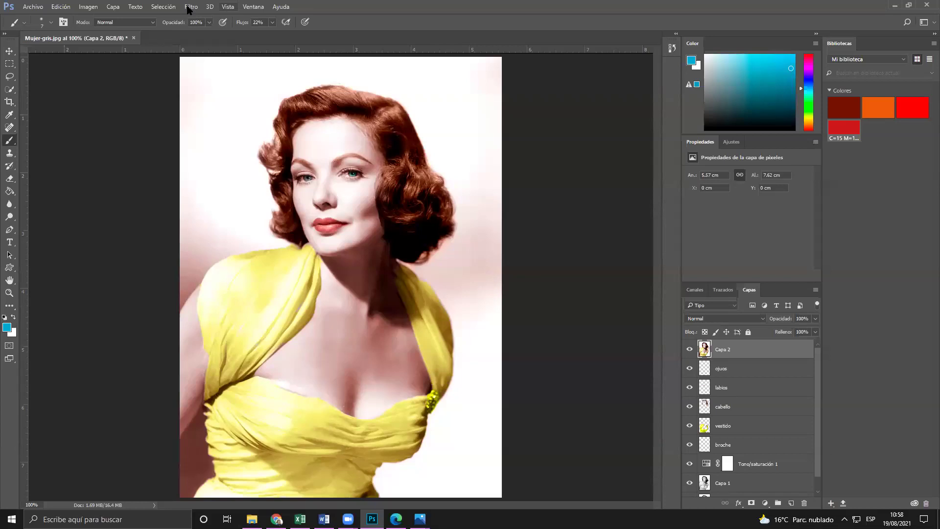
{"action": "left_click", "coordinate": [189, 7]}
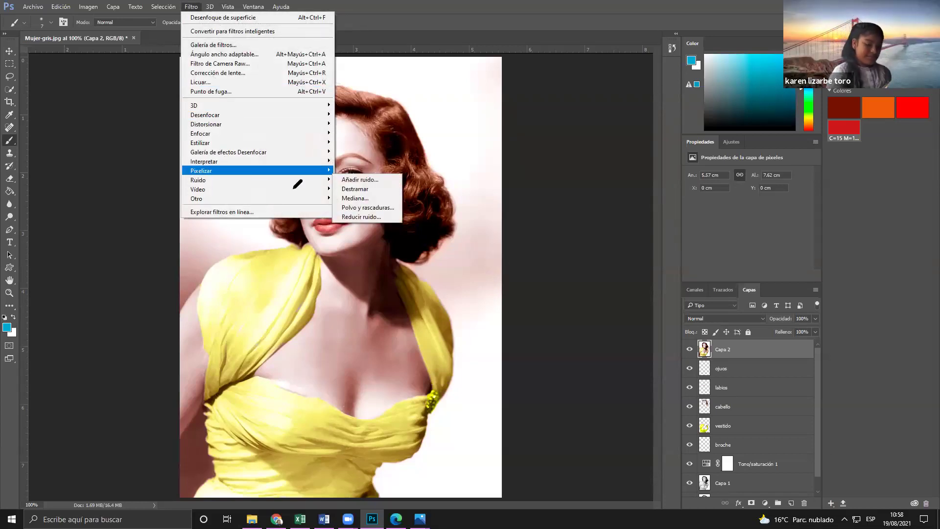
{"action": "key", "text": "Escape"}
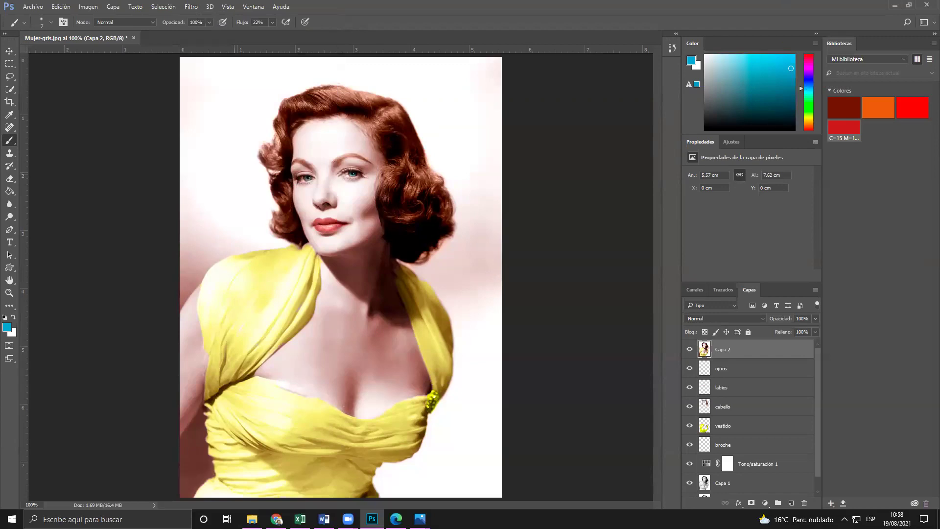
{"action": "key", "text": "alt+Tab"}
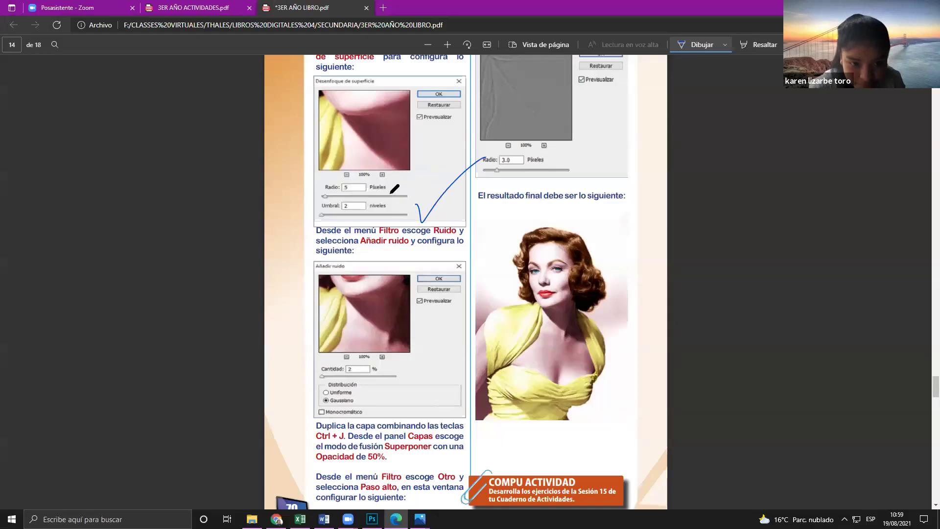
{"action": "scroll", "coordinate": [395, 188], "scroll_direction": "up", "scroll_amount": 3}
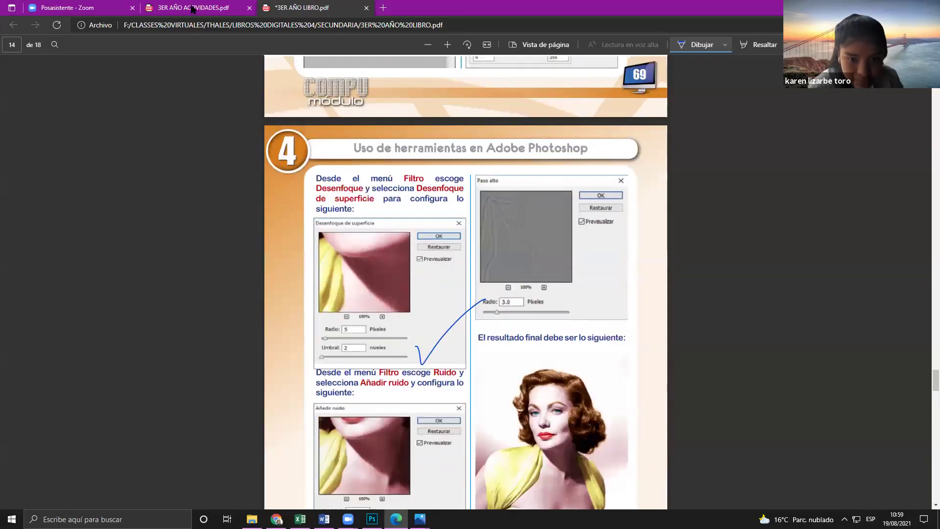
{"action": "key", "text": "alt+Tab"}
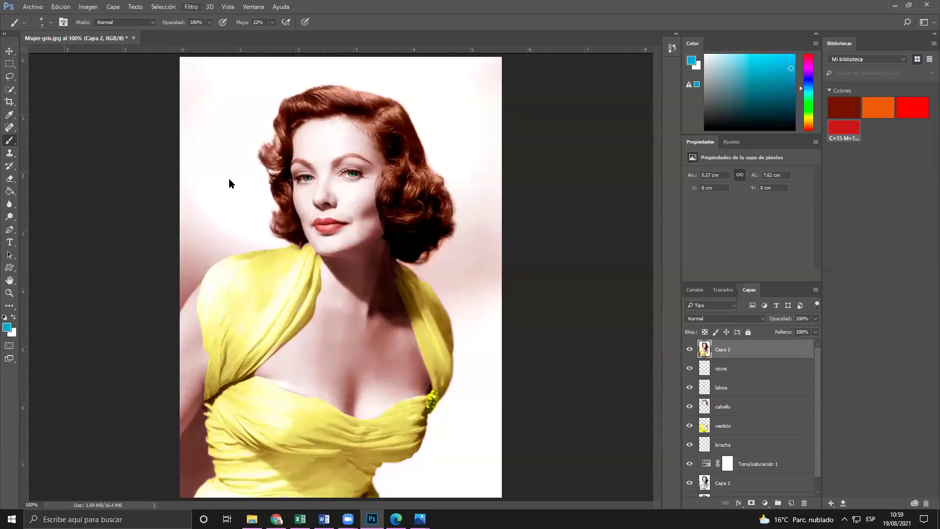
- Apply Add Noise to the Capa 2 layer with an amount of 2% and Gaussian distribution, checking the settings against the PDF workbook
{"action": "left_click", "coordinate": [191, 7]}
{"action": "mouse_move", "coordinate": [326, 179]}
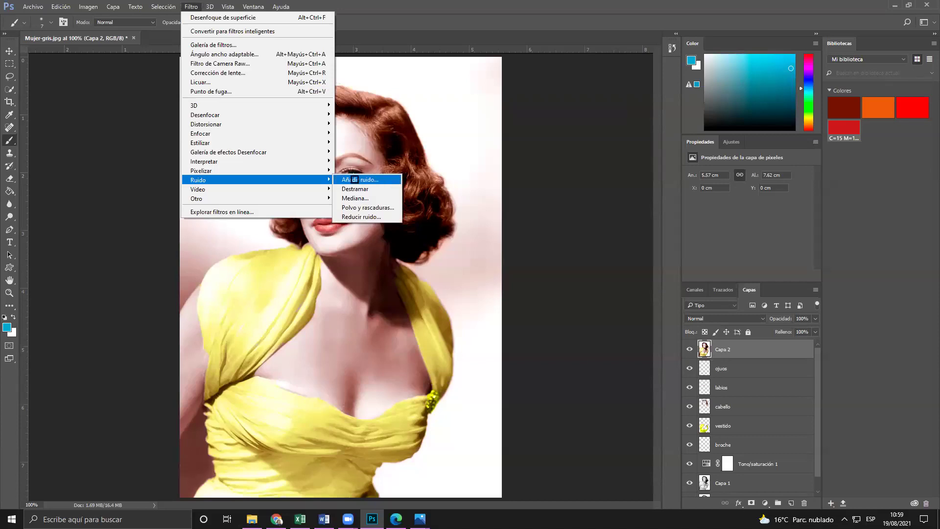
{"action": "left_click", "coordinate": [357, 181]}
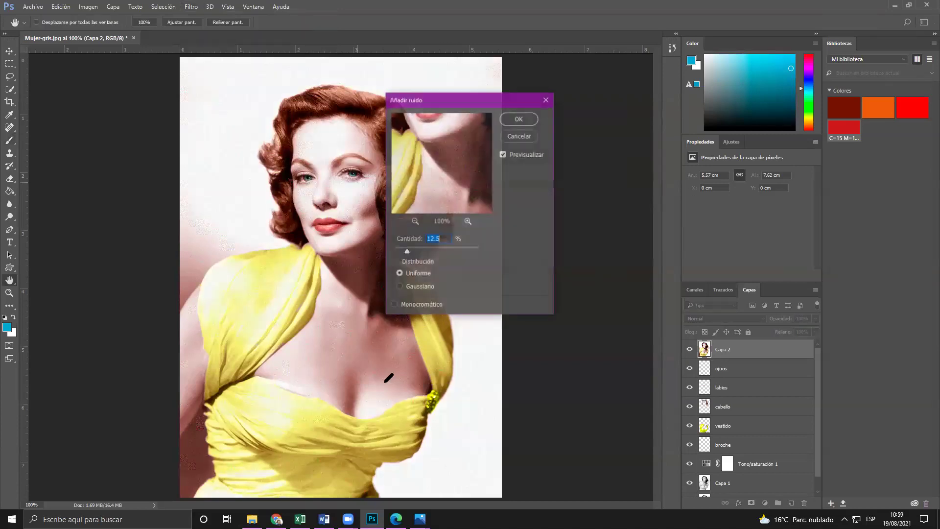
{"action": "key", "text": "alt"}
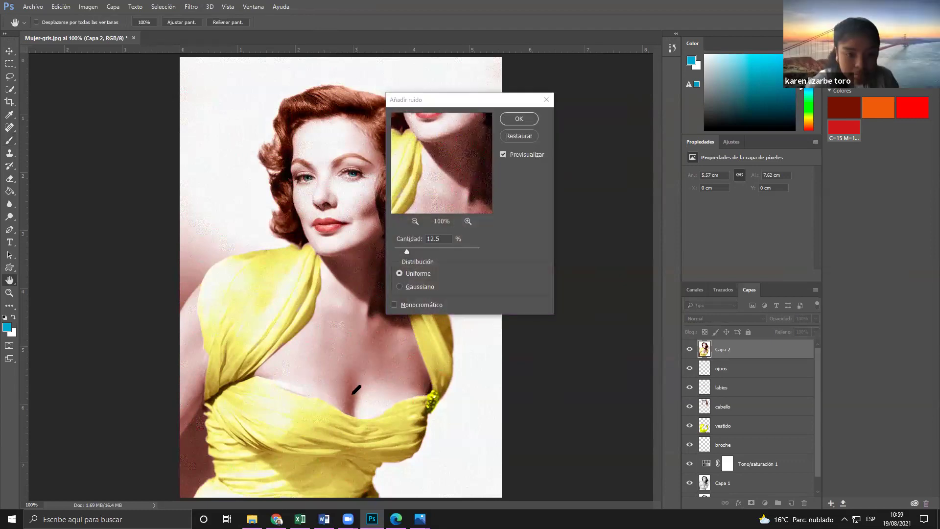
{"action": "key", "text": "alt+Tab"}
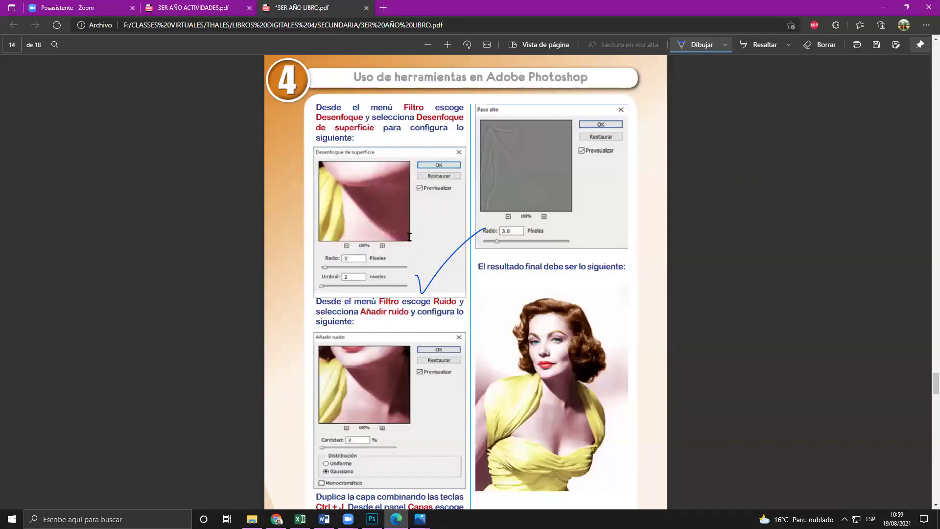
{"action": "scroll", "coordinate": [404, 239], "scroll_direction": "down", "scroll_amount": 2}
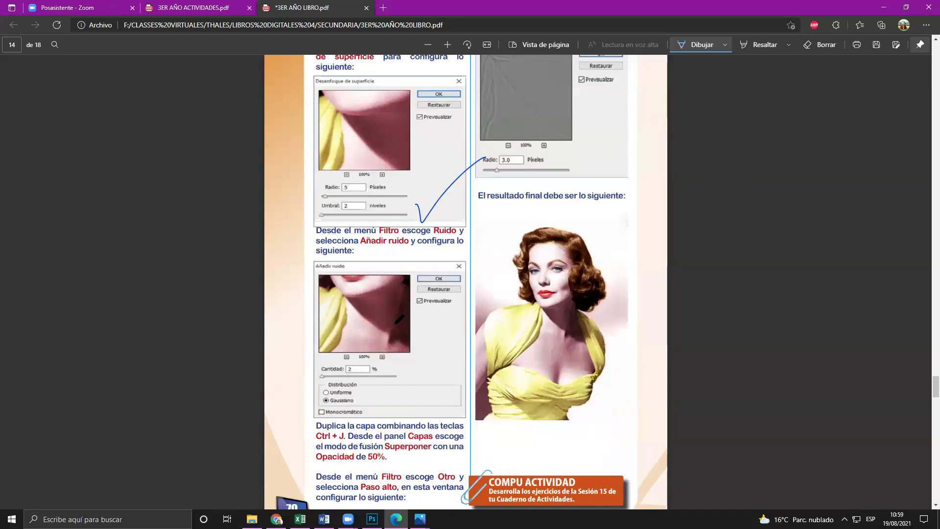
{"action": "key", "text": "alt+Tab"}
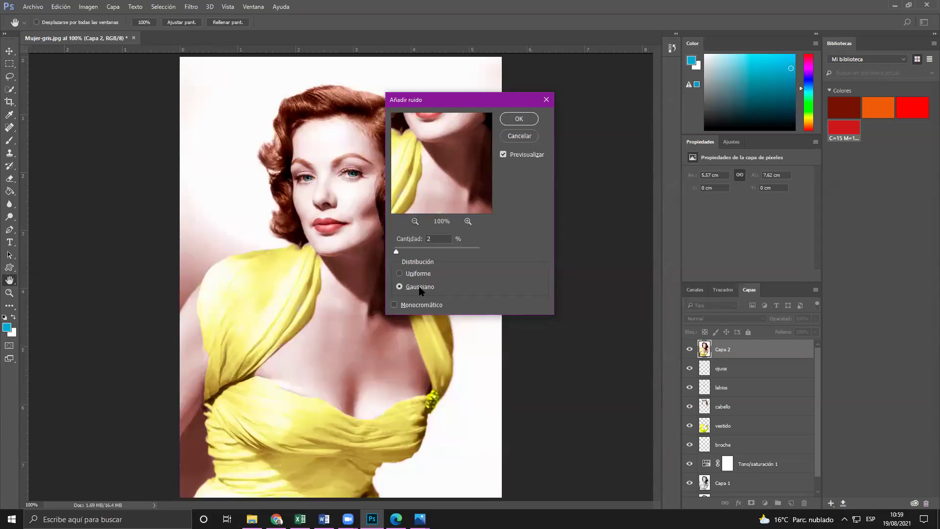
{"action": "key", "text": "alt"}
- Switch to the PDF workbook and mark the instructions for duplicating the layer and using 50% opacity
{"action": "key", "text": "alt+Tab"}
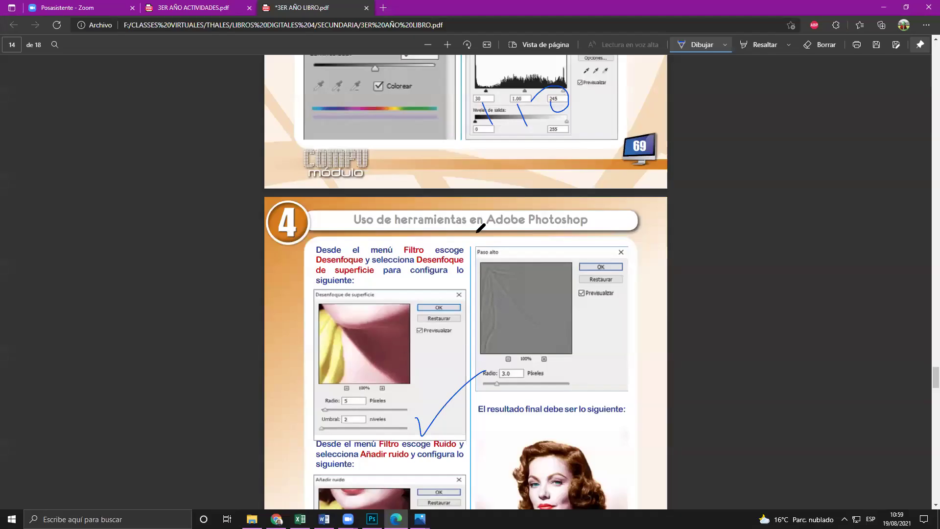
{"action": "scroll", "coordinate": [479, 227], "scroll_direction": "down", "scroll_amount": 4}
{"action": "key", "text": "alt+Tab"}
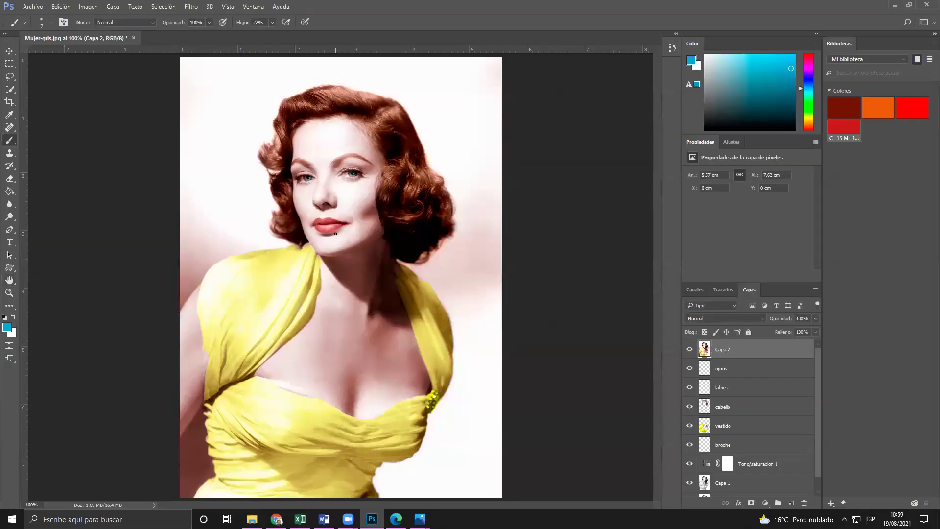
{"action": "key", "text": "alt+Tab"}
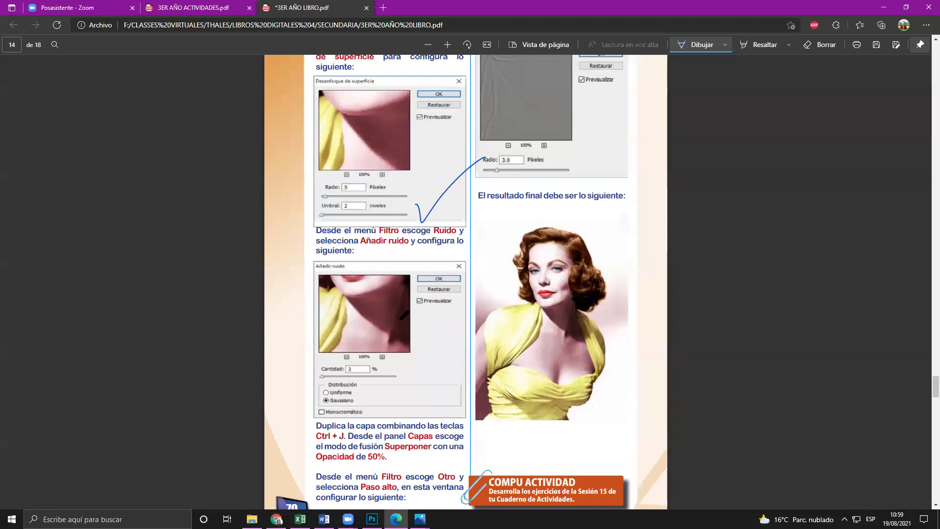
{"action": "scroll", "coordinate": [373, 294], "scroll_direction": "down", "scroll_amount": 3}
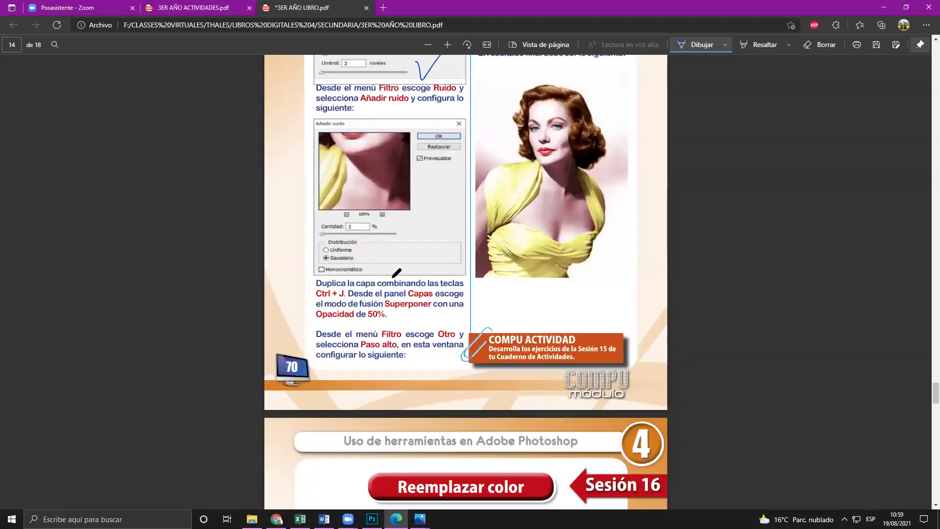
{"action": "left_click_drag", "start_coordinate": [398, 280], "coordinate": [342, 283]}
{"action": "mouse_move", "coordinate": [324, 318]}
{"action": "left_mouse_down"}
{"action": "mouse_move", "coordinate": [396, 315]}
{"action": "mouse_move", "coordinate": [311, 317]}
{"action": "mouse_move", "coordinate": [394, 325]}
{"action": "left_mouse_up"}
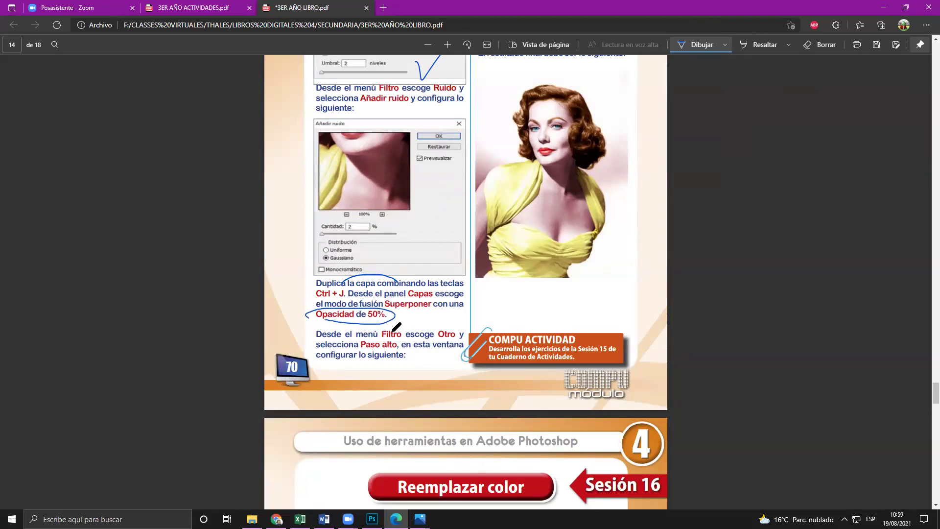
{"action": "scroll", "coordinate": [407, 326], "scroll_direction": "down", "scroll_amount": 2}
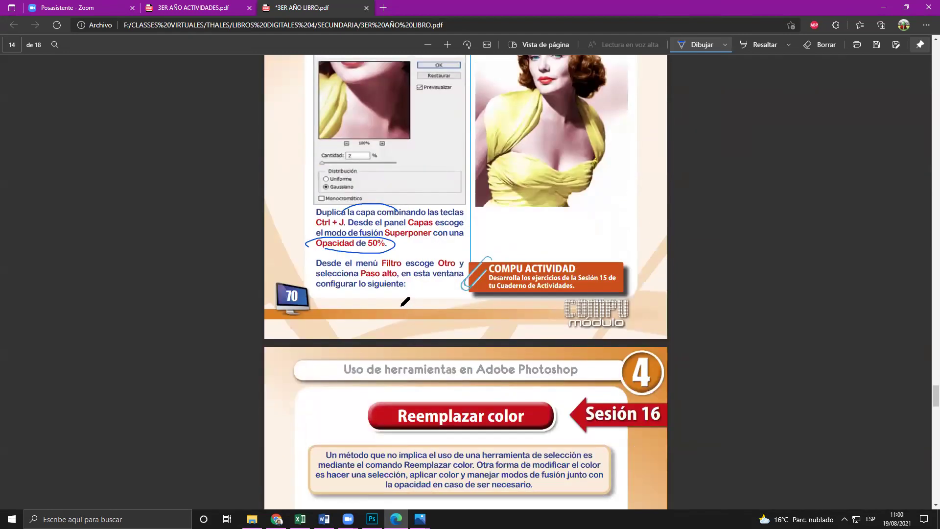
- Duplicate the Capa 2 layer in Photoshop and underline the Superponer blend mode instruction in the PDF workbook
{"action": "key", "text": "alt+Tab"}
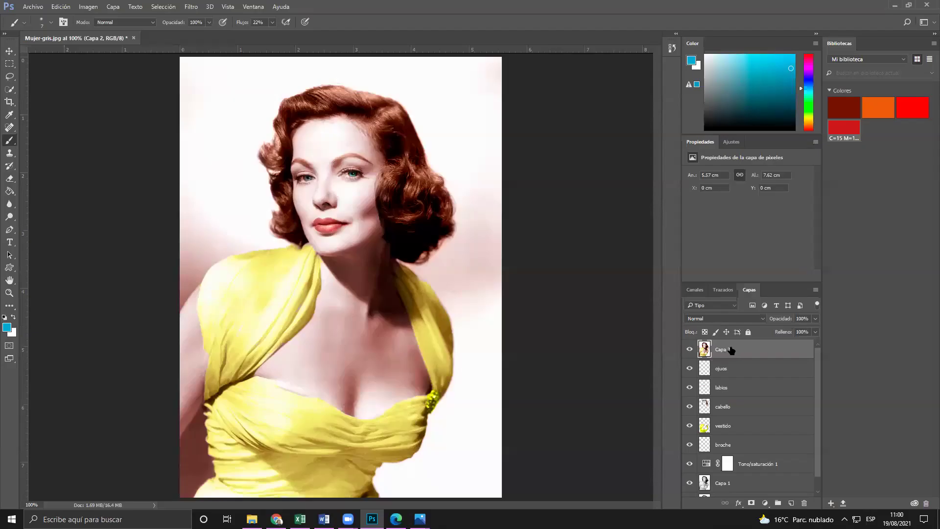
{"action": "key", "text": "ctrl+j"}
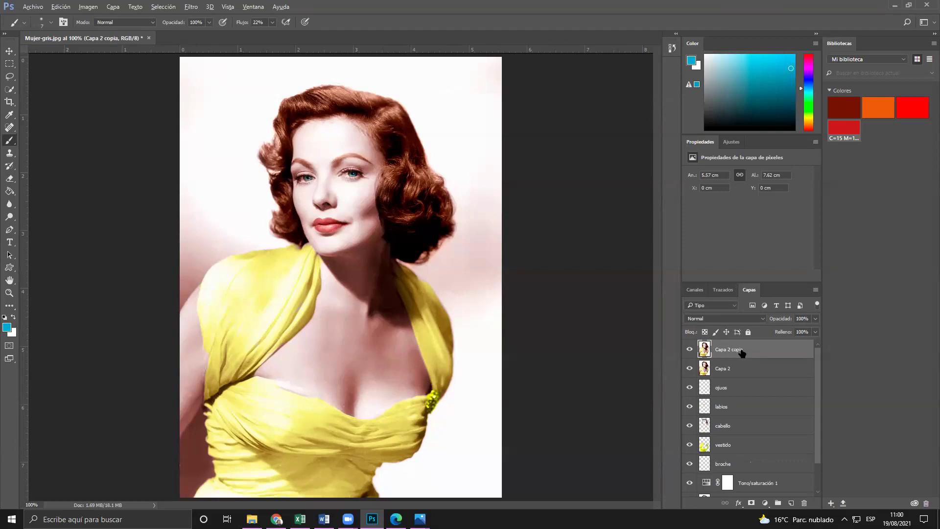
{"action": "key", "text": "alt+Tab"}
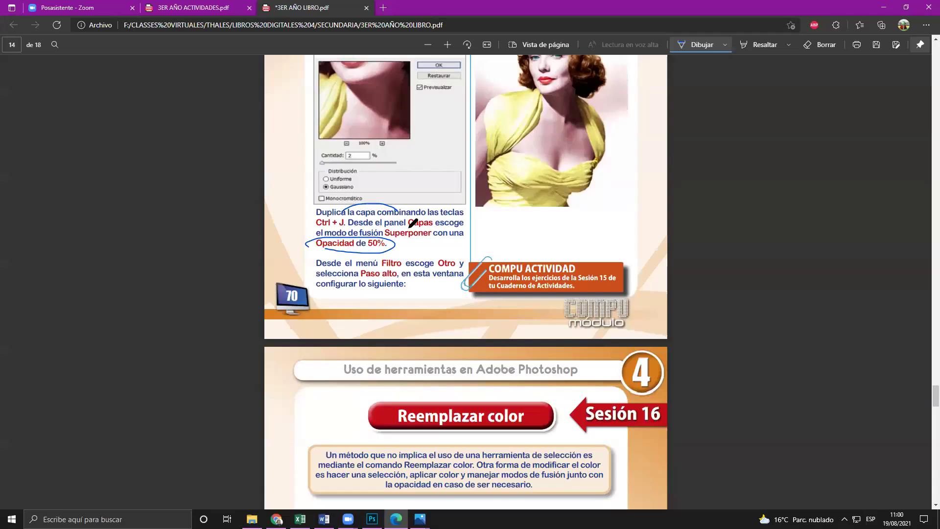
{"action": "left_click_drag", "start_coordinate": [421, 238], "coordinate": [392, 250]}
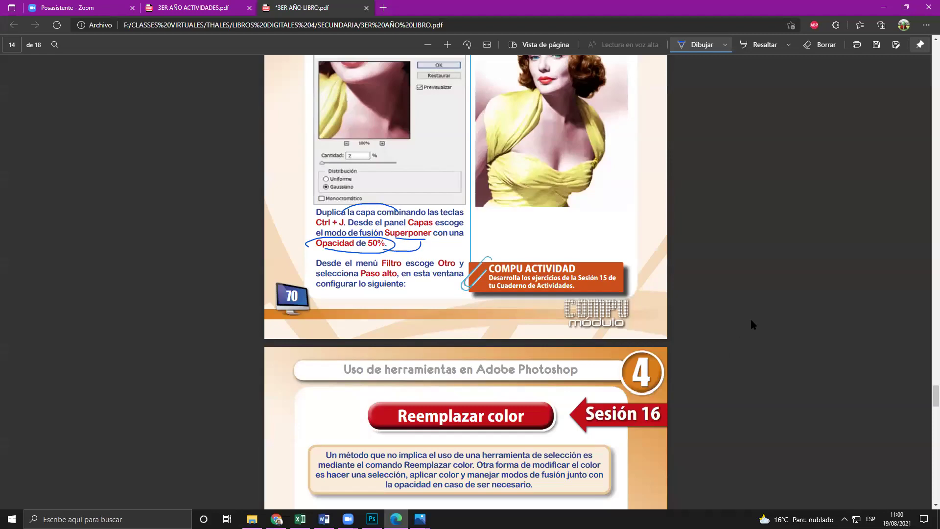
- In Photoshop, set the duplicated layer's blend mode to Superponer and its opacity to 50%
{"action": "key", "text": "alt+Tab"}
{"action": "left_click", "coordinate": [753, 323]}
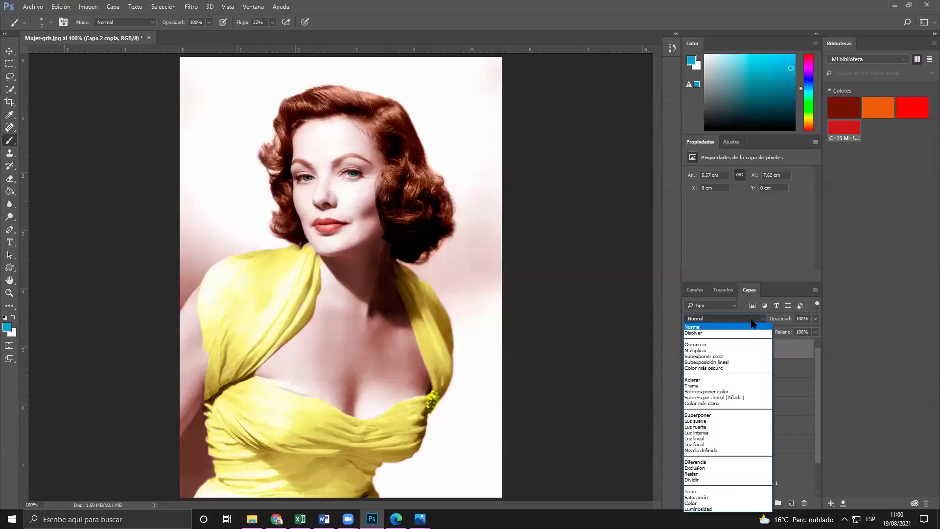
{"action": "left_click", "coordinate": [709, 416]}
{"action": "left_click", "coordinate": [812, 319]}
{"action": "left_click", "coordinate": [810, 319]}
{"action": "type", "text": "50"}
{"action": "key", "text": "Return"}
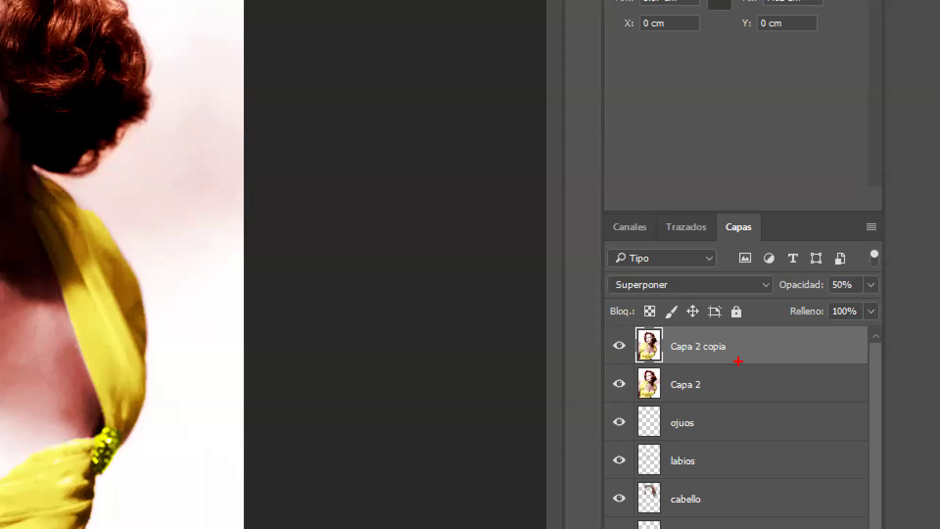
{"action": "left_click_drag", "start_coordinate": [748, 356], "coordinate": [754, 348]}
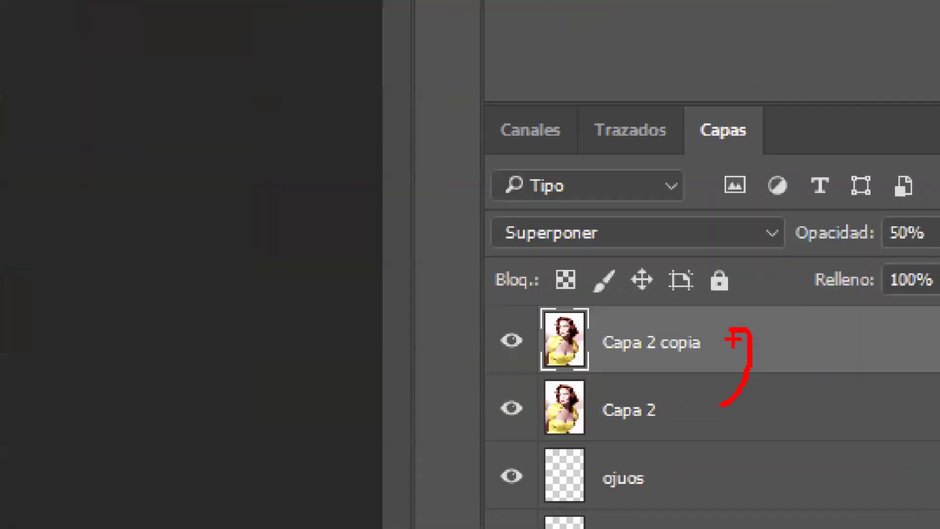
{"action": "left_click_drag", "start_coordinate": [663, 344], "coordinate": [612, 247]}
{"action": "left_click_drag", "start_coordinate": [465, 143], "coordinate": [566, 174]}
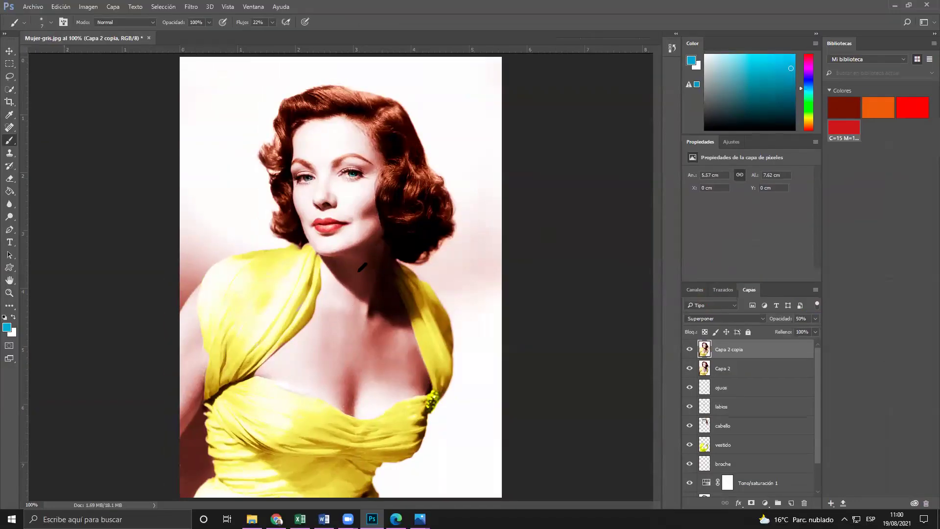
- Apply the Paso alto (High Pass) filter to the Capa 2 copia layer with a 6.5-pixel radius, consulting the PDF workbook for the instructions
{"action": "key", "text": "alt+Tab"}
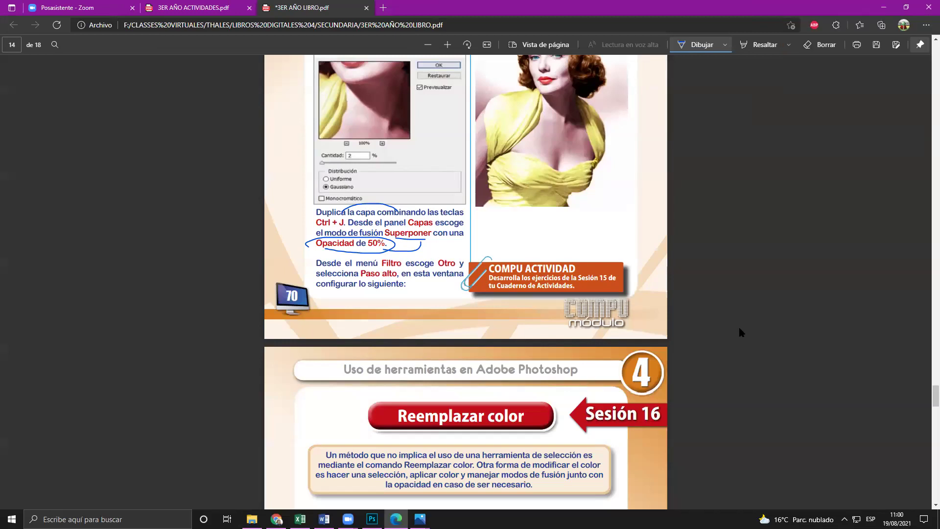
{"action": "key", "text": "alt+Tab"}
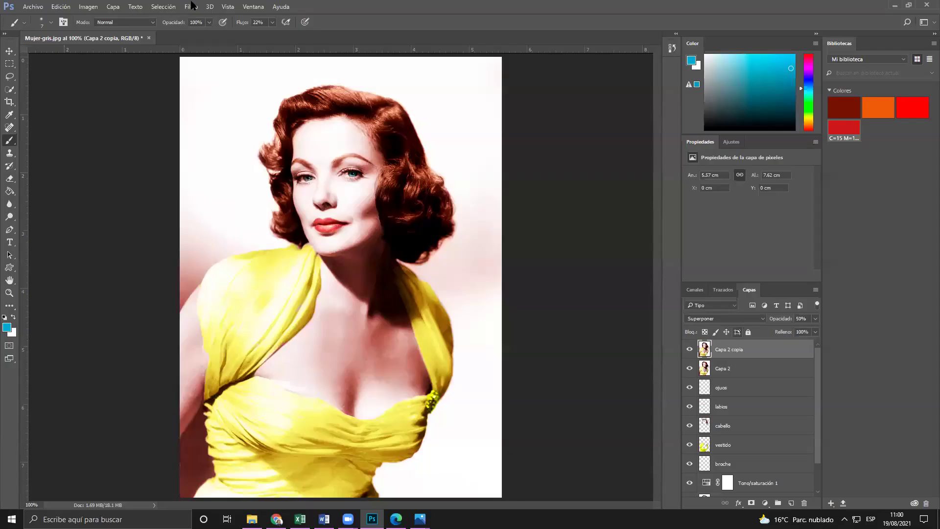
{"action": "key", "text": "alt+f"}
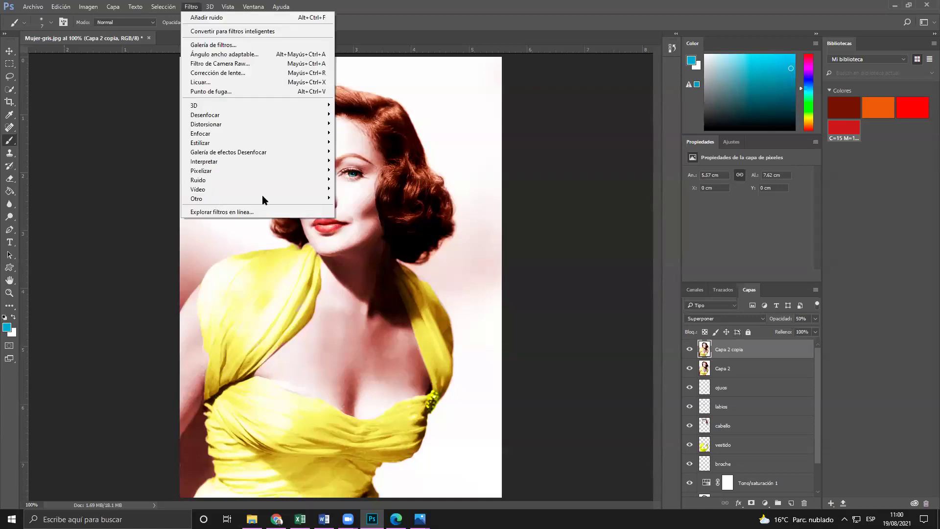
{"action": "key", "text": "Right"}
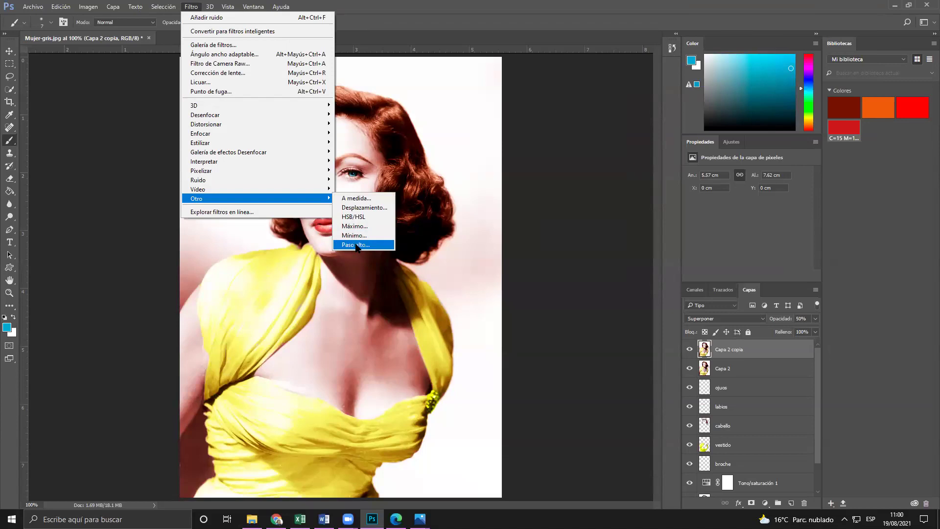
{"action": "left_click", "coordinate": [356, 245]}
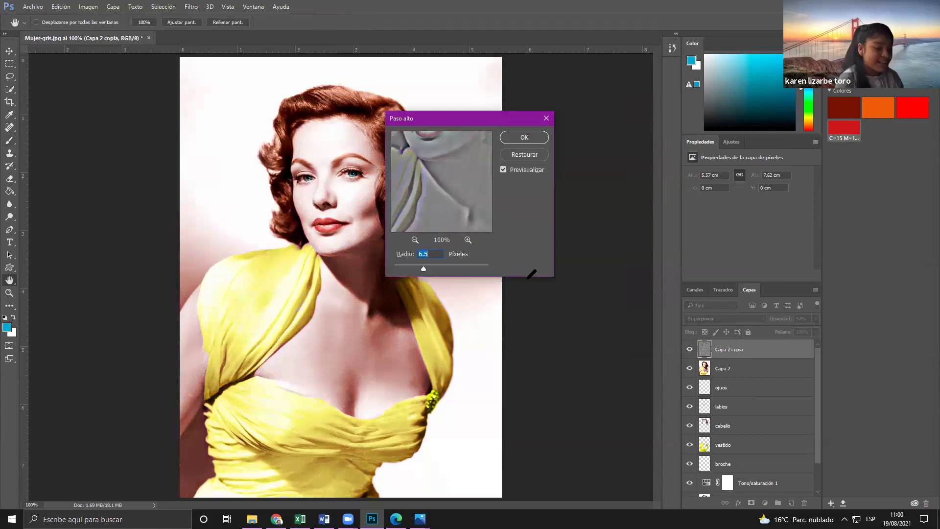
{"action": "key", "text": "alt+Tab"}
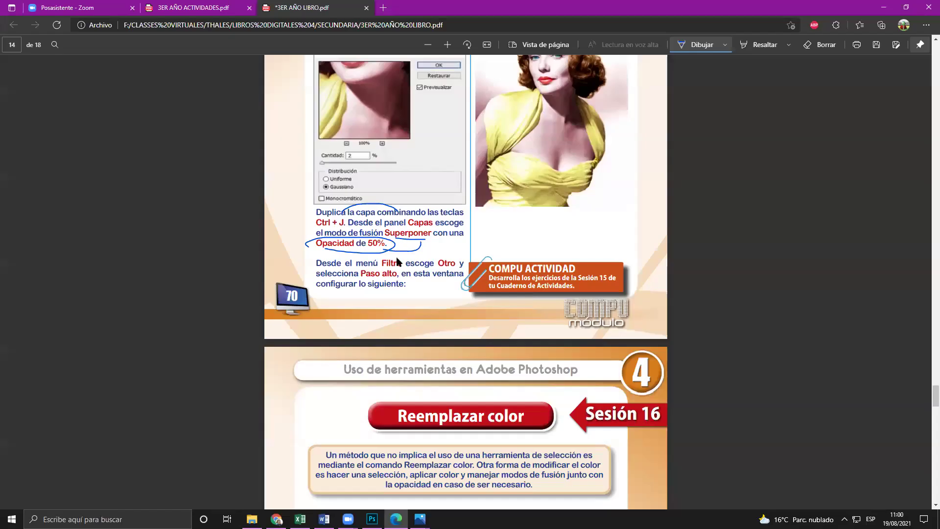
{"action": "scroll", "coordinate": [466, 282], "scroll_direction": "up", "scroll_amount": 10}
{"action": "key", "text": "alt+Tab"}
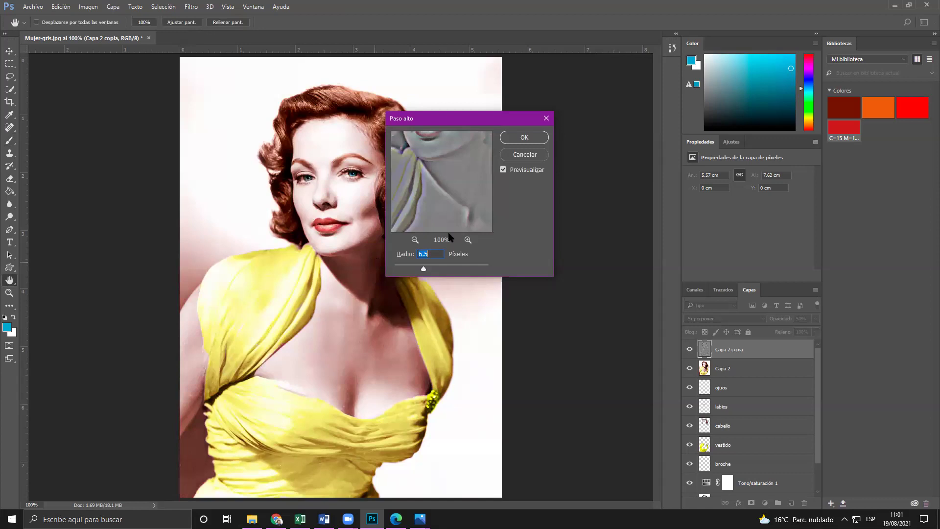
{"action": "left_click", "coordinate": [525, 137]}
{"action": "key", "text": "b"}
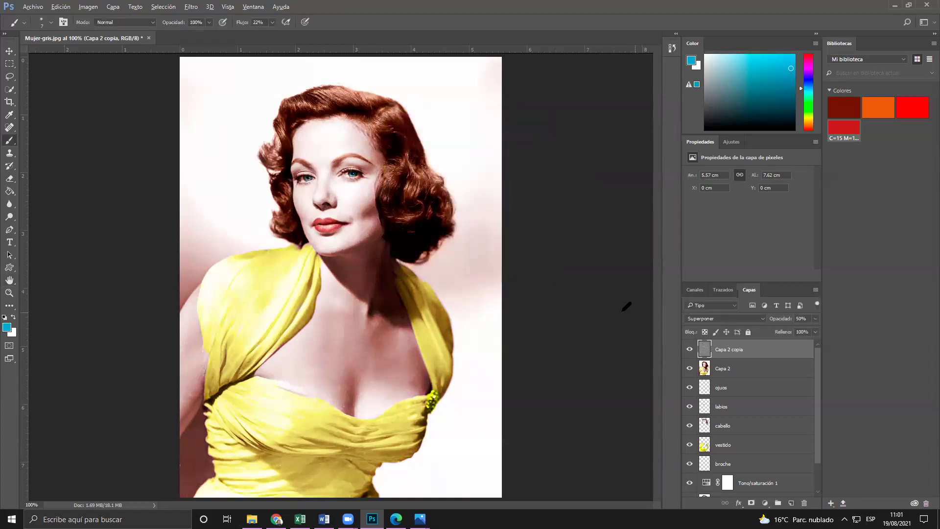
- Review the final result in the PDF workbook, and examine the colorized portrait's face and dress up close in Photoshop
{"action": "key", "text": "alt+Tab"}
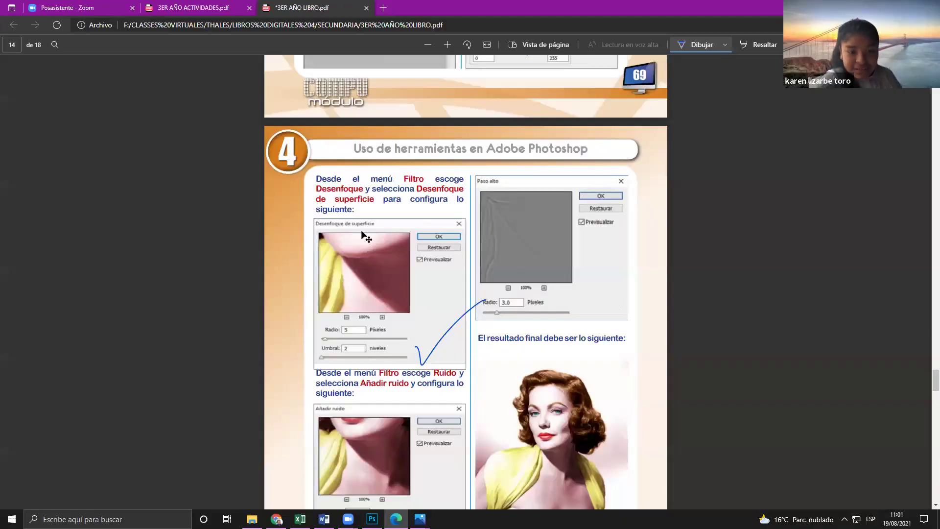
{"action": "scroll", "coordinate": [365, 237], "scroll_direction": "down", "scroll_amount": 5}
{"action": "key", "text": "alt+Tab"}
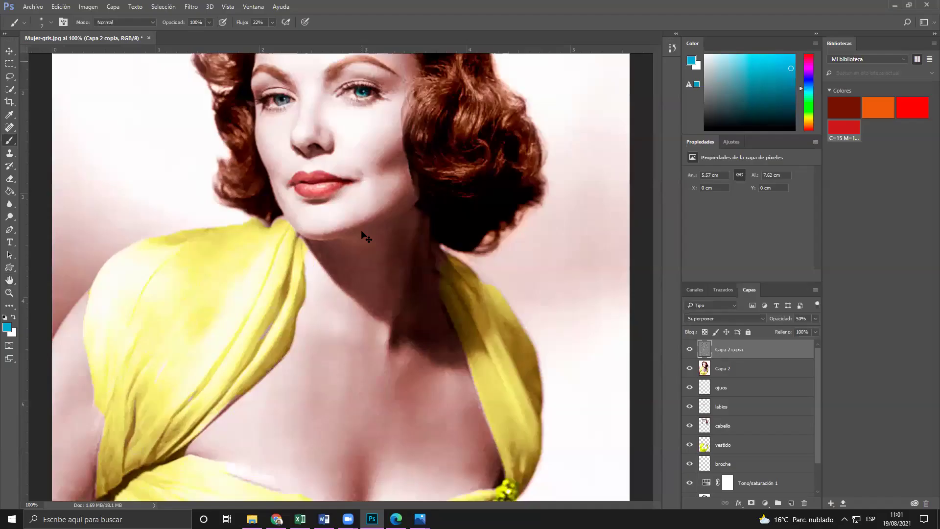
{"action": "scroll", "coordinate": [365, 237], "scroll_direction": "up", "scroll_amount": 1}
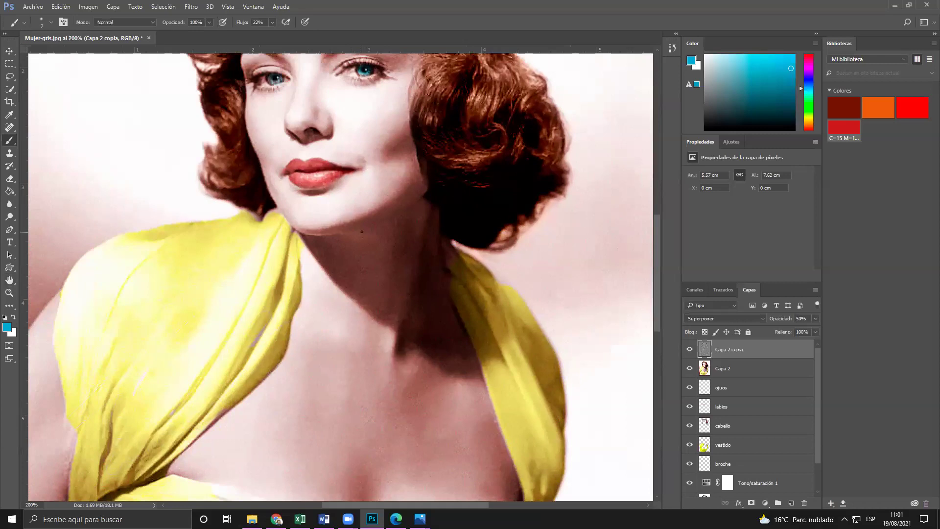
{"action": "scroll", "coordinate": [361, 231], "scroll_direction": "down", "scroll_amount": 1}
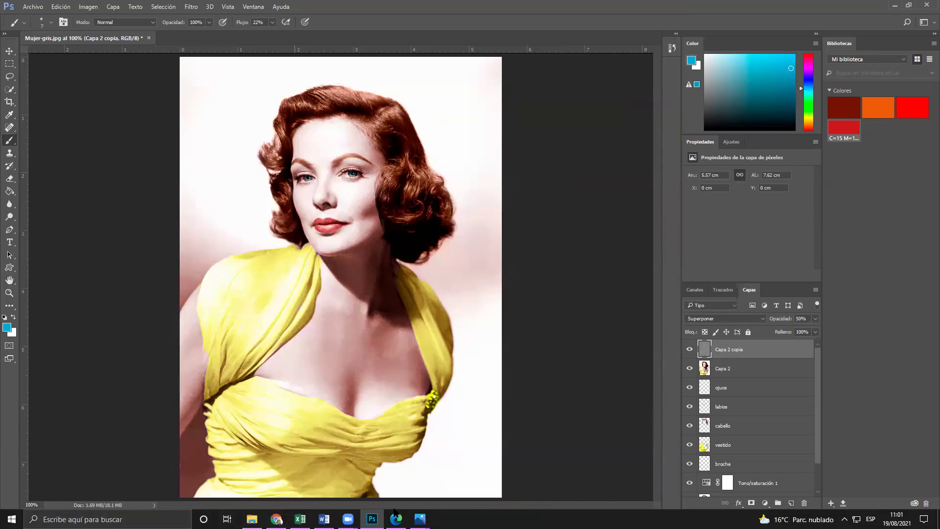
- Switch to the Photos window showing Mujer-gris.jpg and snap it beside the colorized portrait for a before-and-after comparison
{"action": "mouse_move", "coordinate": [420, 518]}
{"action": "left_click", "coordinate": [367, 462]}
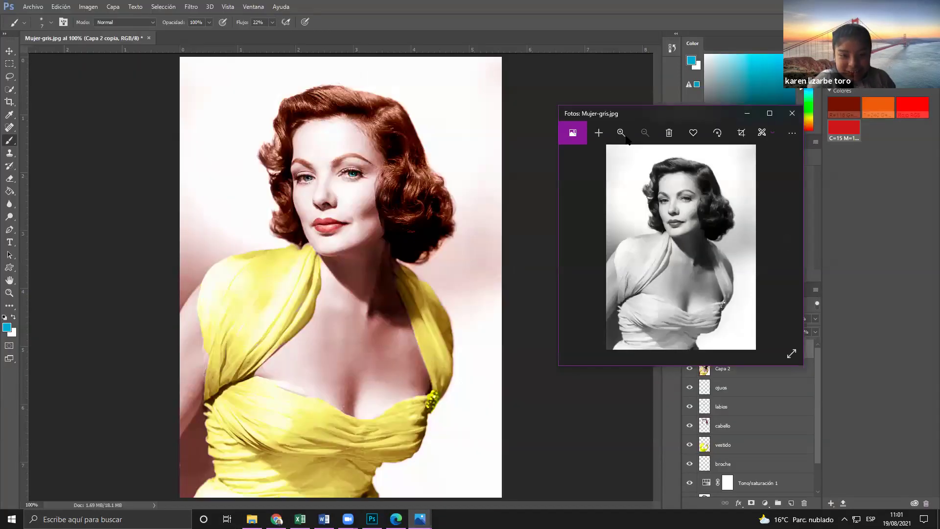
{"action": "key", "text": "super+Right"}
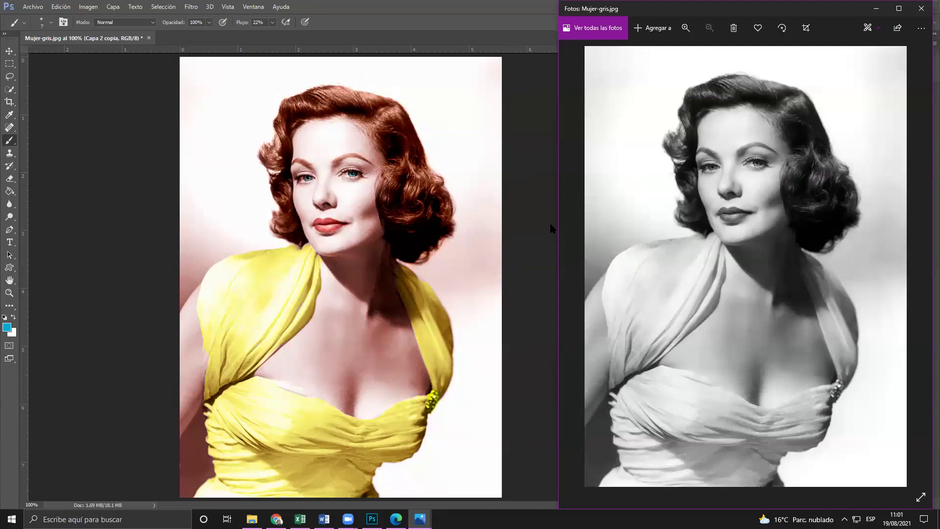